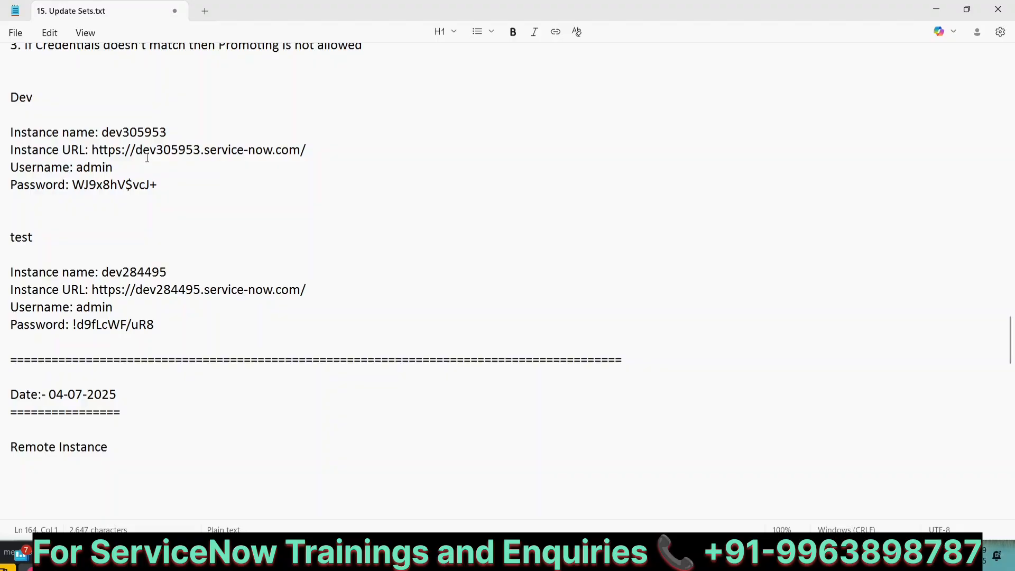
Review the Dev instance credential lines in the notes and scroll to the Remote Instance section
left_click_drag(160, 183, 10, 133)
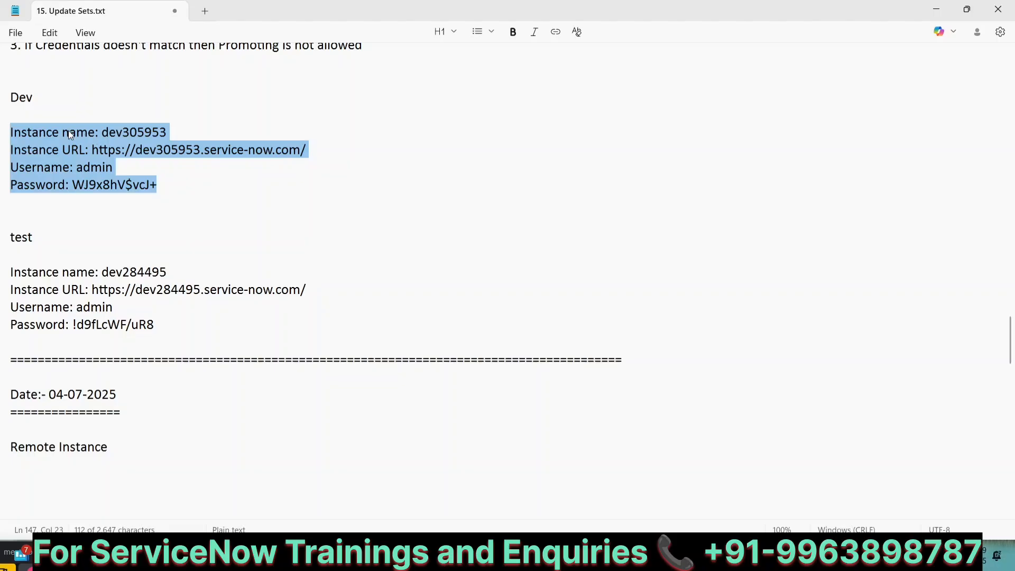
left_click(145, 310)
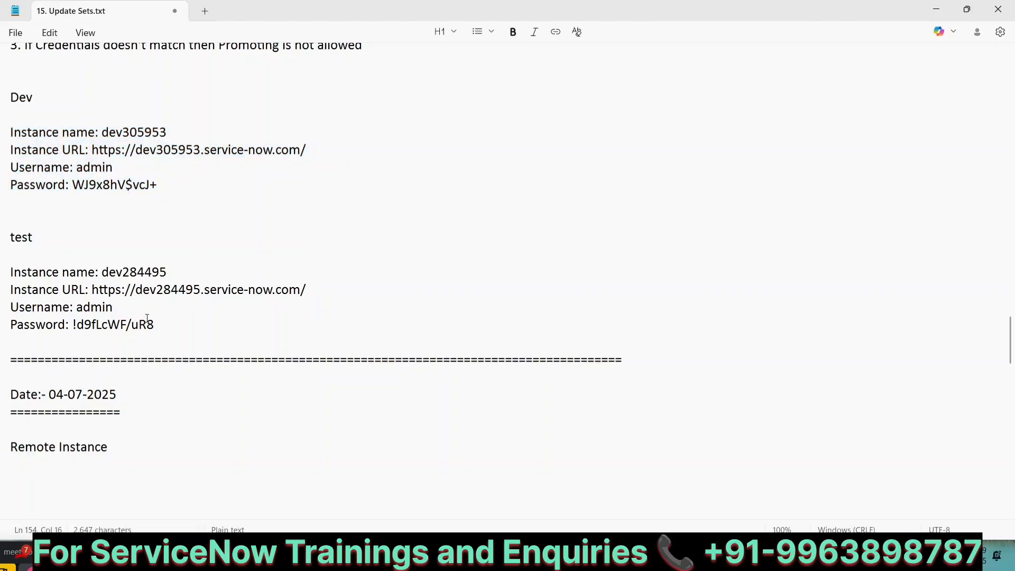
left_click(124, 168)
scroll(122, 443, "down", 1)
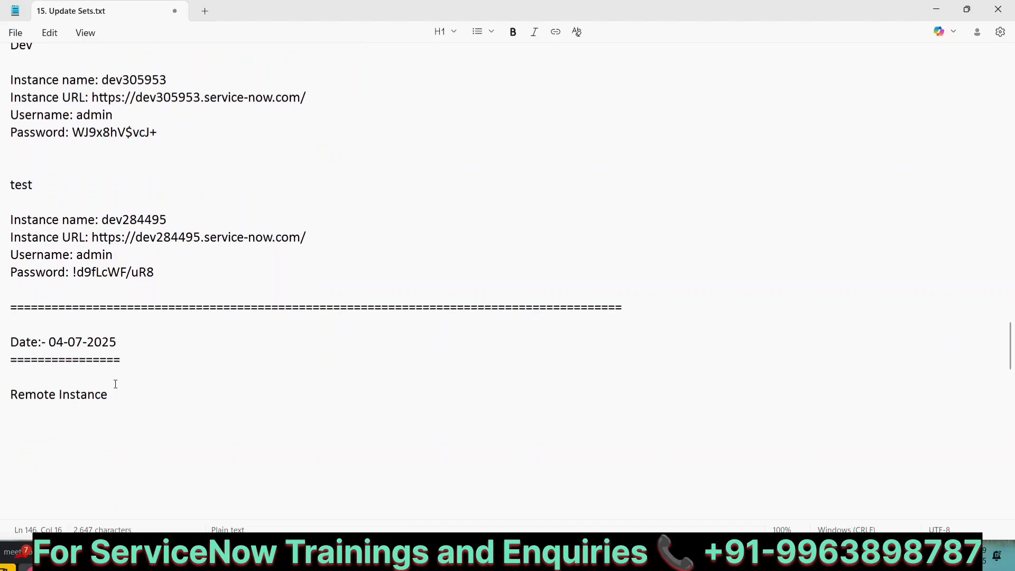
scroll(116, 385, "down", 5)
scroll(115, 384, "down", 1)
Write step '1. Gathering the credential info.' under Remote Instance
left_click(23, 176)
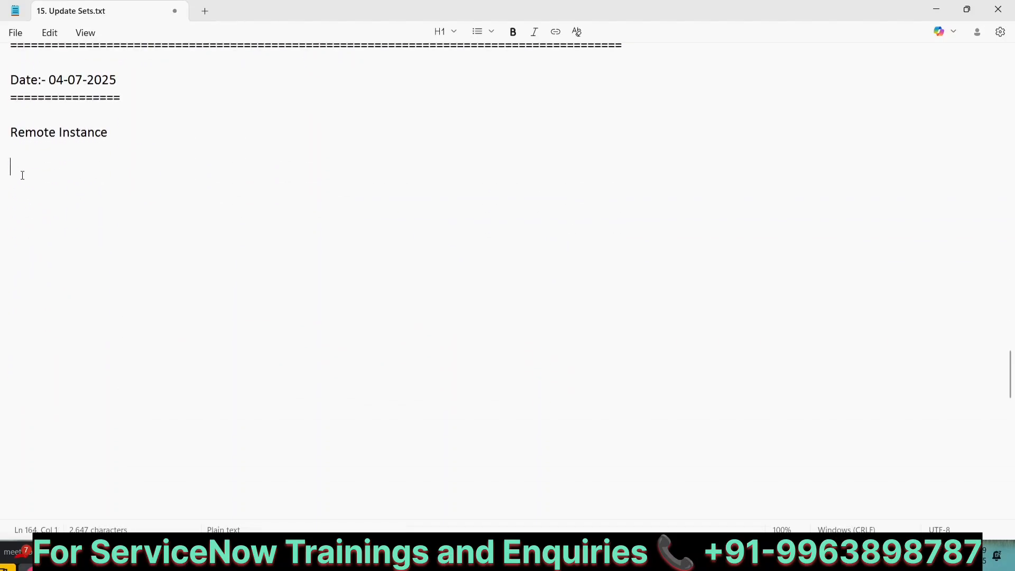
type("1. Gathering ")
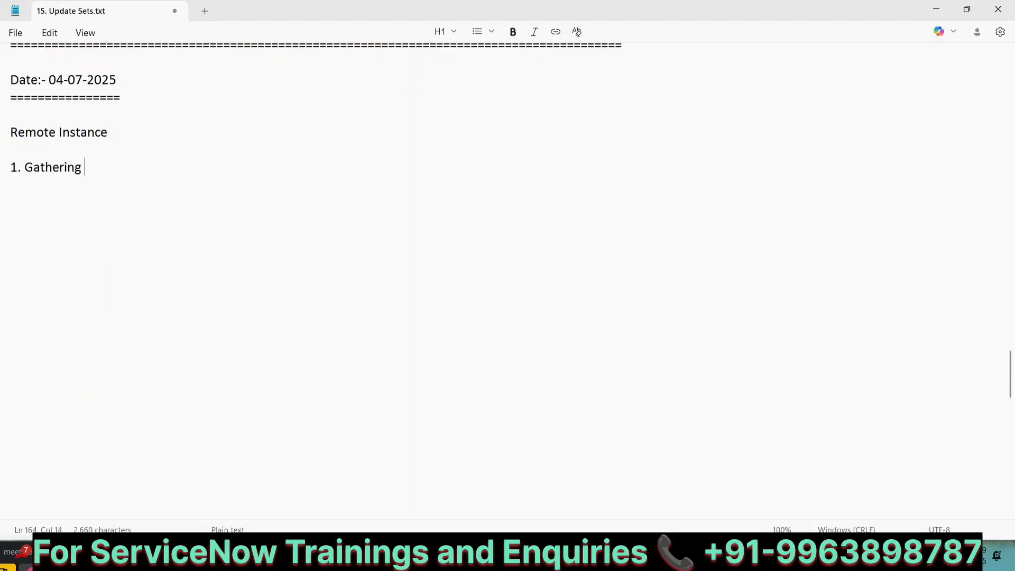
type("the credential in")
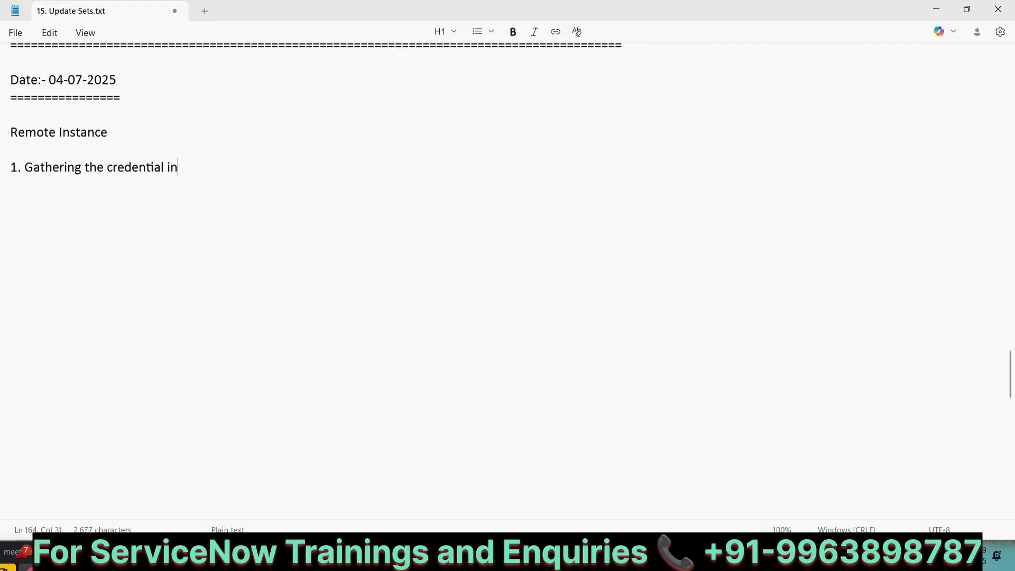
type("fo. ( User n")
key("BackSpace")
key("BackSpace")
key("BackSpace")
key("BackSpace")
key("BackSpace")
key("BackSpace")
key("BackSpace")
key("BackSpace")
scroll(71, 121, "up", 4)
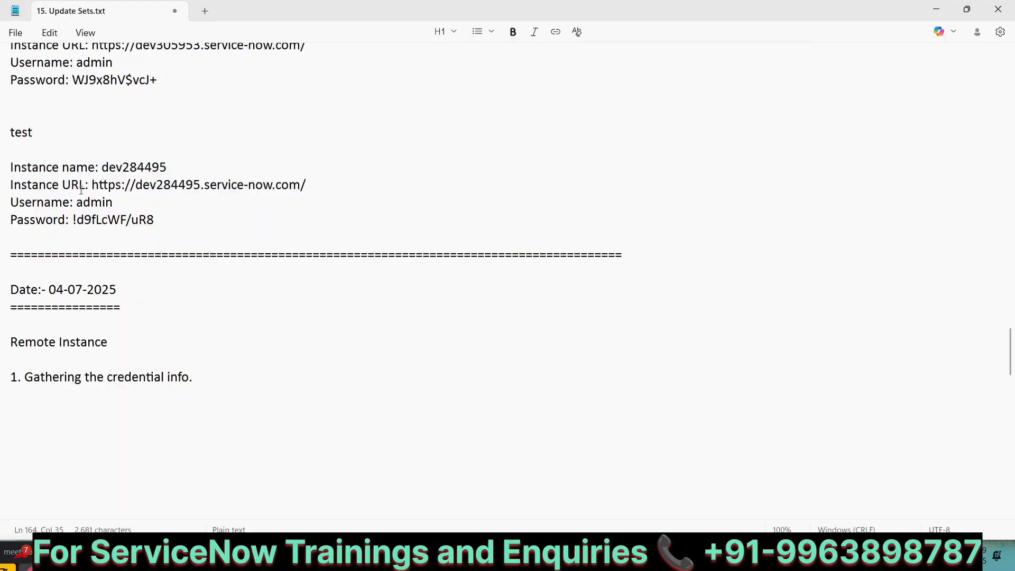
scroll(188, 314, "down", 3)
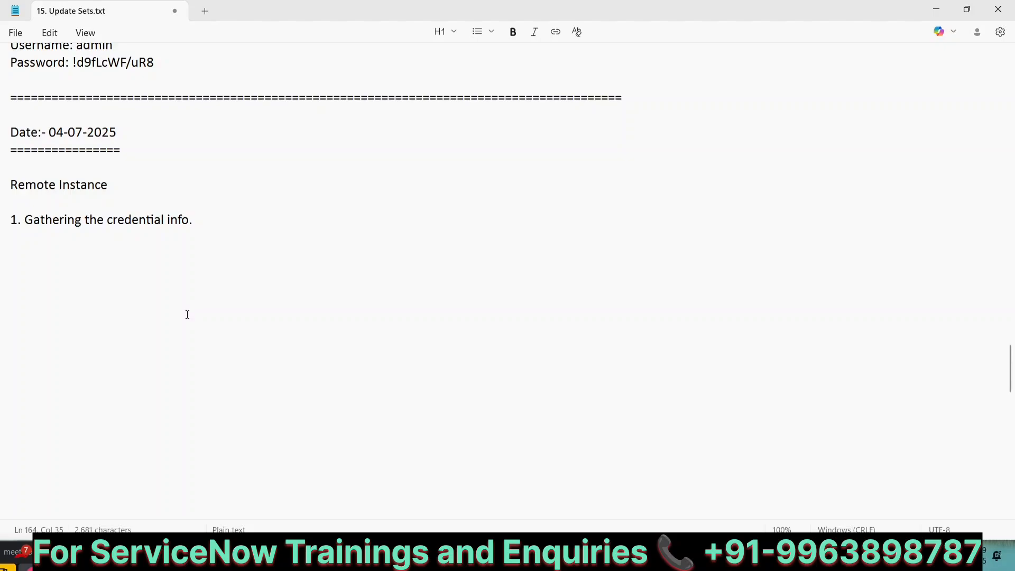
Add step '2.Create a remote Instance in the TEST INSTANCE and Save the form' below it
key("Return")
key("Return")
type("2.Crea")
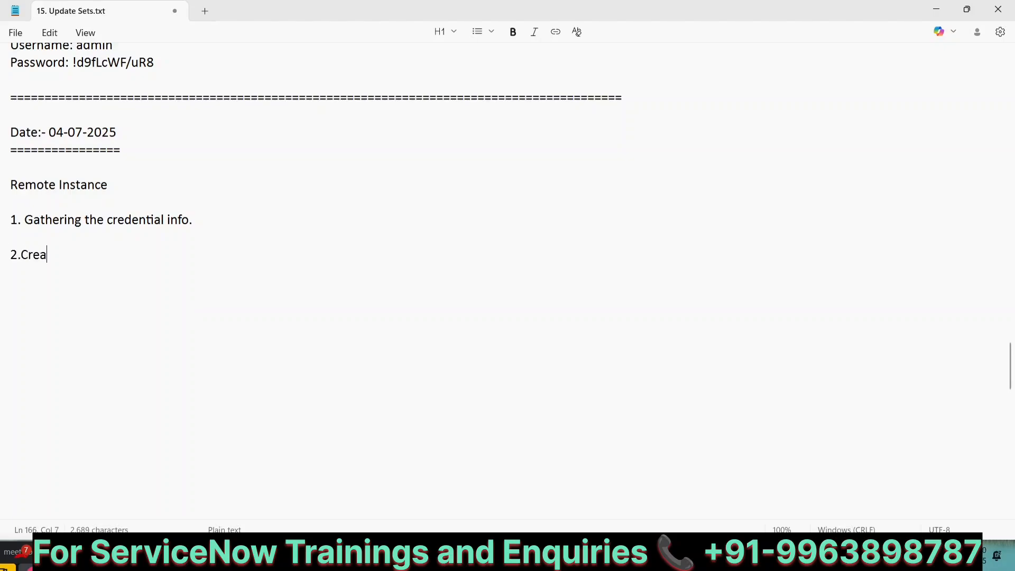
type("te a remote")
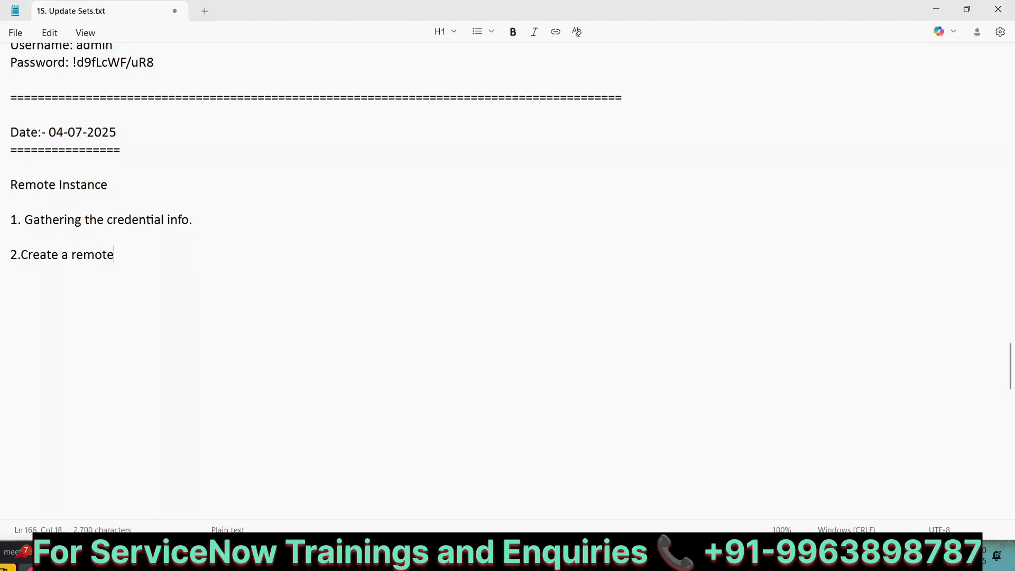
type(" Instance ")
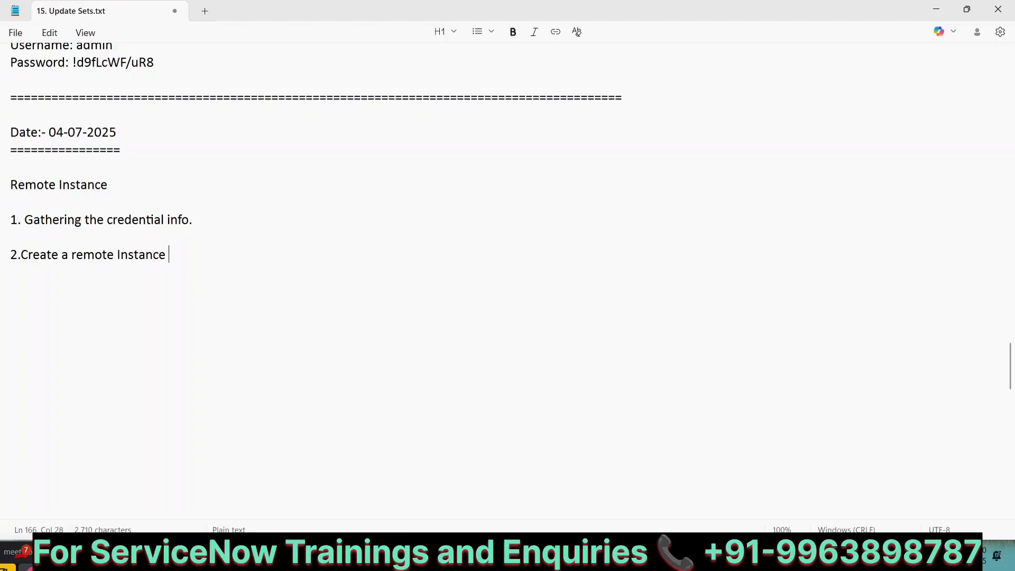
type("in the TEST ")
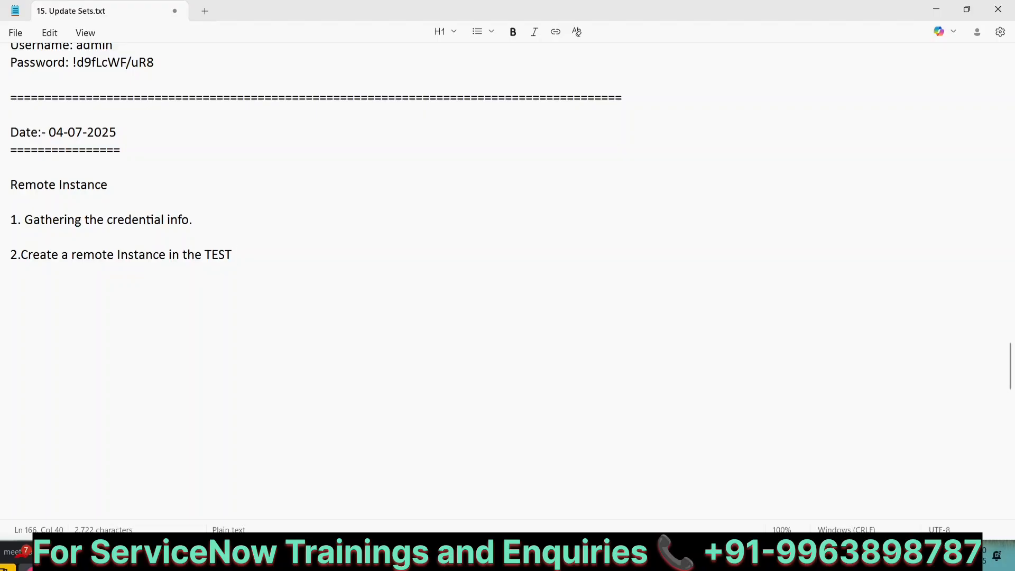
type("INSTANCE and Save ")
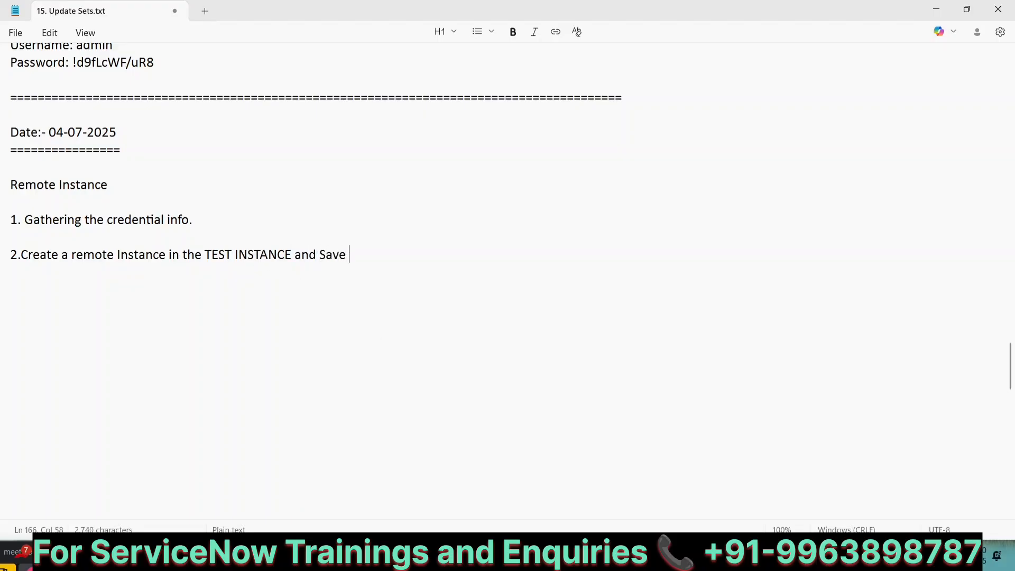
type("the form")
scroll(263, 215, "up", 2)
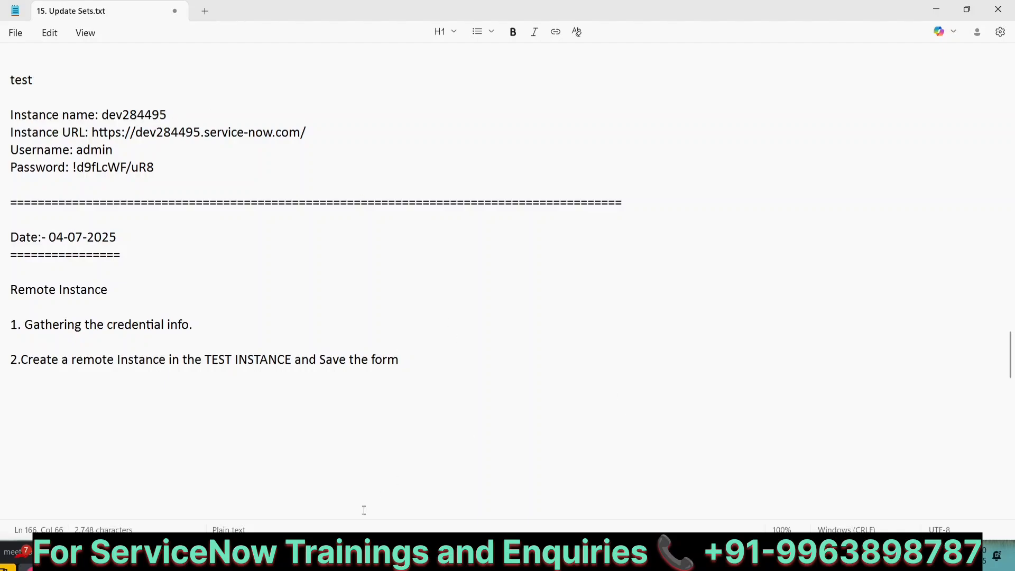
On the test instance, filter the navigator for 'remote instances' and open Team Development > Remote Instances
mouse_move(333, 555)
left_click(258, 486)
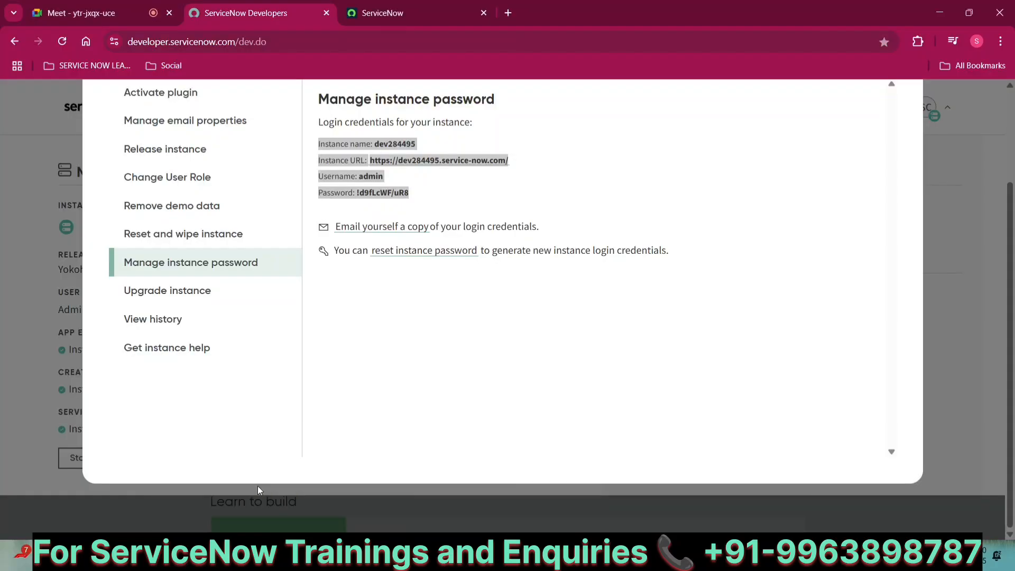
left_click(420, 2)
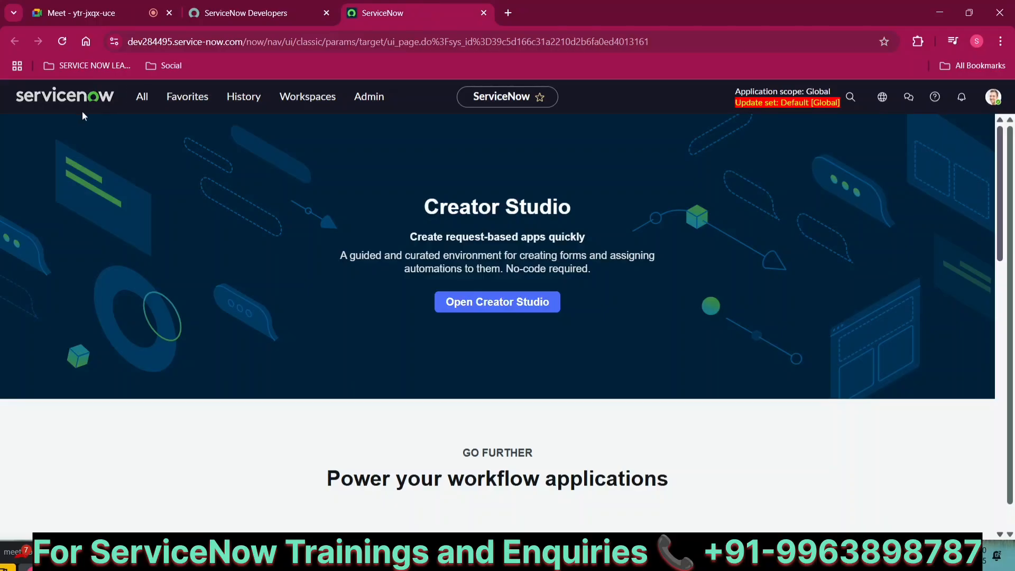
left_click(138, 98)
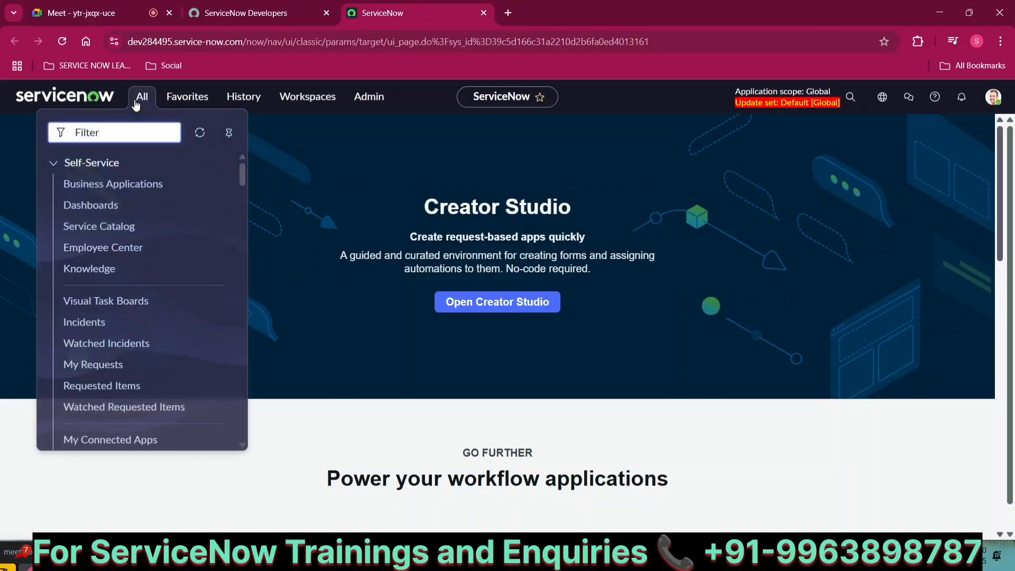
type("remote ")
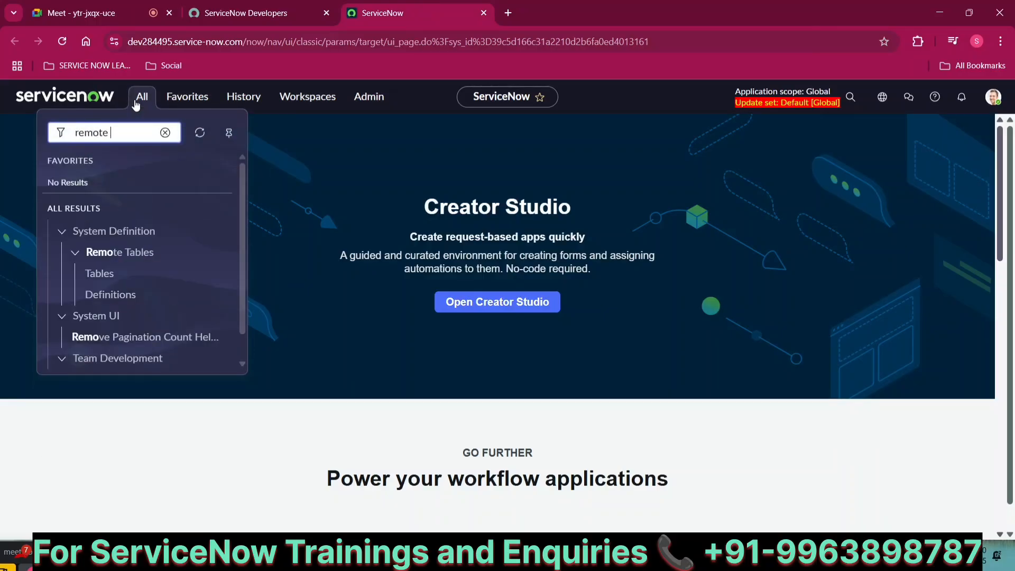
type("instanve")
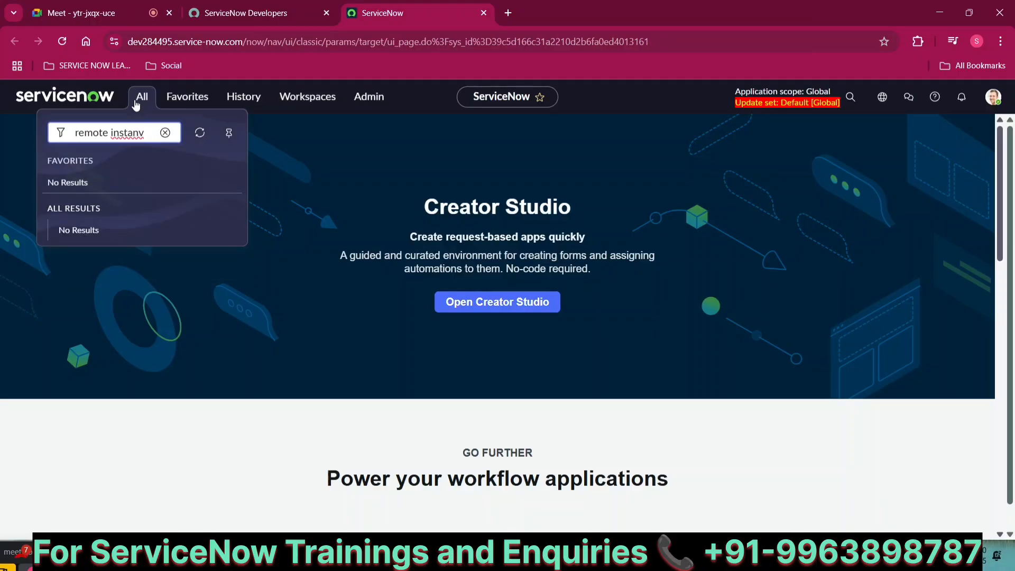
key("BackSpace")
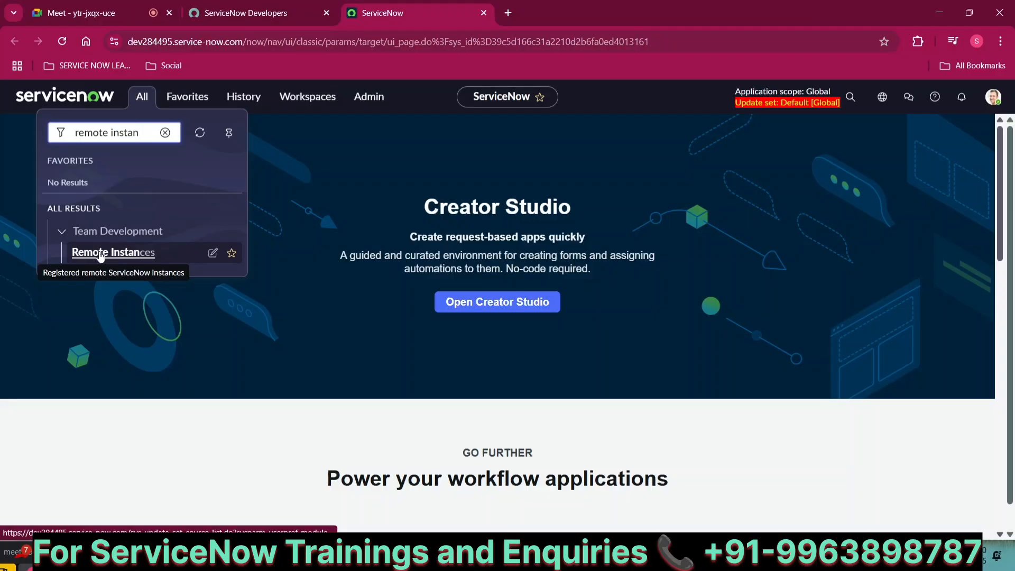
left_click(100, 253)
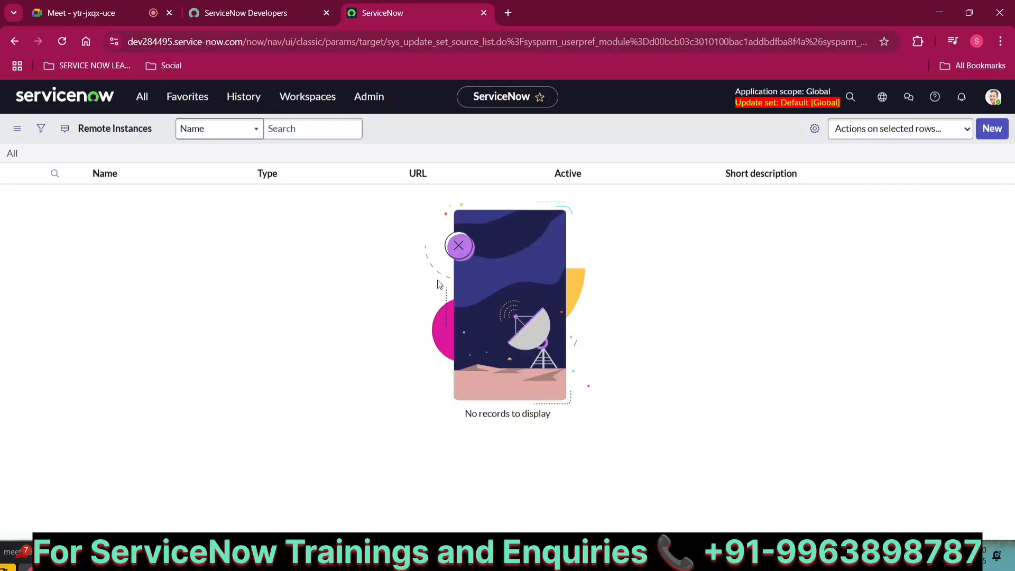
Create a new remote instance named 'Demofor B26 2025' with type Test, then return to the notes
left_click(983, 136)
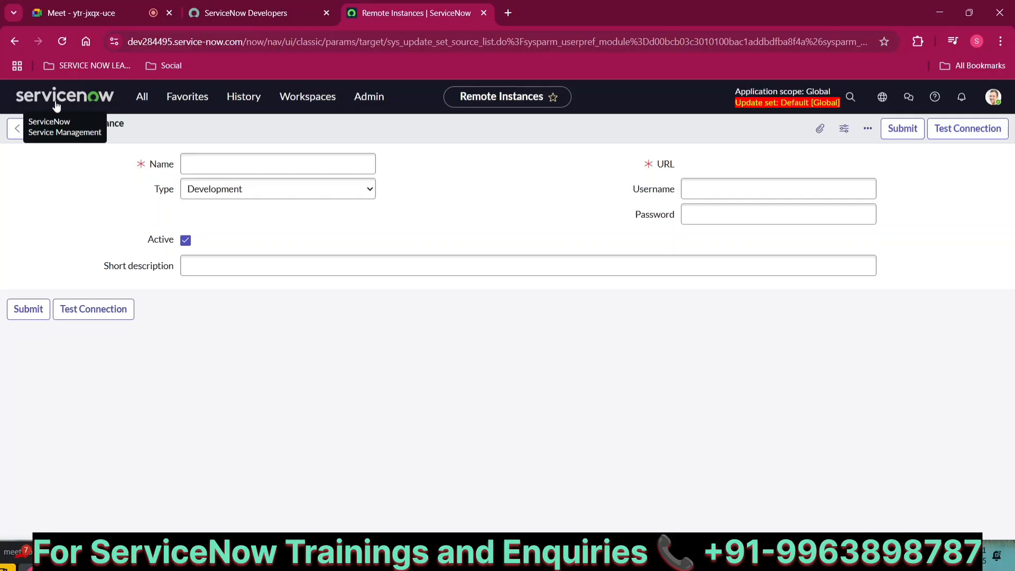
left_click(212, 165)
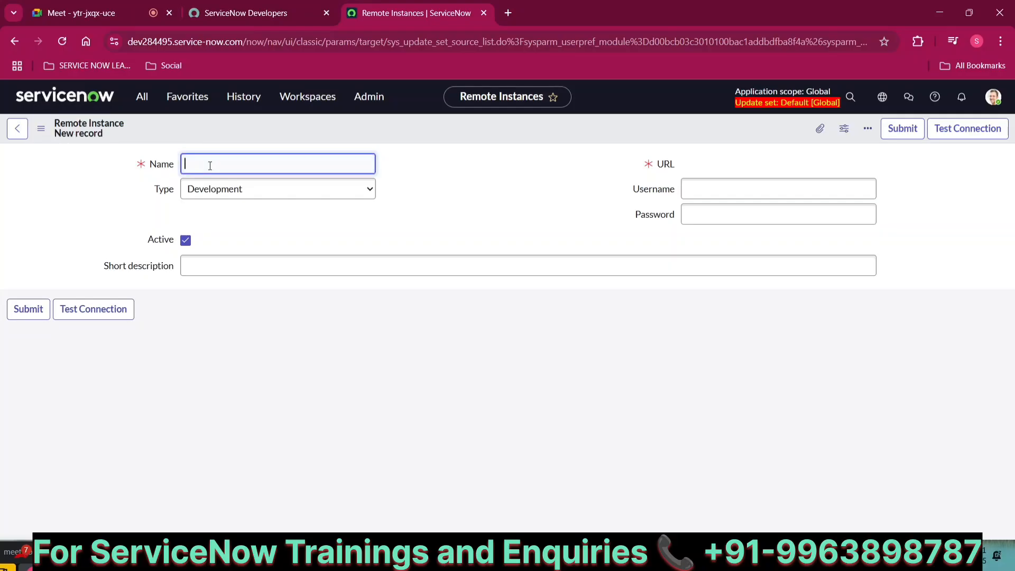
type("Demofor B26 2025")
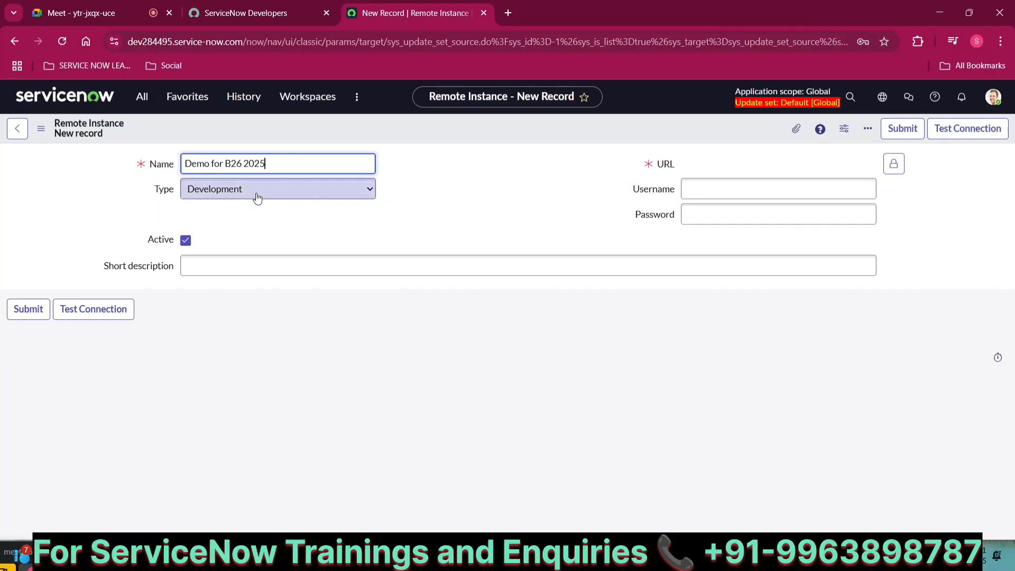
left_click(276, 188)
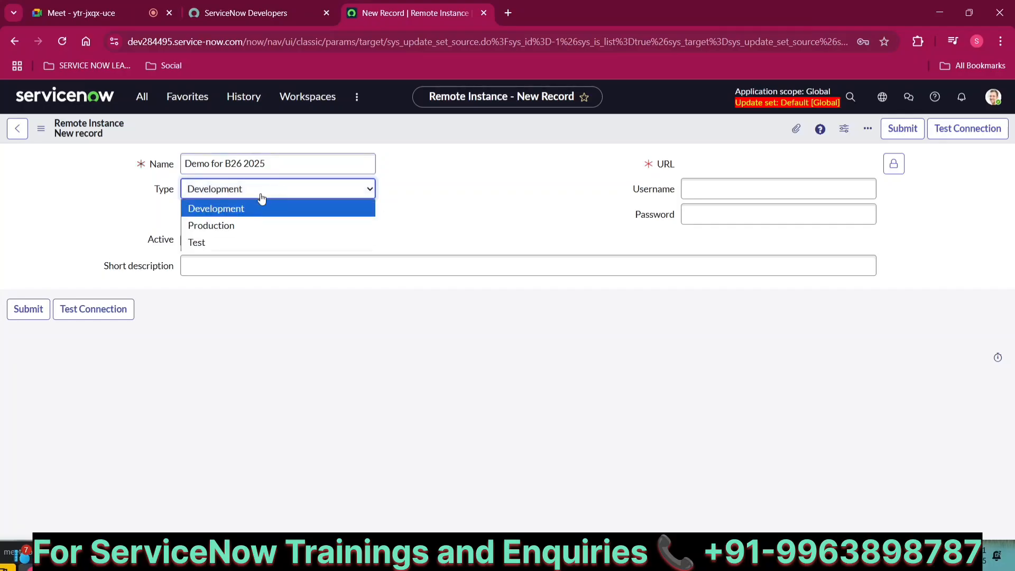
left_click(215, 243)
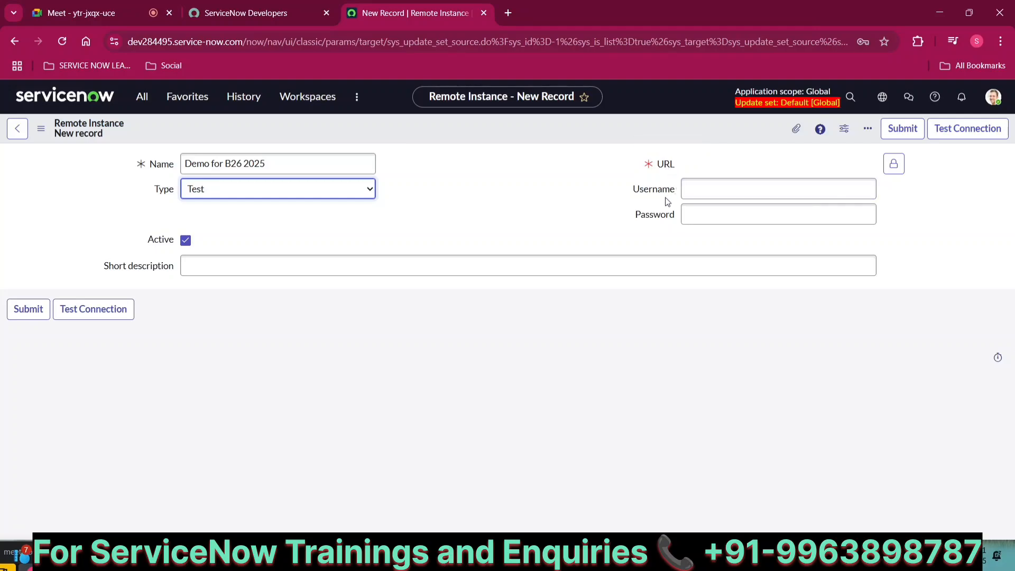
left_click(710, 190)
left_click(667, 216)
left_click(742, 556)
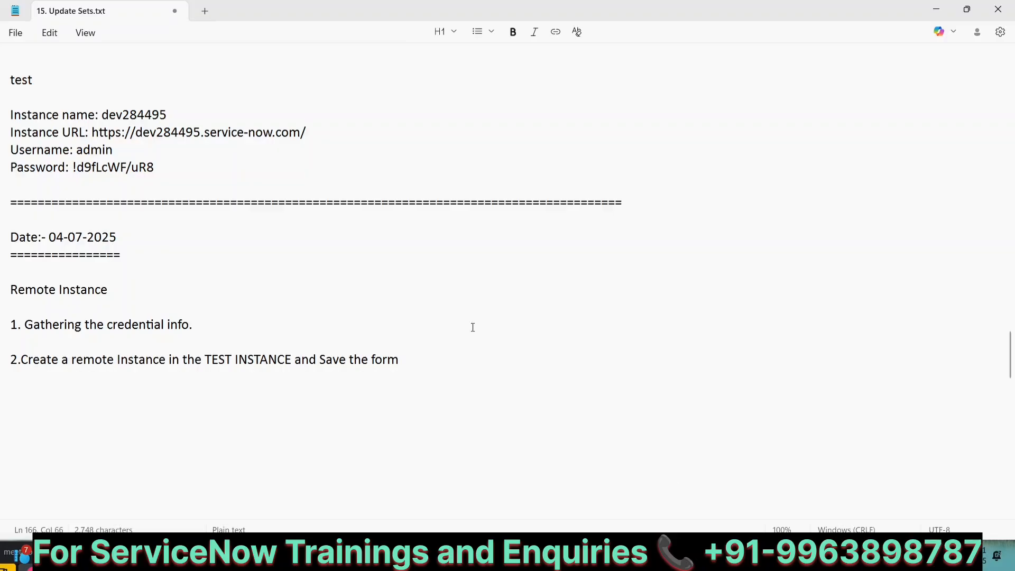
Copy the Dev instance URL from the notes and paste it into the record's URL field
scroll(473, 327, "up", 4)
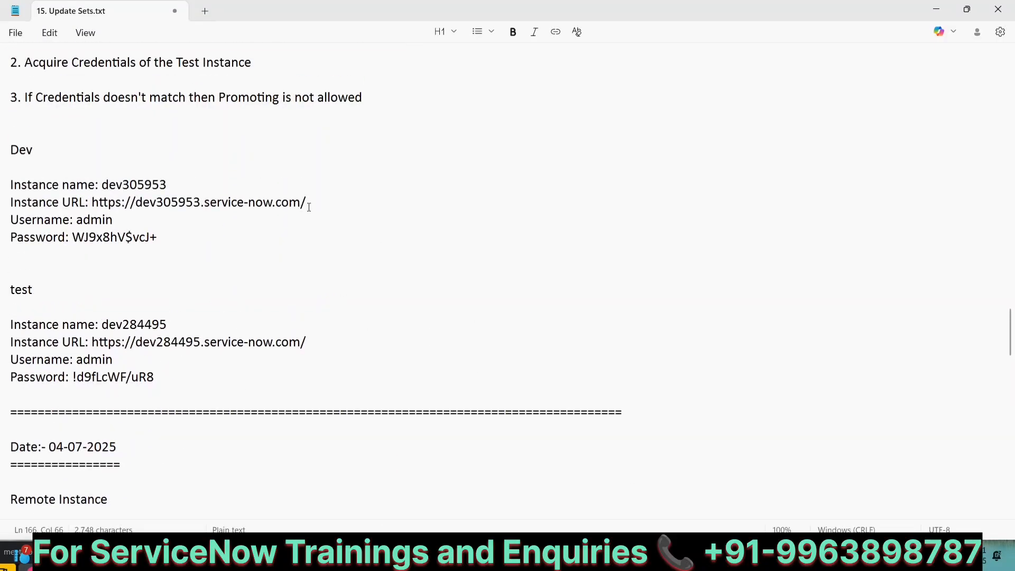
left_click_drag(309, 205, 92, 202)
key("ctrl+c")
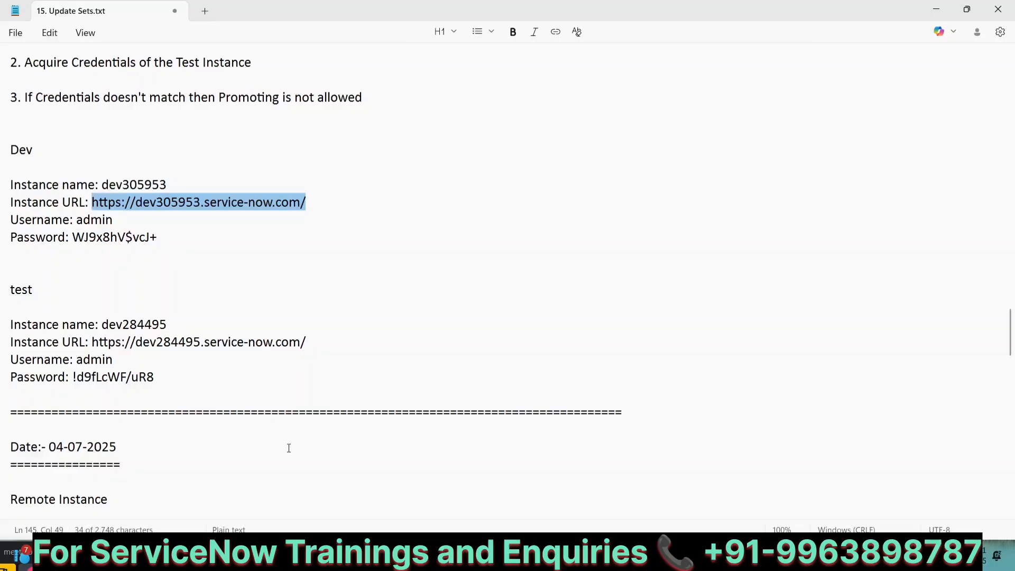
mouse_move(327, 558)
left_click(248, 478)
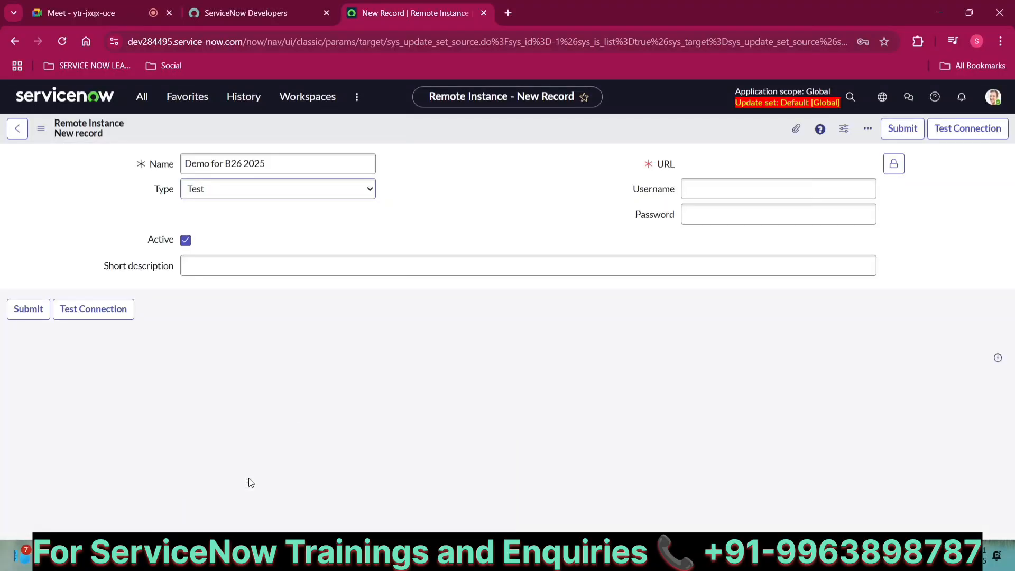
left_click(894, 164)
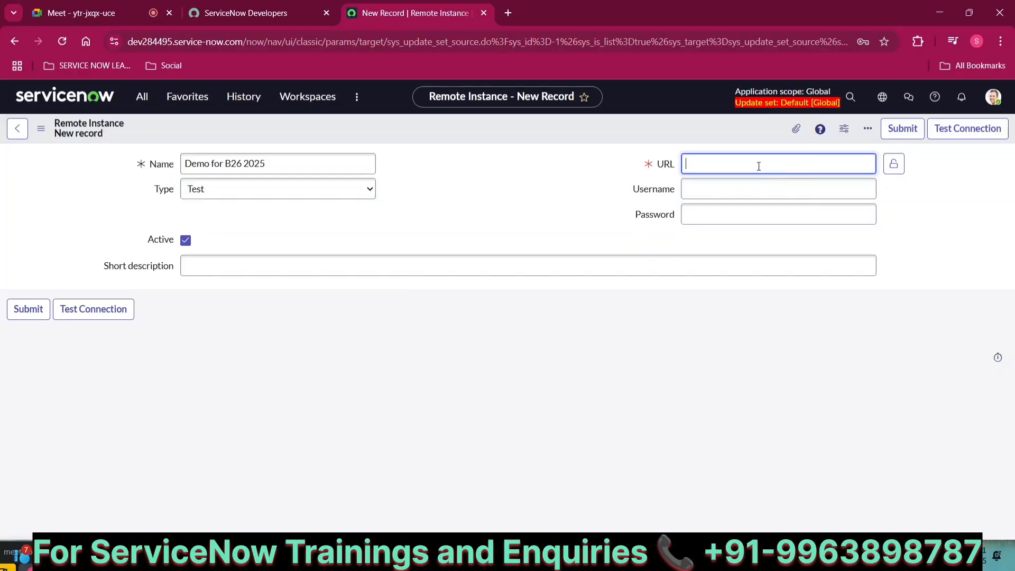
key("ctrl+v")
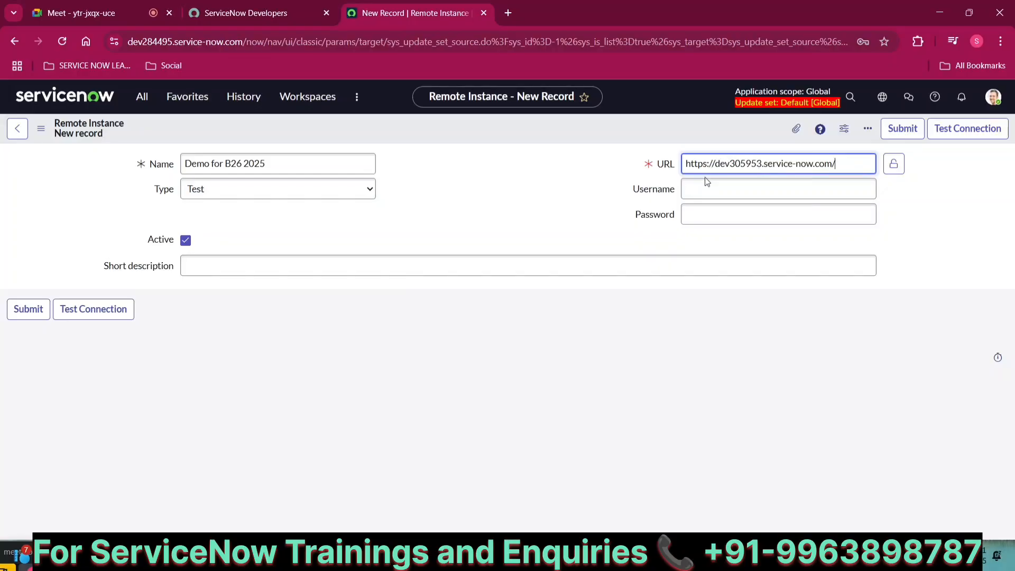
left_click(894, 167)
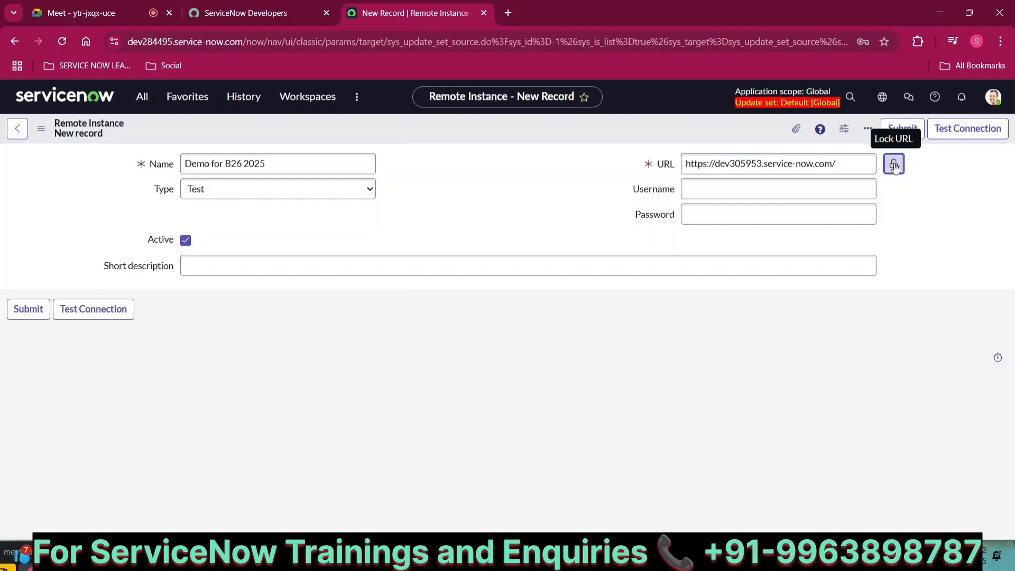
Enter the Dev username and paste the Dev password copied from the notes
left_click(792, 191)
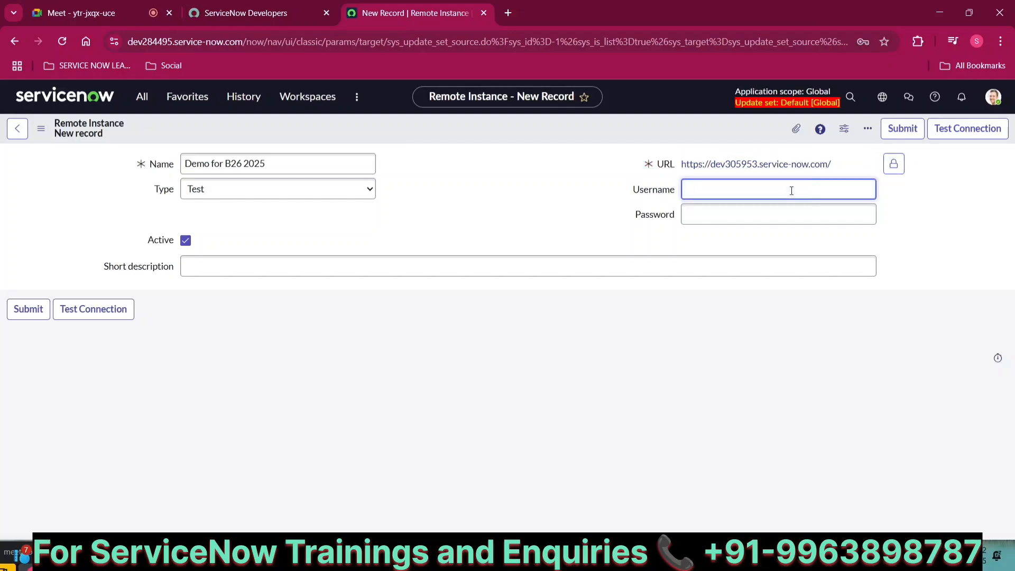
type("admin")
key("Tab")
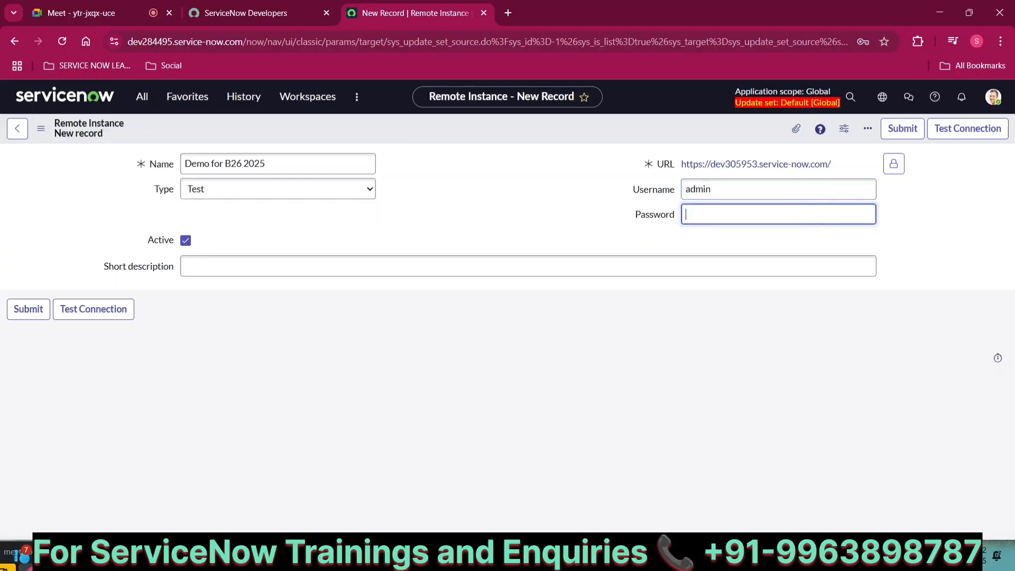
left_click(741, 556)
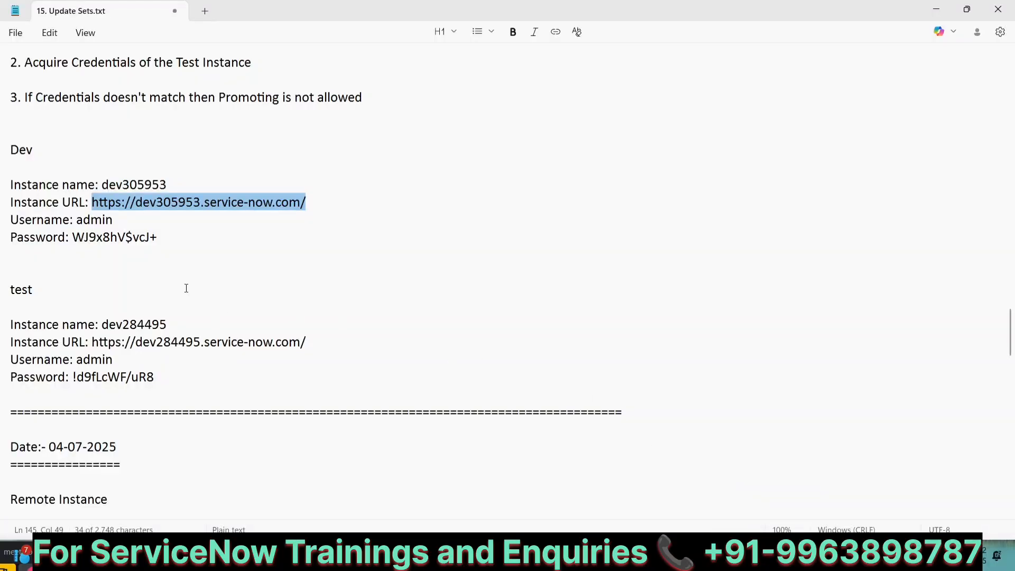
left_click_drag(157, 241, 76, 241)
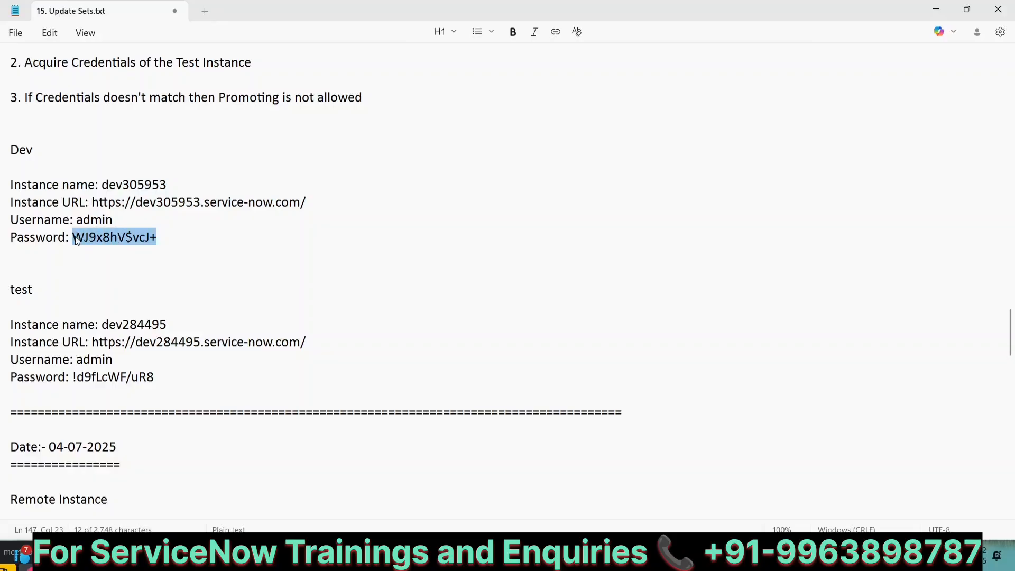
mouse_move(331, 557)
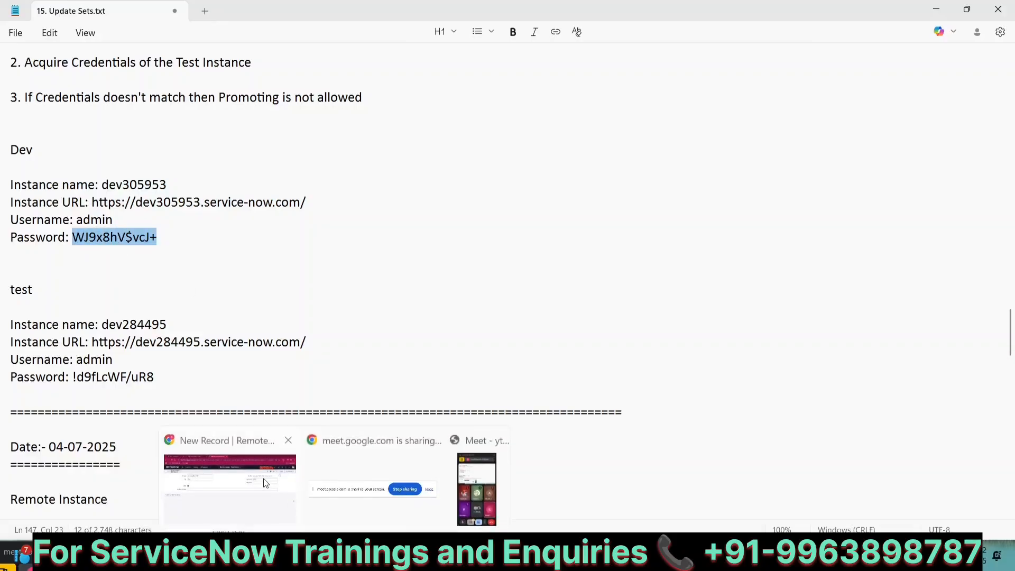
left_click(262, 478)
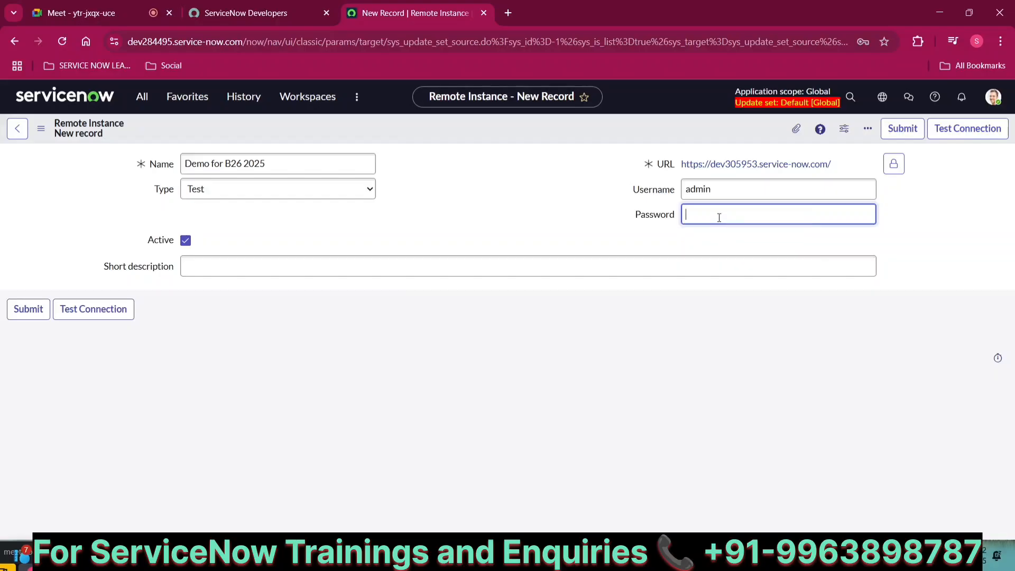
key("ctrl+v")
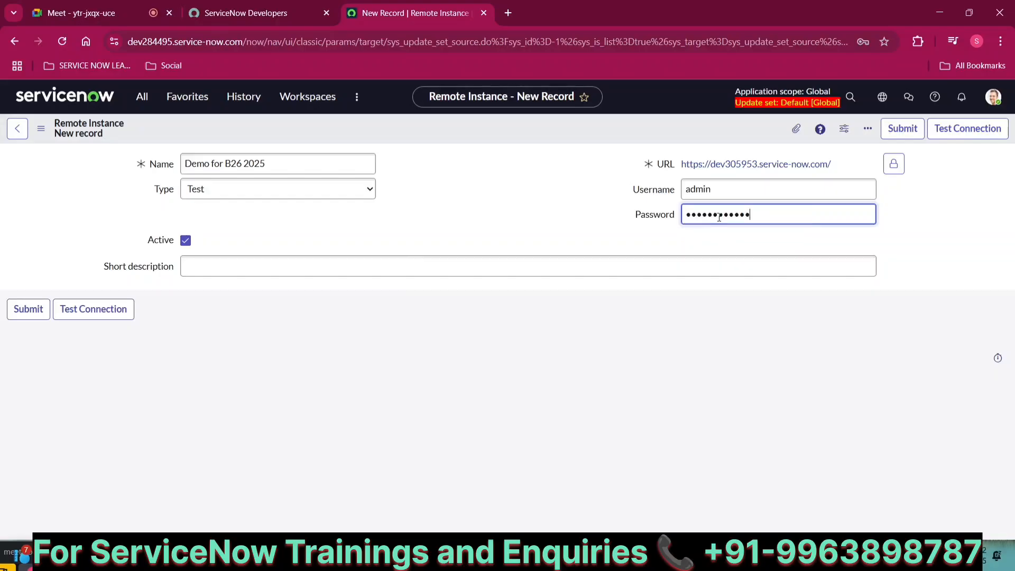
left_click(347, 262)
Enter 'Testing purpose' as the short description and run Test Connection, getting 'Connection is OK'
type("Test")
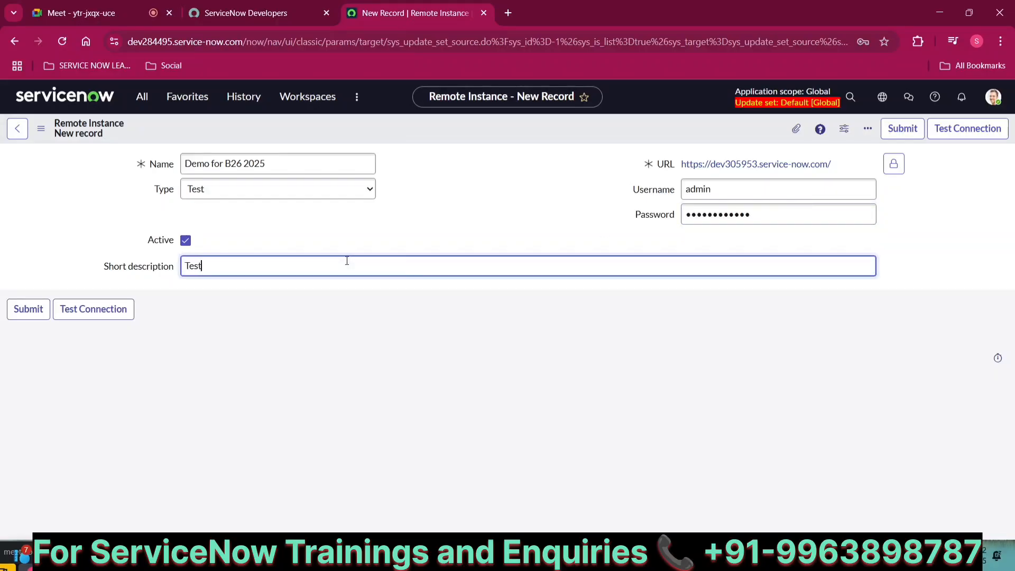
type("ing purpose")
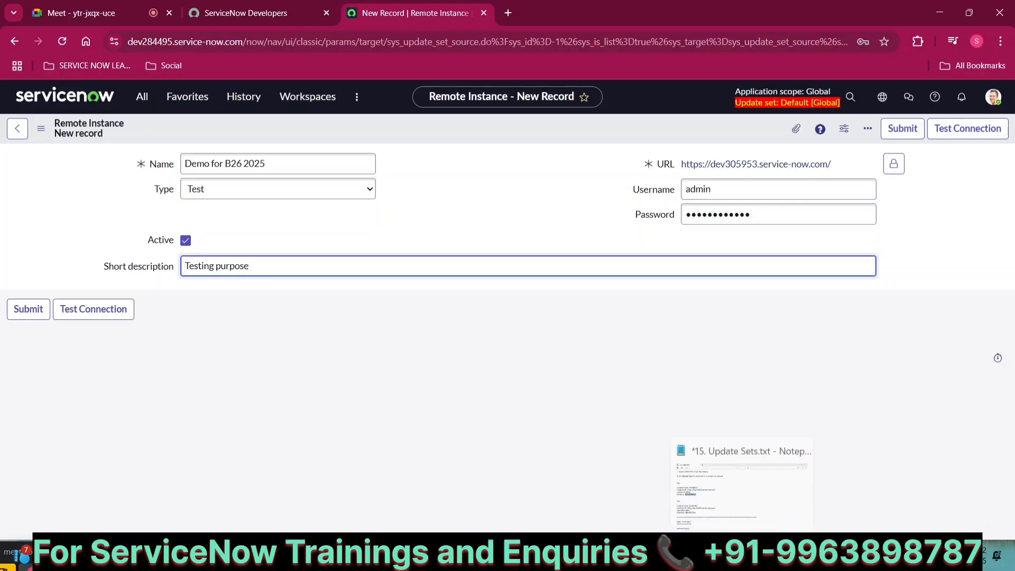
left_click(745, 468)
scroll(514, 296, "up", 4)
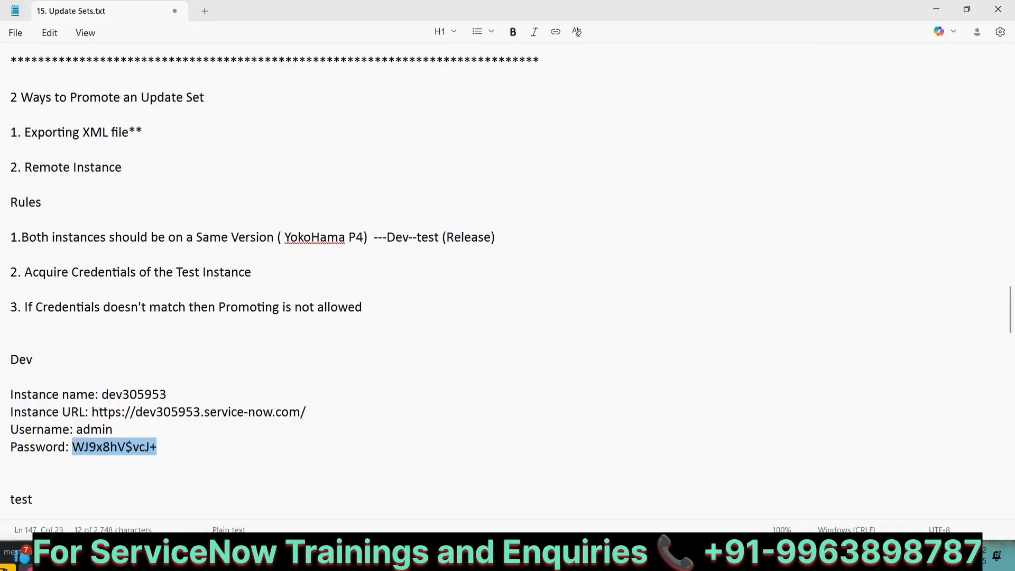
mouse_move(338, 560)
left_click(236, 478)
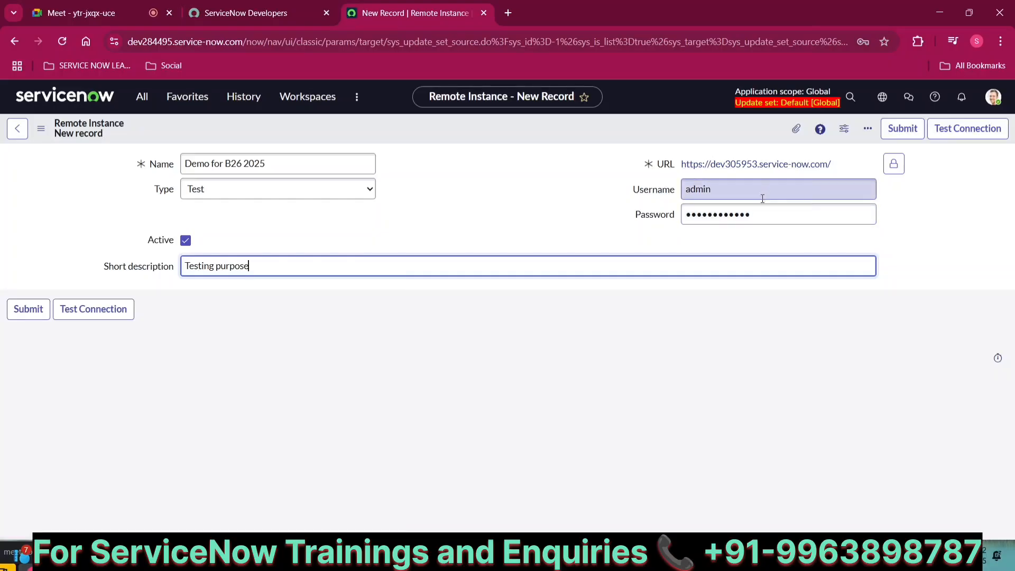
left_click(952, 138)
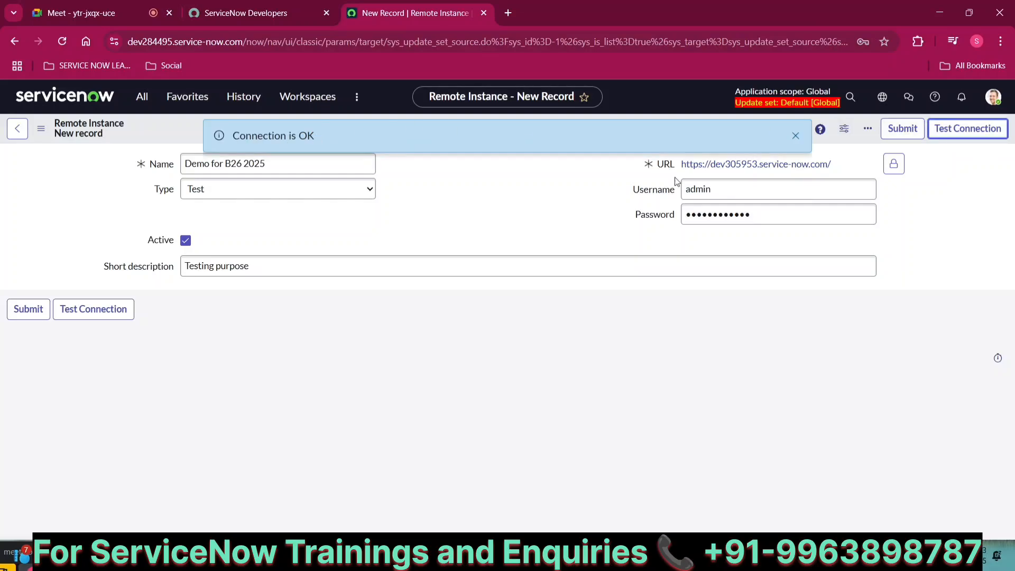
Misspell the username to see the connection test fail, then correct it and retest successfully
left_click(735, 184)
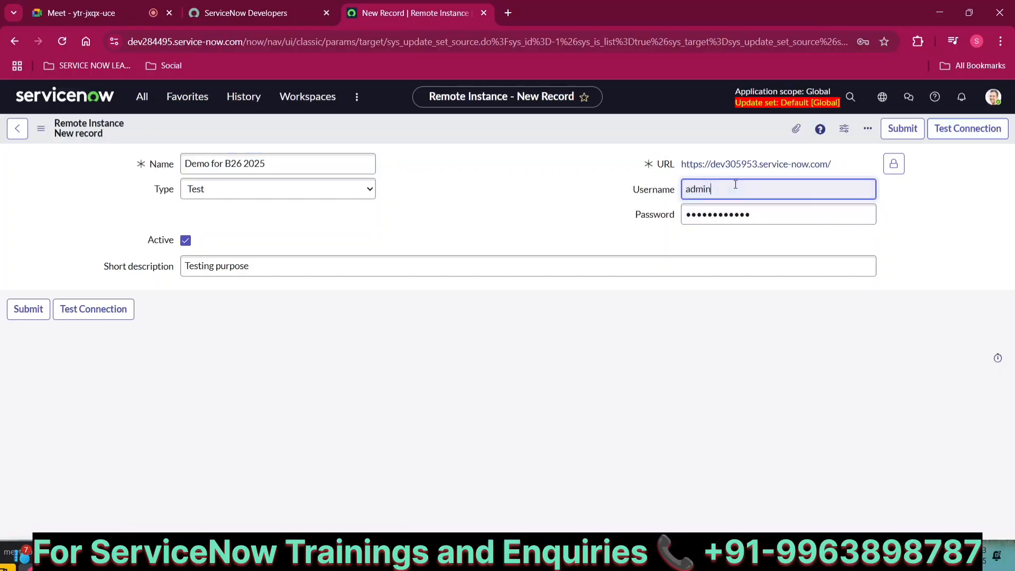
type("m")
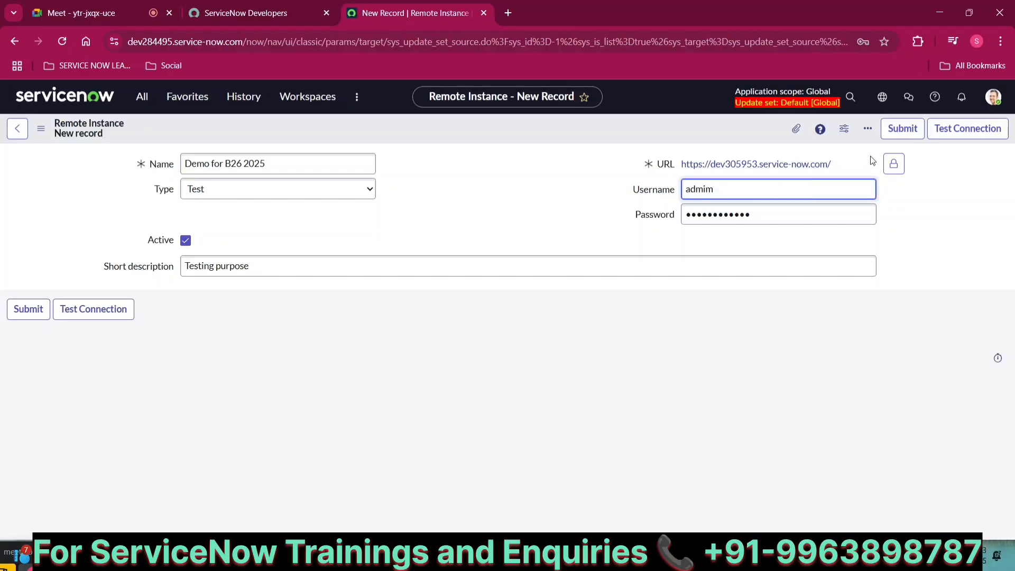
left_click(944, 133)
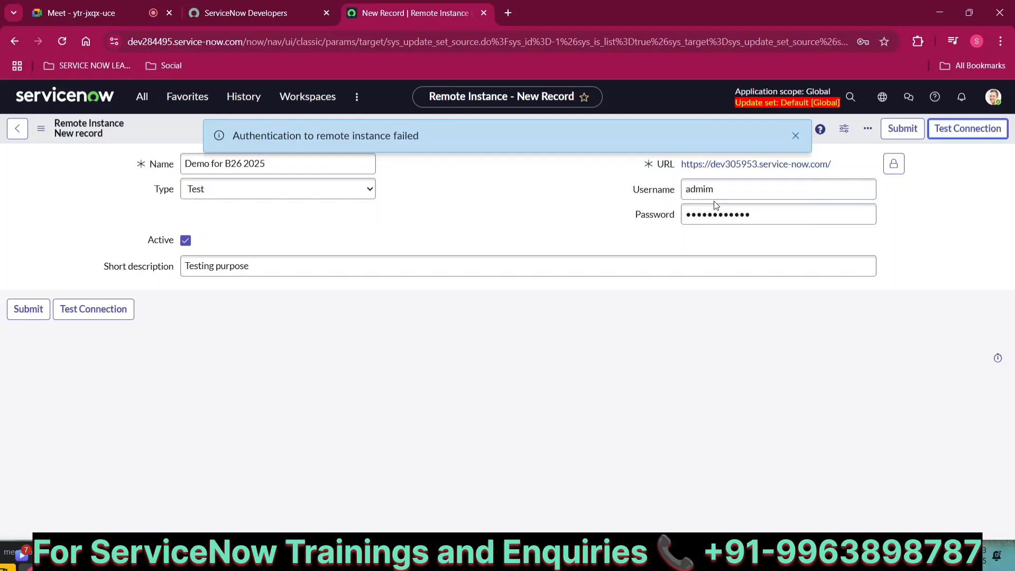
left_click(723, 191)
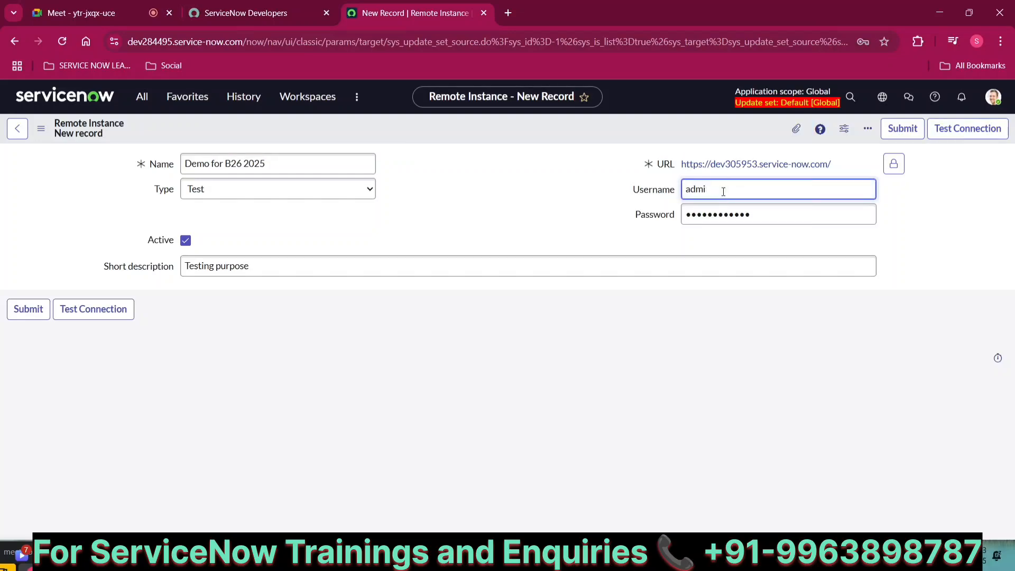
left_click(943, 139)
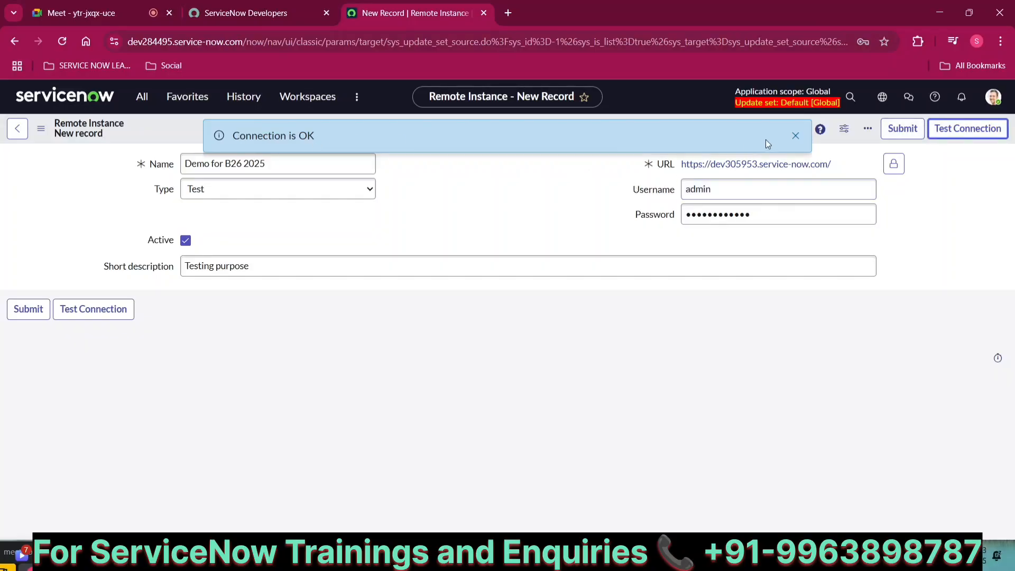
left_click(795, 137)
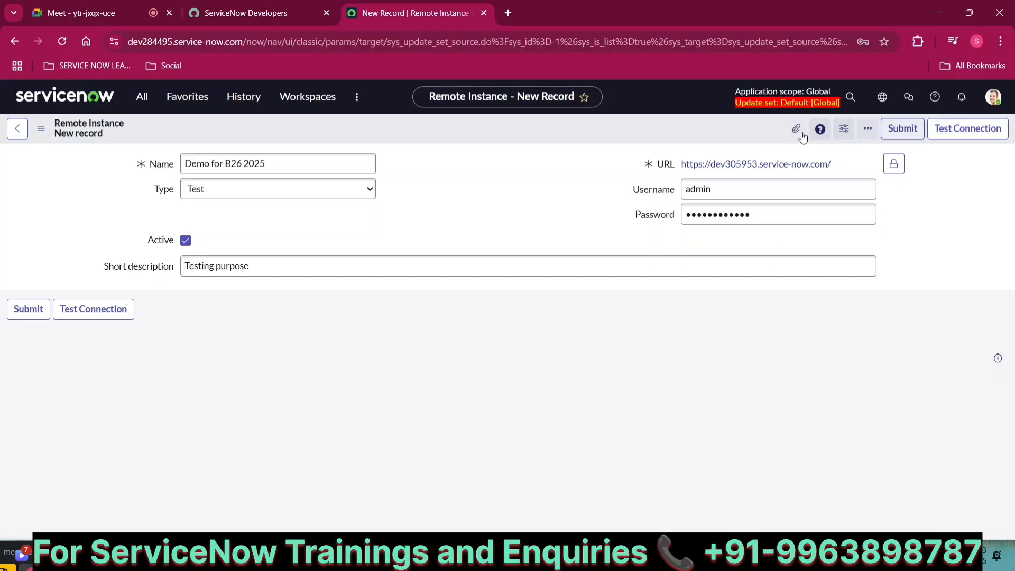
Save the 'Demo for B26 2025' remote instance record from the header context menu
right_click(674, 129)
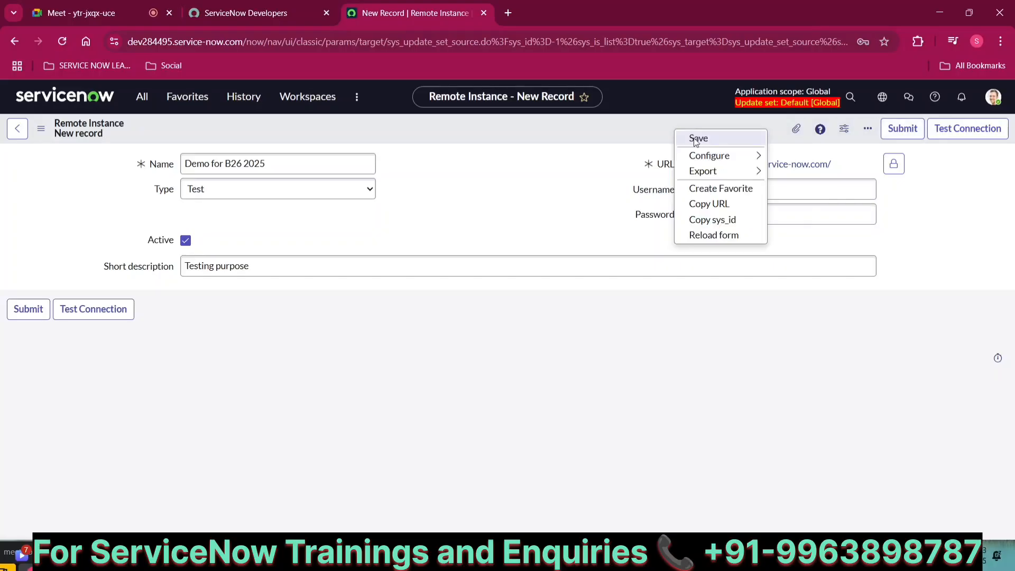
left_click(694, 139)
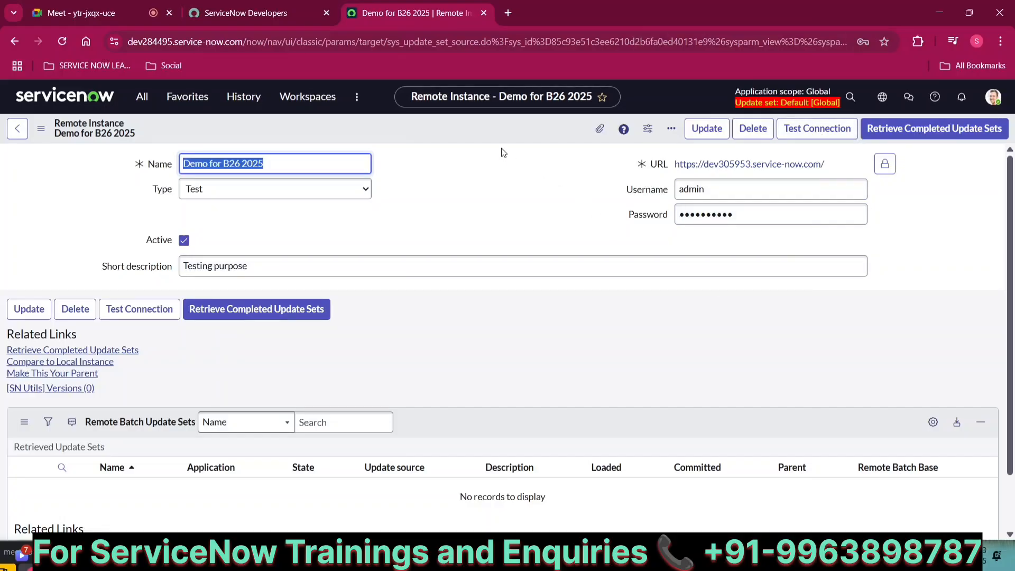
scroll(503, 153, "down", 1)
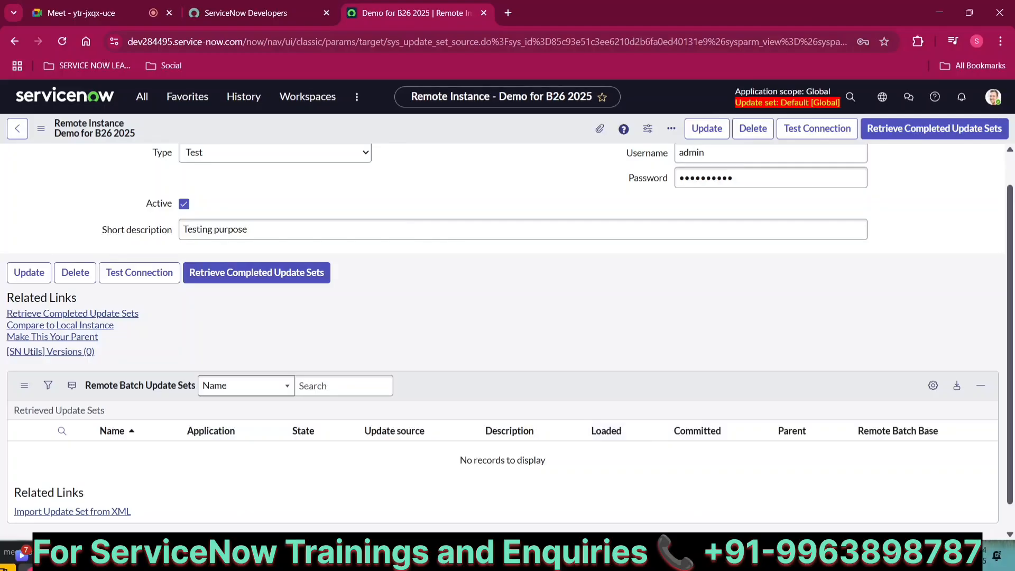
left_click(687, 556)
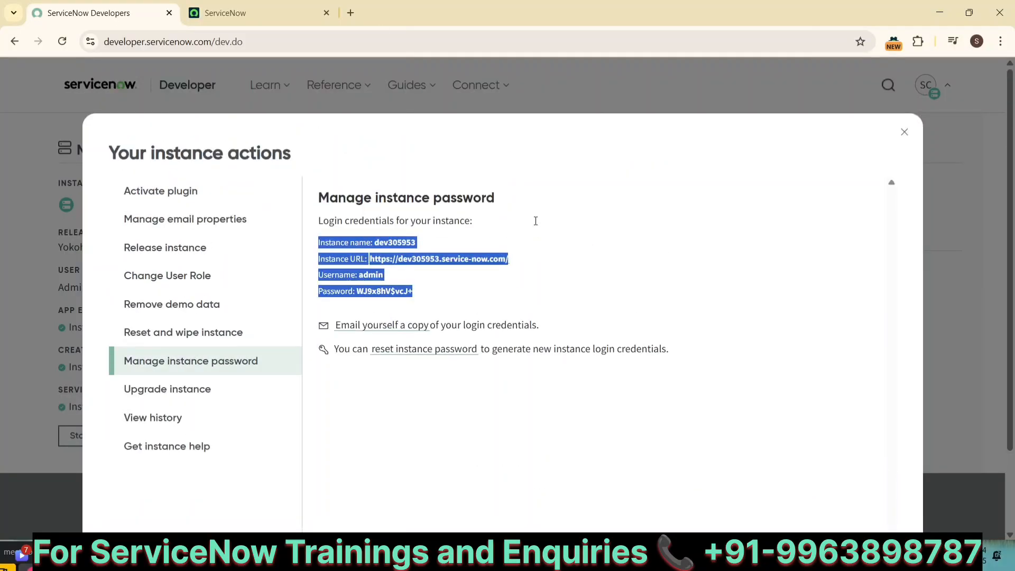
left_click(258, 15)
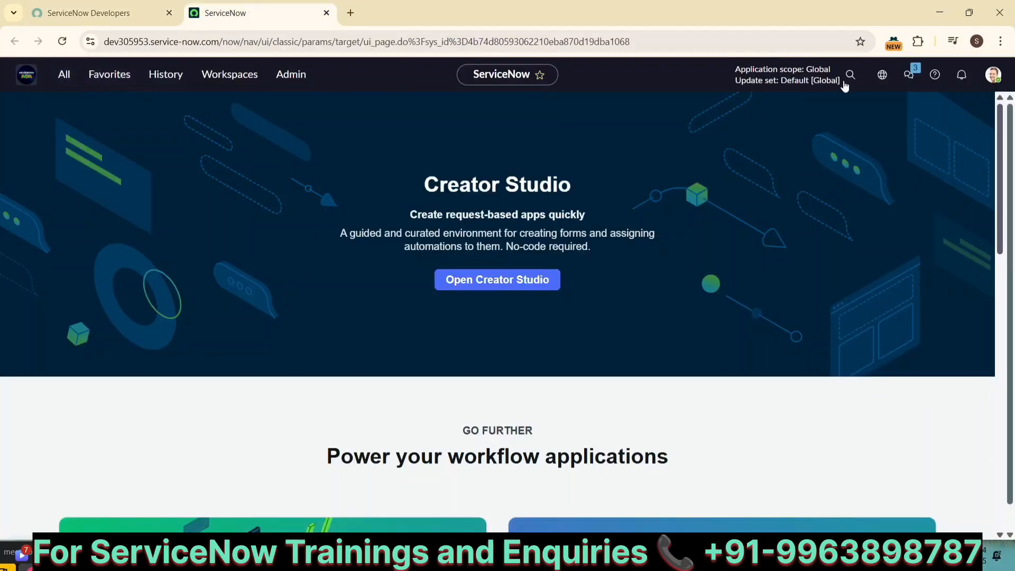
left_click(882, 74)
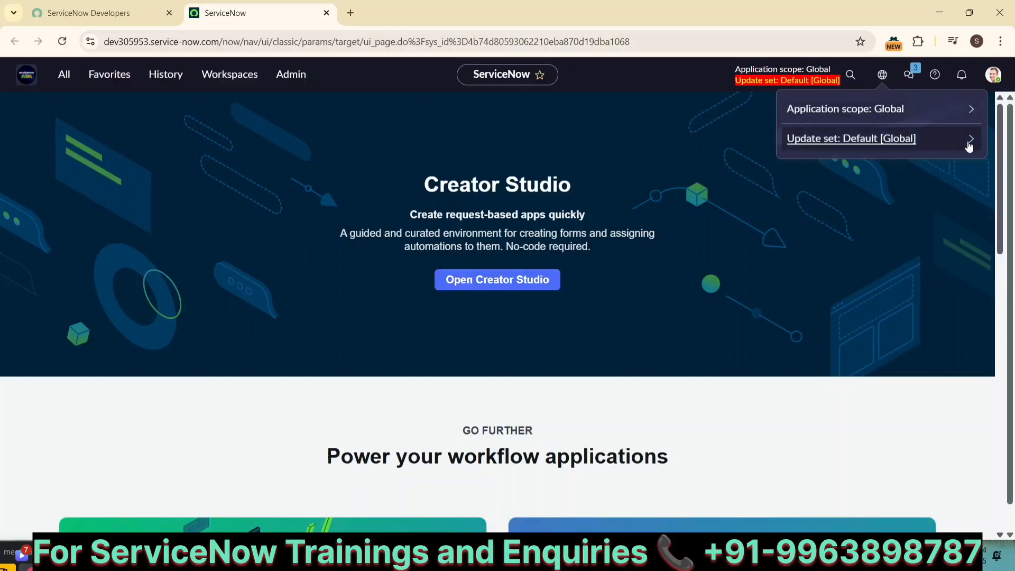
left_click(971, 140)
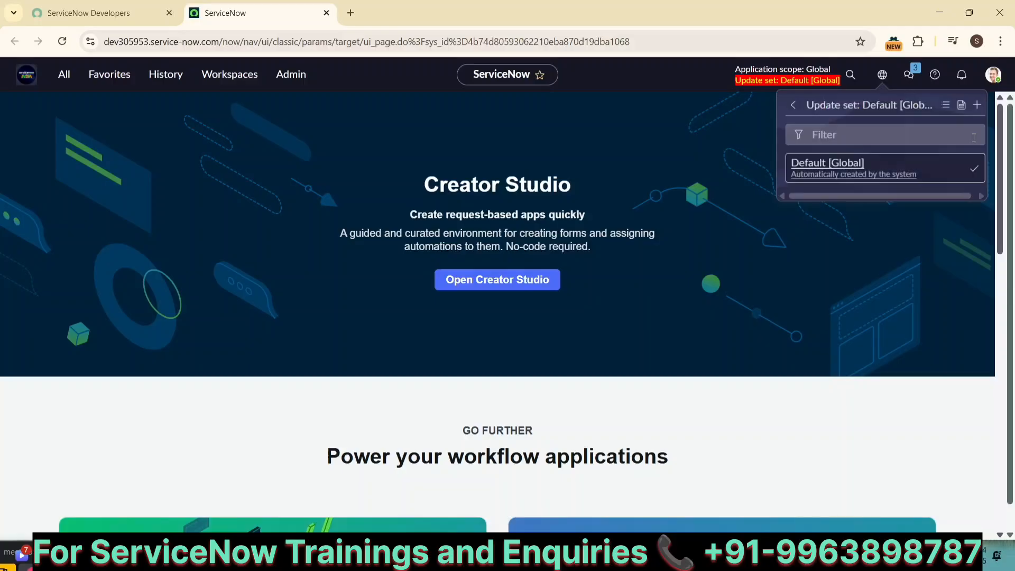
left_click(939, 105)
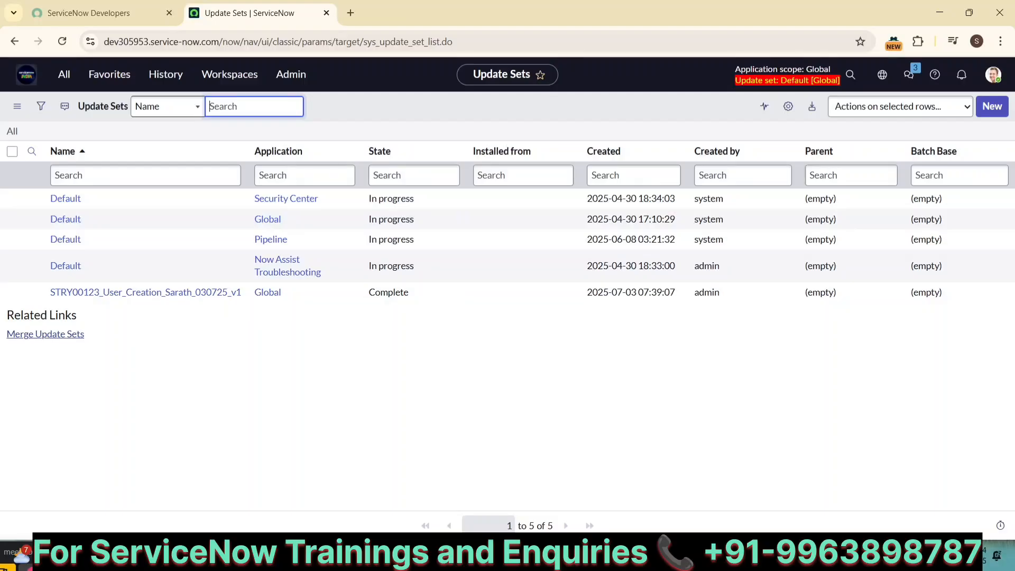
mouse_move(334, 555)
left_click(250, 500)
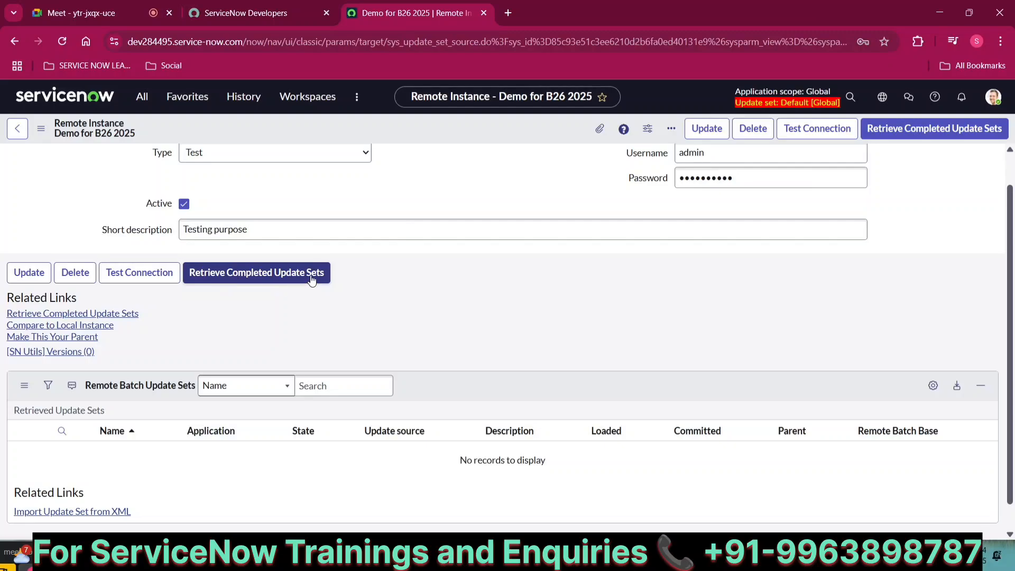
Retrieve completed update sets and show the Retrieved Update Sets (1) list with STRY00123 Previewed
left_click(255, 276)
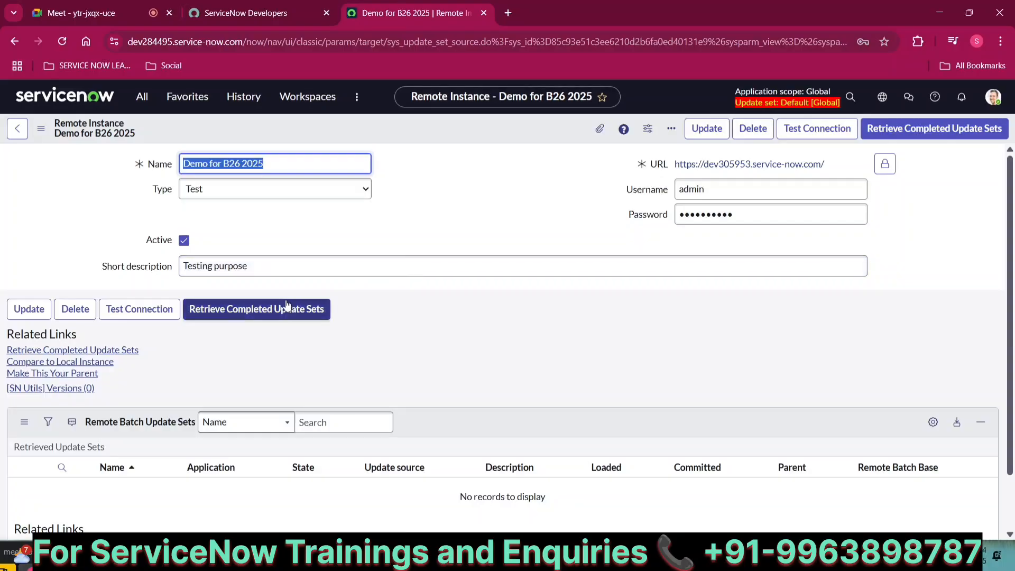
left_click(250, 313)
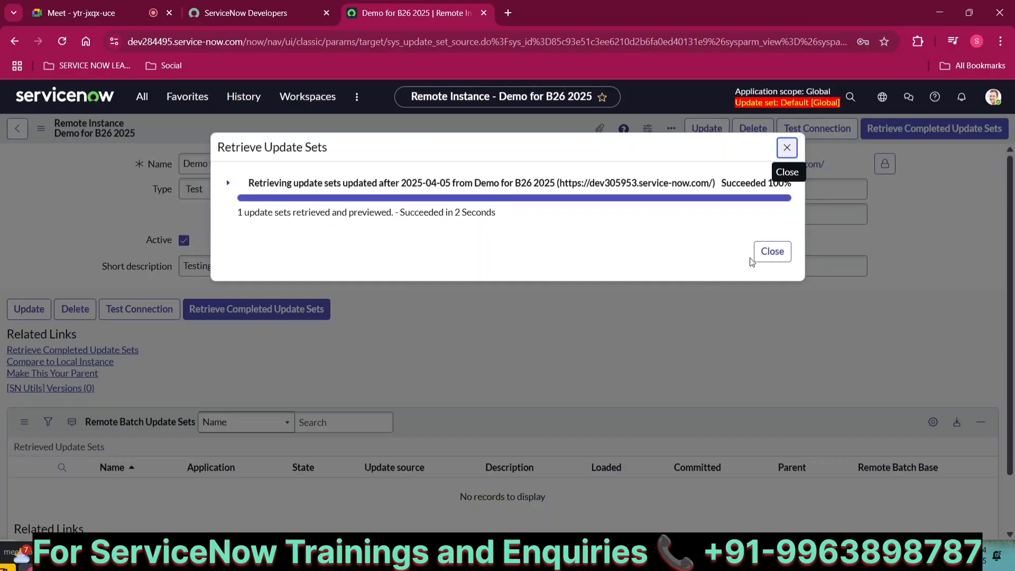
left_click(765, 256)
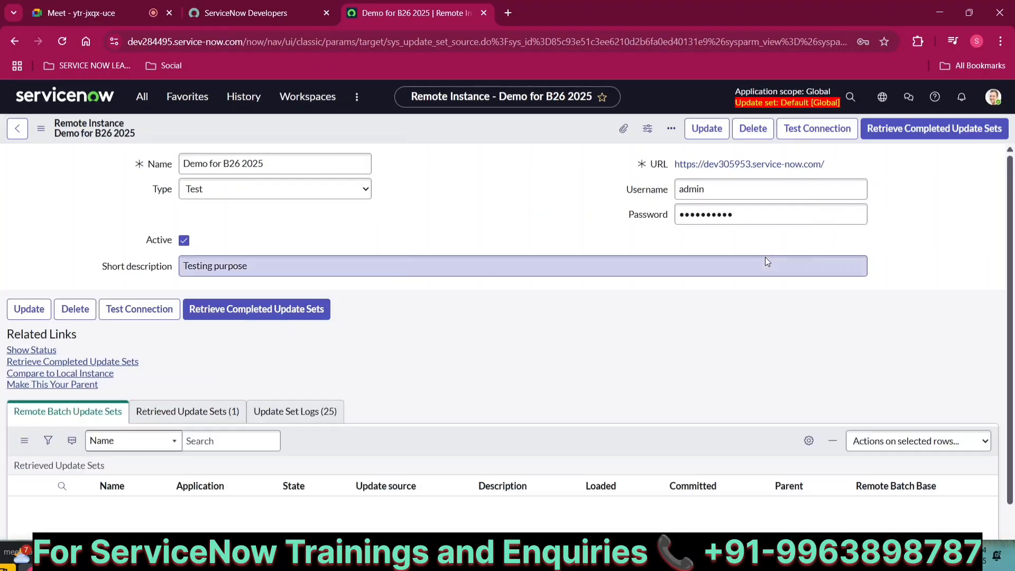
scroll(597, 356, "down", 3)
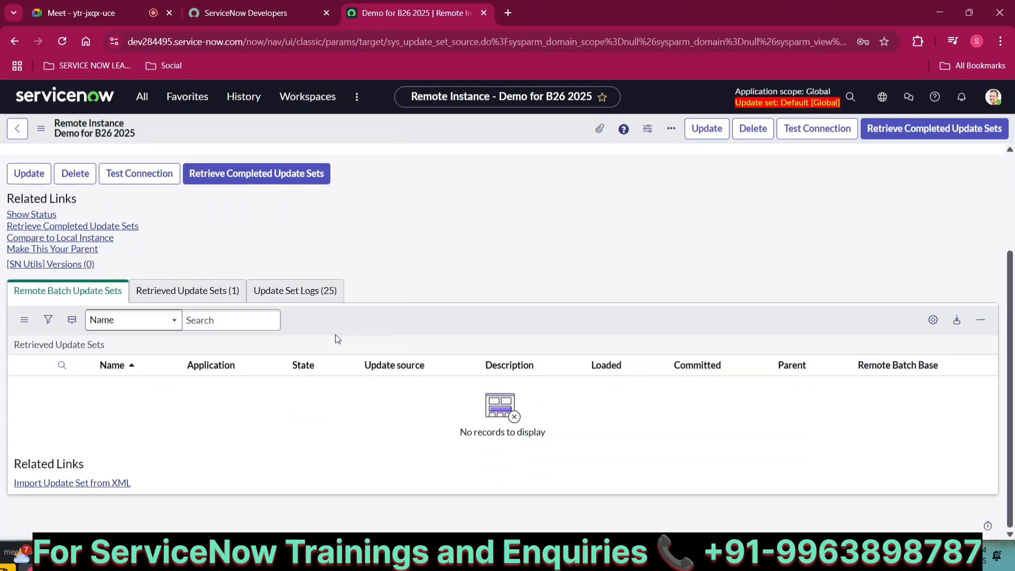
left_click(148, 300)
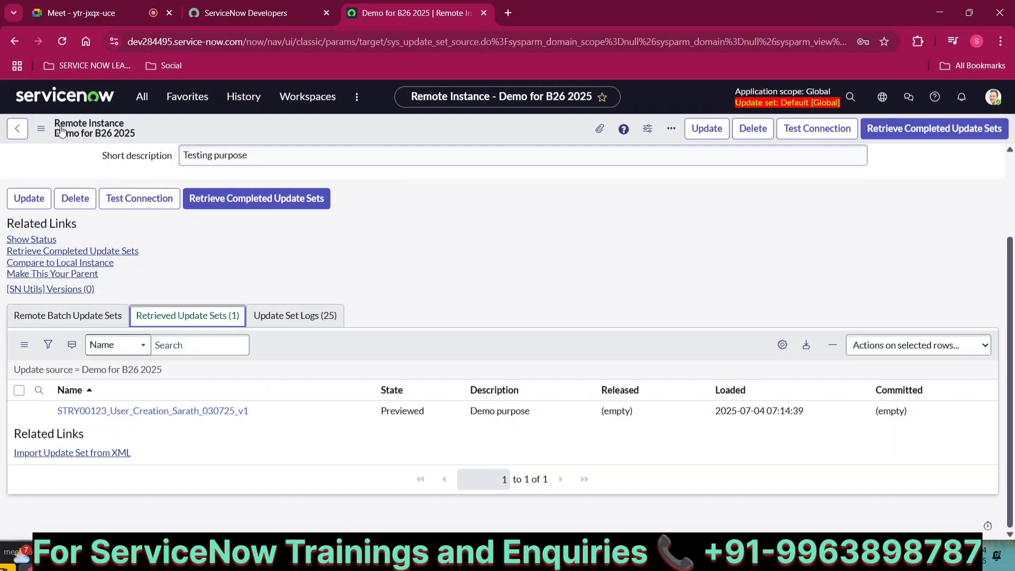
Open the retrieved STRY00123 update set and compare it with the source instance's original
left_click(132, 412)
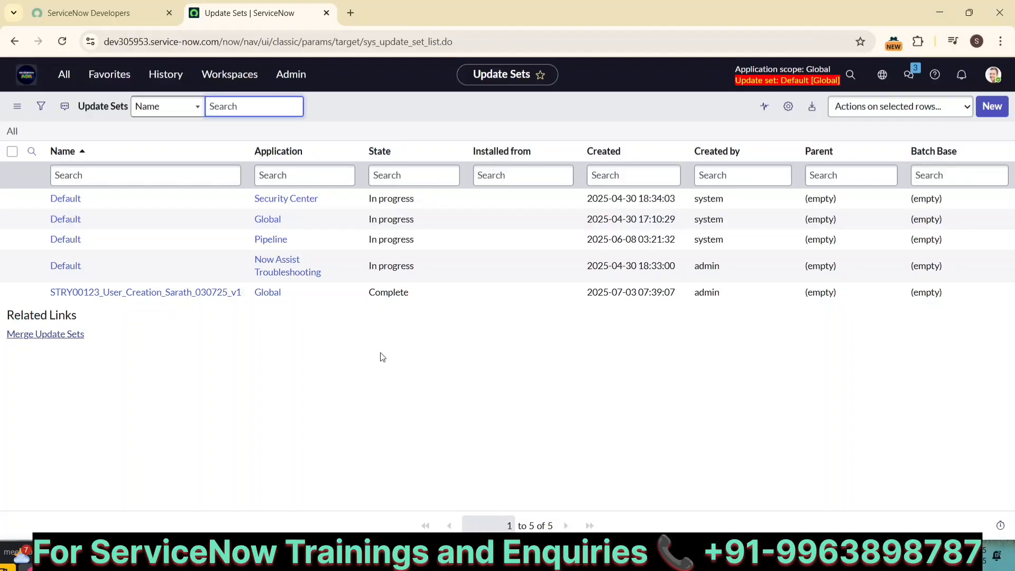
left_click(213, 294)
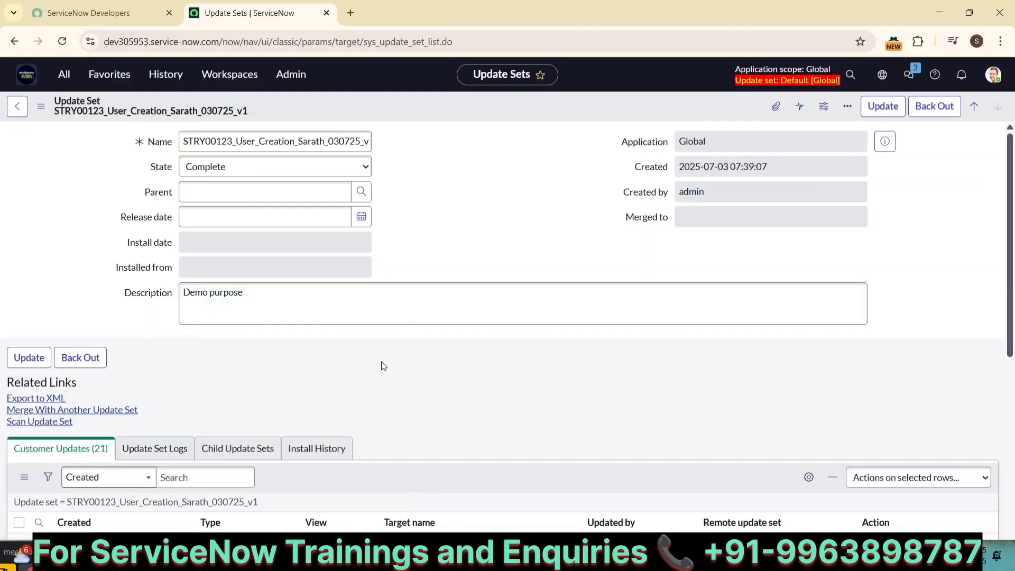
scroll(382, 362, "down", 1)
scroll(384, 366, "down", 3)
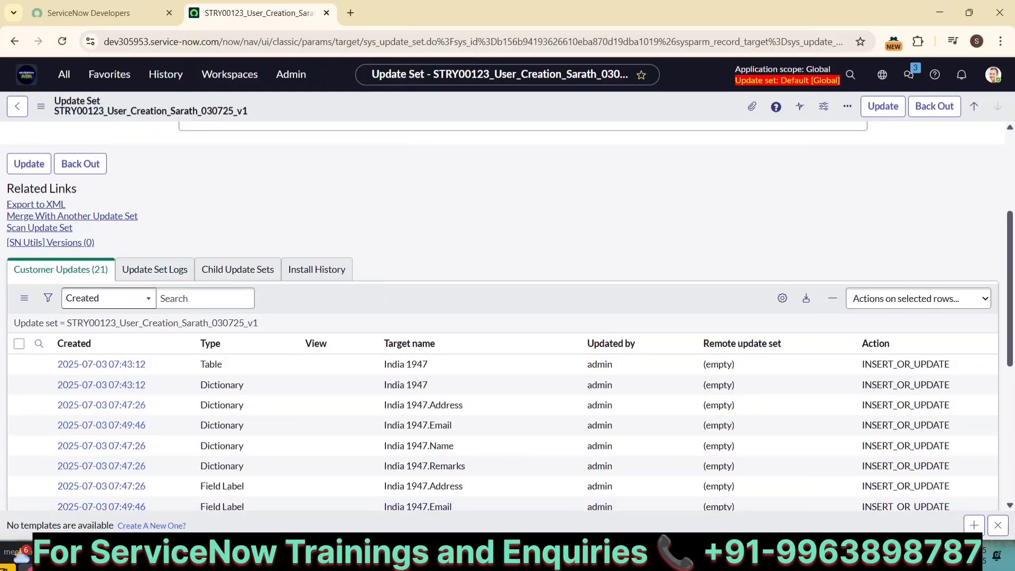
mouse_move(318, 561)
left_click(262, 493)
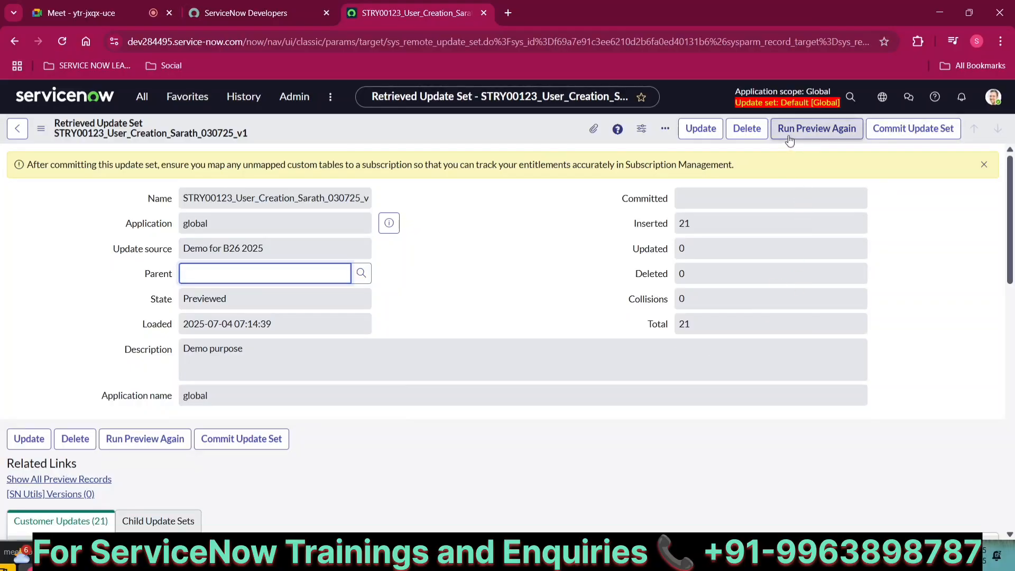
Run the STRY00123 preview again, then commit the update set so its state becomes Committed
left_click(812, 141)
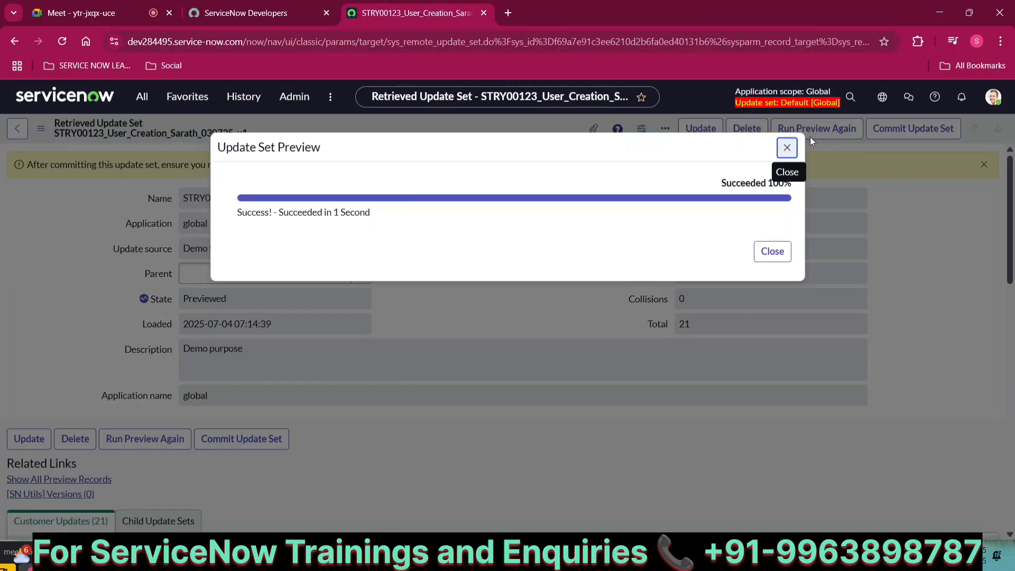
left_click(786, 252)
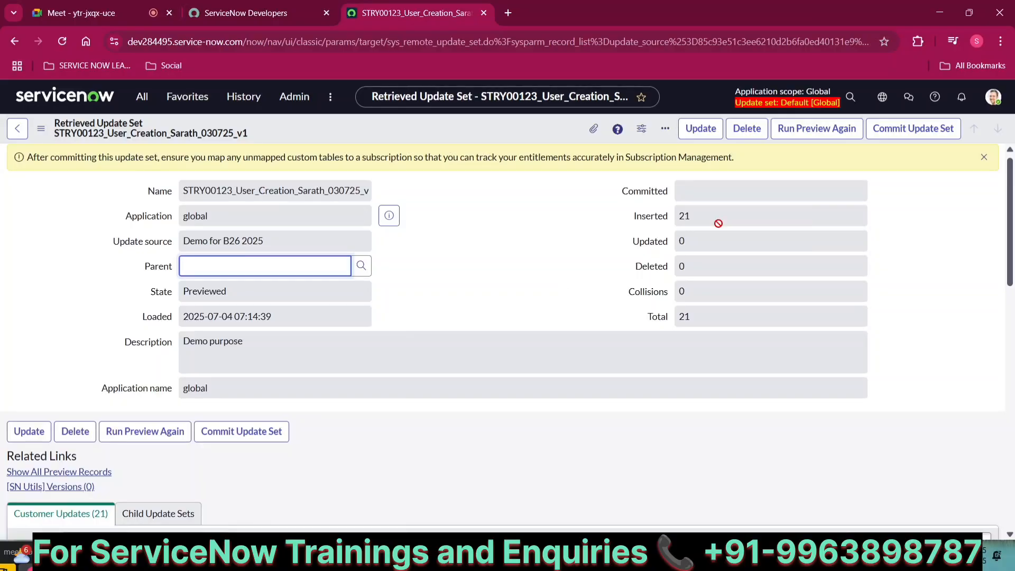
left_click(903, 137)
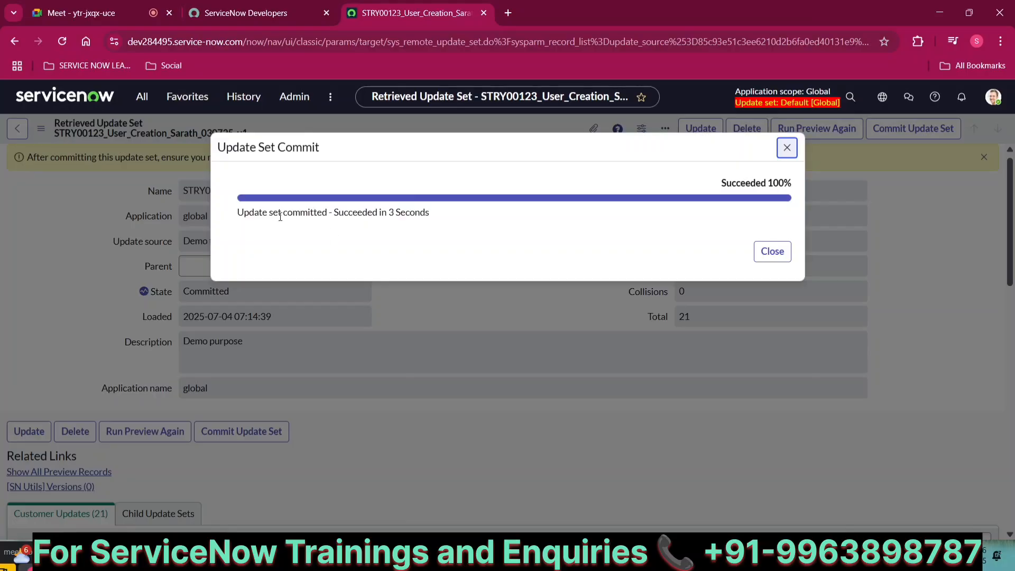
left_click(764, 252)
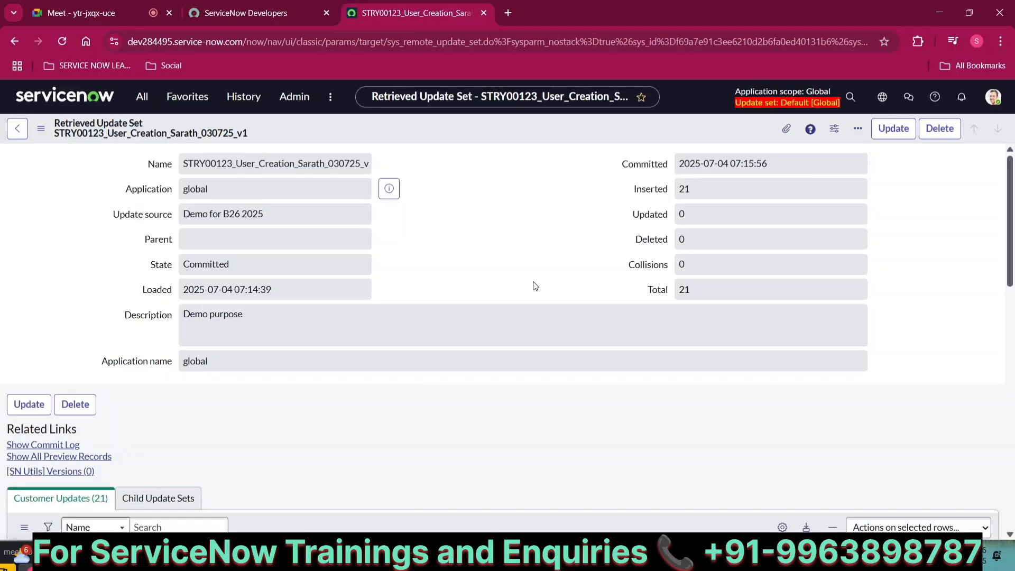
Open the System Definition Tables list and sort it by Updated, newest first
left_click(147, 103)
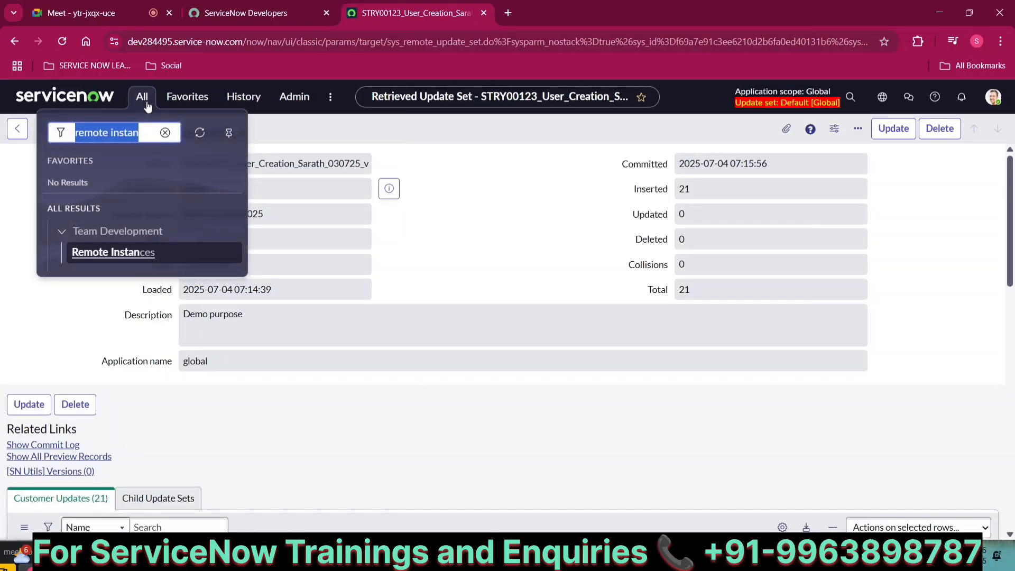
type("tables")
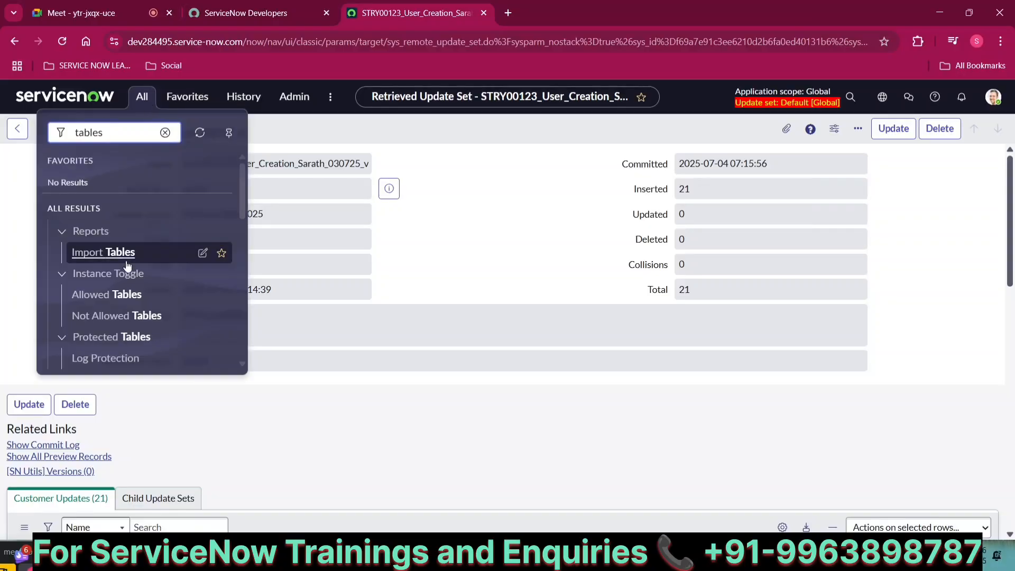
scroll(125, 267, "down", 5)
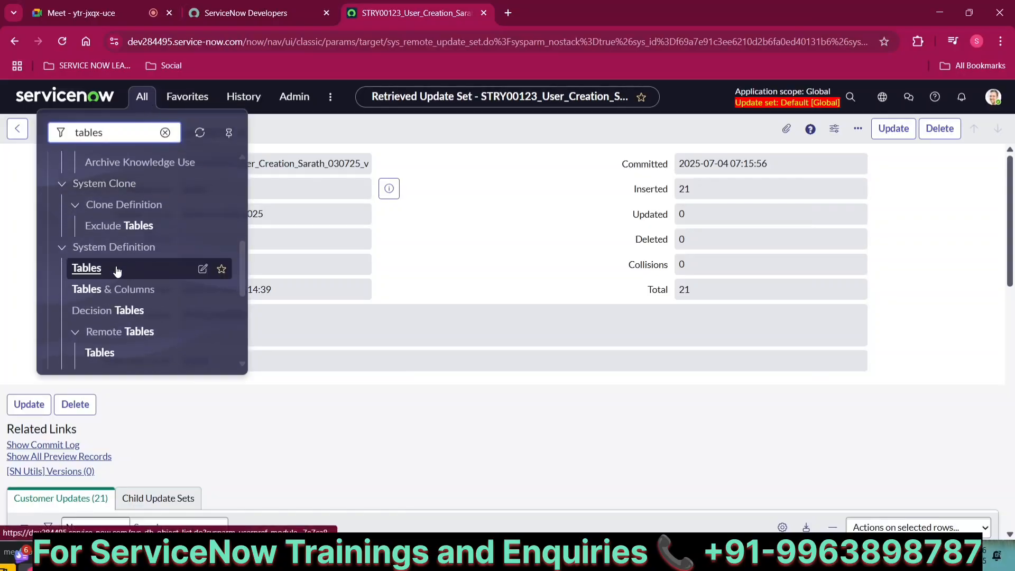
left_click(117, 269)
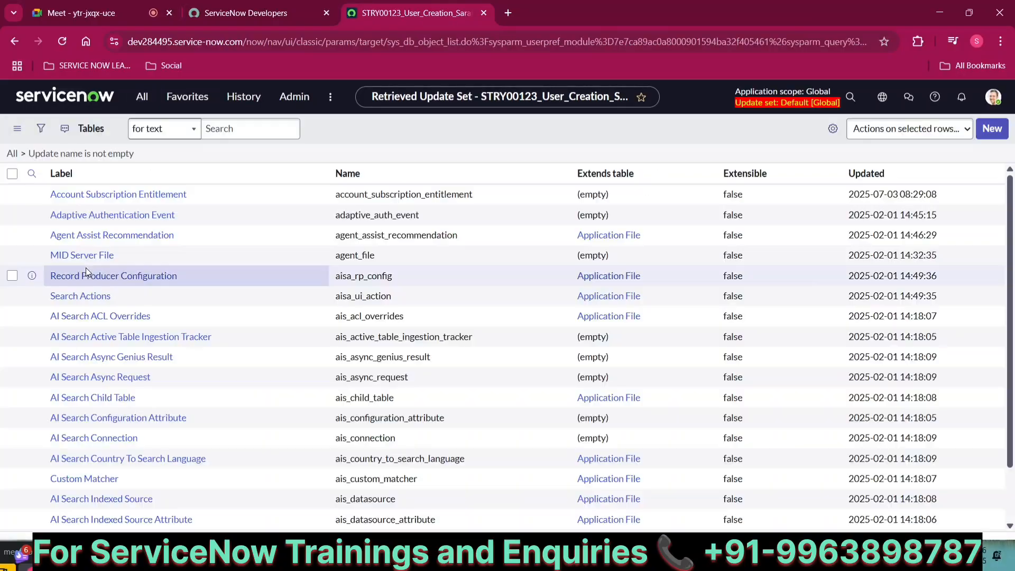
double_click(852, 176)
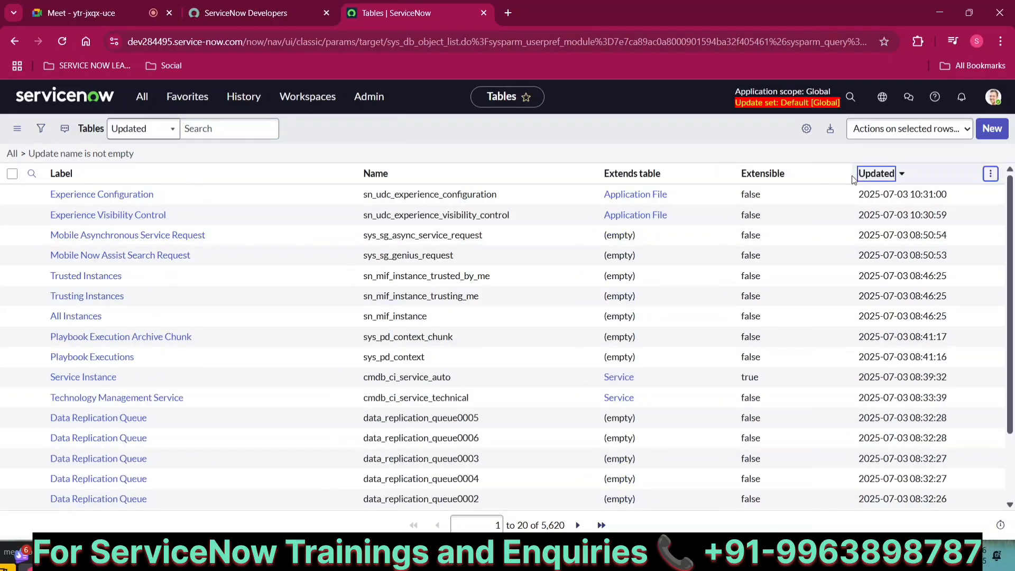
left_click(879, 177)
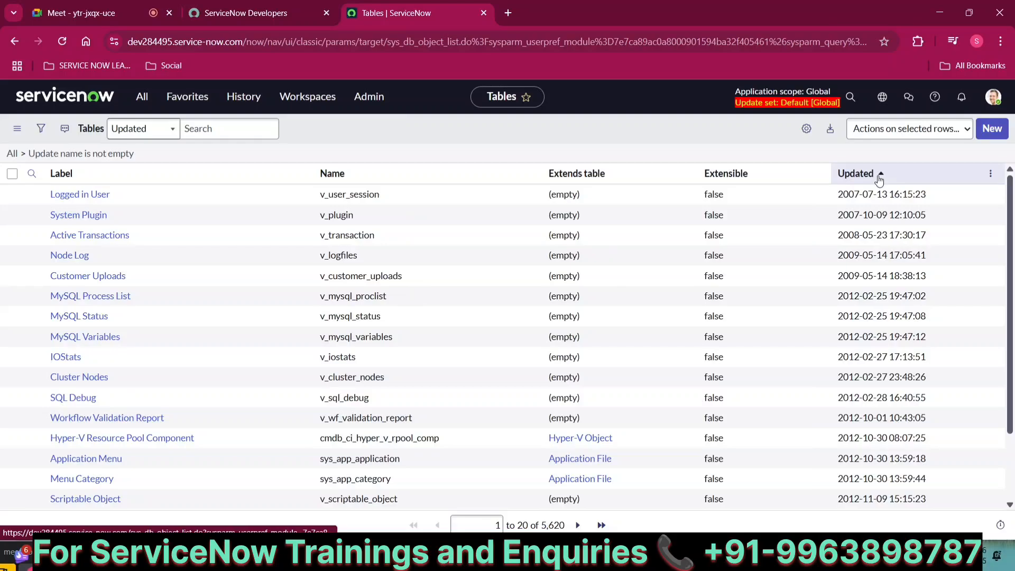
left_click(879, 179)
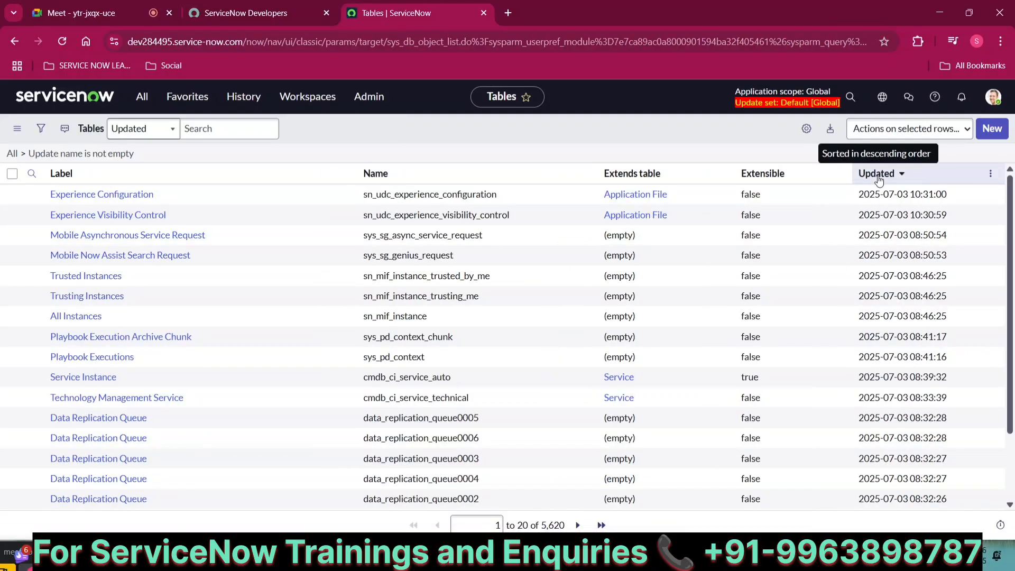
Glance at the source update set window, then return to the Tables list
left_click(684, 554)
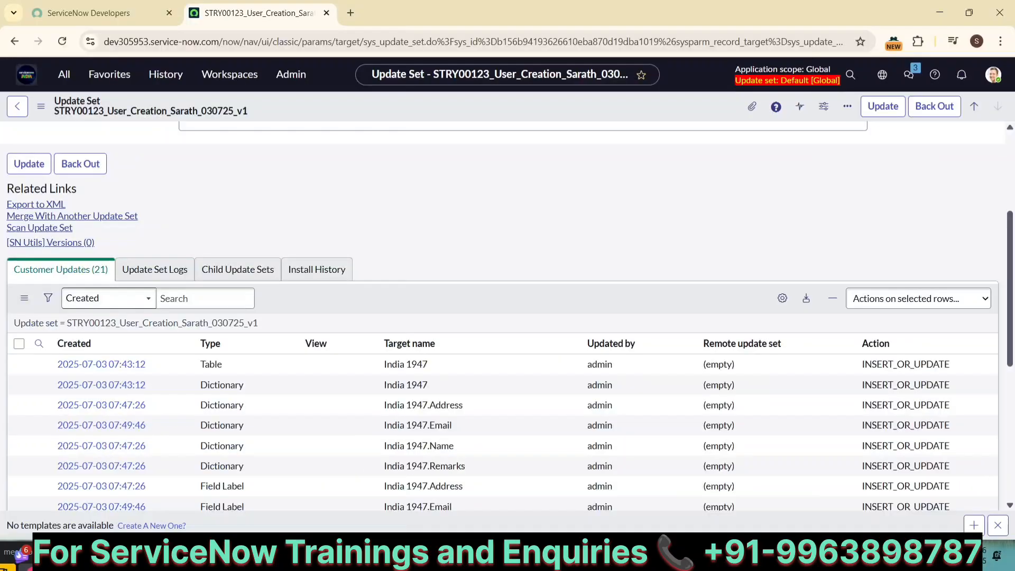
scroll(315, 425, "down", 2)
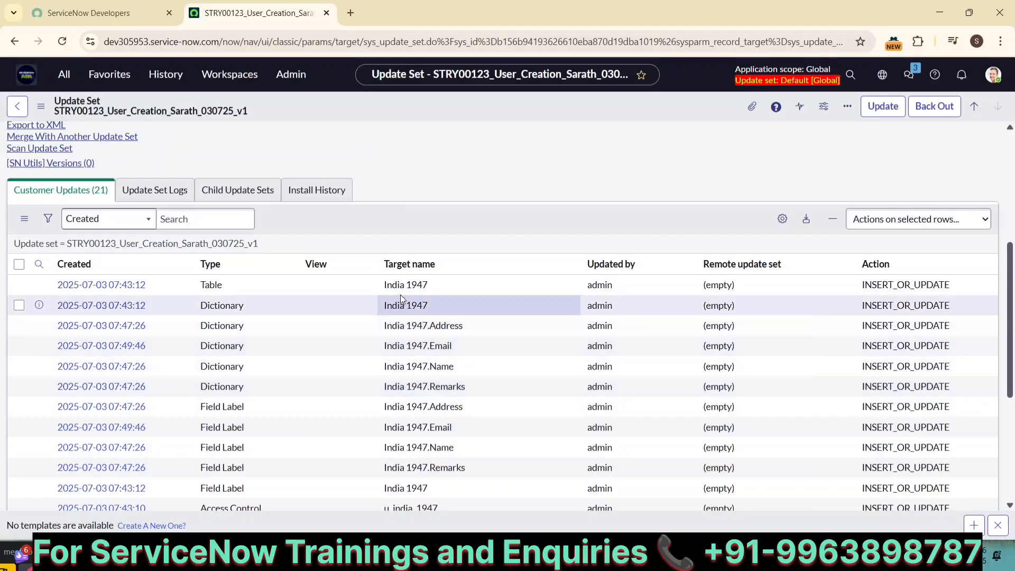
mouse_move(335, 555)
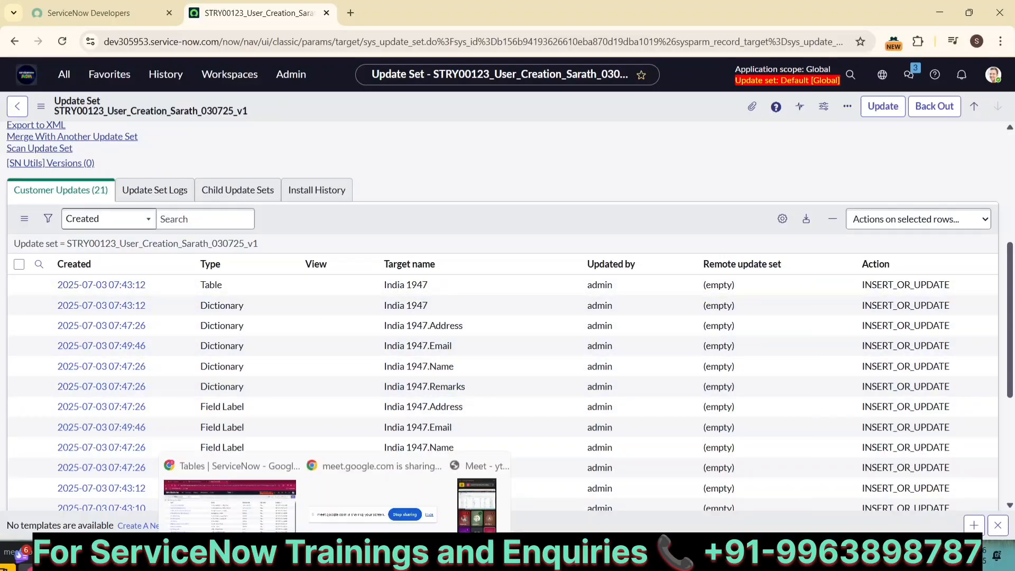
left_click(221, 487)
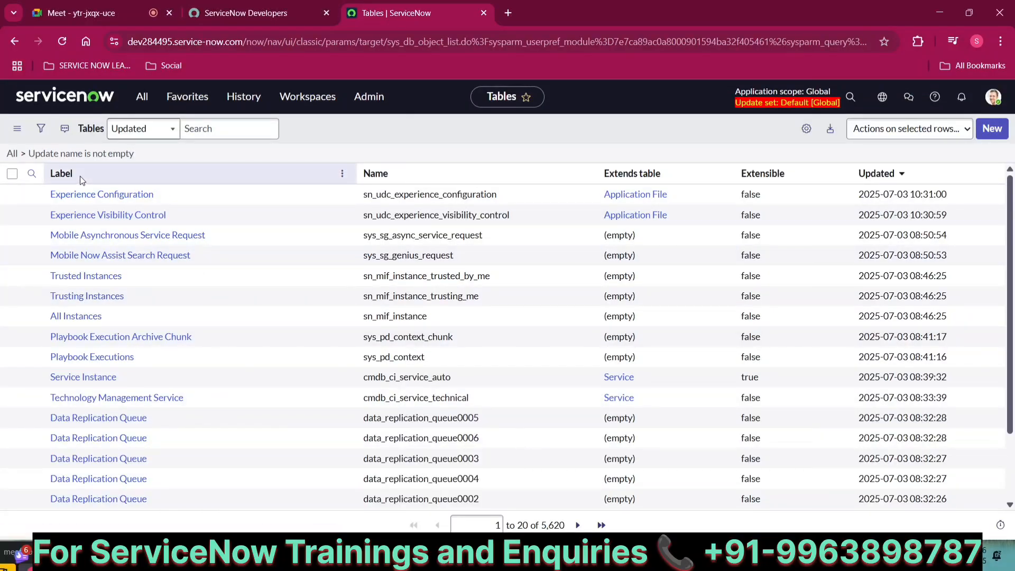
Filter tables by name u_india, open India 1947, and show its new-record form via Related Links
left_click(31, 174)
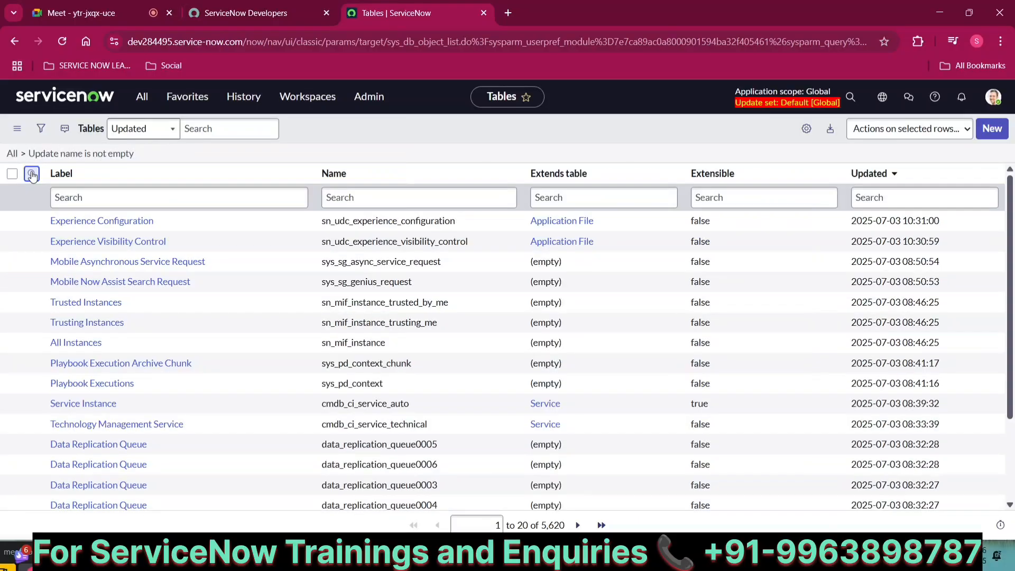
left_click(346, 198)
type("uy")
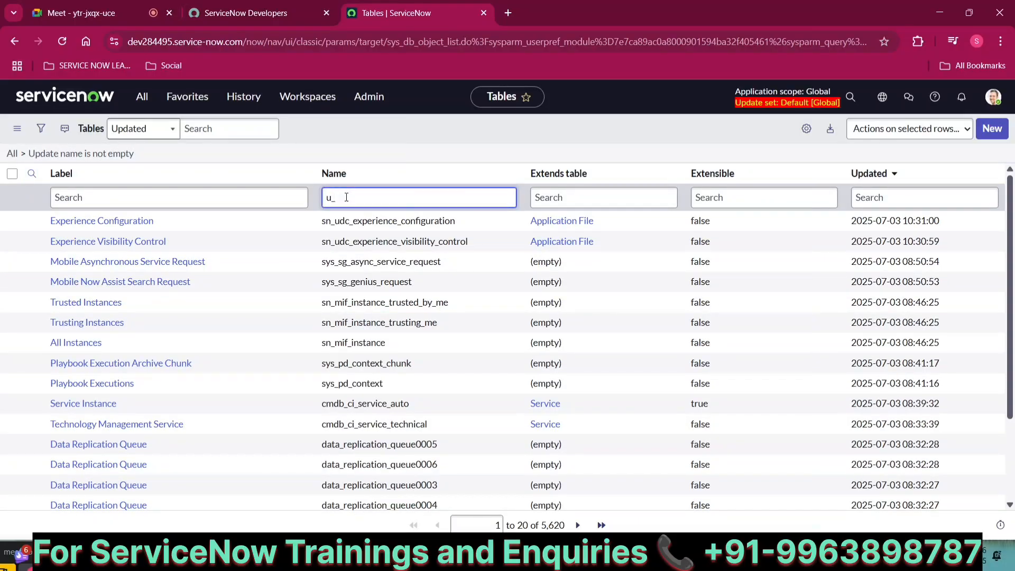
type("india")
key("Return")
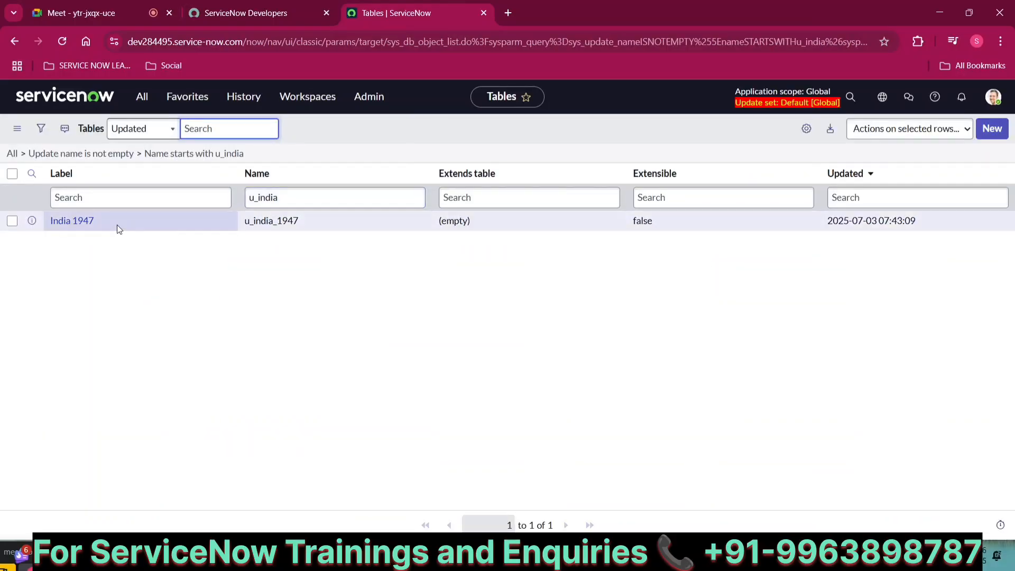
left_click(74, 227)
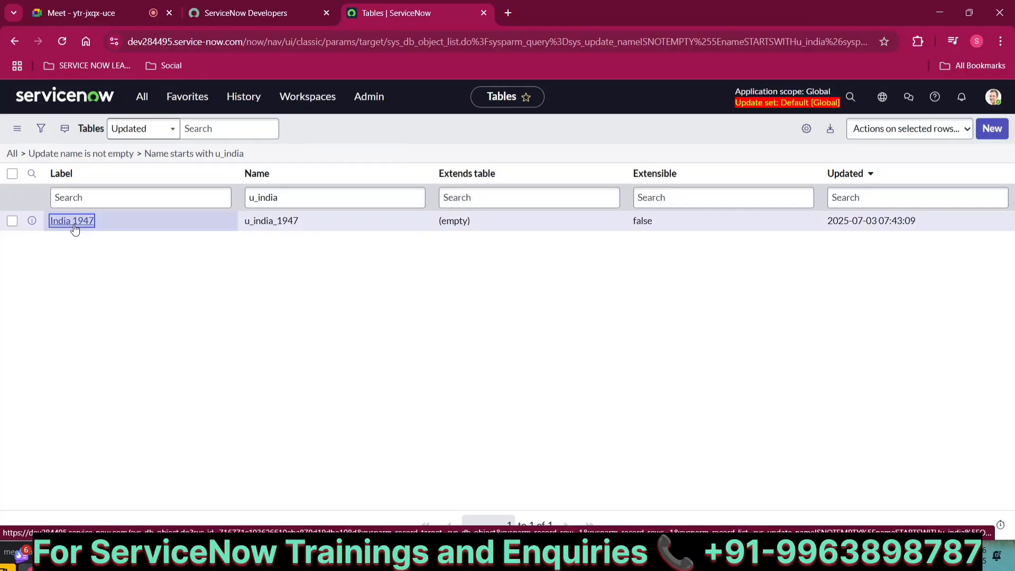
left_click(74, 226)
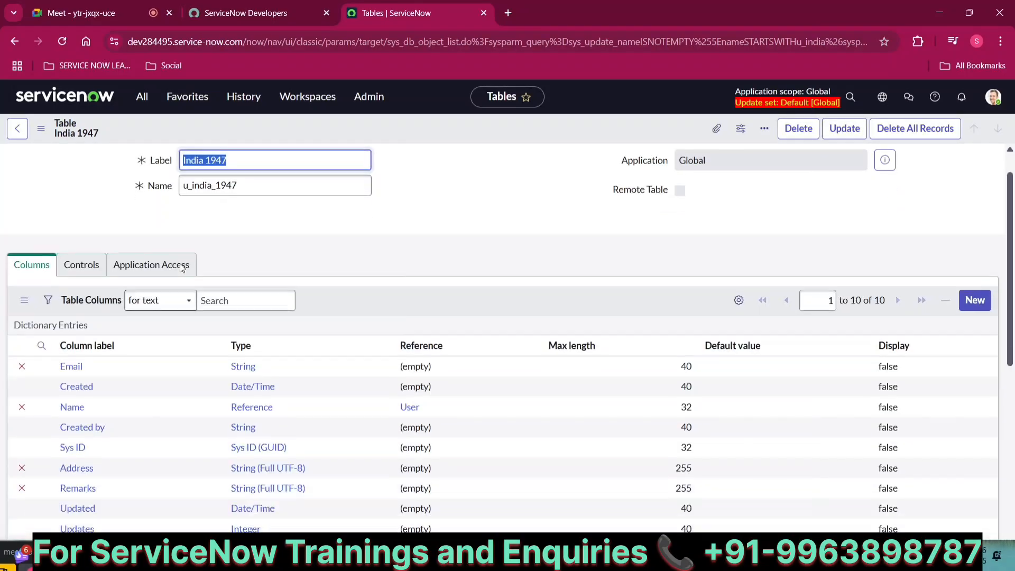
scroll(182, 267, "down", 5)
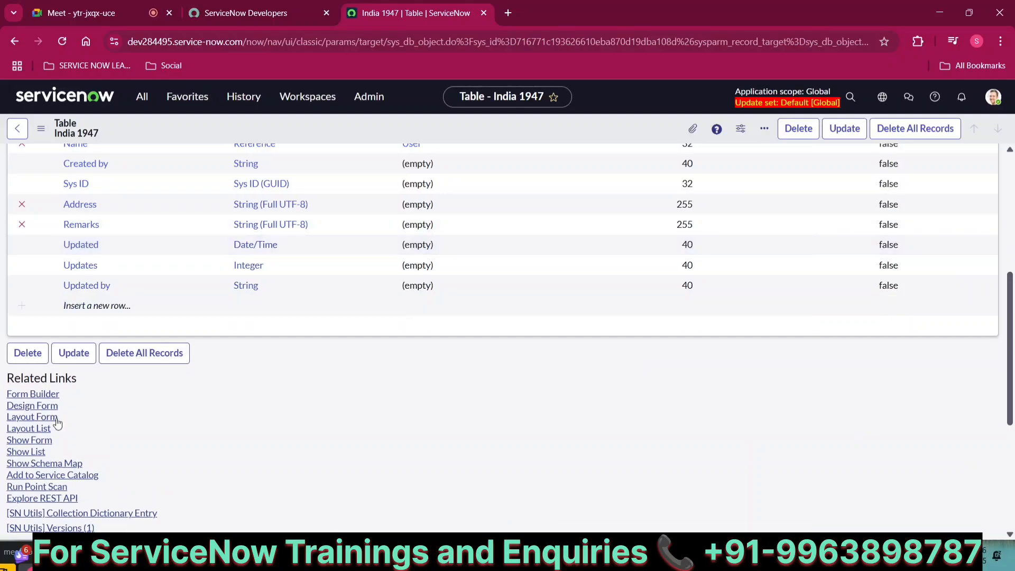
left_click(37, 442)
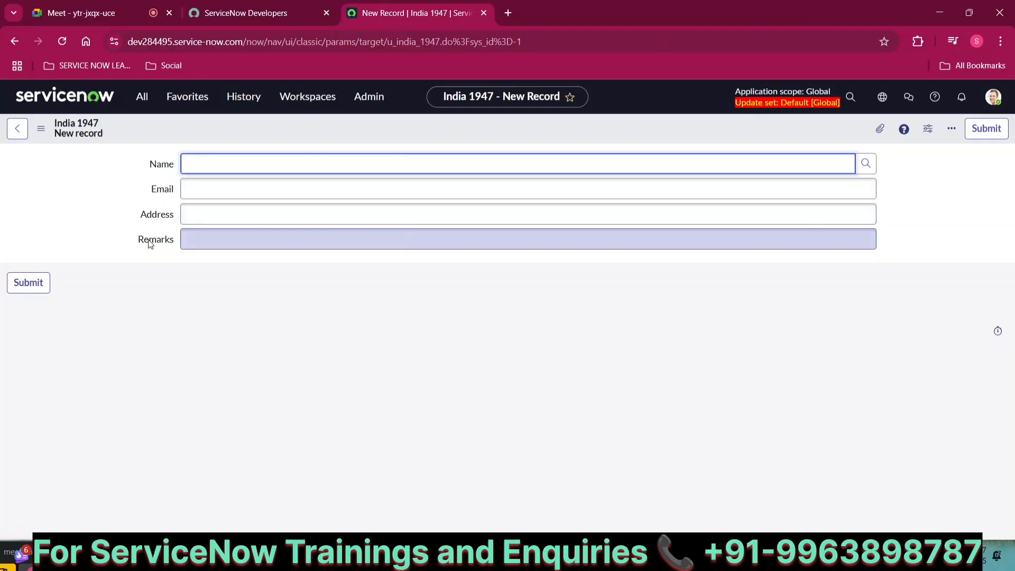
Return to the source instance's update set and review the recently visited pages
mouse_move(636, 520)
left_click(634, 448)
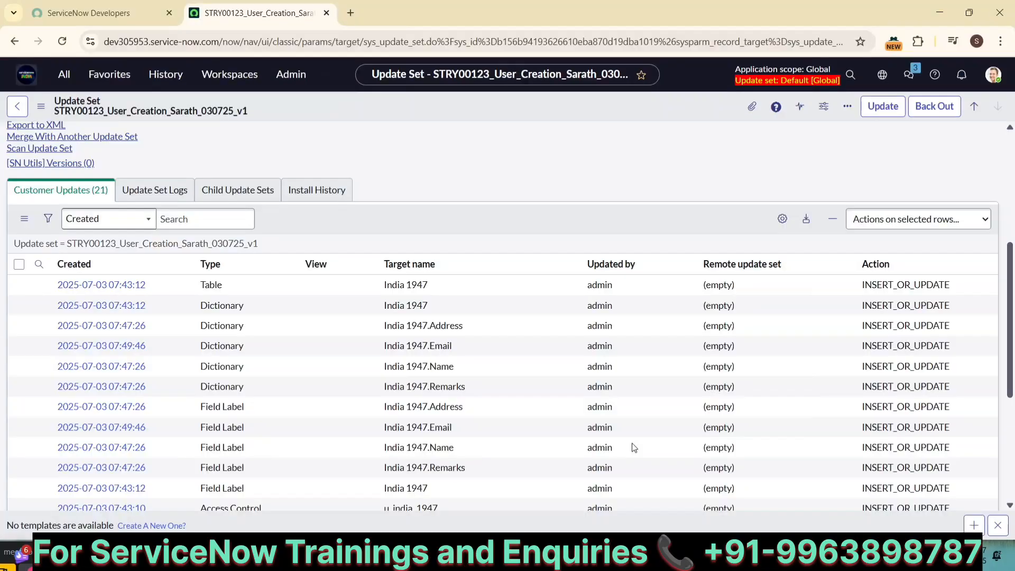
scroll(311, 233, "up", 5)
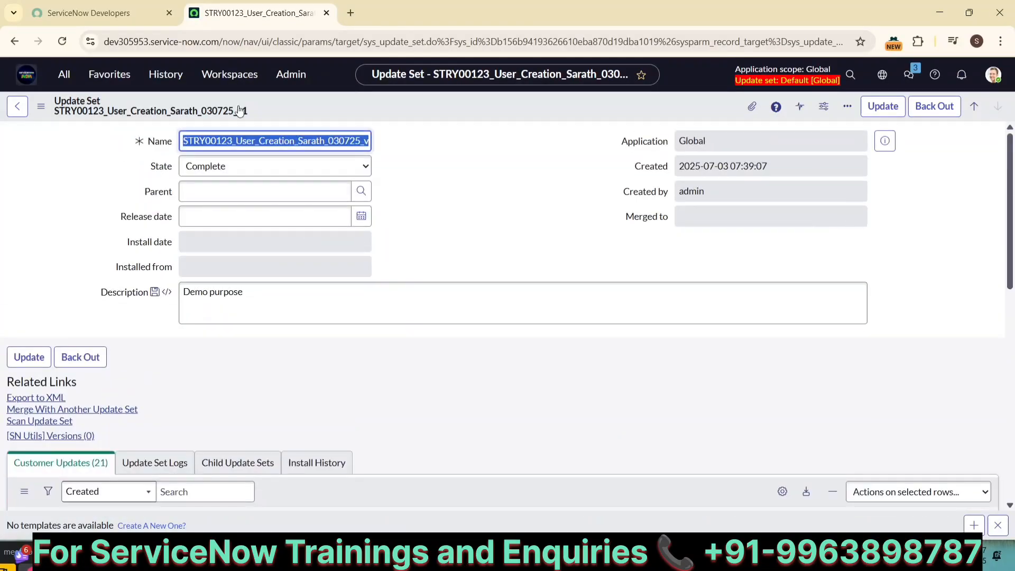
left_click(168, 74)
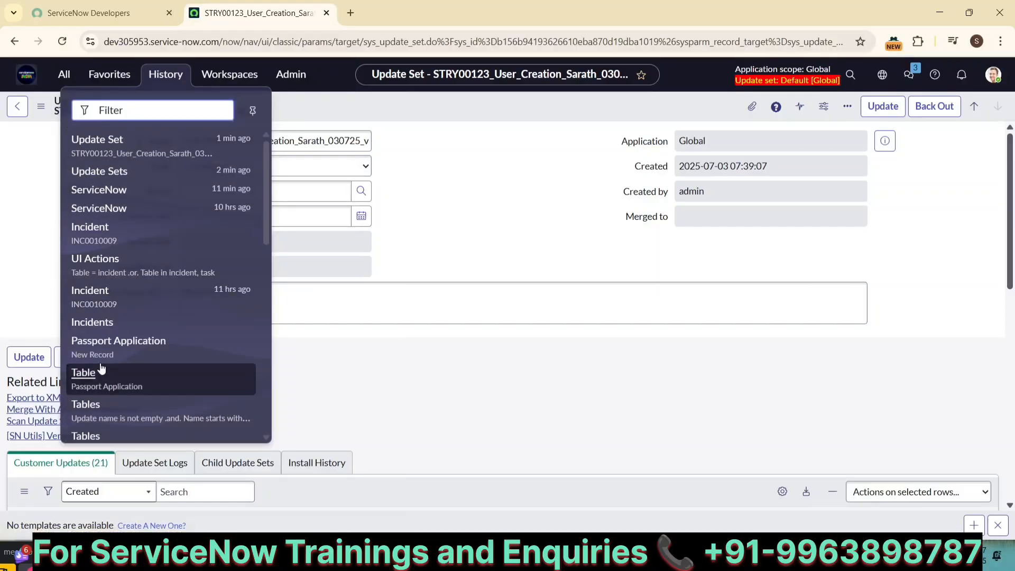
scroll(102, 355, "down", 3)
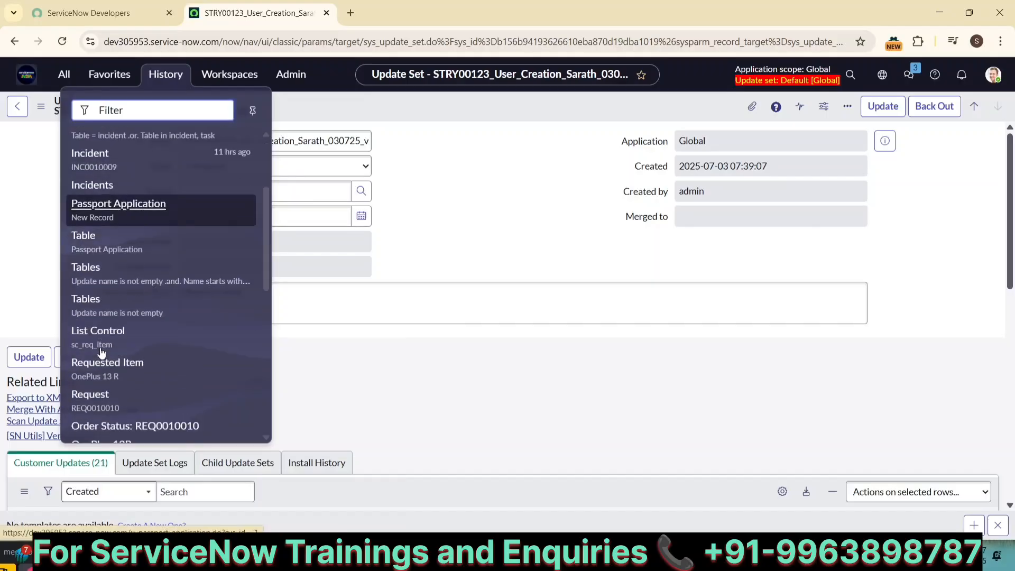
left_click(3, 283)
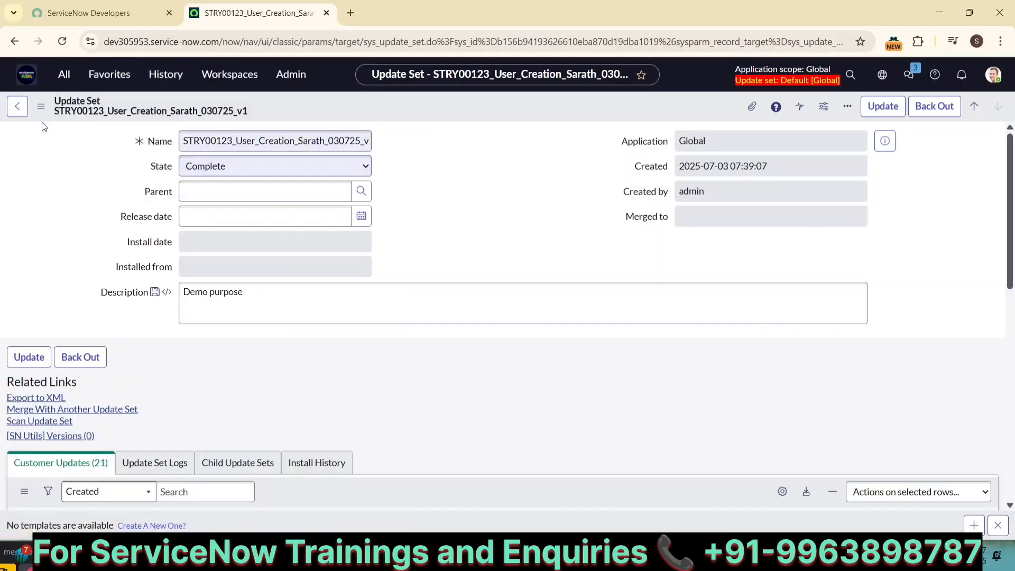
Open the System Definition Tables list and filter Name by the mistyped 'u_1nda'
left_click(64, 77)
type("tabl")
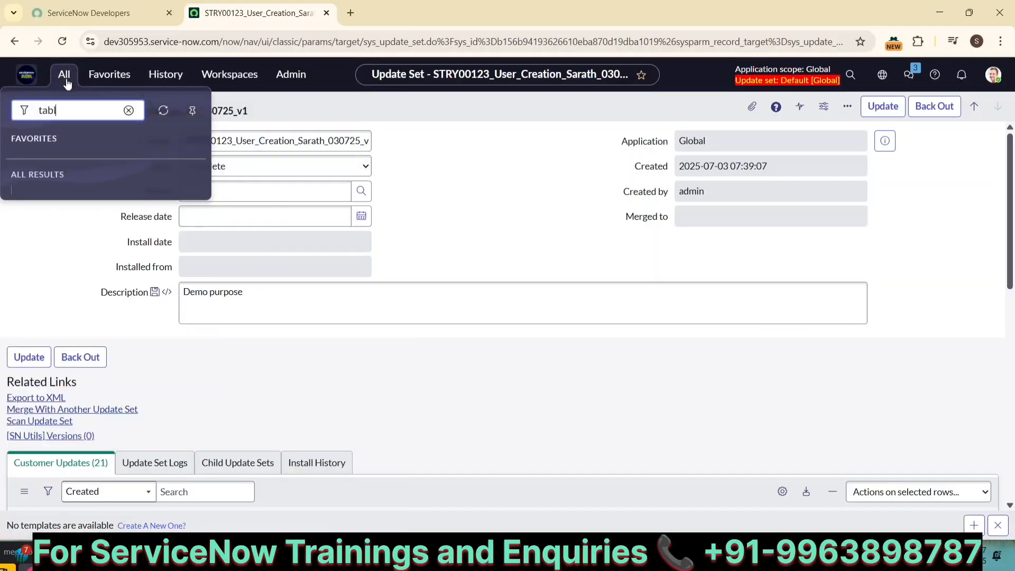
type("es")
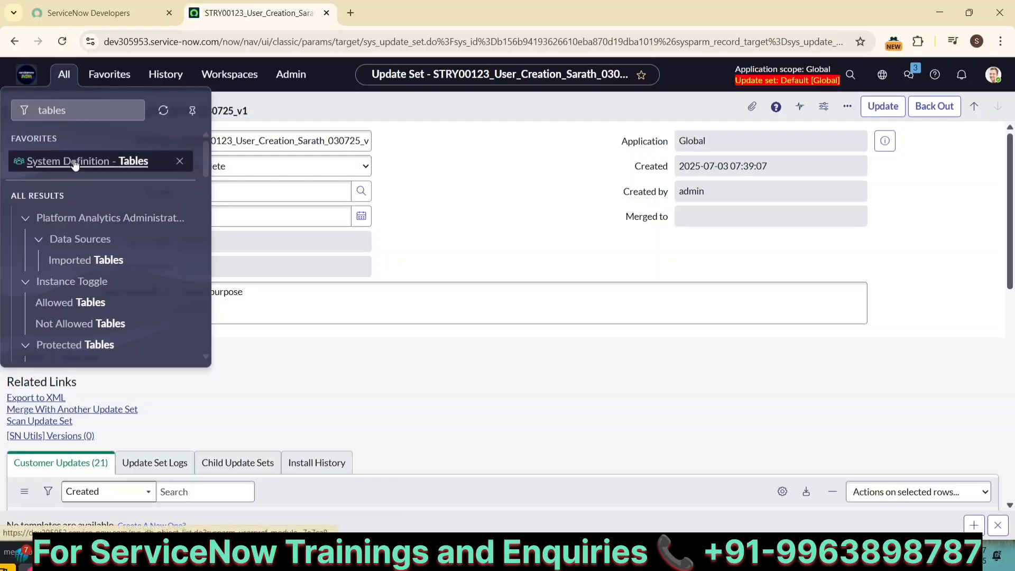
left_click(75, 164)
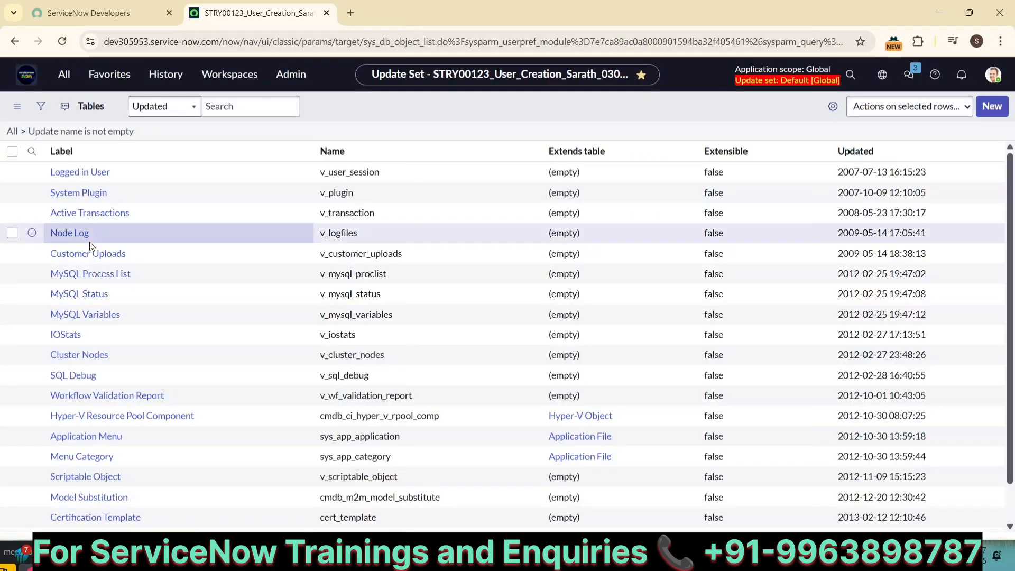
left_click(301, 175)
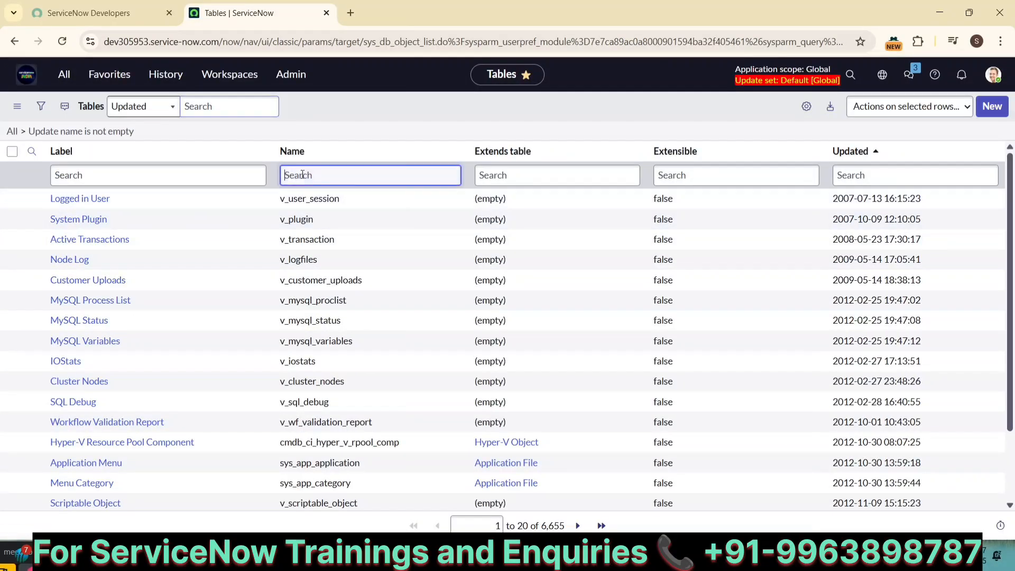
type("u")
type("_1")
type("nd")
type("a")
key("Return")
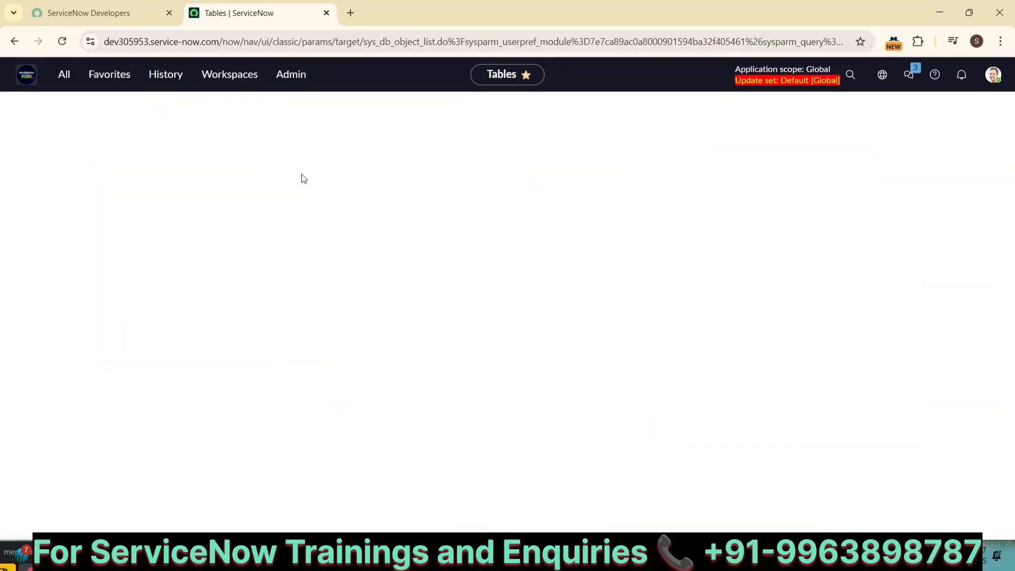
Correct the Name filter to u_india and open a new India 1947 record with Show Form
left_click(329, 174)
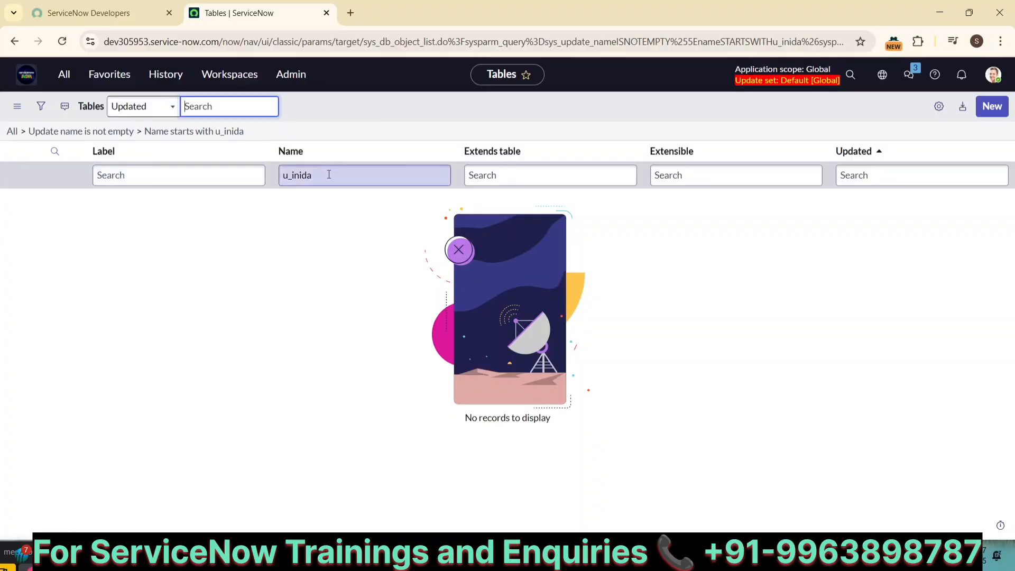
type("=")
key("BackSpace")
key("BackSpace")
key("BackSpace")
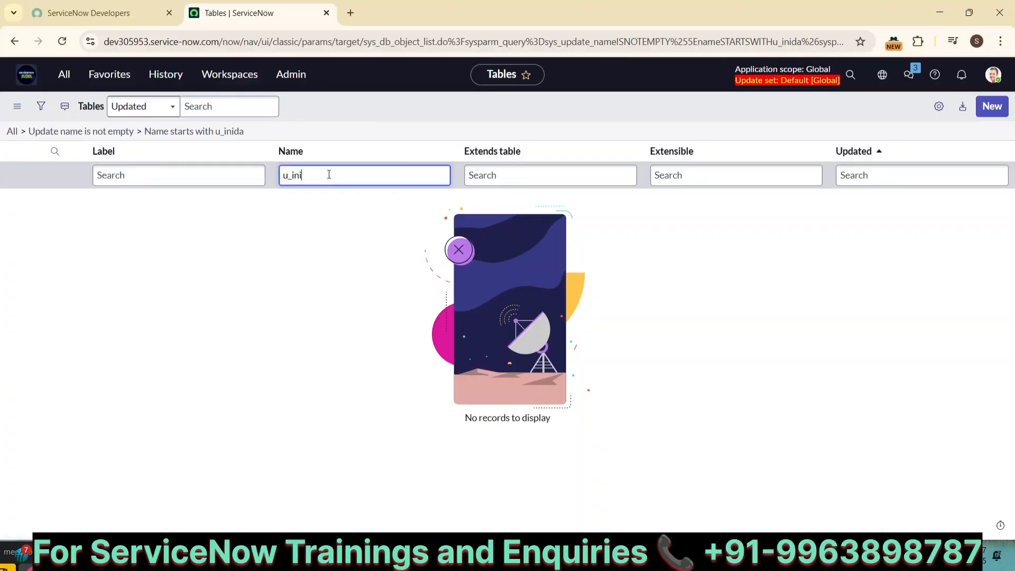
type("dia")
key("Return")
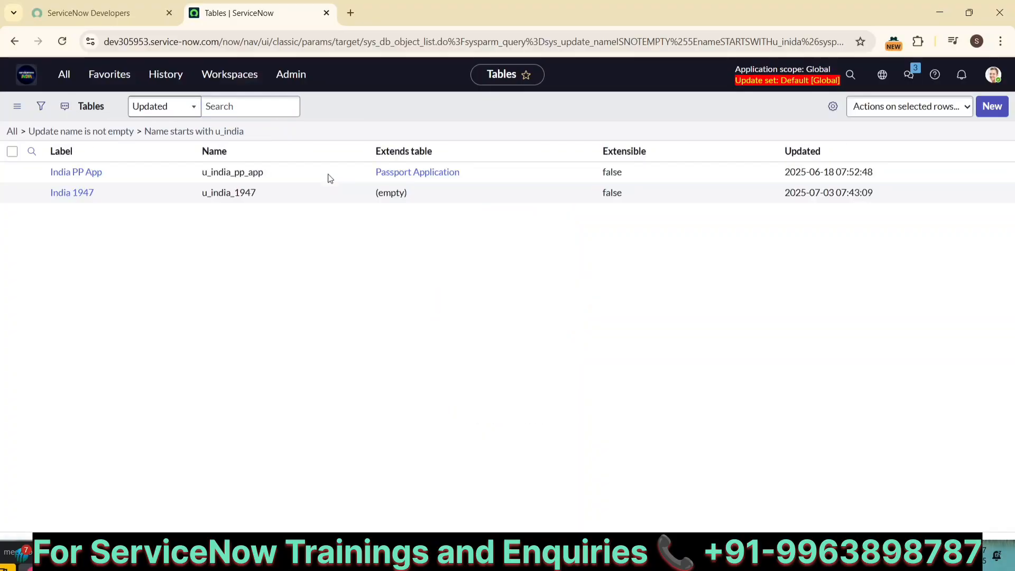
right_click(61, 222)
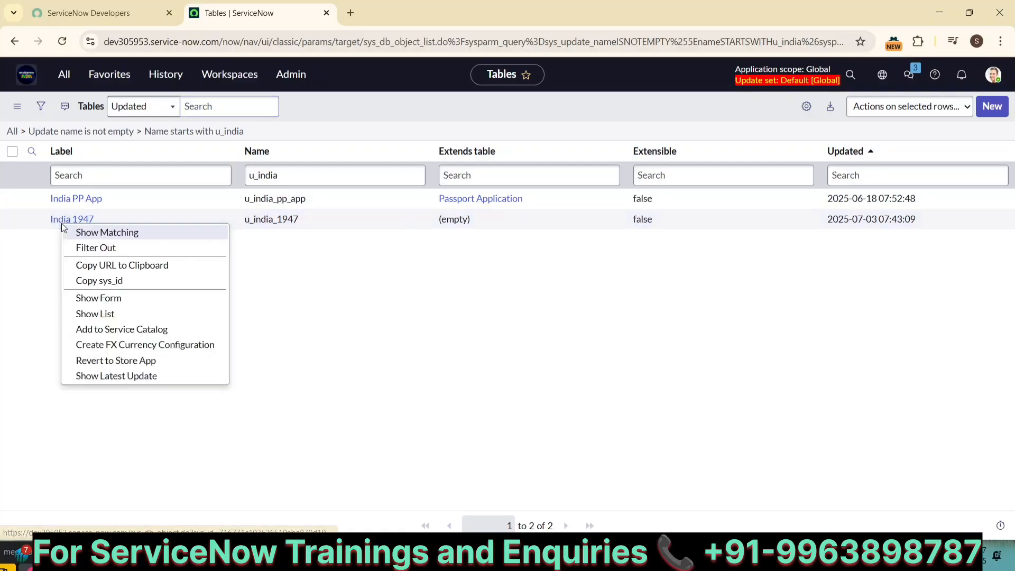
left_click(108, 299)
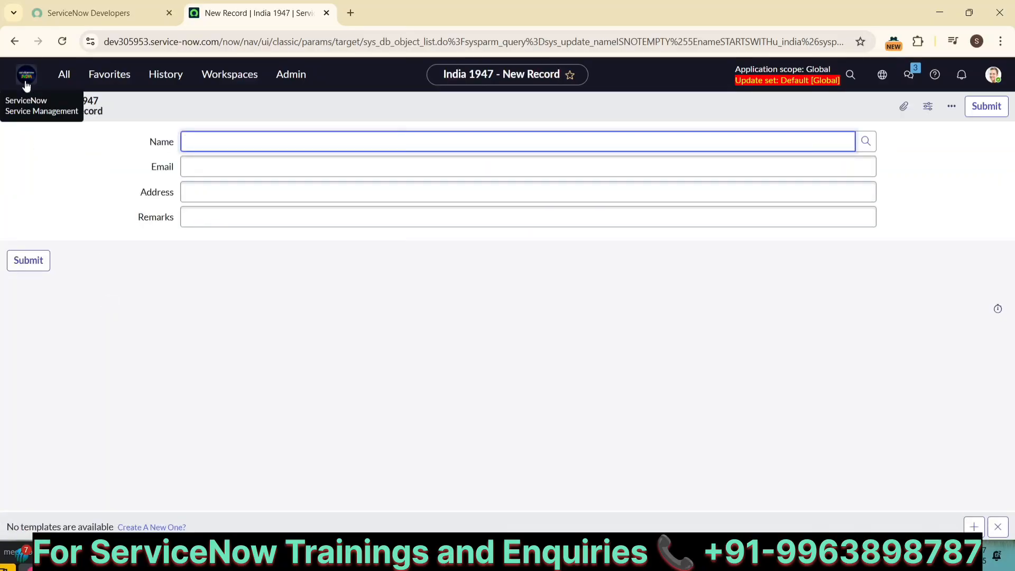
View the India 1947 new-record form on the other instance, then return to 15. Update Sets.txt
left_click(339, 293)
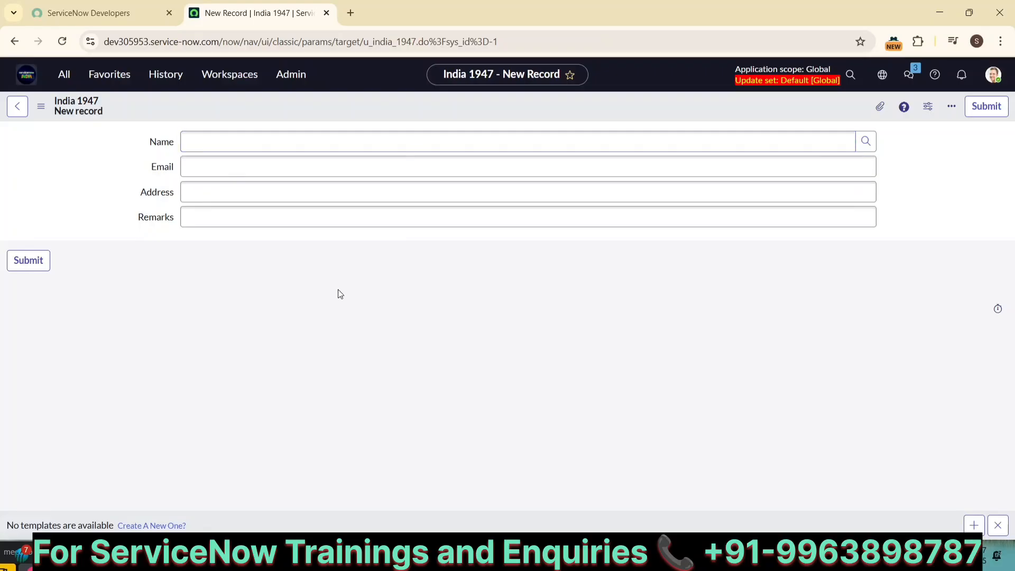
left_click(232, 466)
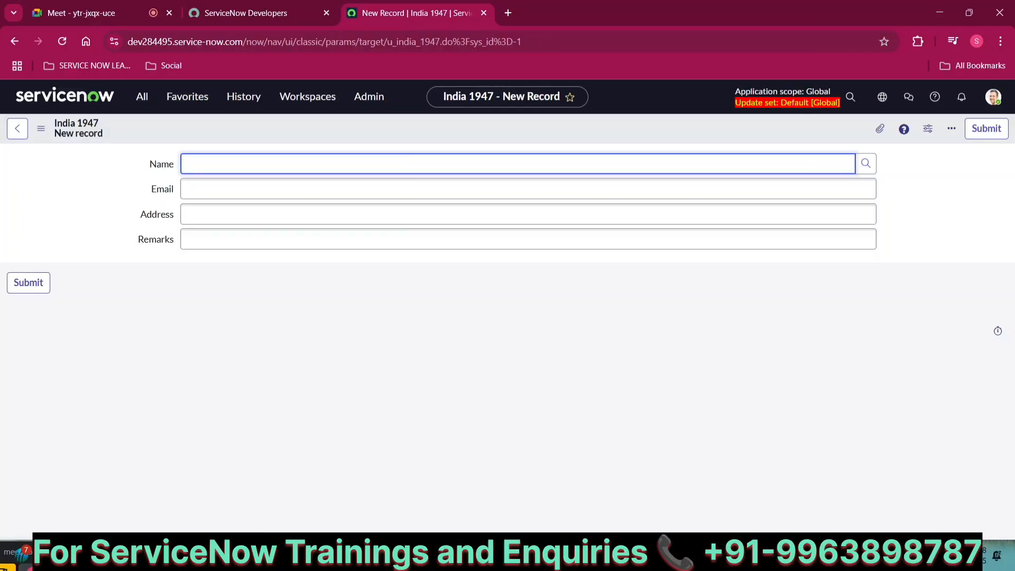
left_click(717, 527)
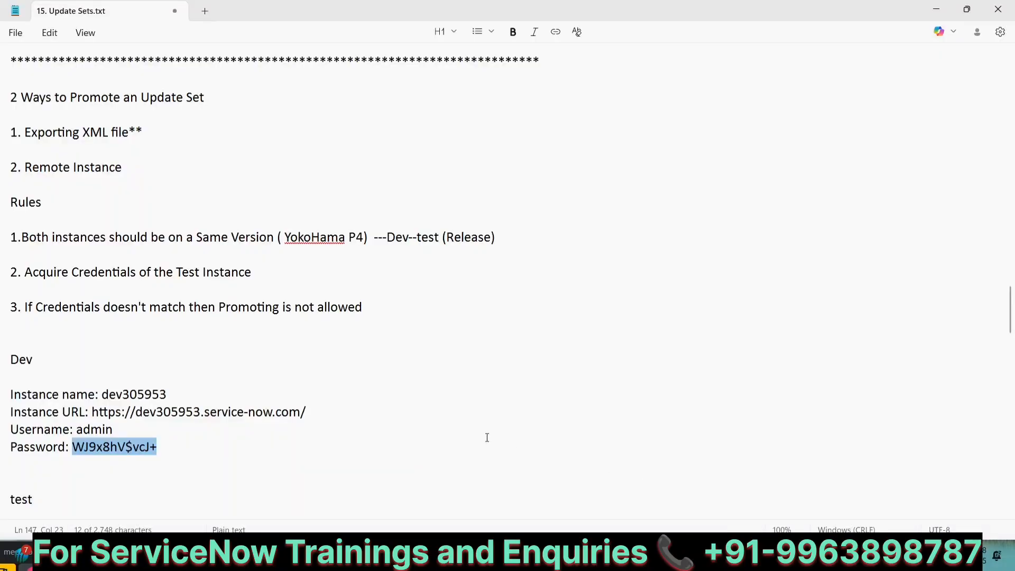
Change step 2 to 'Check the connection by clicking on TEST CONNECTION'
scroll(487, 438, "down", 10)
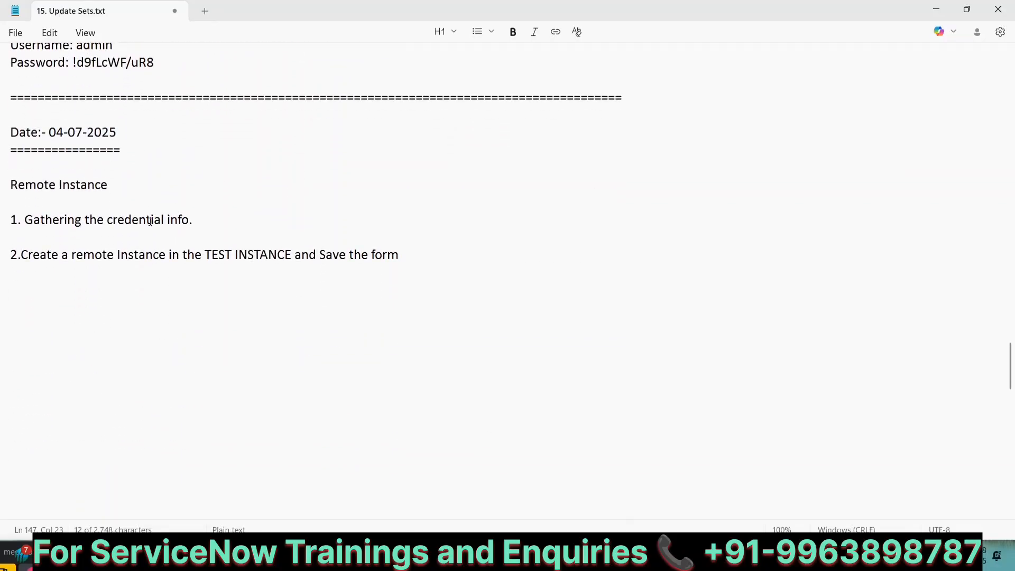
left_click(408, 252)
left_click(28, 255)
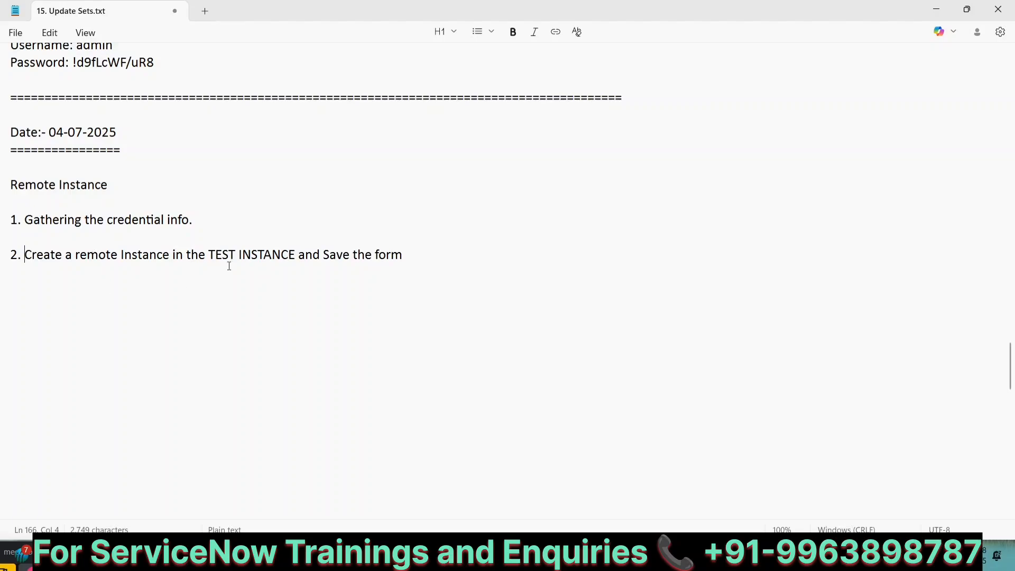
left_click(400, 254)
key("BackSpace")
key("BackSpace")
key("BackSpace")
key("BackSpace")
key("BackSpace")
key("BackSpace")
key("BackSpace")
key("BackSpace")
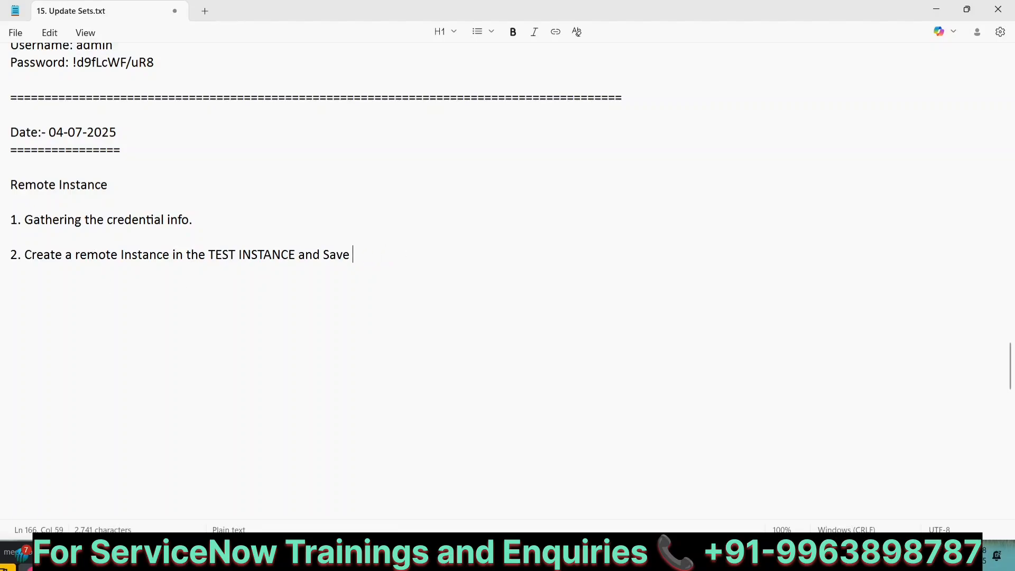
key("BackSpace")
key("BackSpace")
key("BackSpace")
key("BackSpace")
key("BackSpace")
type("Check the connect")
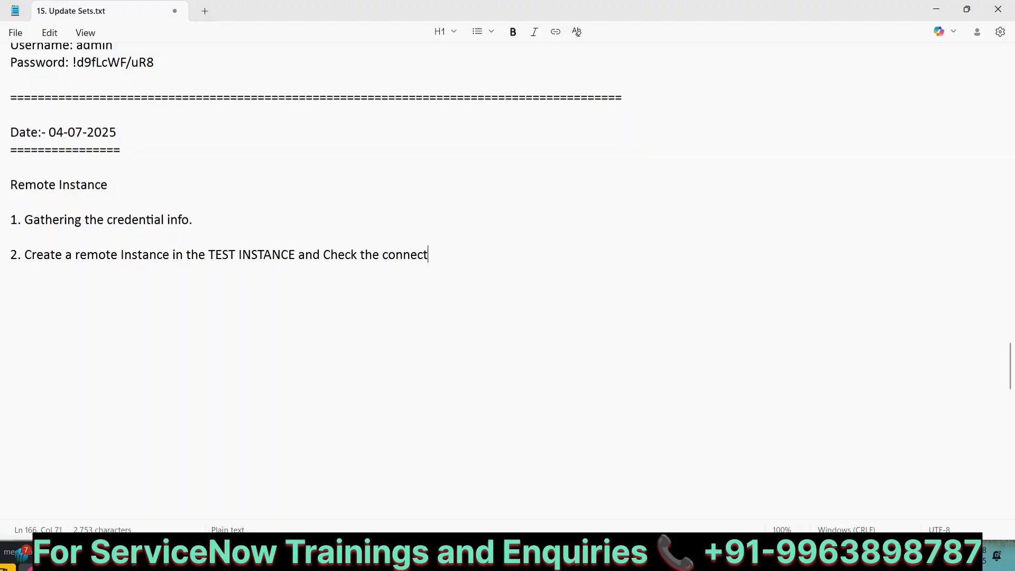
type("ion by clickin")
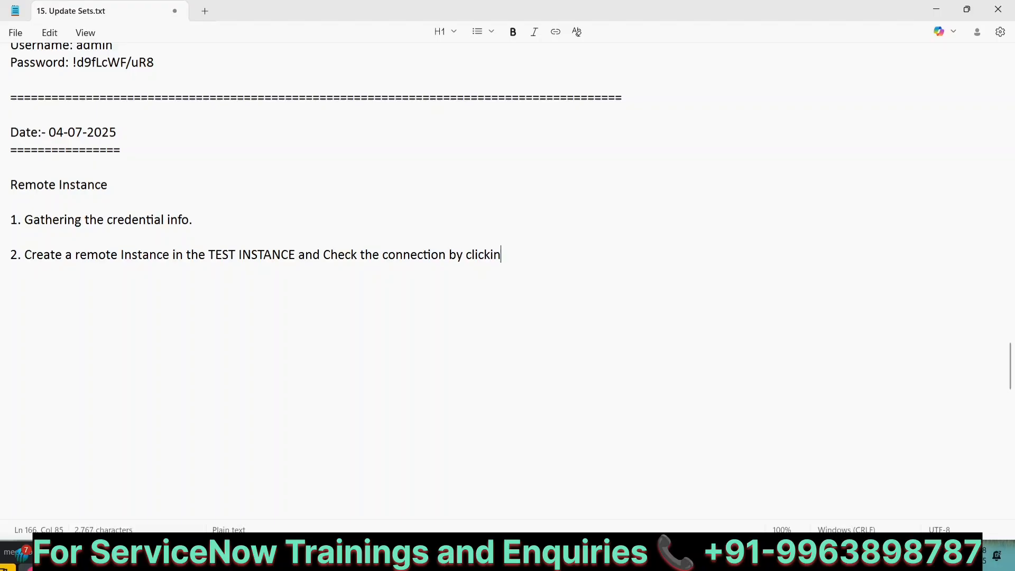
type("g on TEST CONNECTION")
Add step 3: 'It should populate as CONNECTION OK, if not check the URL, Username and Password'
key("Return")
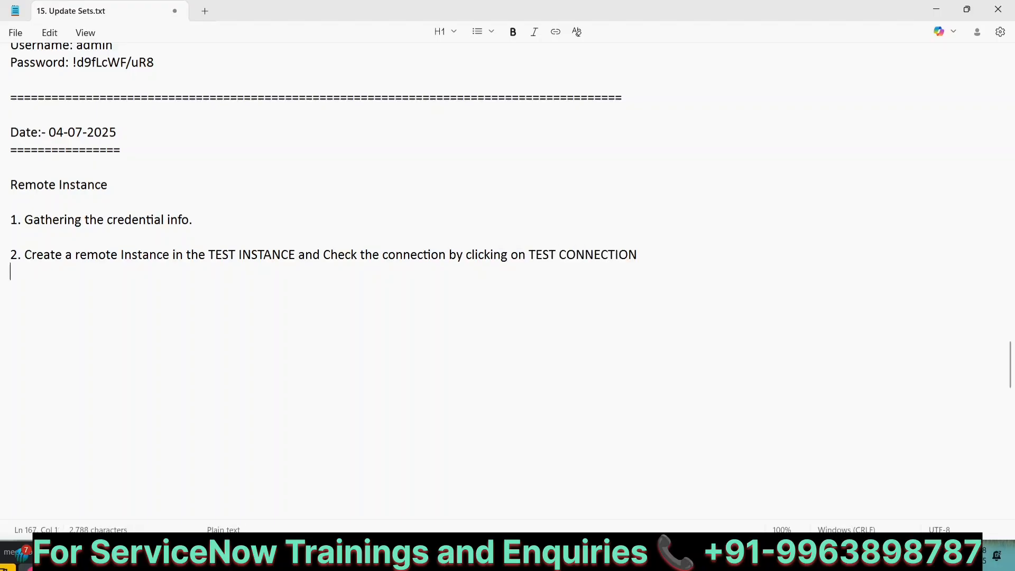
type("3. It should p")
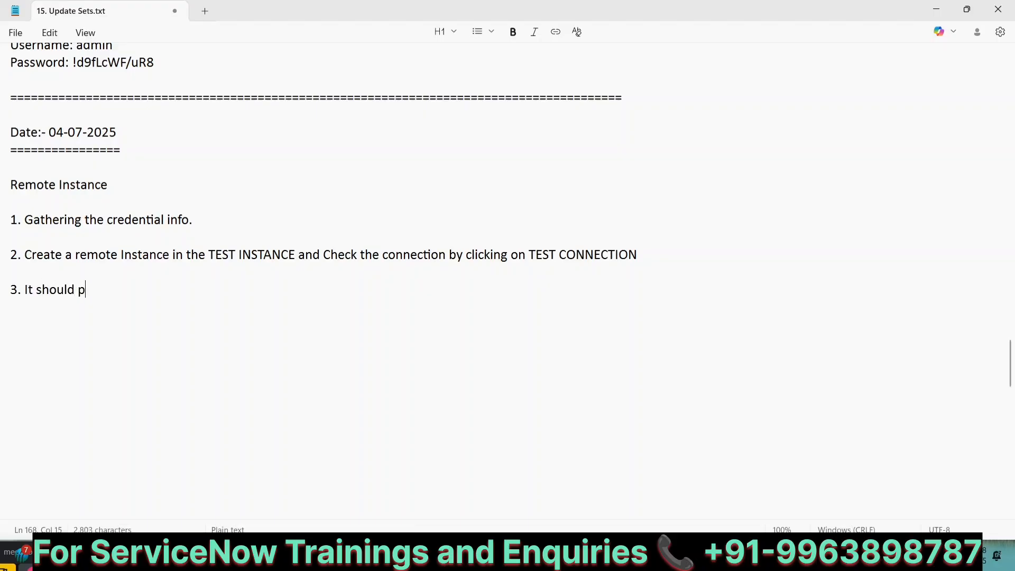
type("opulate as CONE")
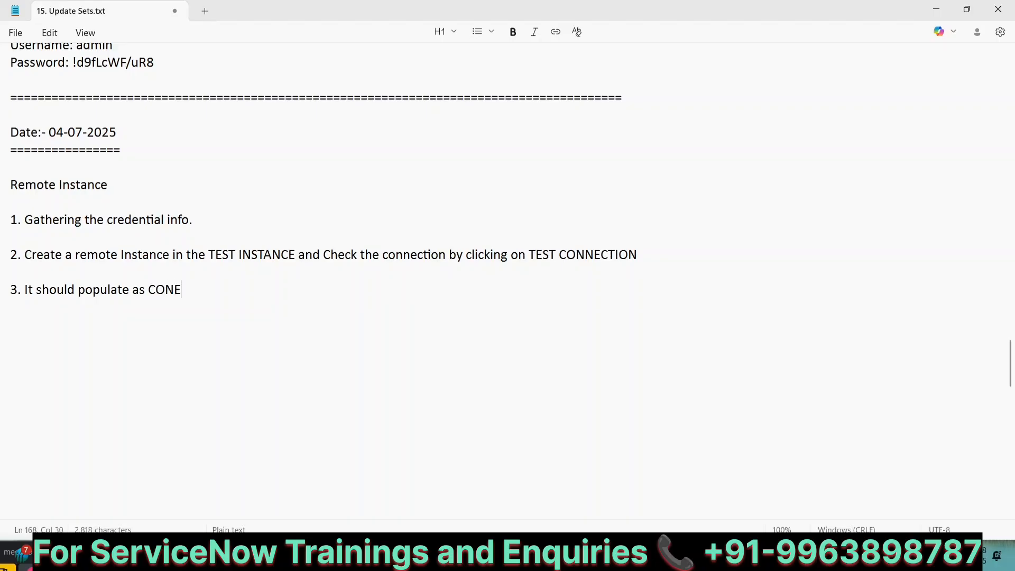
key("BackSpace")
type("NECTION OK")
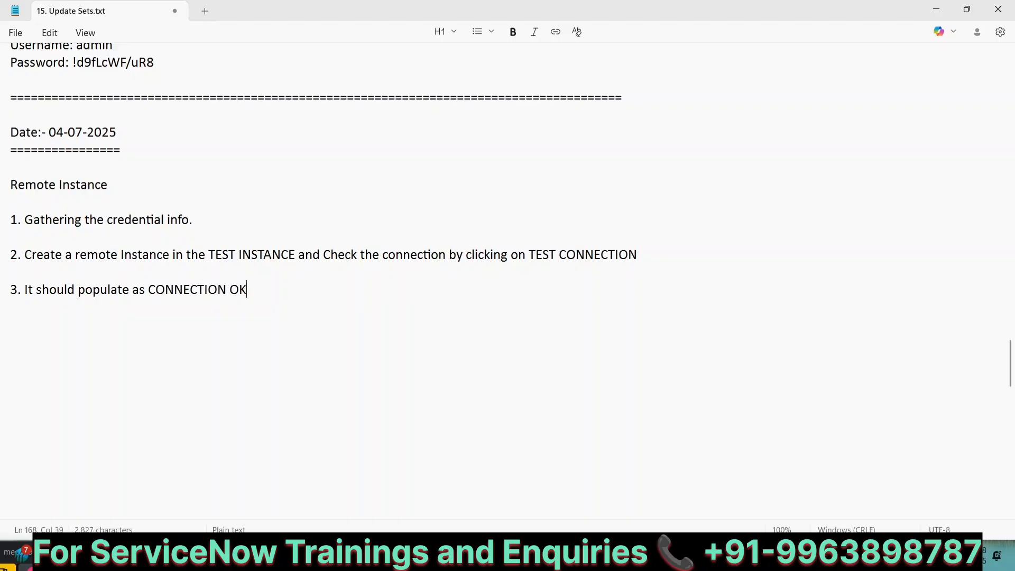
type(" , if not check the URL , ")
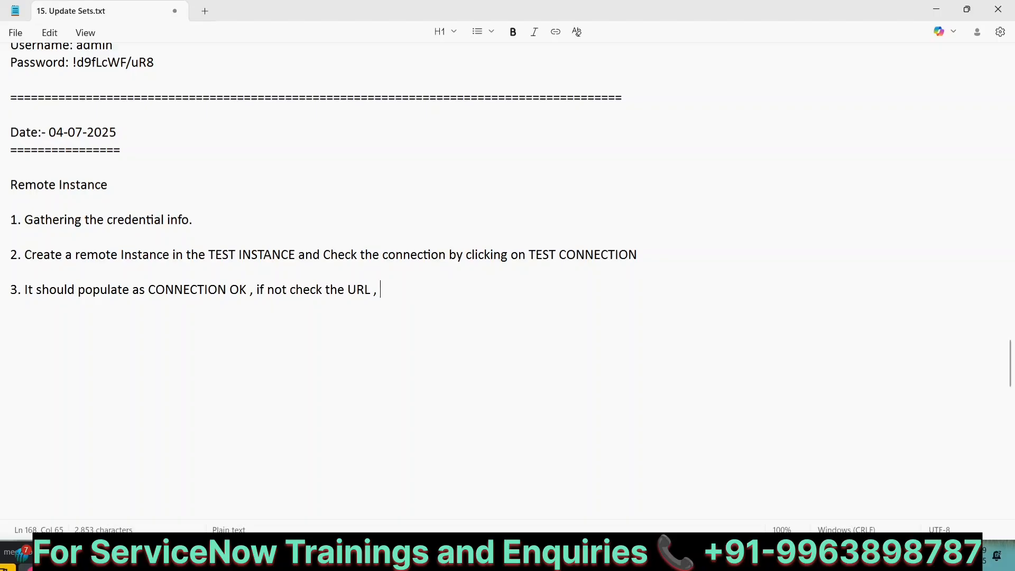
type("Username and Pass")
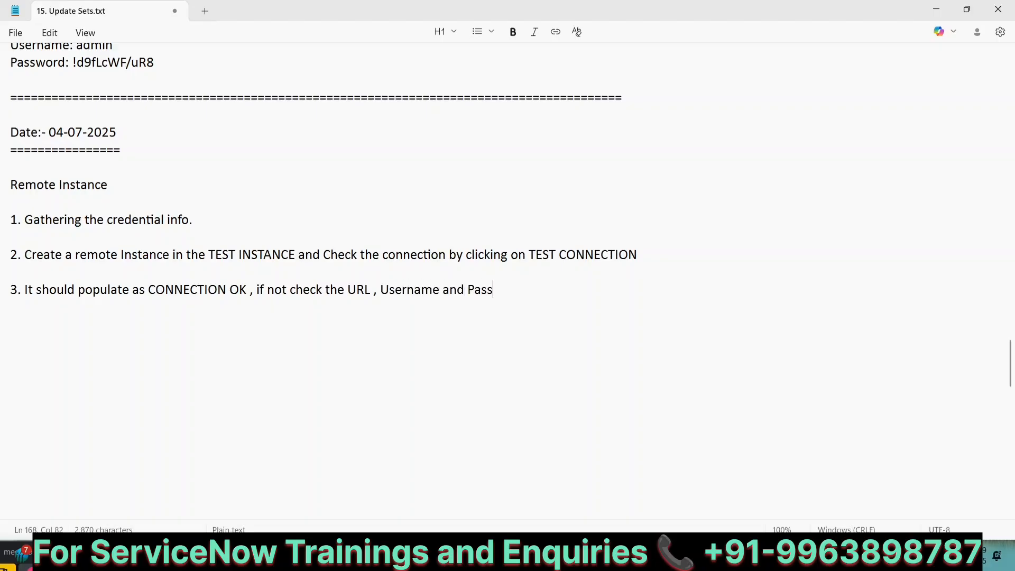
type("wor")
Add step 4: 'After Populating CONNECTION OK, then save the remote instance record'
key("Return")
key("Return")
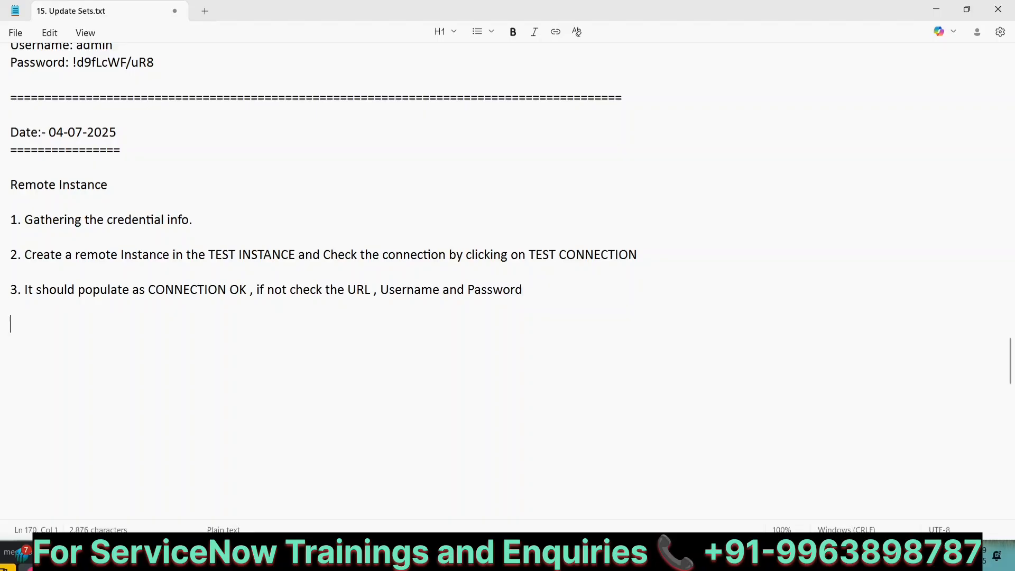
type("4. After Po")
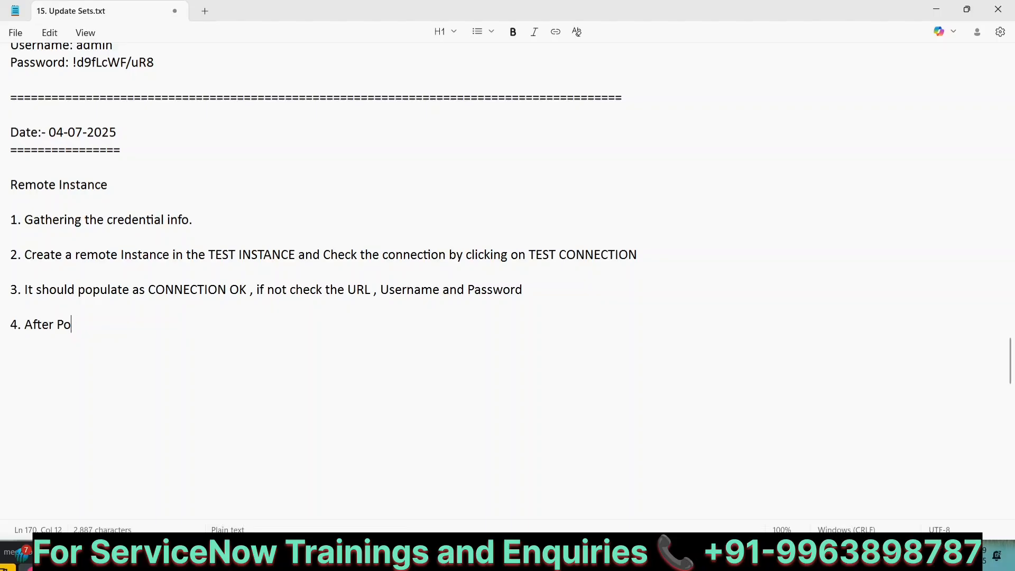
type("pulating C")
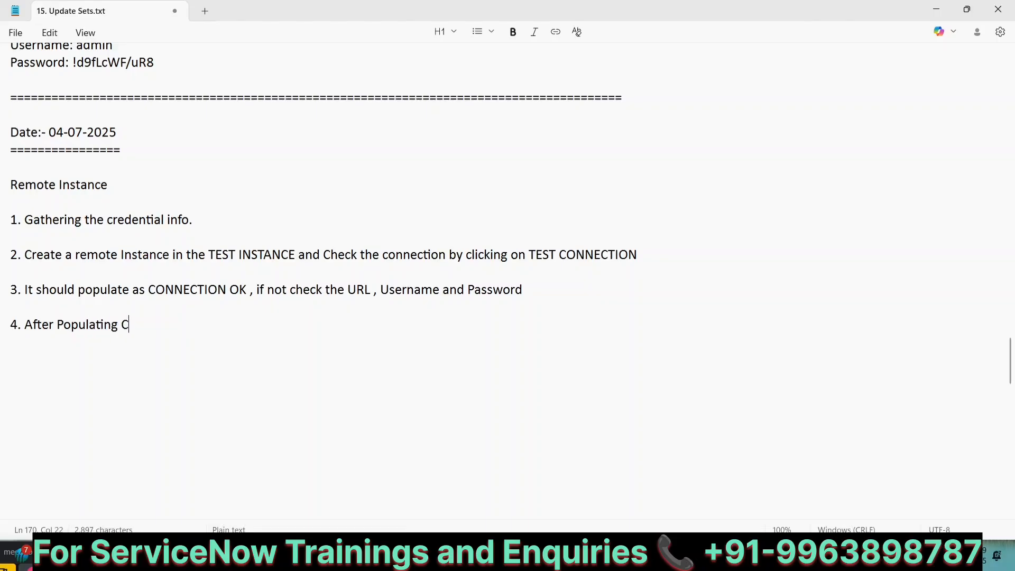
type("ONNECTION ")
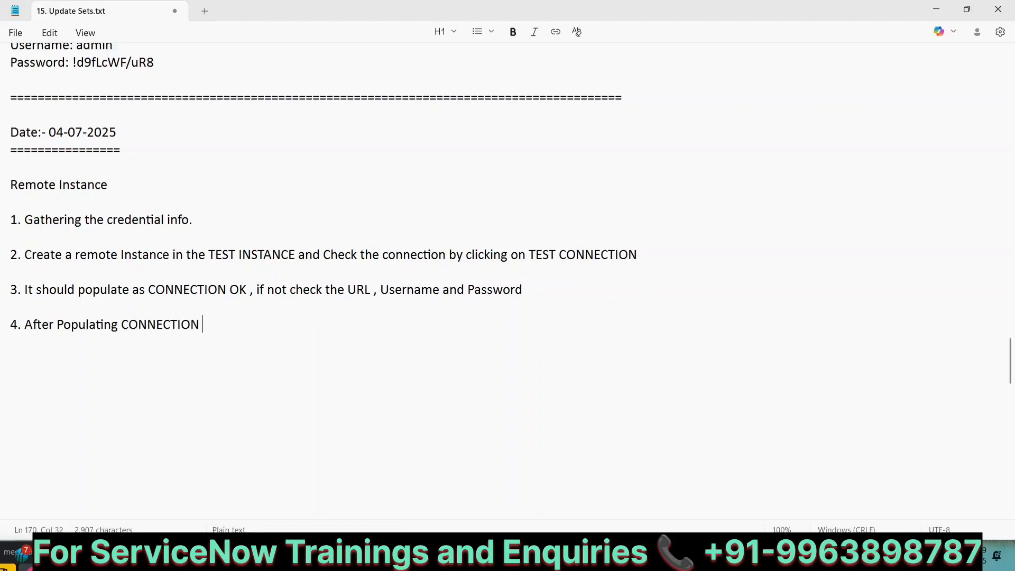
type("OK , then save t")
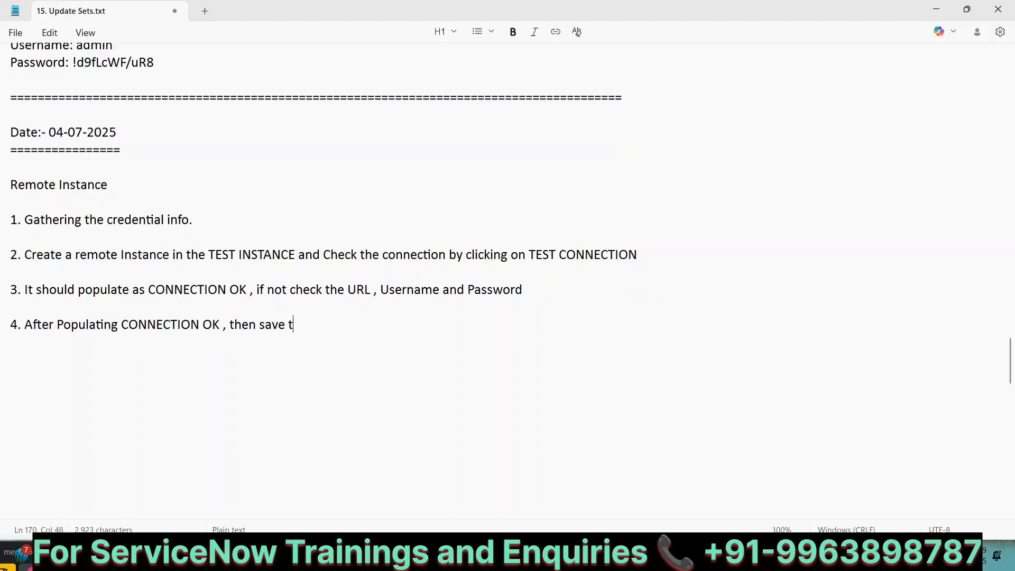
type("he remote instance record")
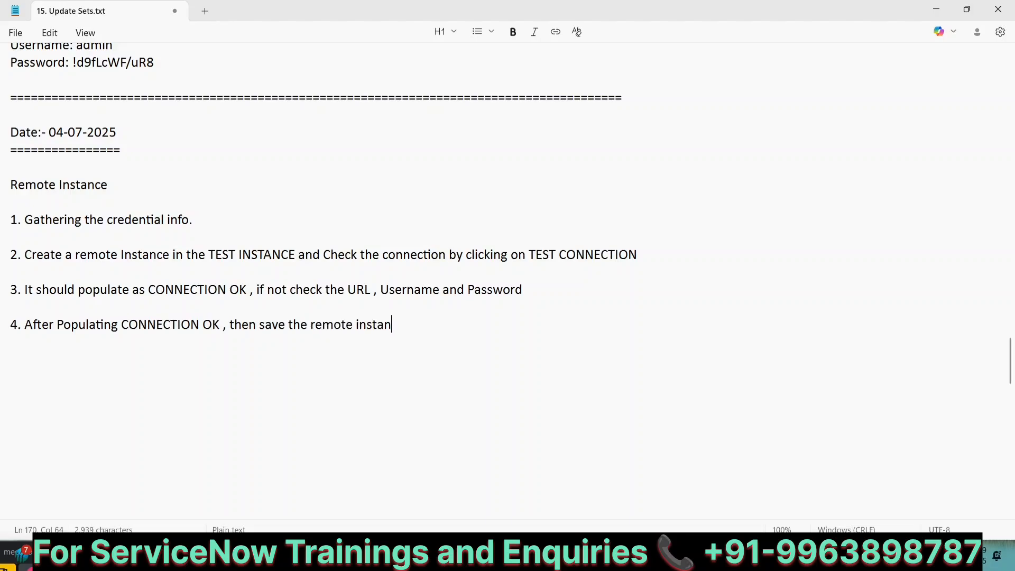
Add step 5: 'Click on RETRIEVE COMPLETED UPDATE SETS'
key("Return")
key("Return")
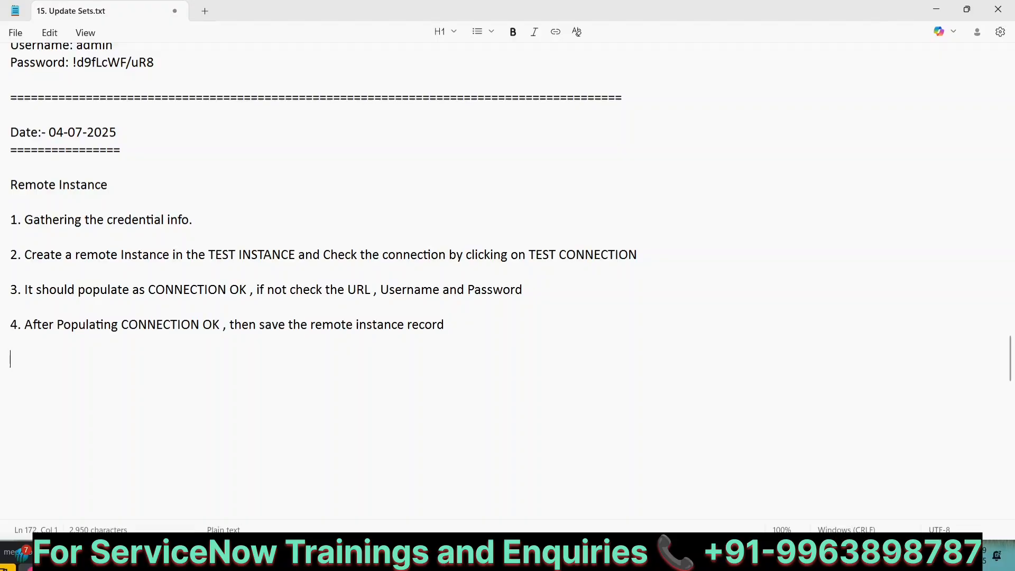
type("5.Cli")
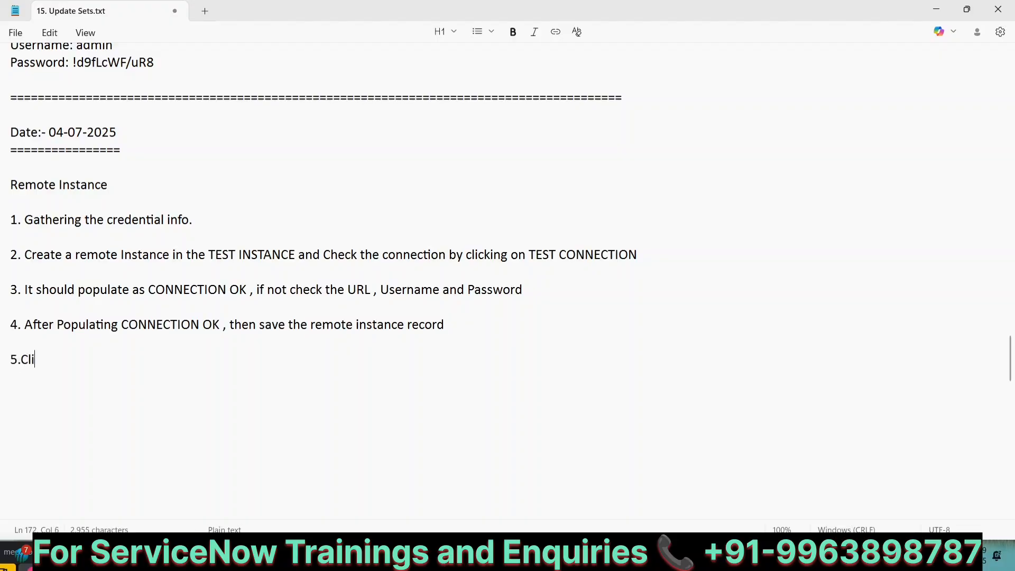
type("ck on R")
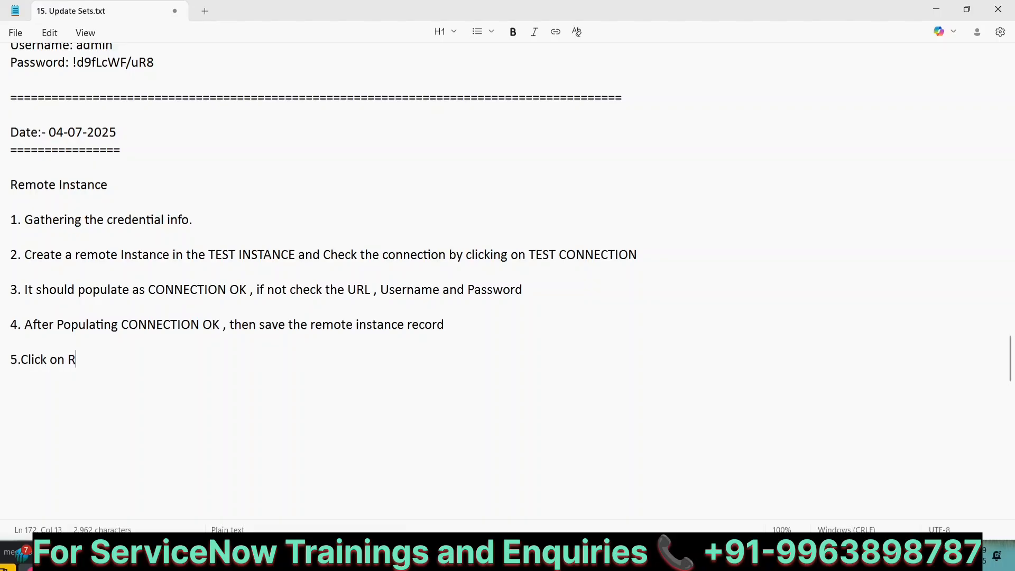
type("ETRIEVE COML")
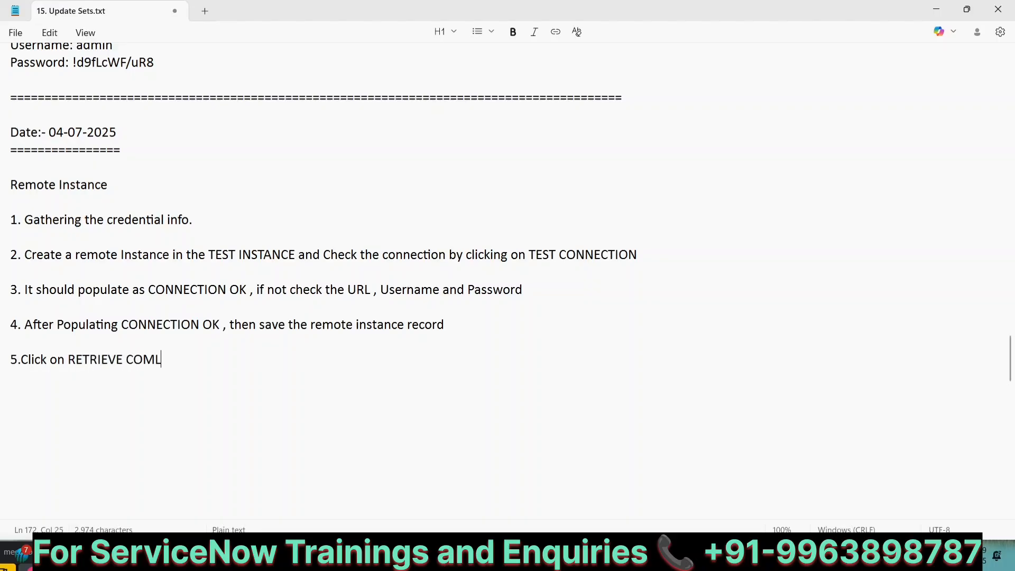
key("BackSpace")
type("PLETED UPDT")
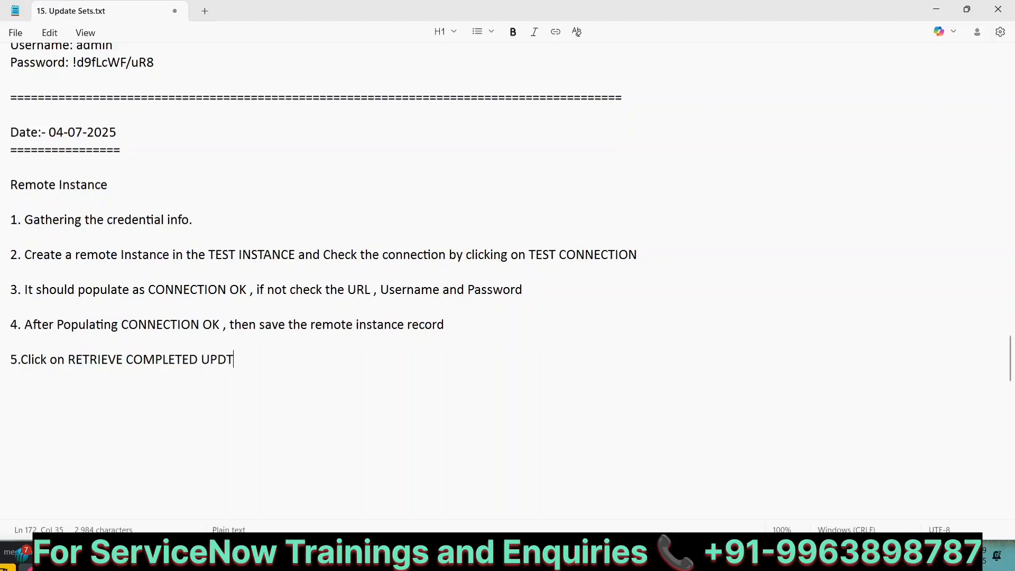
key("BackSpace")
type("ATE SETS")
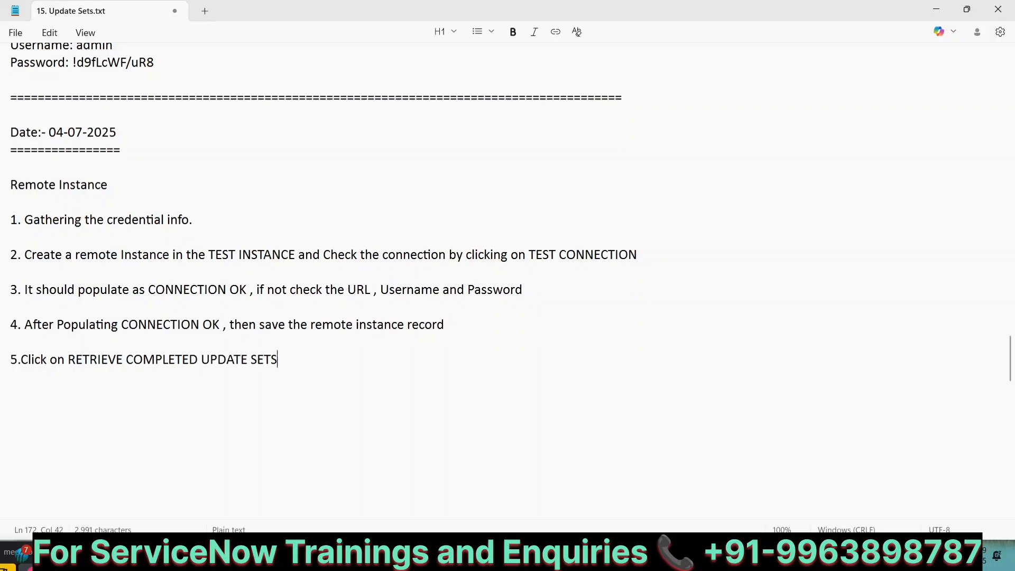
Add step 6 about RUN PREVIEW AGAIN and step 7 'Check the Update sets which are Retrieved'
key("Return")
type("6.")
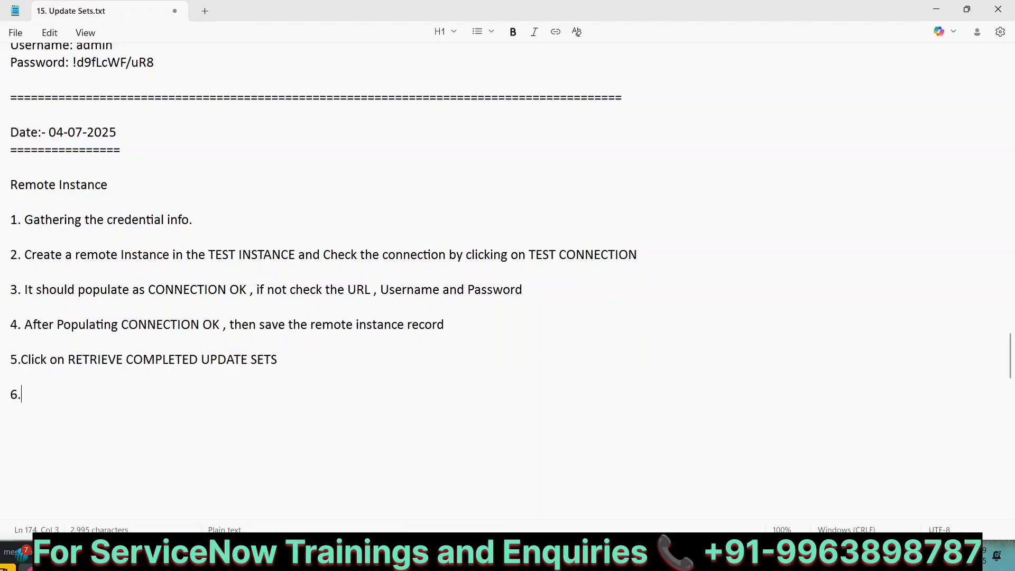
type("If you ")
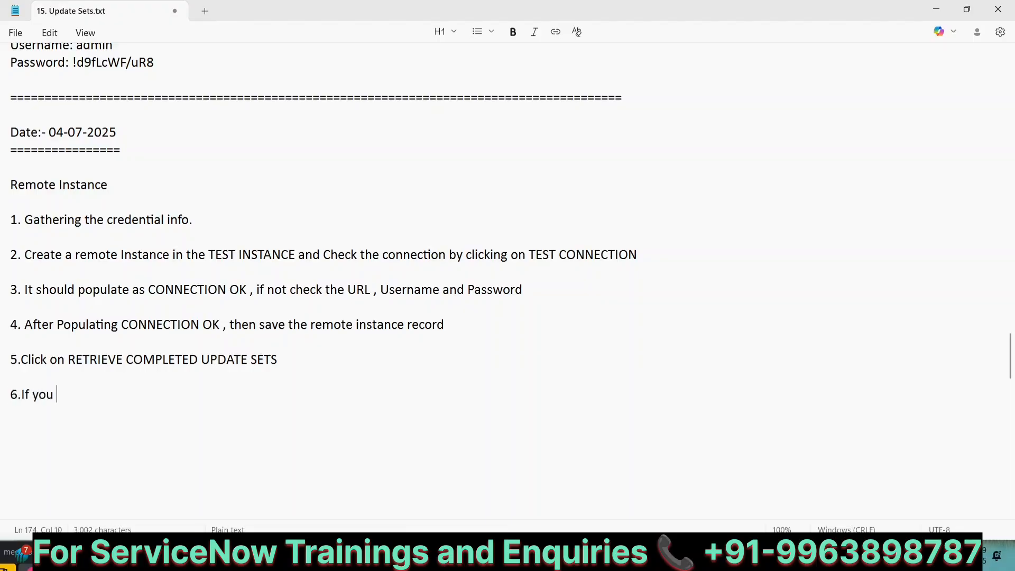
type("have any ")
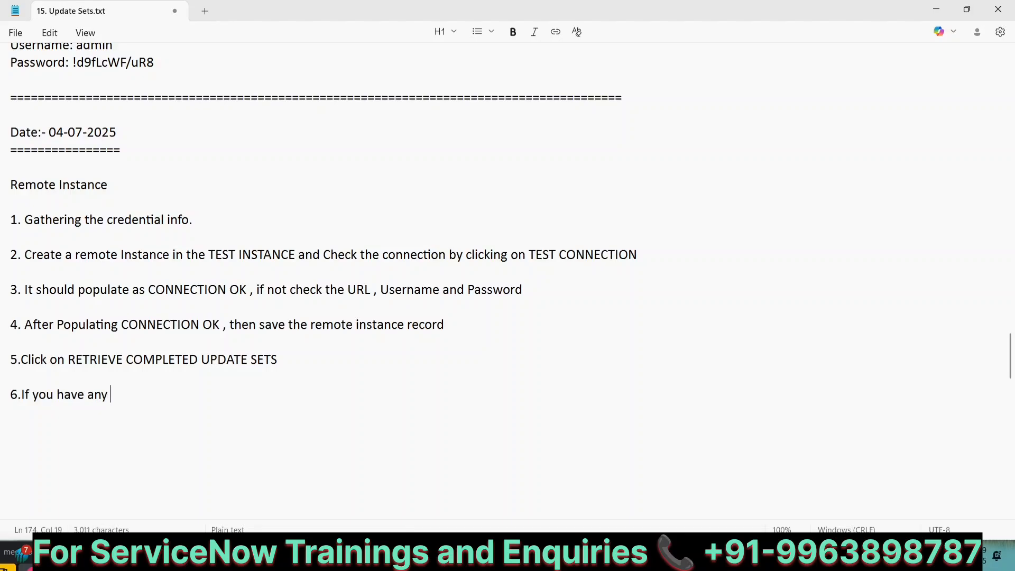
type("doub")
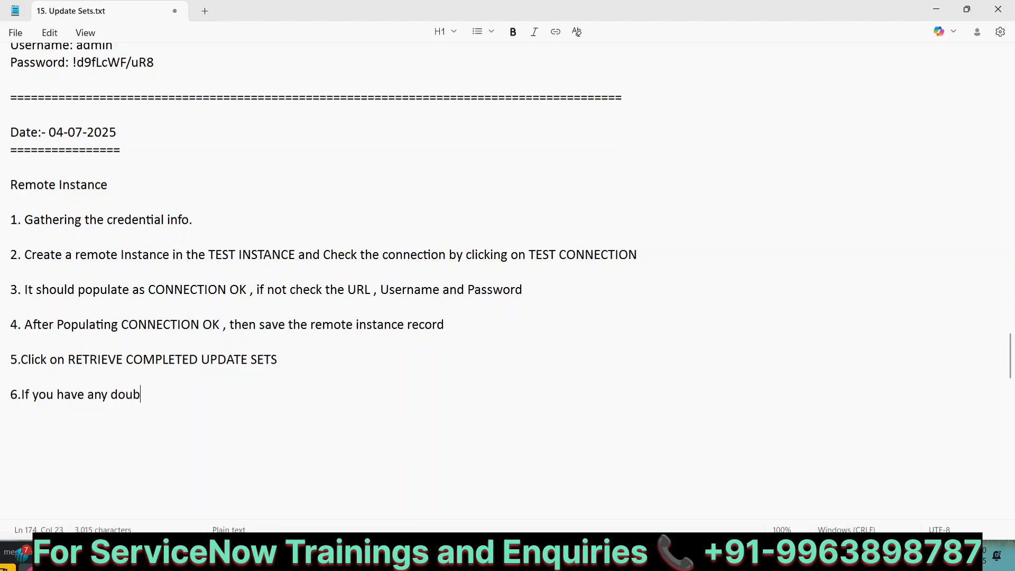
type("ts regarding")
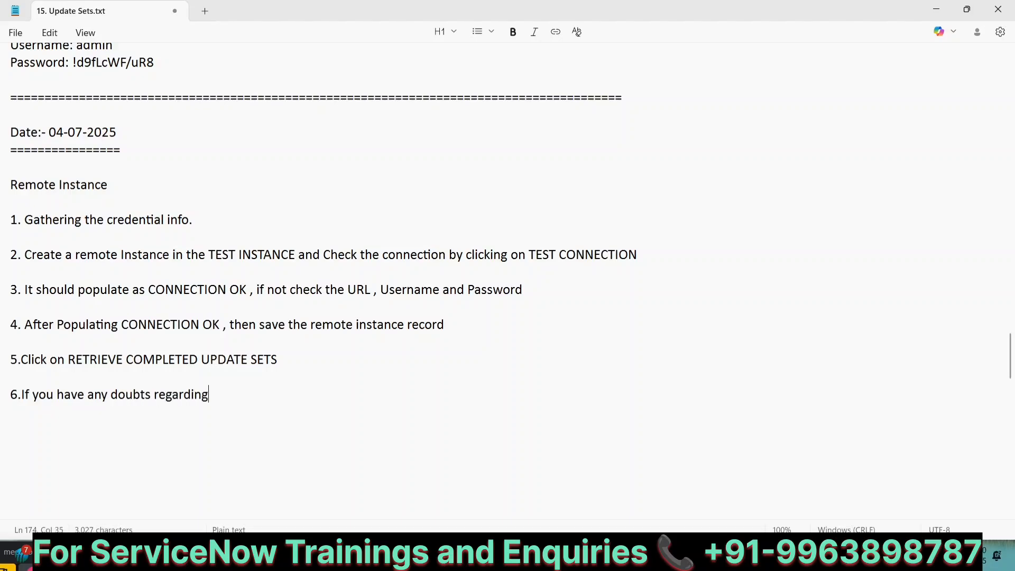
type(" the updates , y")
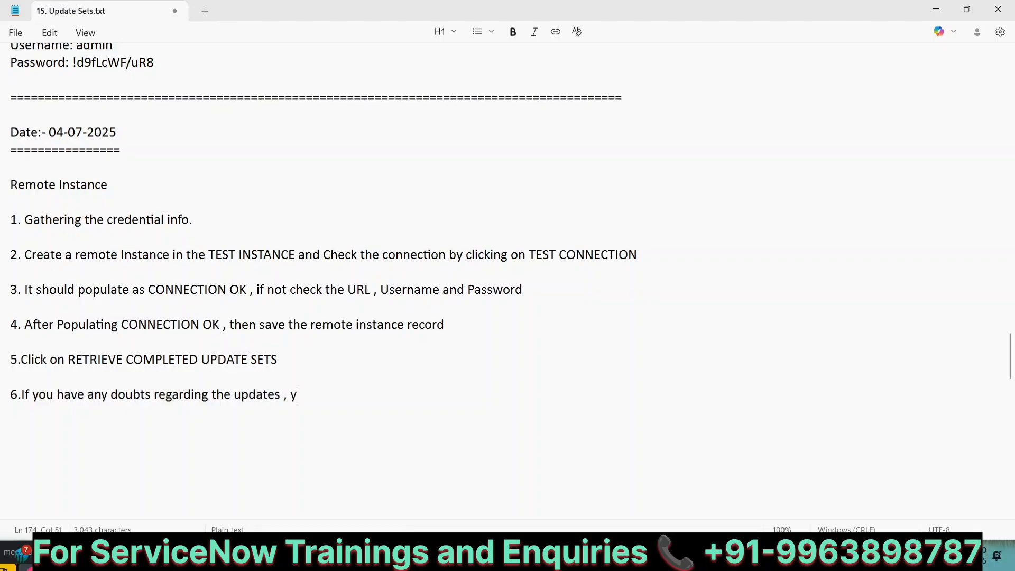
type("ou can click o")
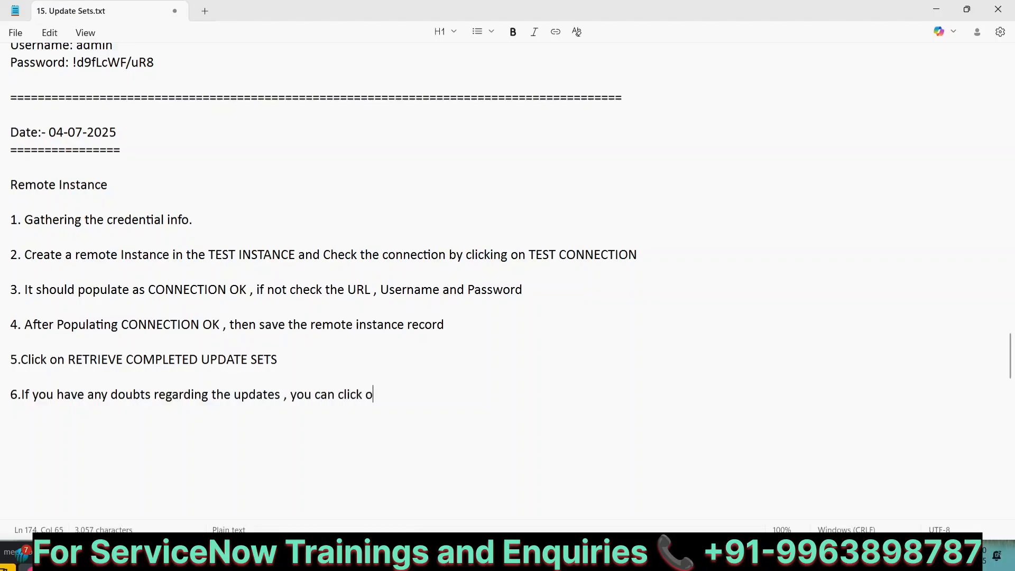
type("n RUN PREVIE")
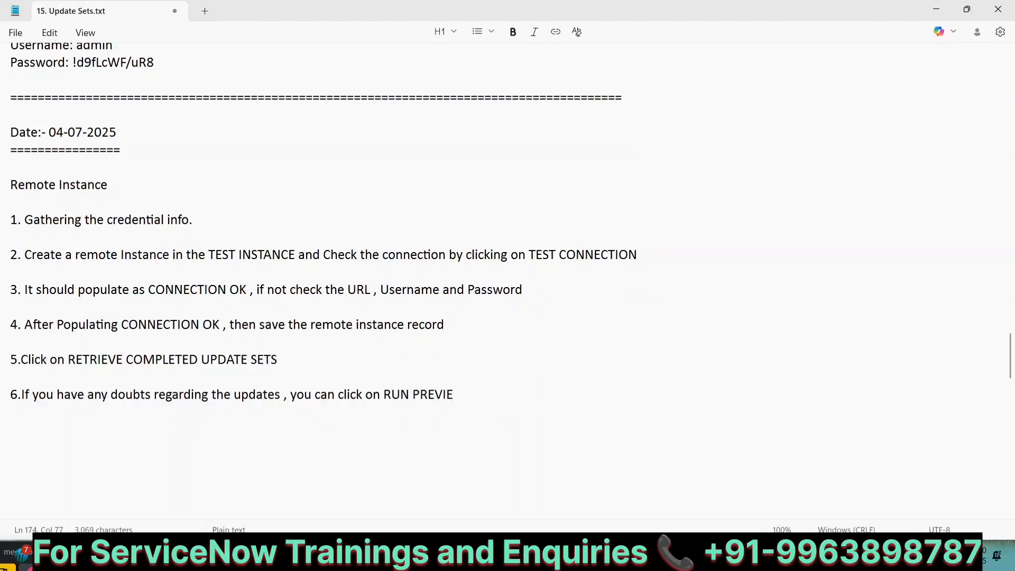
type("W AGAIN")
key("Return")
key("Return")
type("7.")
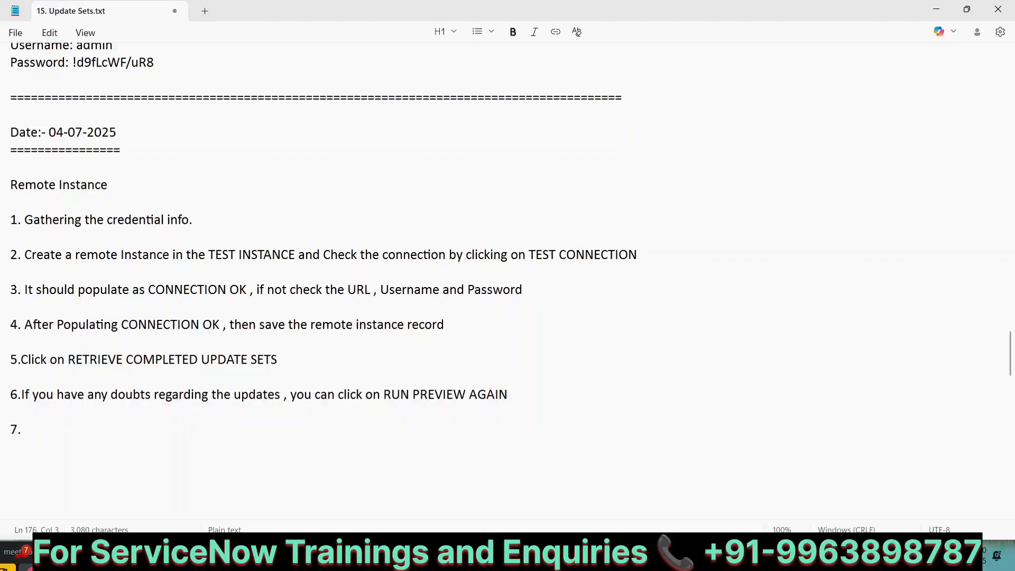
type("Check the")
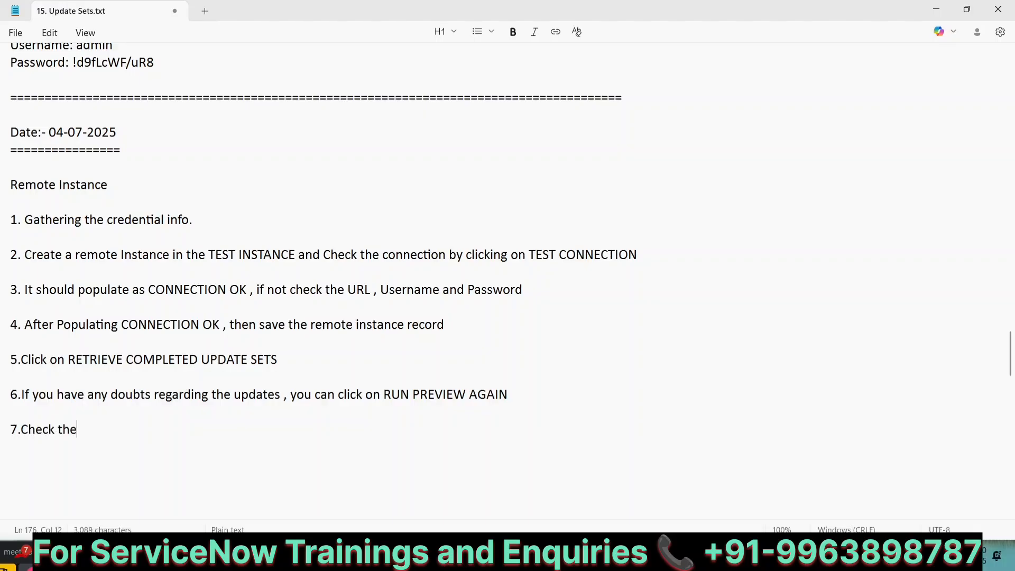
type(" Update sets which ar")
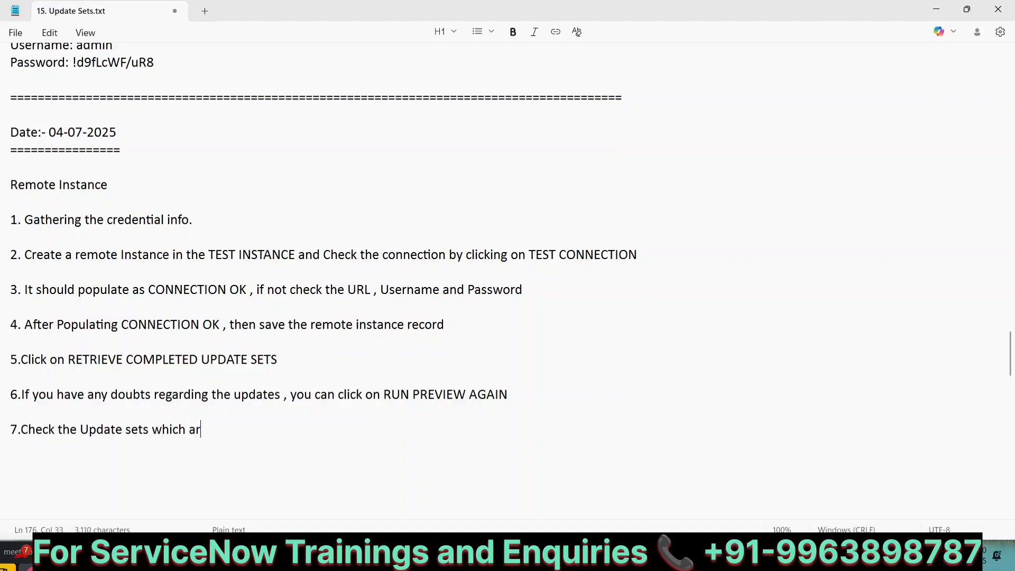
type("e Retreived")
key("Return")
key("Return")
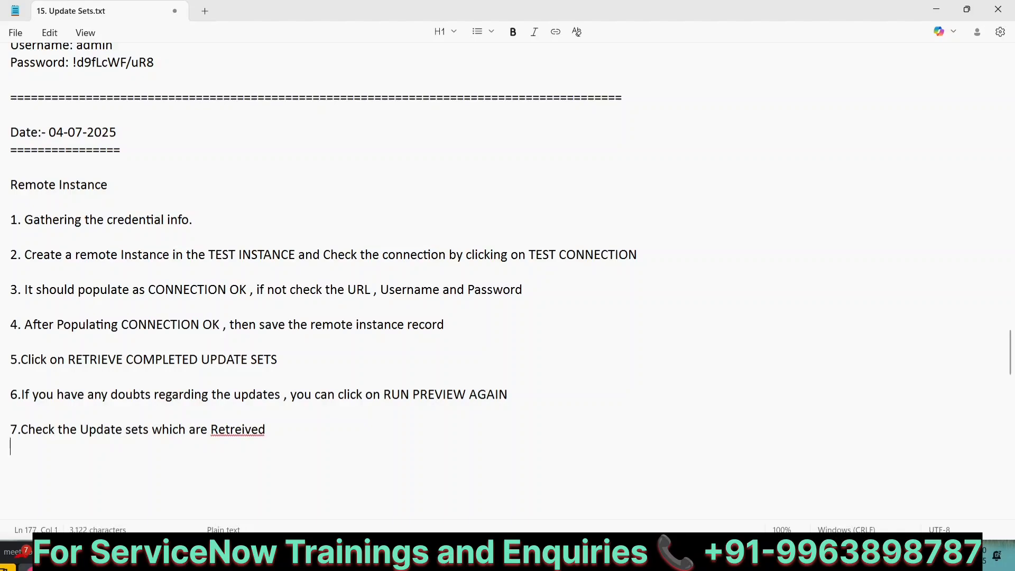
key("BackSpace")
left_click(251, 428)
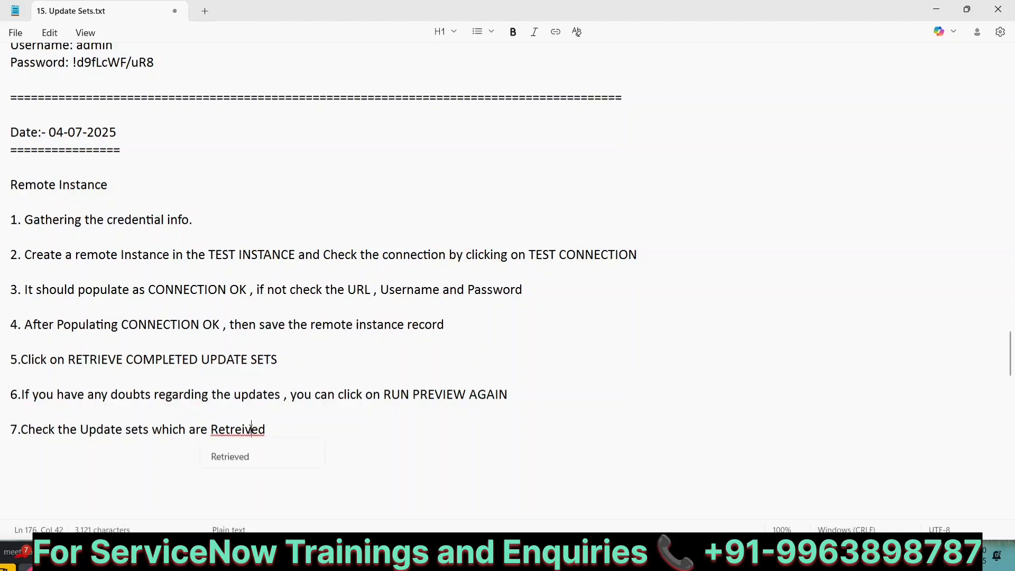
left_click(229, 451)
Add step 8: 'open the update set and click on COMMIT UPDATE SET'
key("Return")
key("Return")
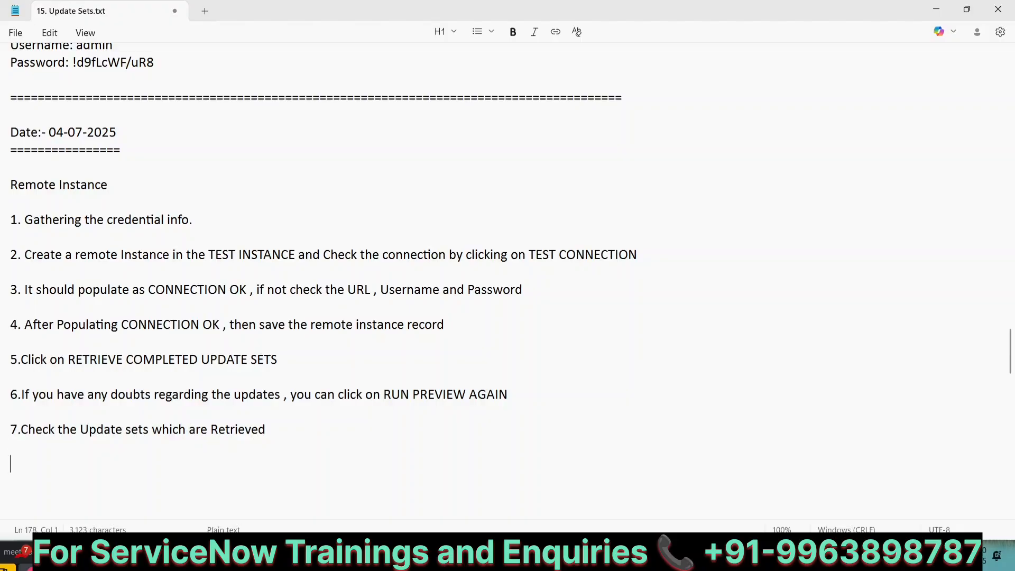
type("8.op")
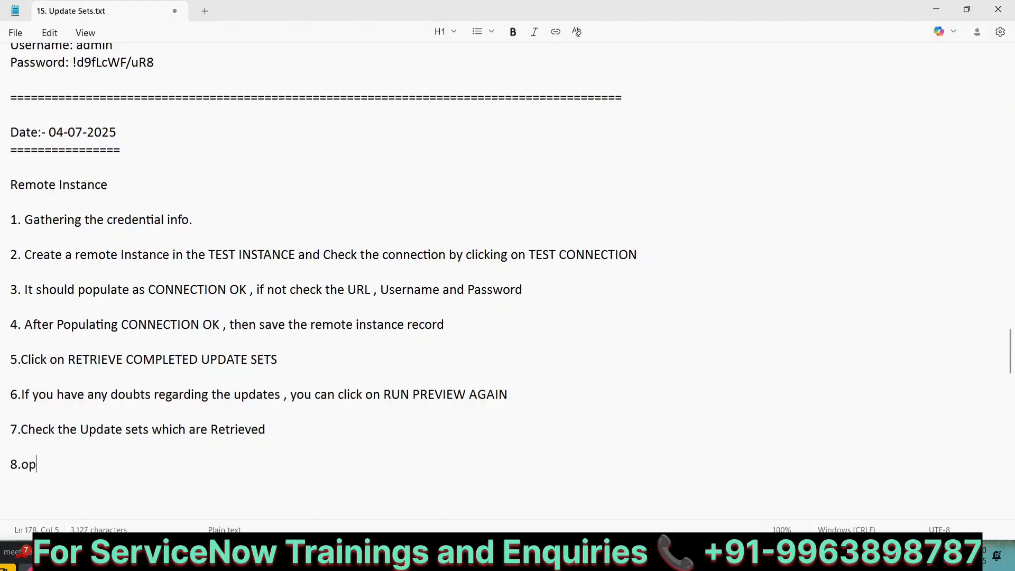
type("en the update set")
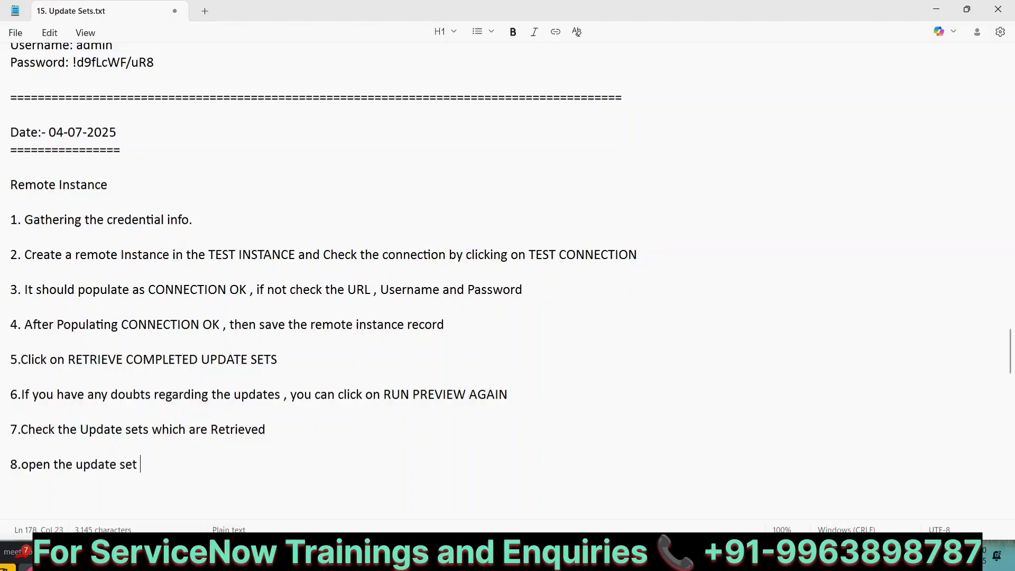
type(" and click on COMMI")
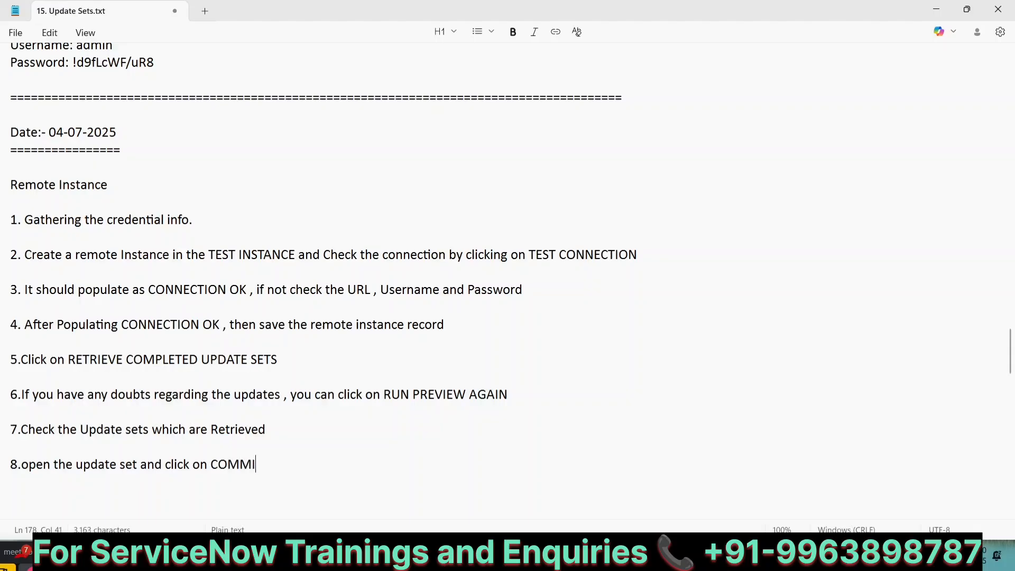
type("T UPDATE SETS")
key("BackSpace")
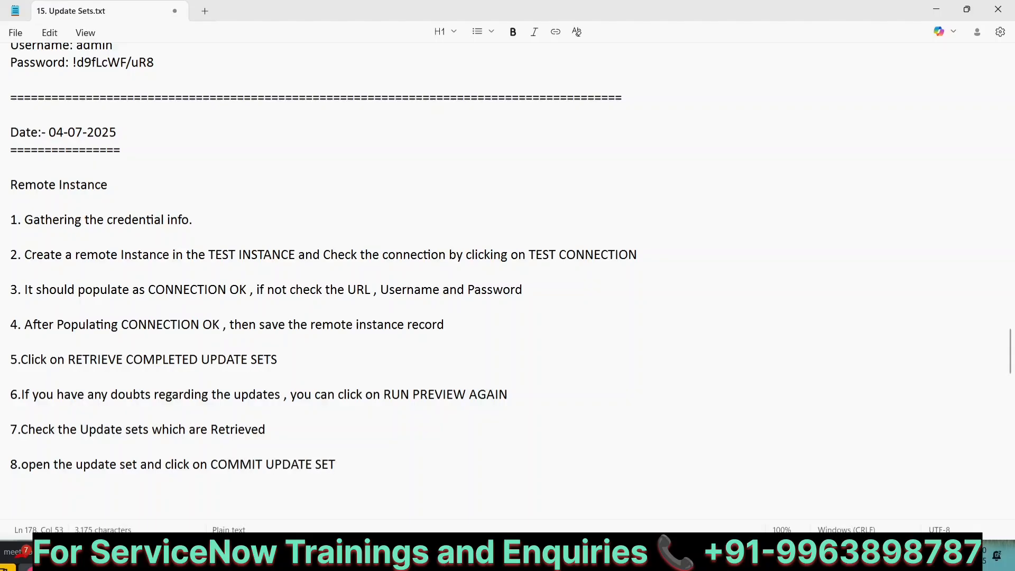
Add step 9: 'Wait for Committing the changes and Check the relevant changes done or not'
key("Return")
key("Return")
type("9.Waut")
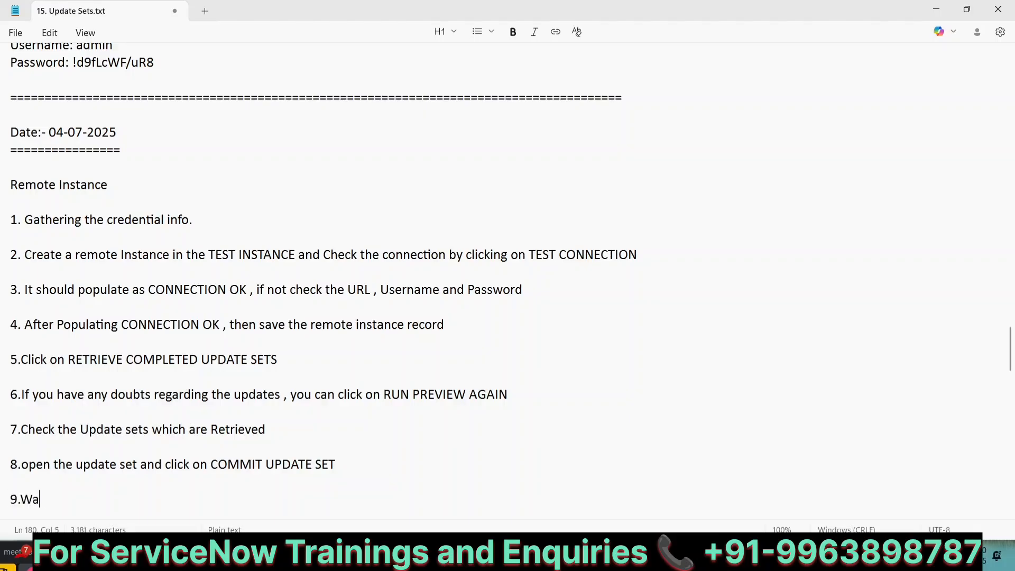
key("BackSpace")
type("it for C")
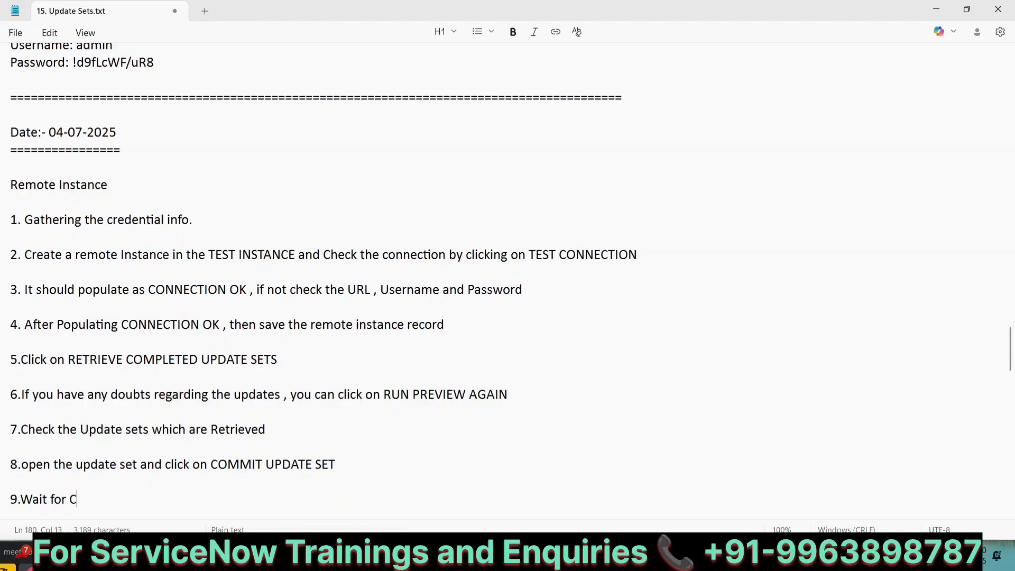
type("ommitting the changes ")
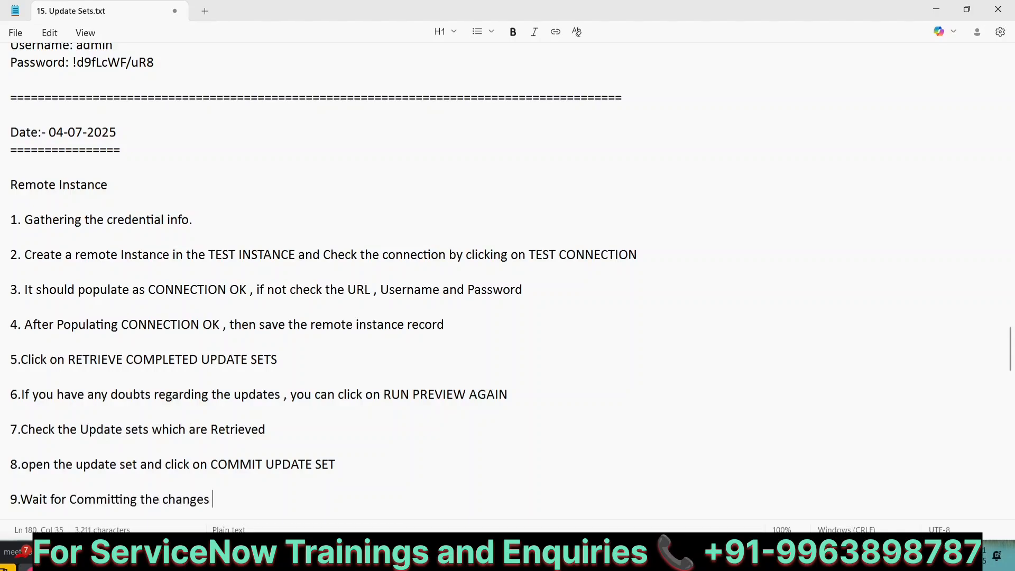
type("and Check the")
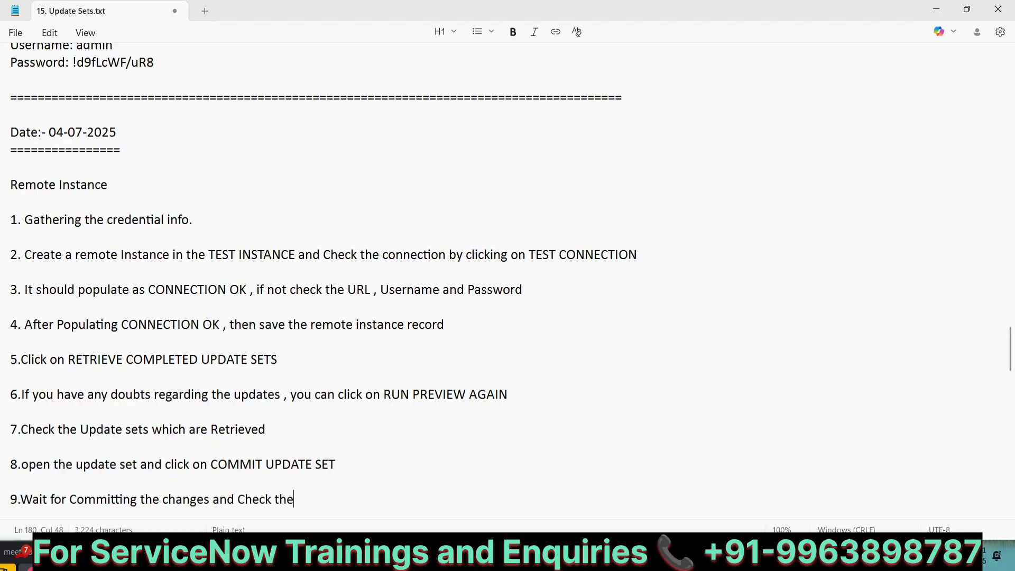
type(" releavant cha")
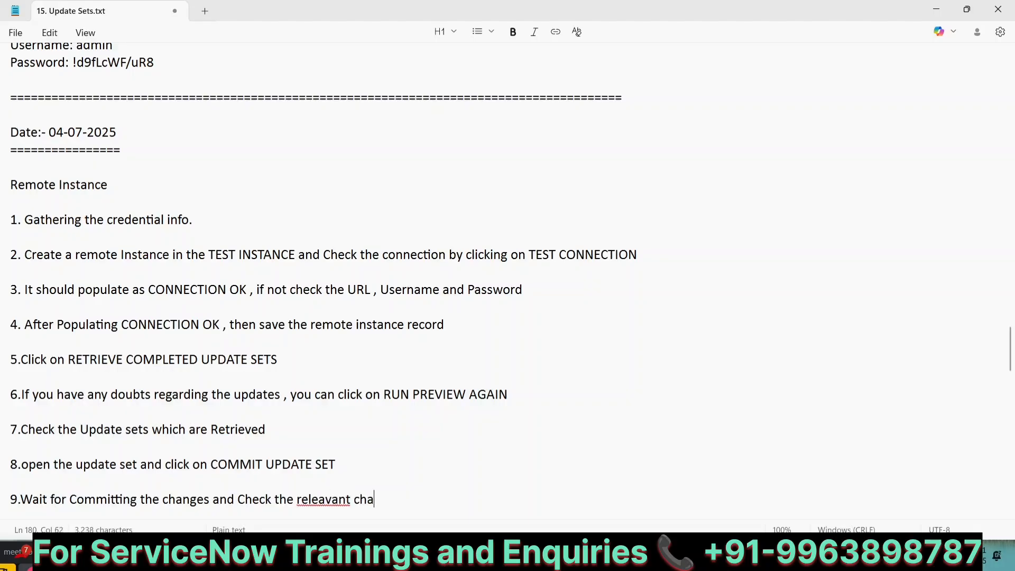
type("nages done")
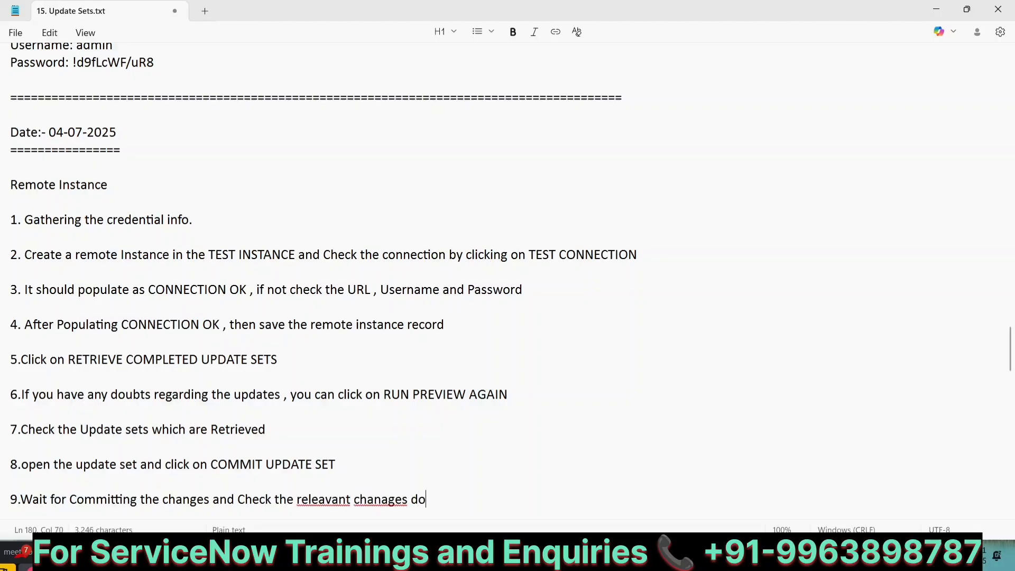
key("BackSpace")
key("BackSpace")
type("ne or not")
Fix the misspellings 'releavant' and 'chanages' in step 9
key("BackSpace")
left_click(375, 500)
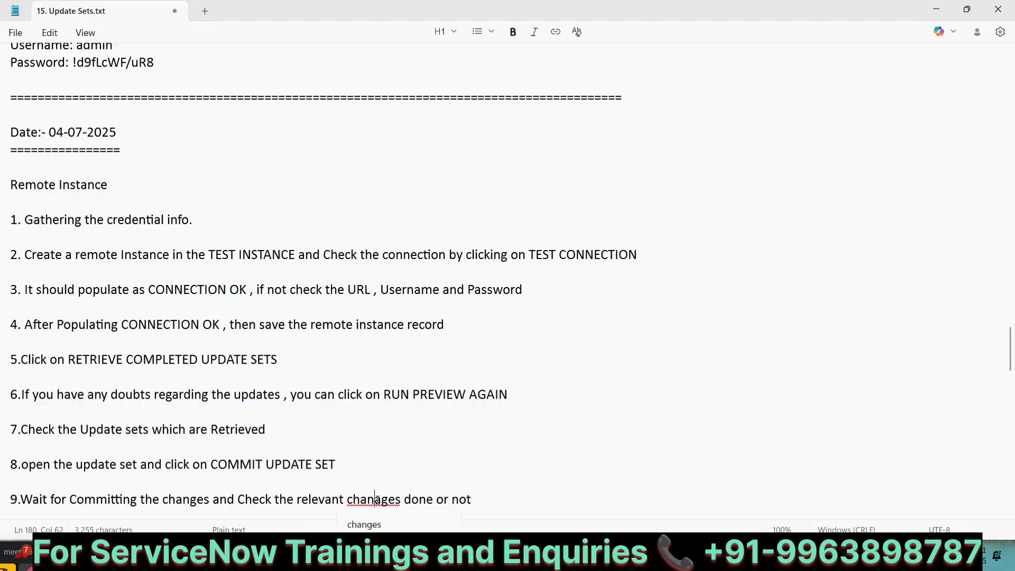
key("Delete")
key("Right")
key("Right")
key("Right")
scroll(534, 423, "down", 2)
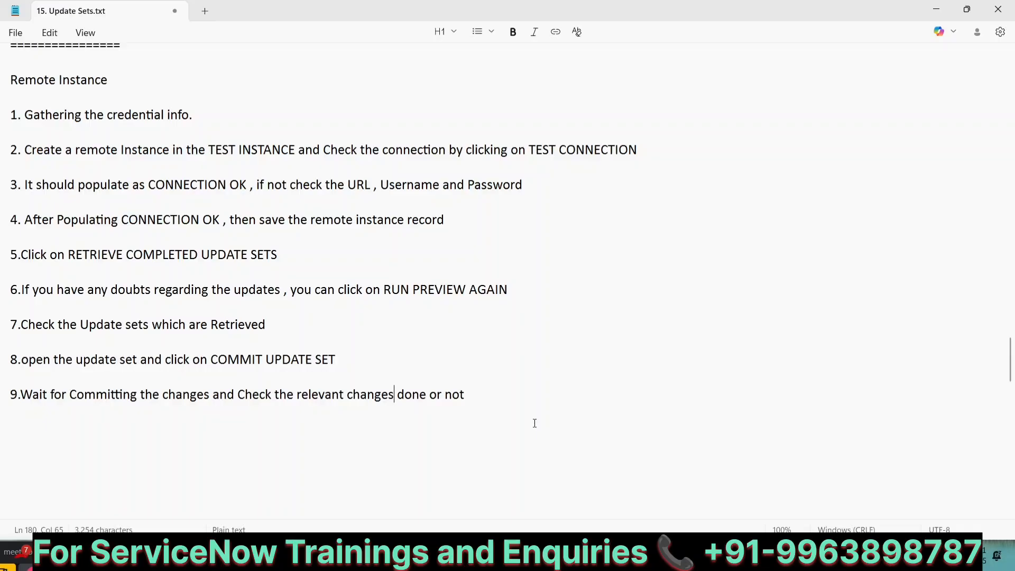
scroll(535, 423, "up", 1)
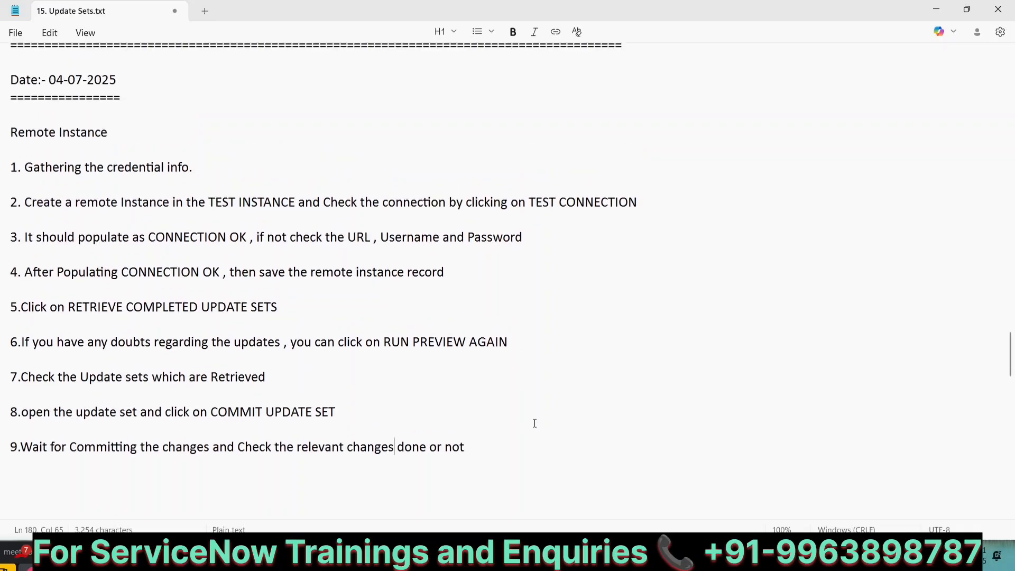
left_click(490, 447)
Open Local Update Sets in ServiceNow and start a new update set record
key("alt+Tab")
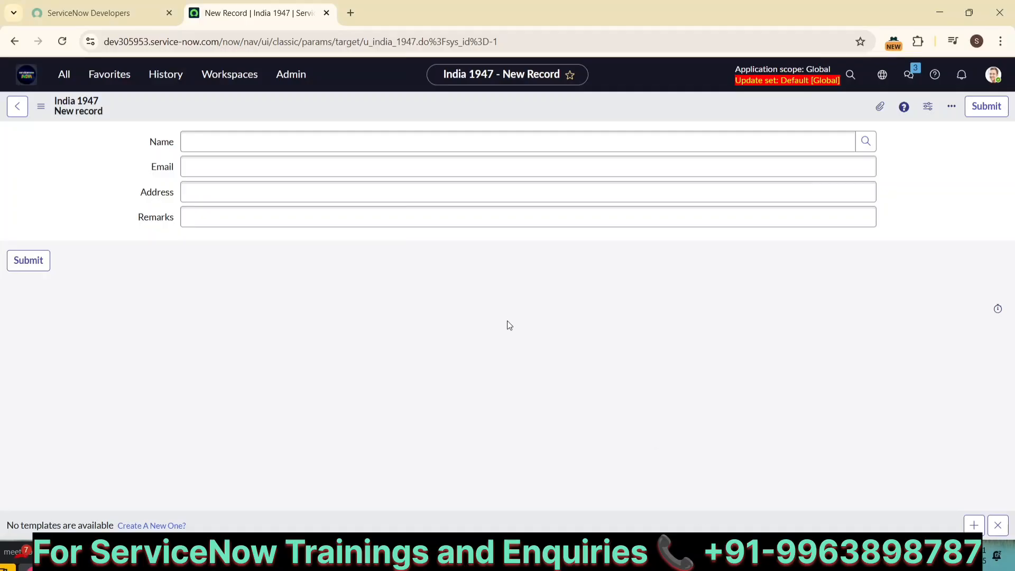
left_click(26, 74)
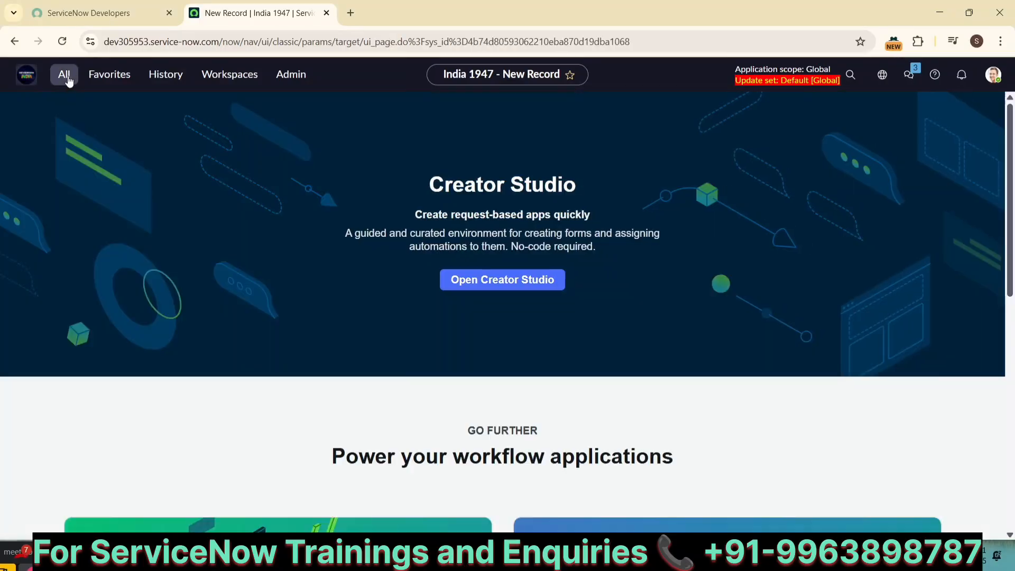
left_click(64, 74)
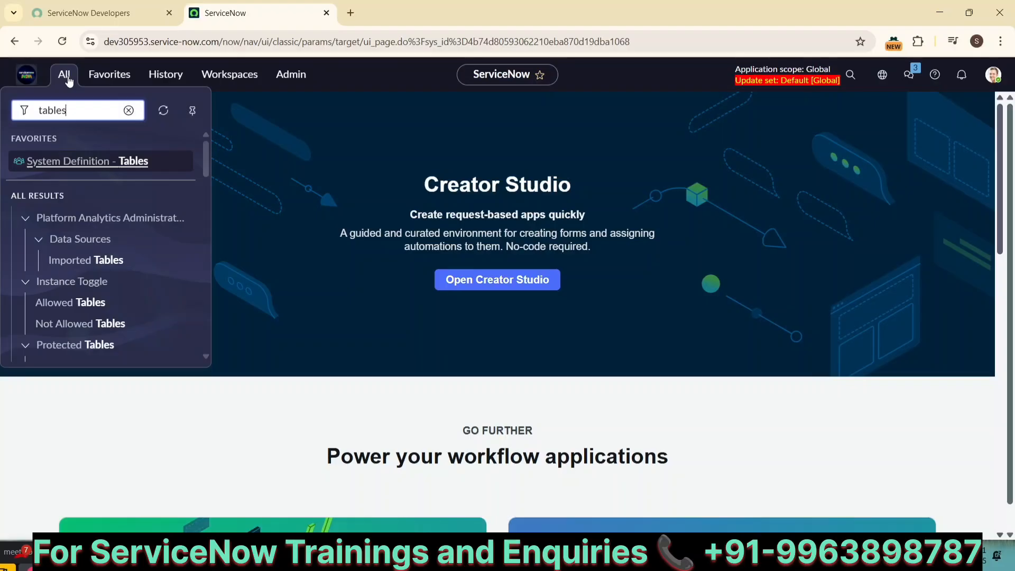
key("BackSpace")
key("BackSpace")
key("BackSpace")
key("BackSpace")
key("BackSpace")
key("BackSpace")
type("local")
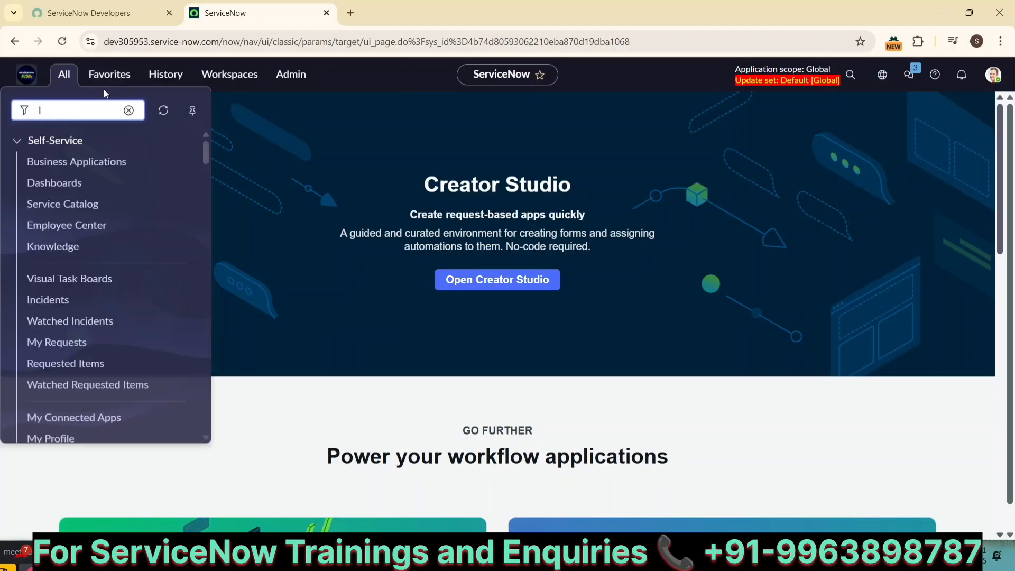
type(" update")
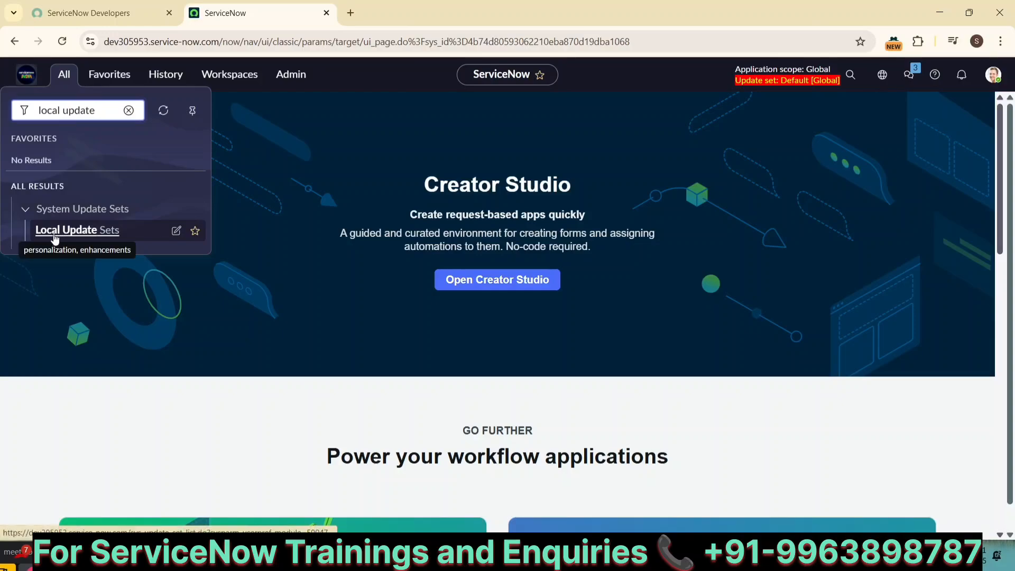
left_click(51, 231)
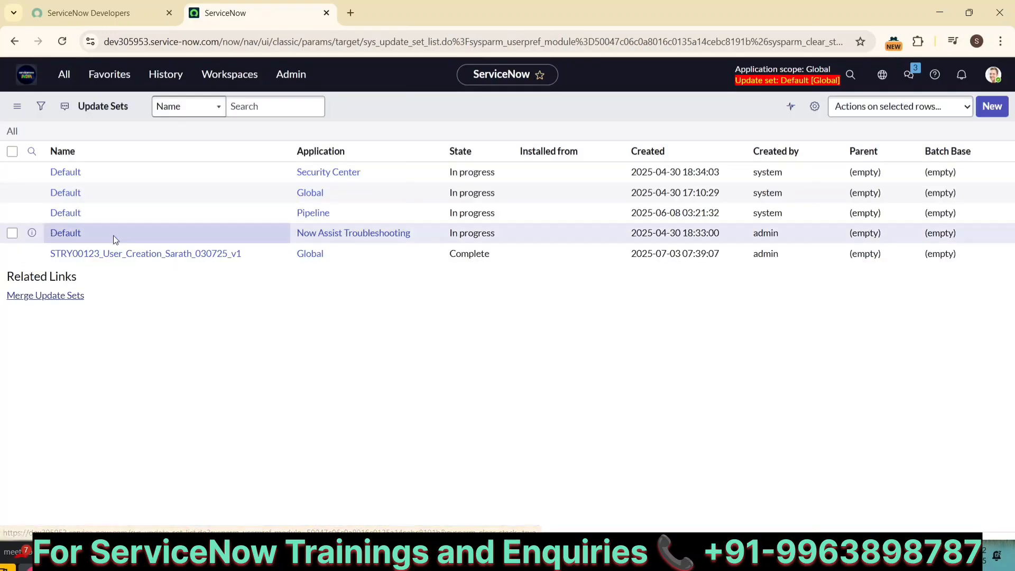
left_click(988, 113)
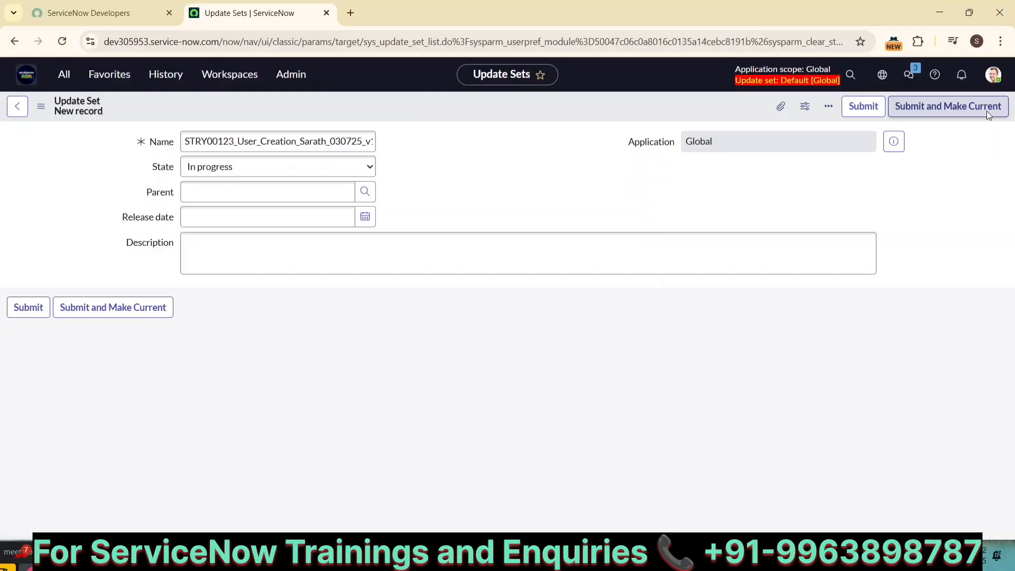
Name it STRY001313 dated 040725, describe it 'Demo 2', and submit it as current
left_click(231, 141)
key("BackSpace")
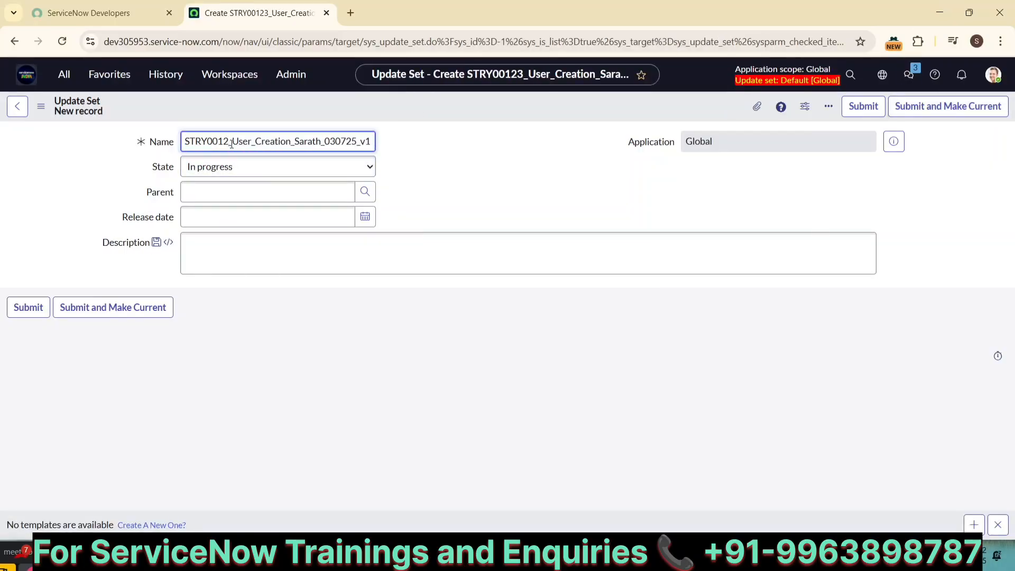
key("BackSpace")
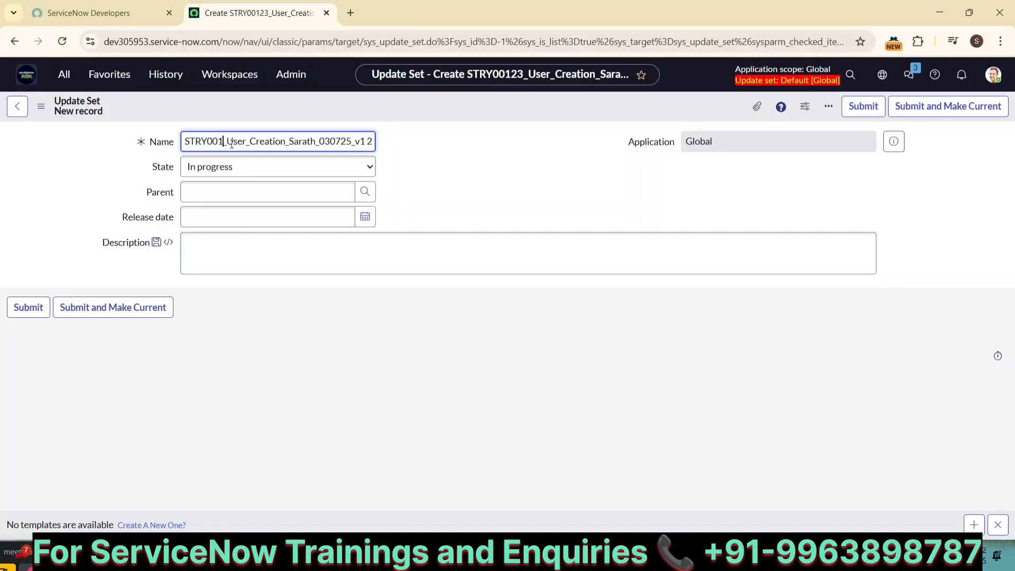
type("313")
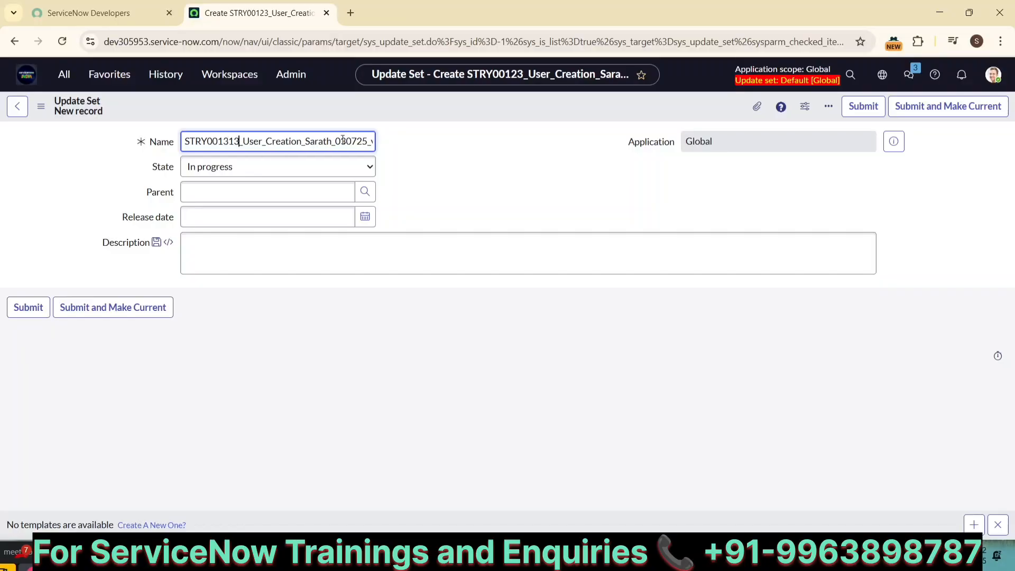
key("BackSpace")
type("4")
left_click(261, 237)
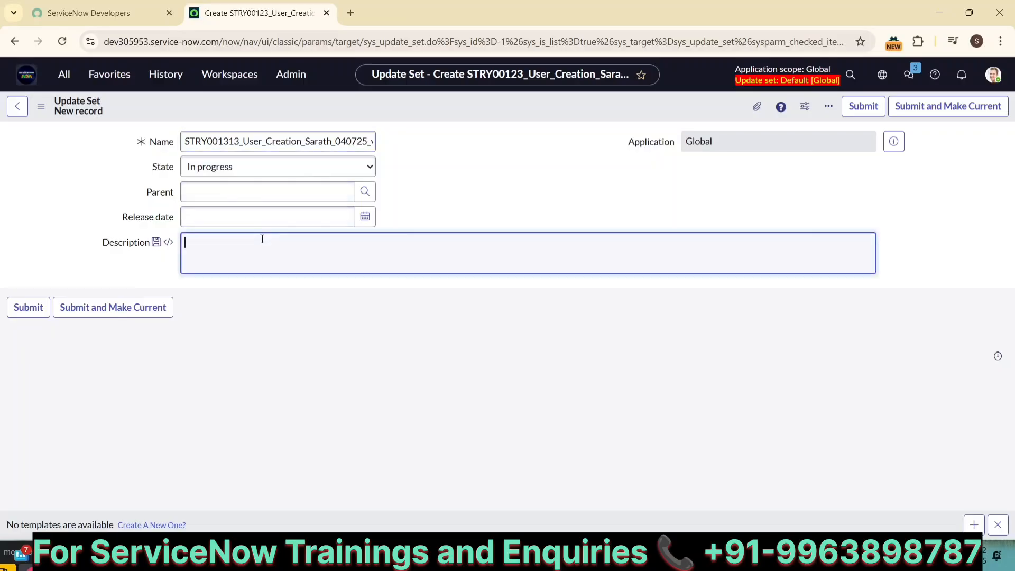
type("Demo 2")
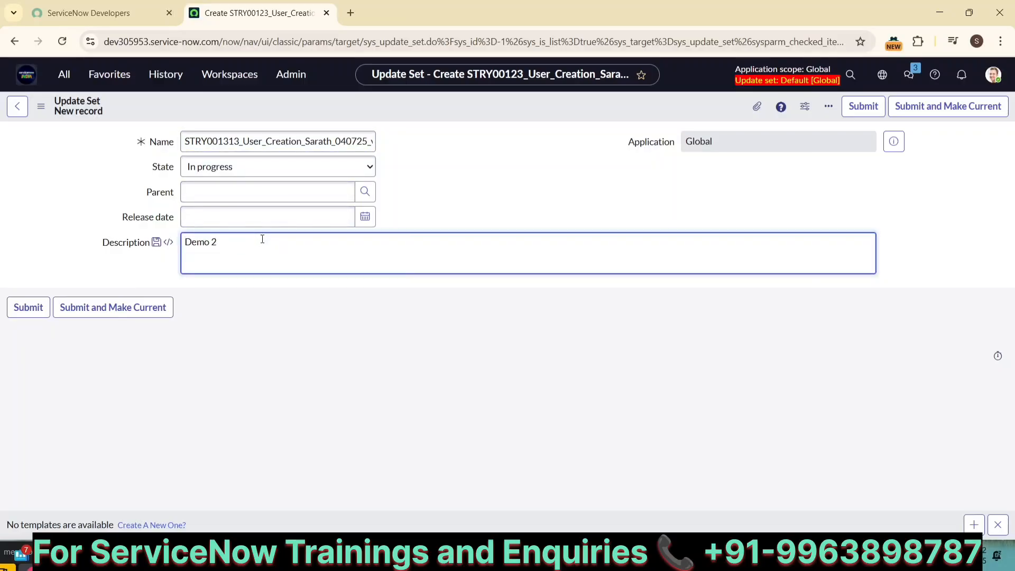
left_click(929, 107)
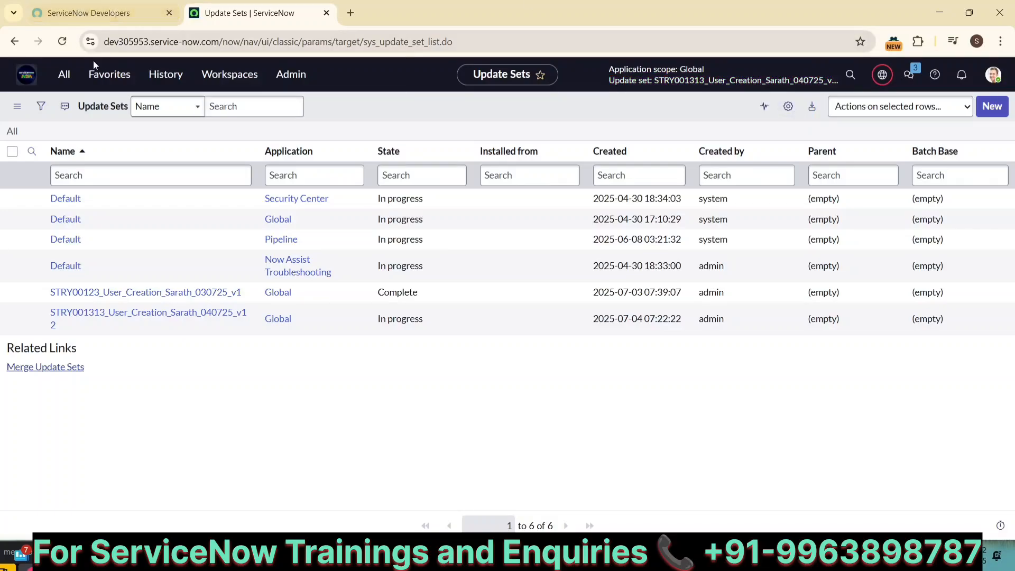
left_click(882, 75)
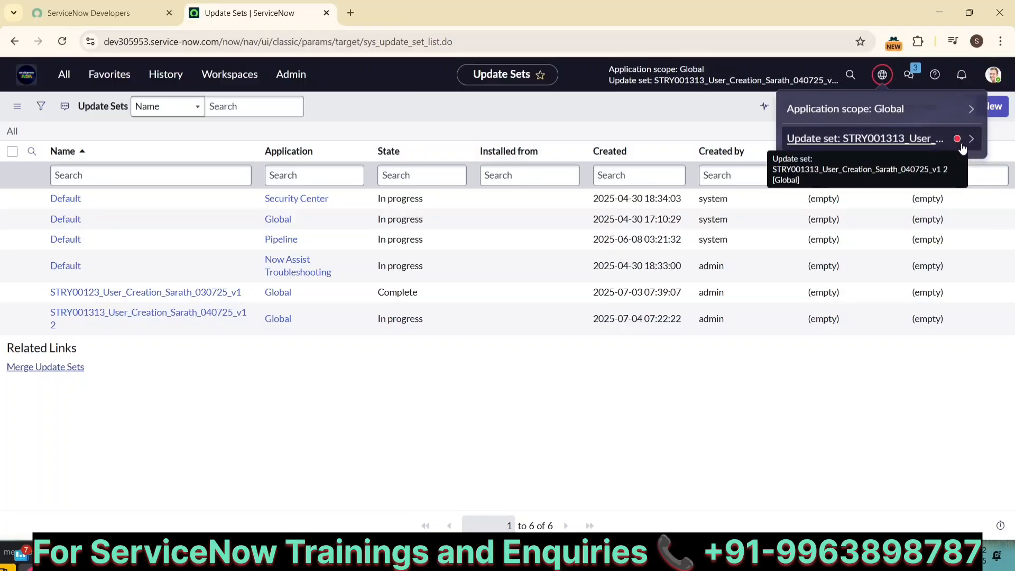
Open System Definition > Tables and start a new table record
left_click(65, 80)
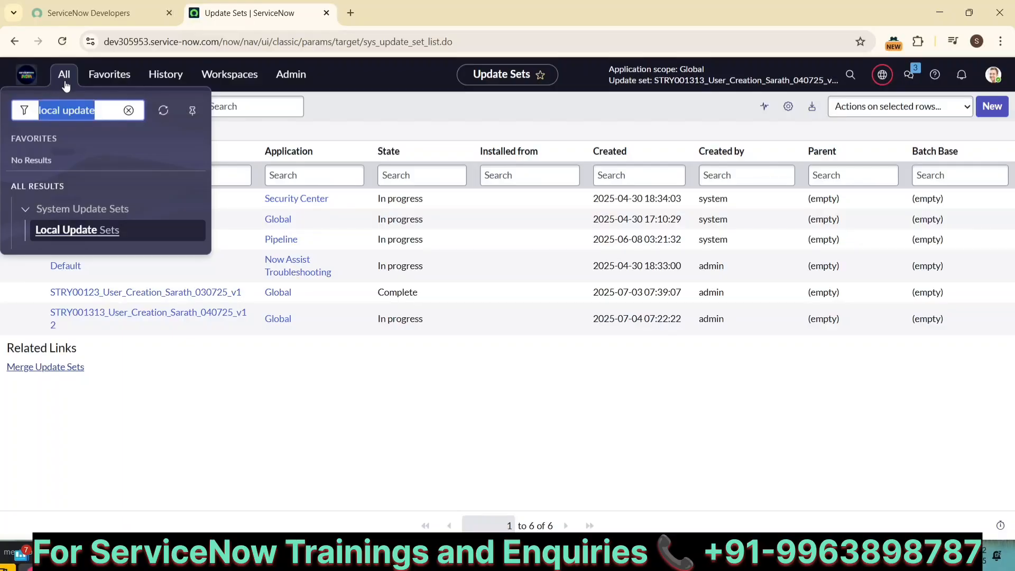
type("table")
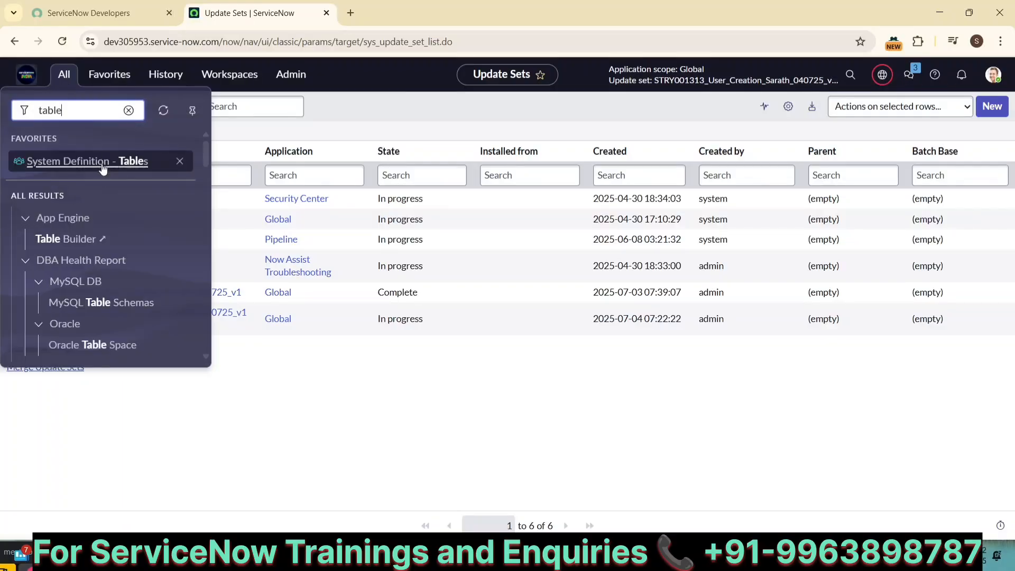
left_click(101, 162)
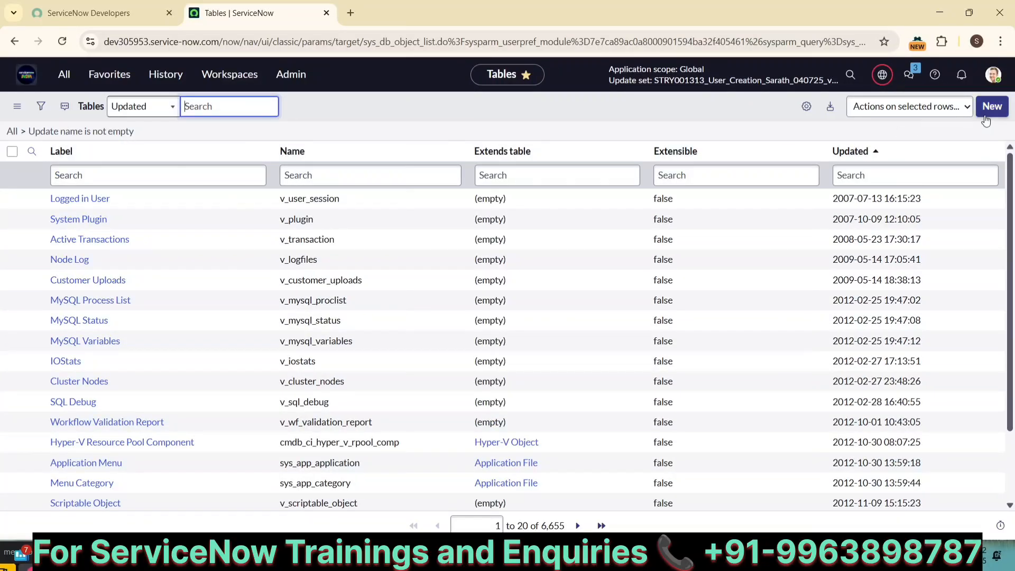
left_click(1005, 113)
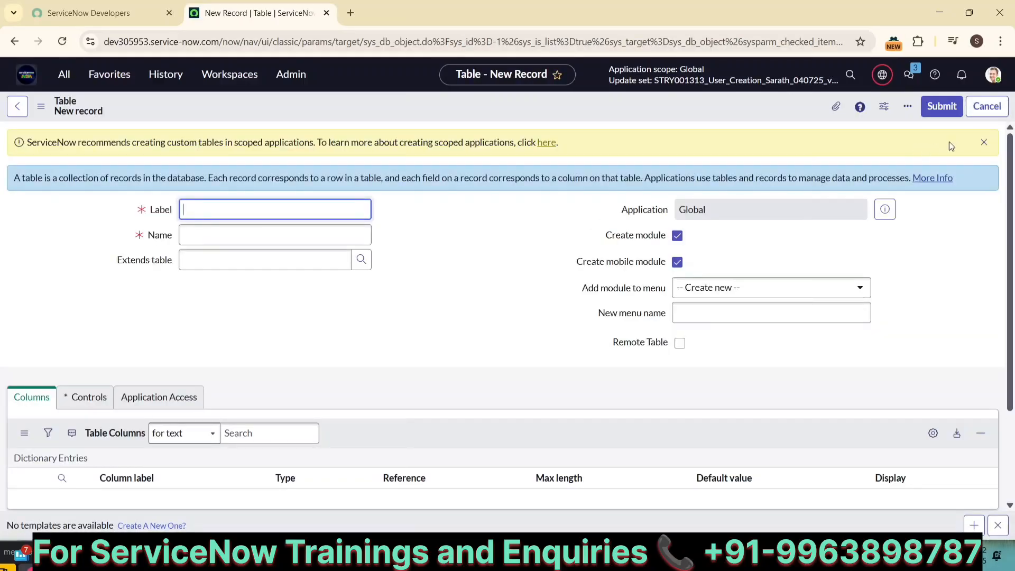
Label the table 'National School Adm' (u_national_school_adm), disable Create module, and save
left_click(983, 144)
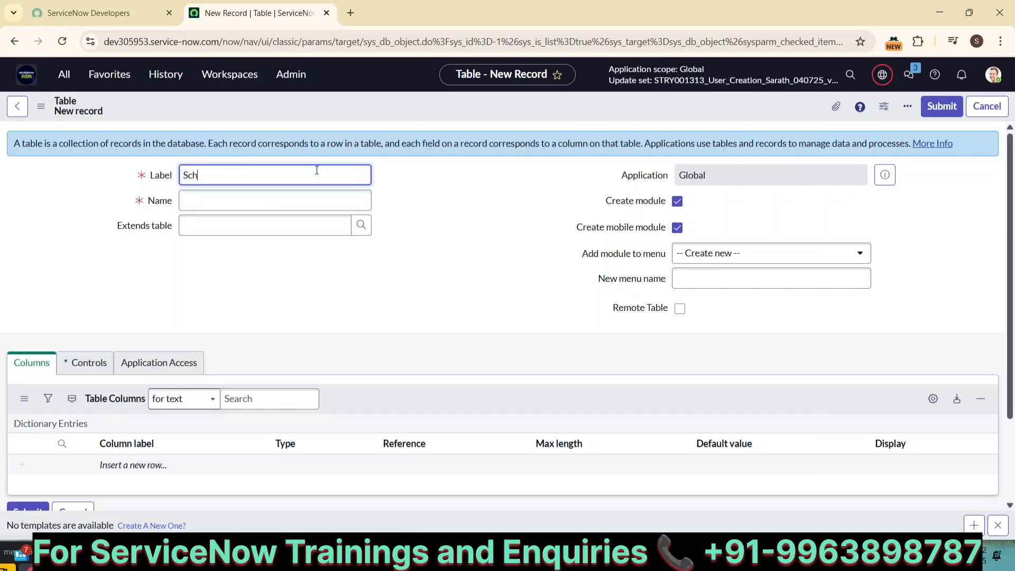
type("dm")
key("BackSpace")
key("BackSpace")
key("BackSpace")
key("BackSpace")
key("BackSpace")
key("BackSpace")
key("BackSpace")
key("BackSpace")
key("BackSpace")
key("BackSpace")
type("National School Adm")
left_click(678, 201)
left_click(678, 201)
left_click(677, 201)
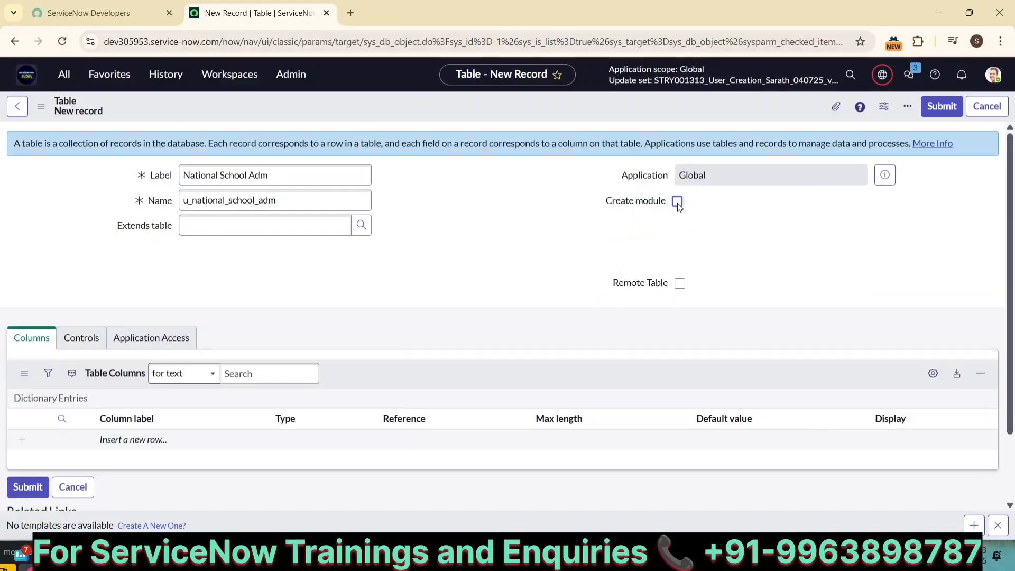
right_click(614, 110)
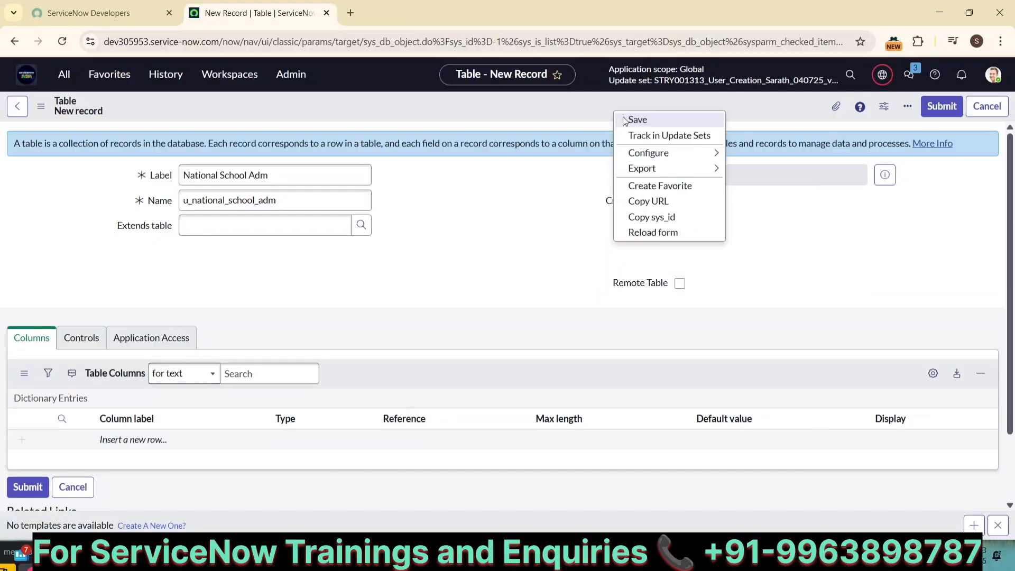
left_click(626, 119)
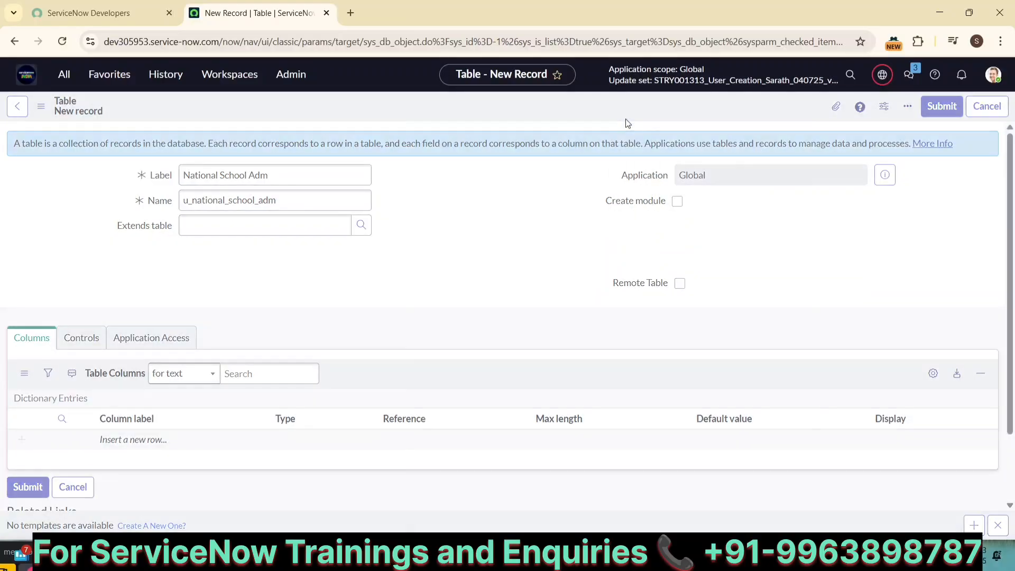
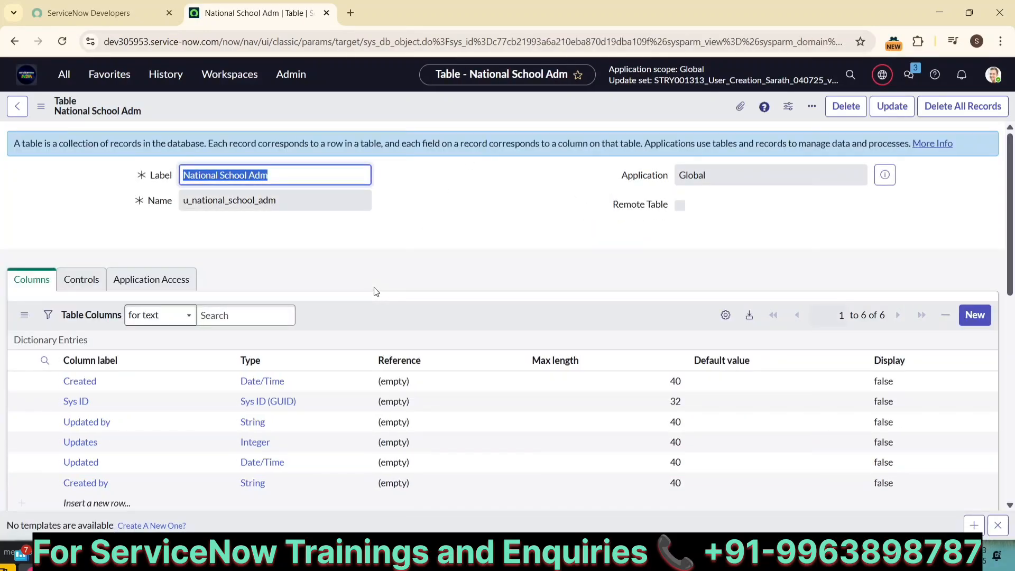
Show a blank National School Adm record form and bring up its header context menu
scroll(221, 418, "down", 10)
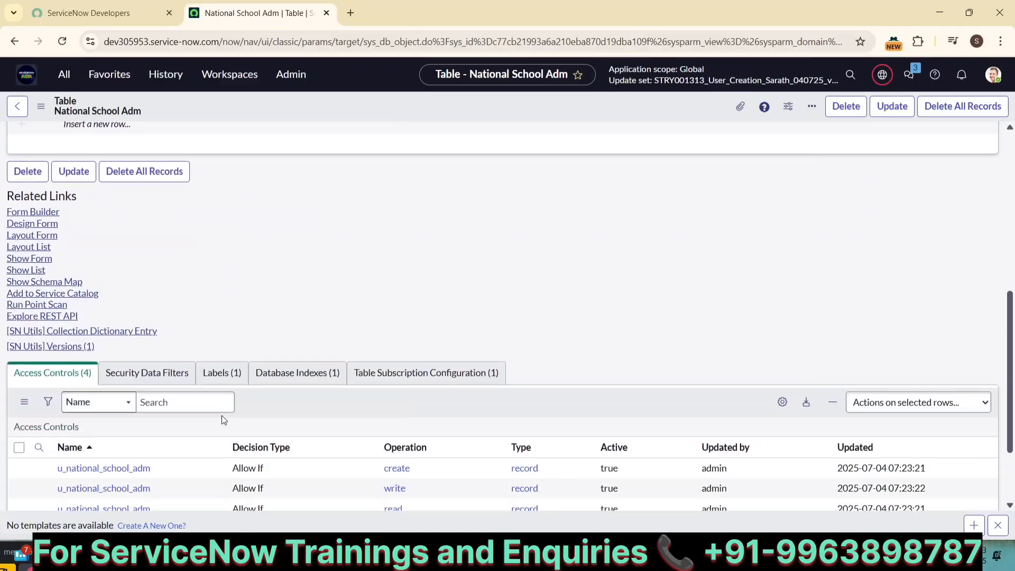
scroll(239, 243, "up", 3)
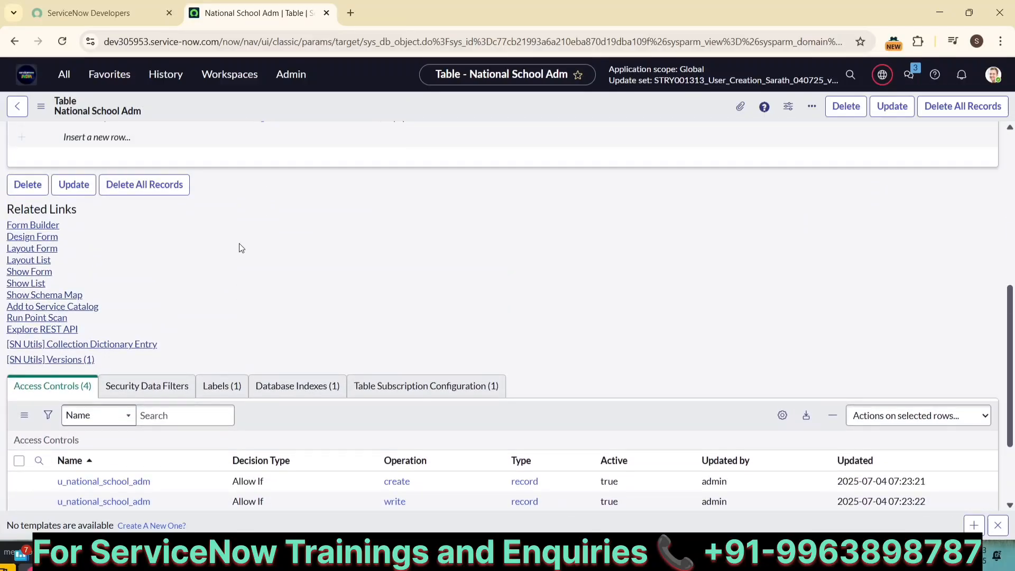
left_click(39, 275)
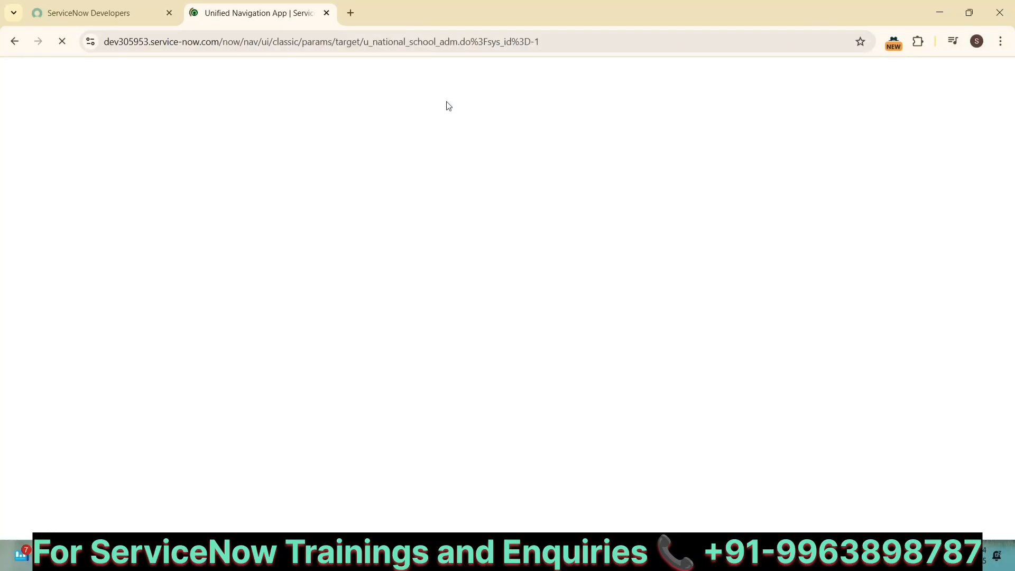
right_click(447, 101)
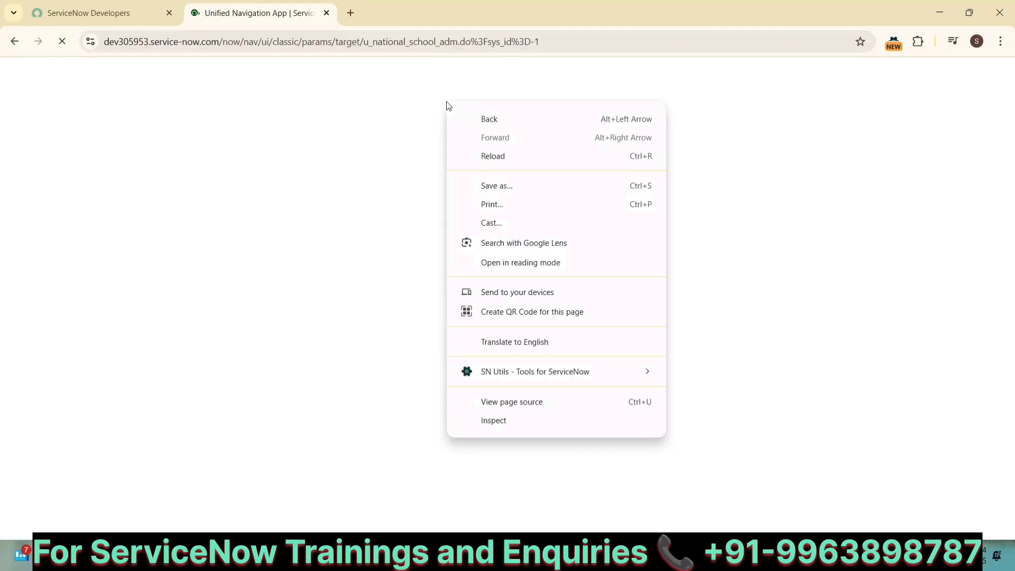
left_click(340, 157)
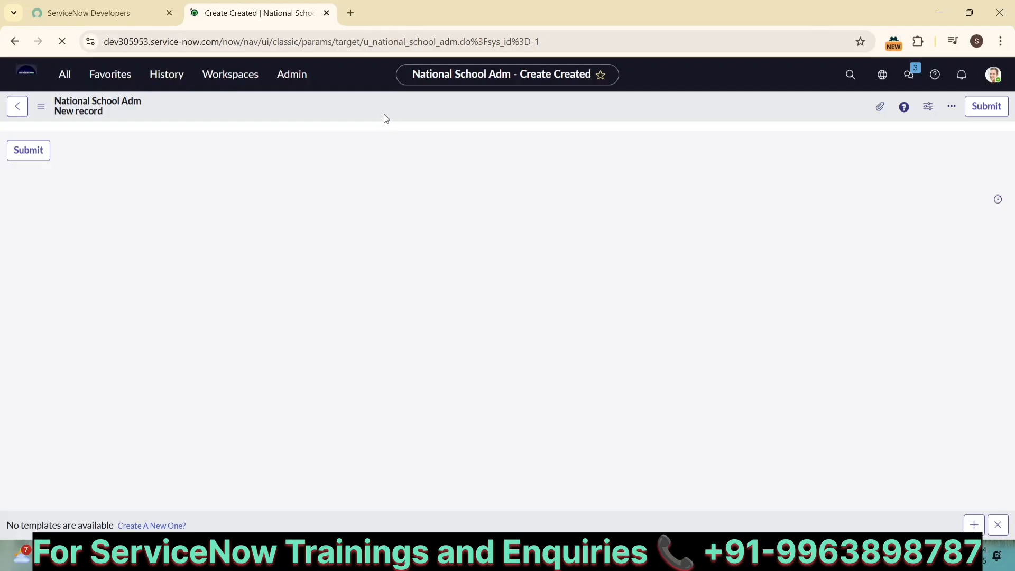
right_click(386, 118)
In Form Layout, create Student Name as a Reference field to the sys_user table
mouse_move(436, 139)
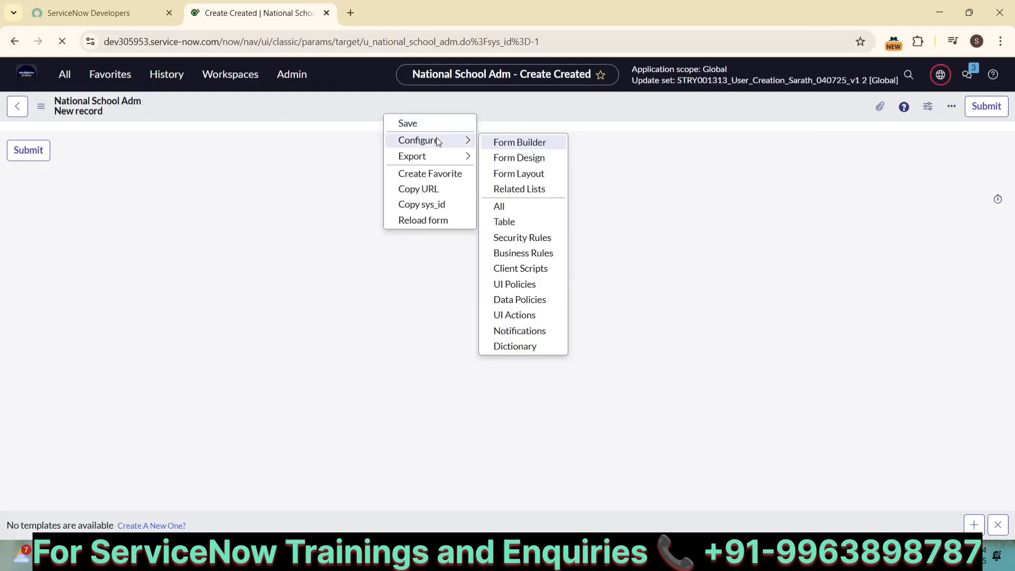
left_click(510, 174)
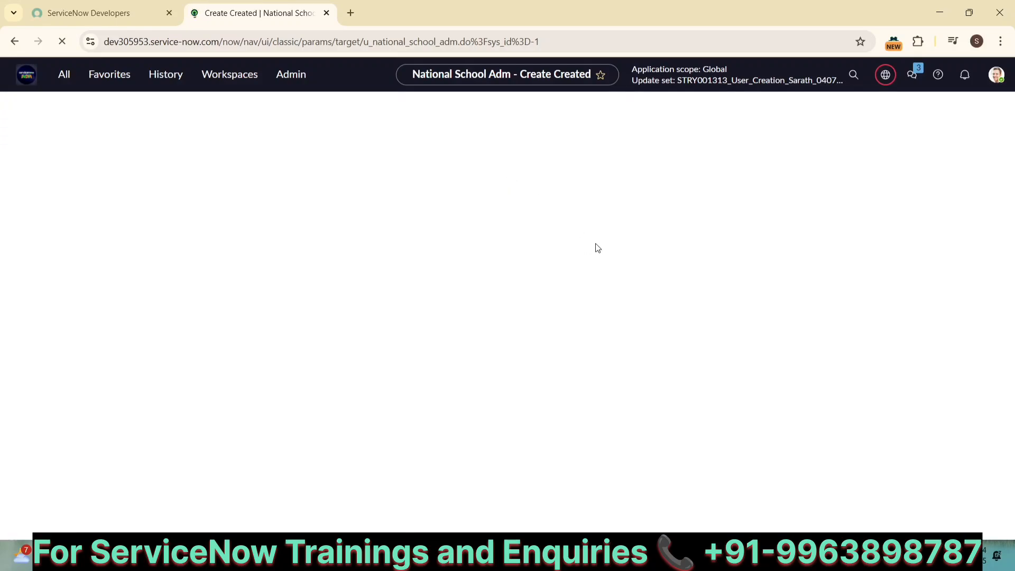
left_click(623, 416)
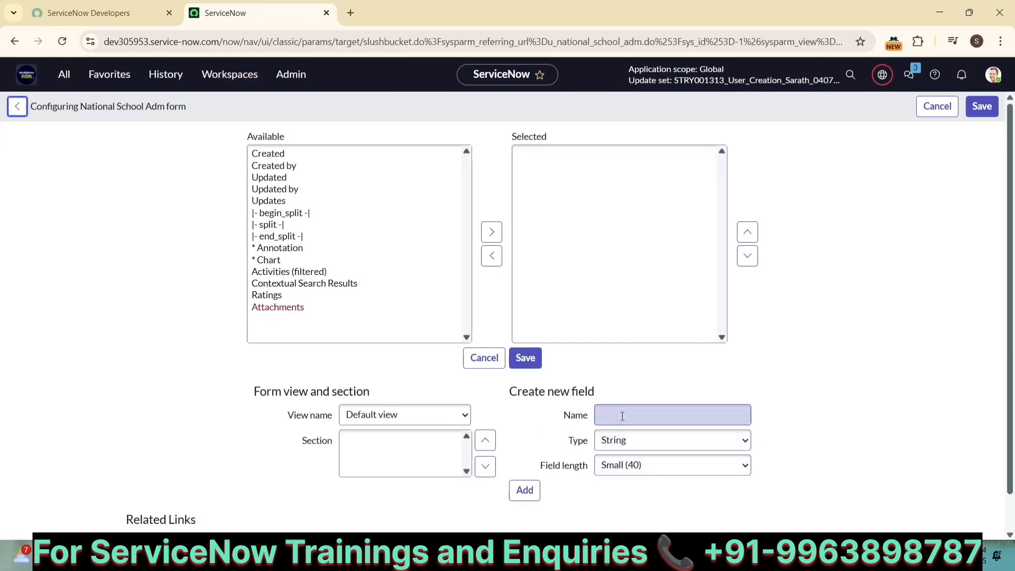
type("Student Name")
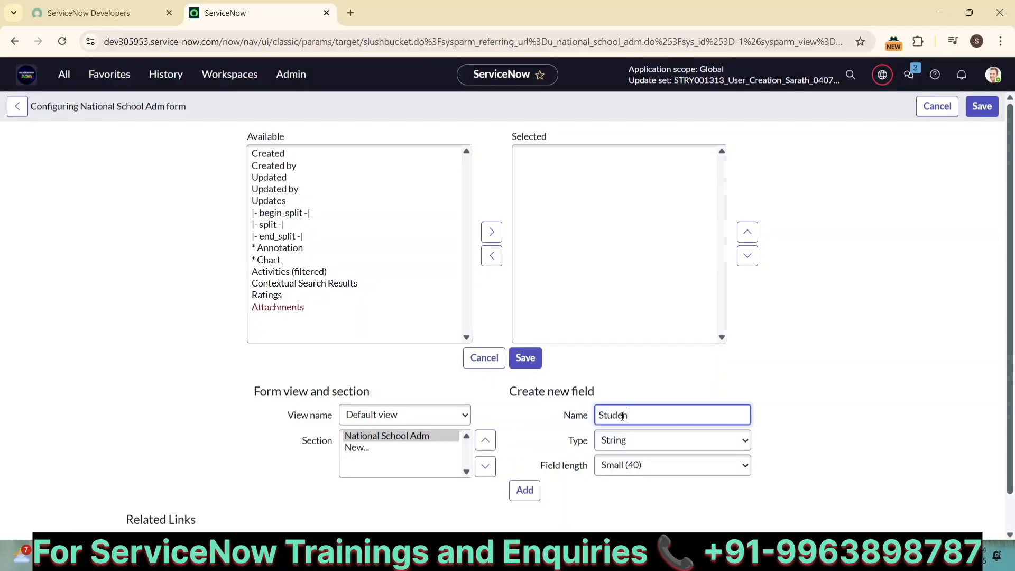
left_click(681, 449)
key("Up")
key("Up")
key("Up")
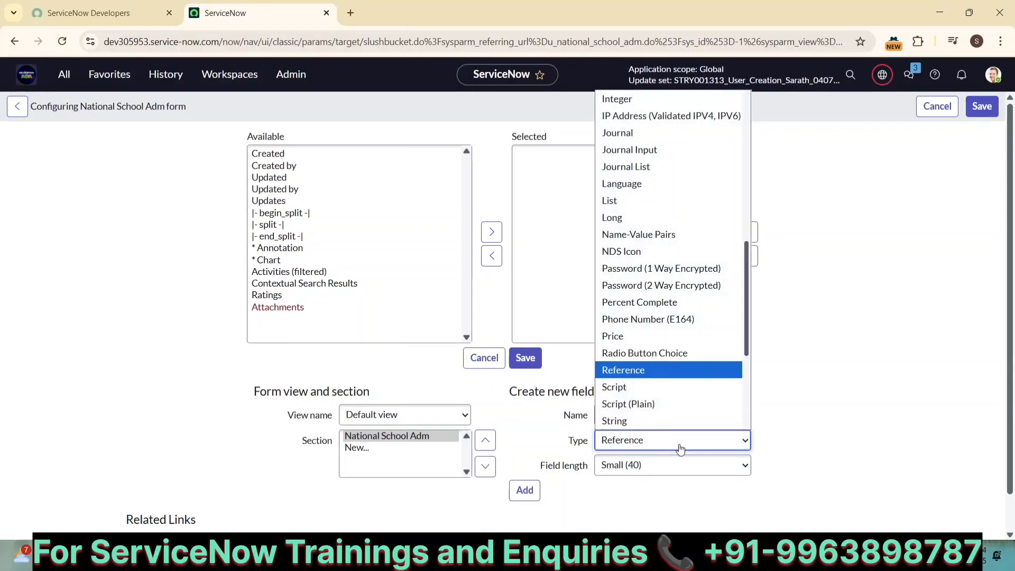
left_click(649, 369)
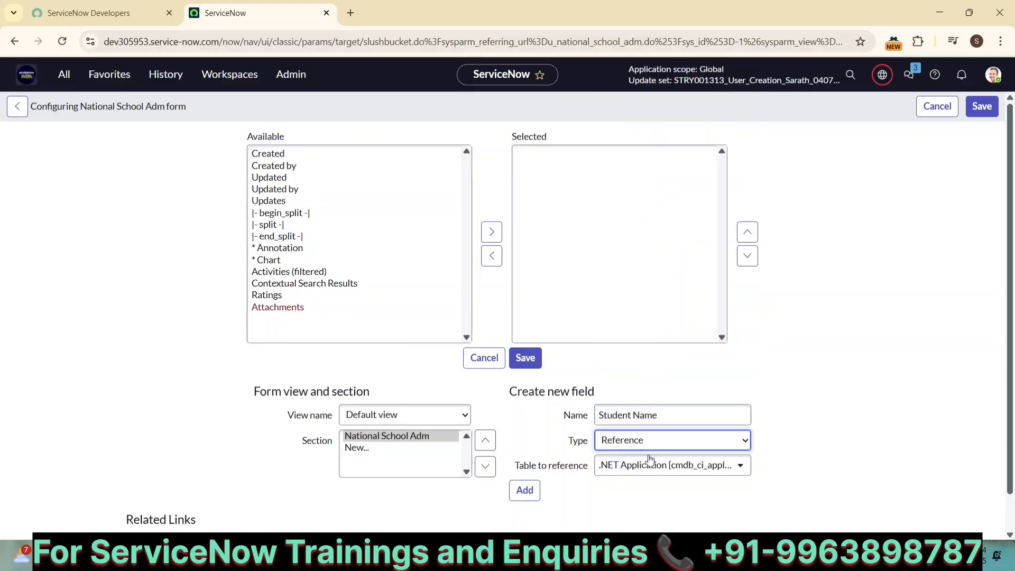
left_click(645, 466)
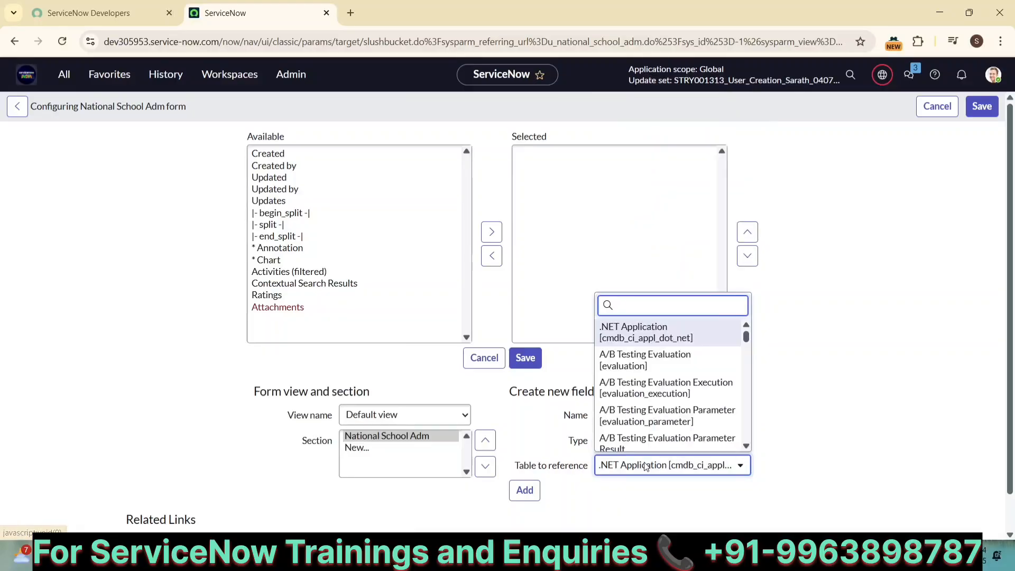
type("sys_user")
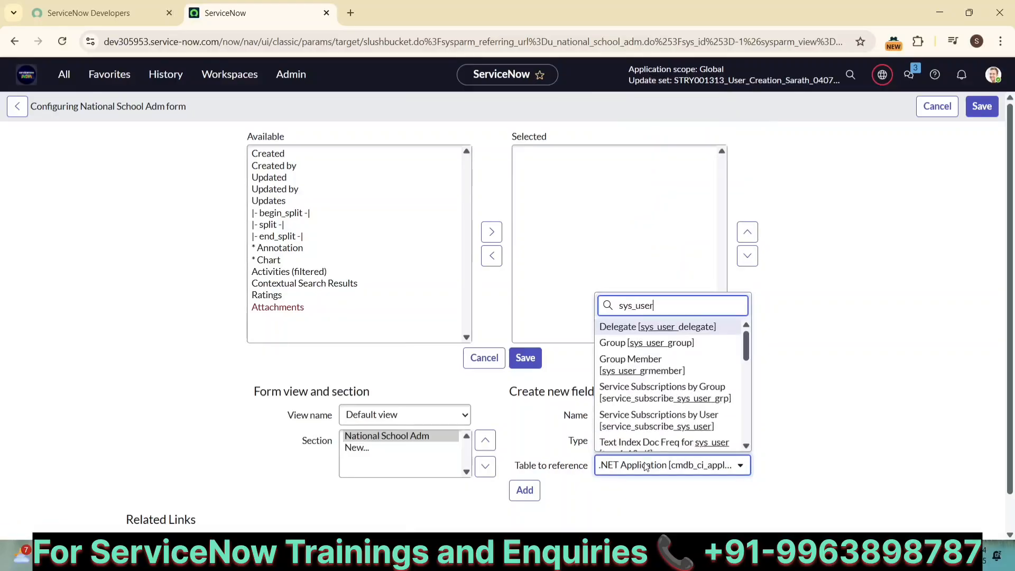
scroll(654, 394, "down", 3)
scroll(654, 393, "down", 8)
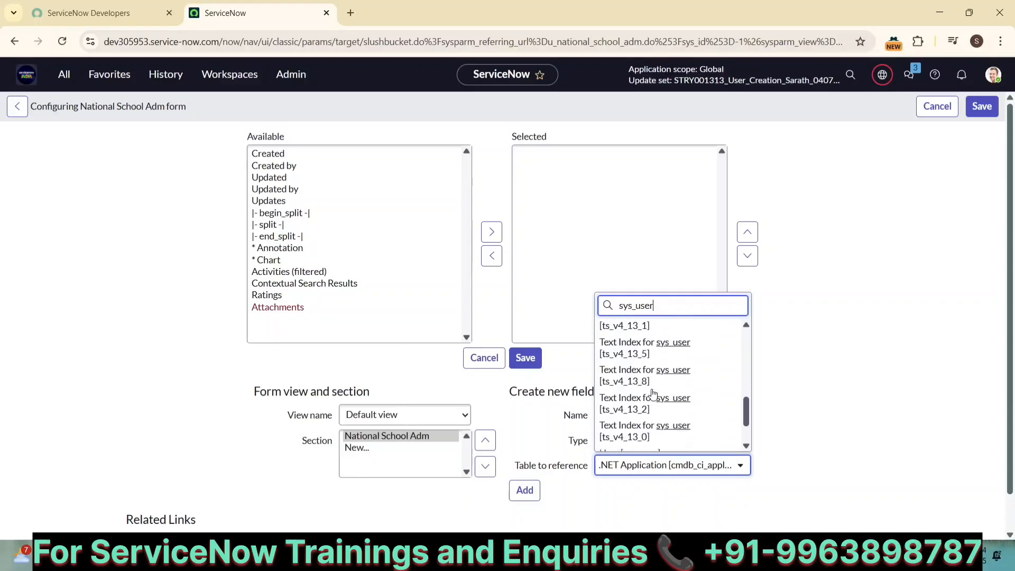
left_click(629, 367)
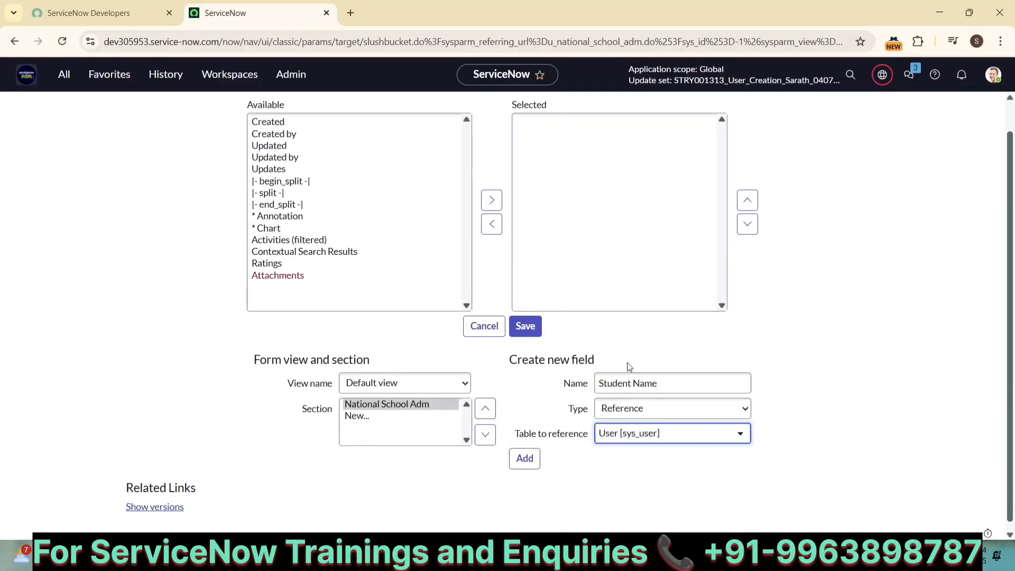
left_click(513, 463)
Add Father Name as a String field, then add a Mother Name field
left_click(631, 386)
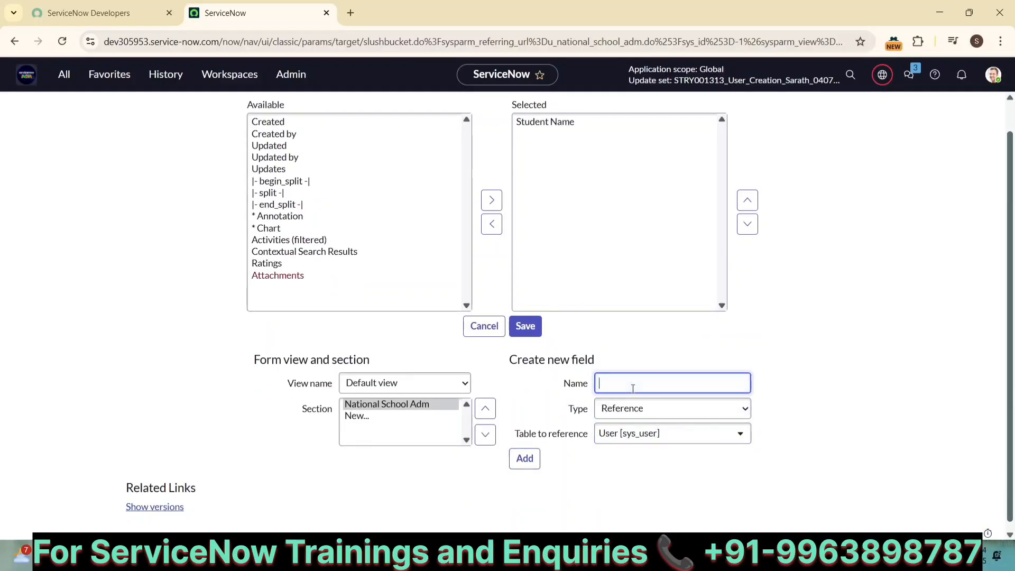
type("father")
key("BackSpace")
key("BackSpace")
key("BackSpace")
key("BackSpace")
type("ather Name")
left_click(641, 406)
key("Down")
key("Down")
key("Down")
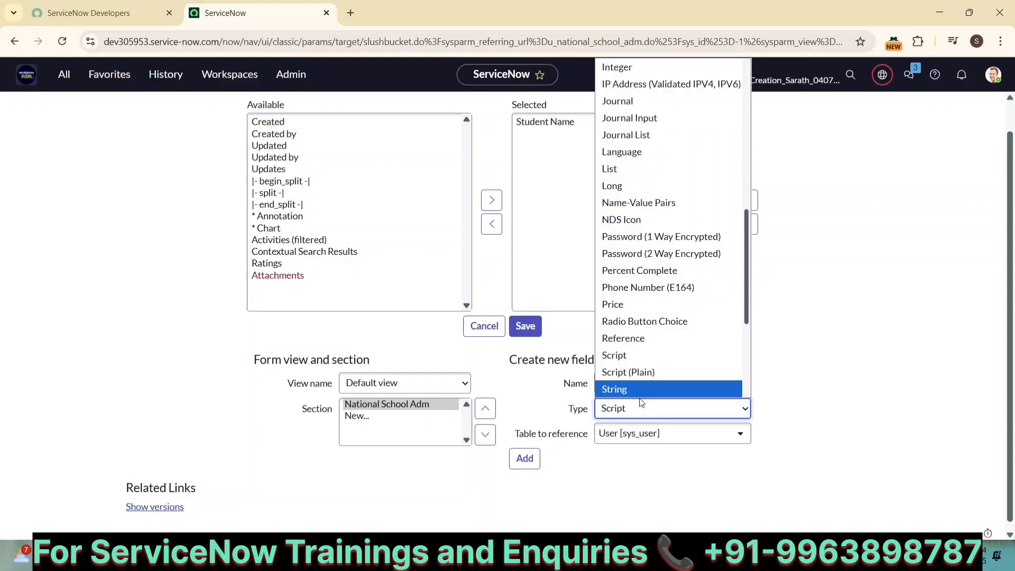
key("Down")
key("Up")
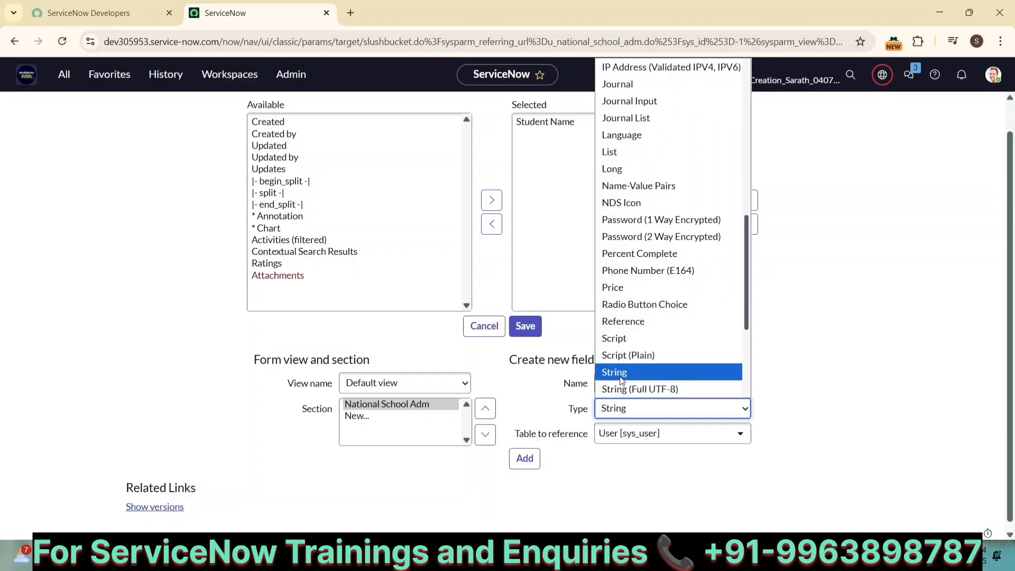
key("Return")
left_click(523, 459)
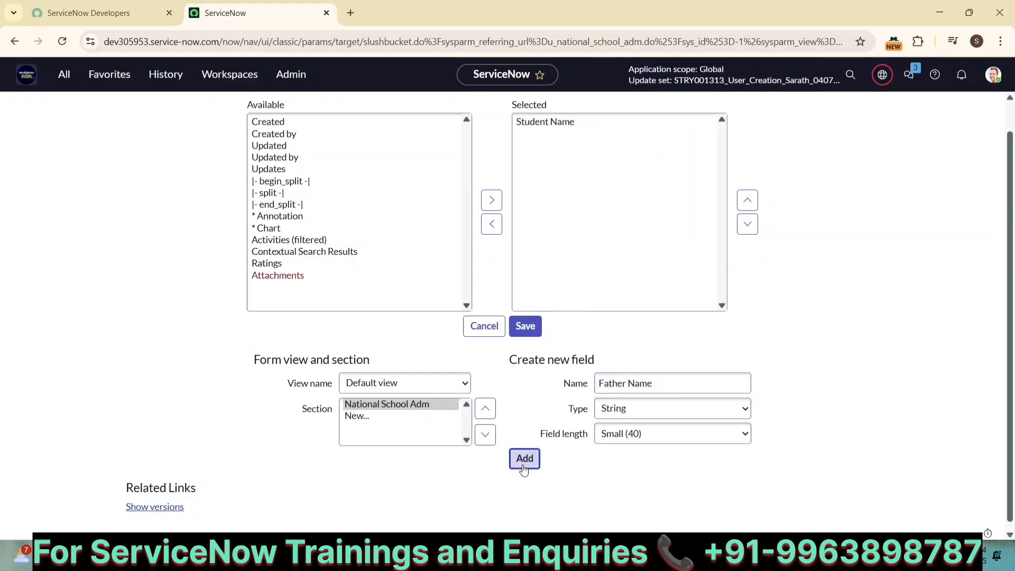
left_click(608, 387)
type("Moth")
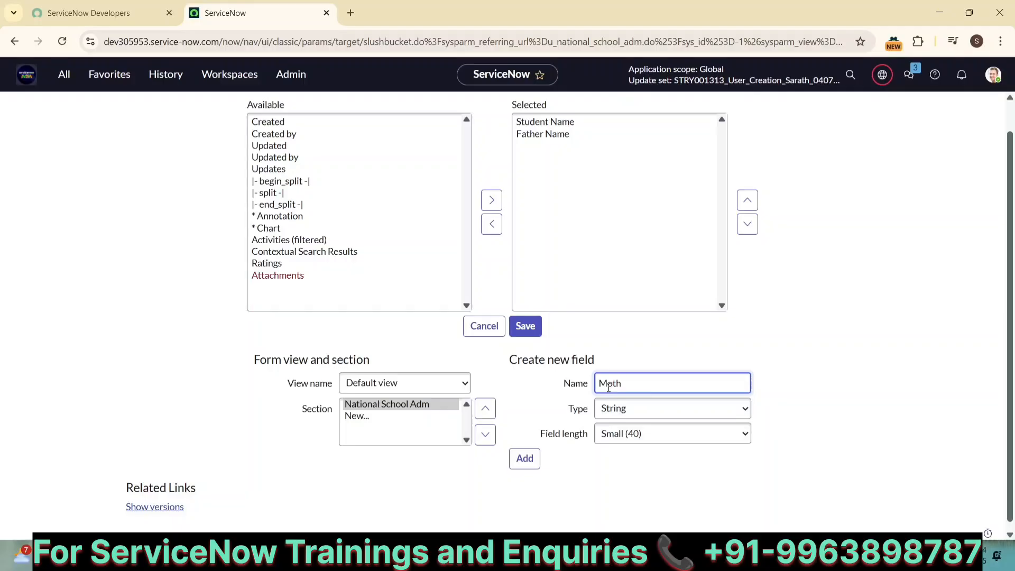
type("er Name")
left_click(523, 459)
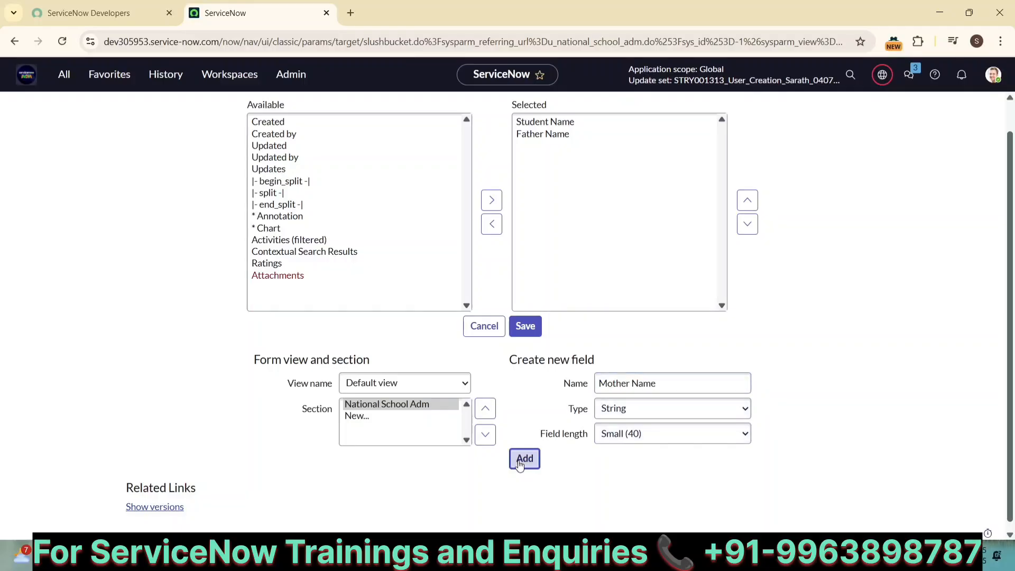
Add the Email and Phone No fields to the form
left_click(601, 389)
type("Email")
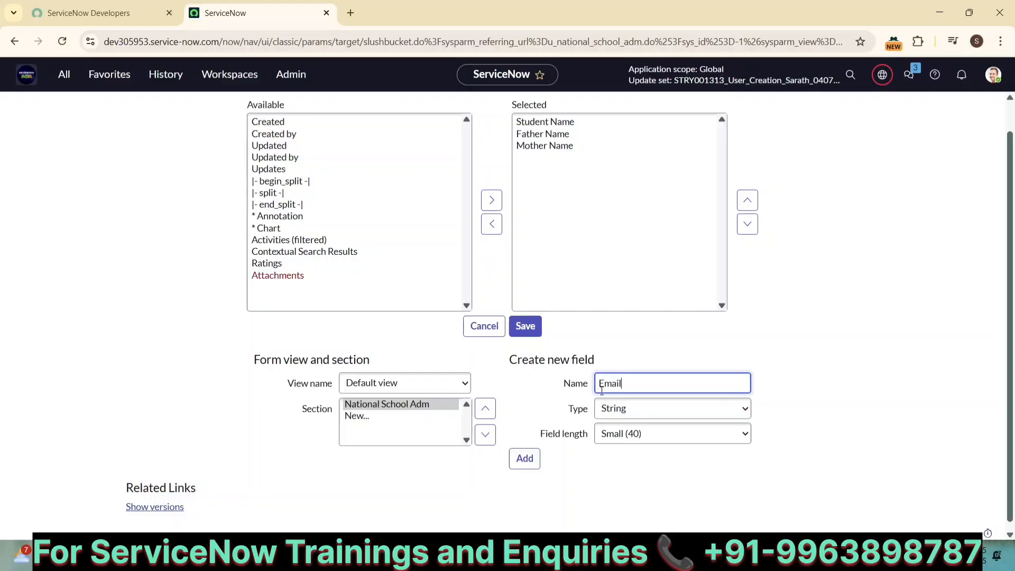
left_click(524, 458)
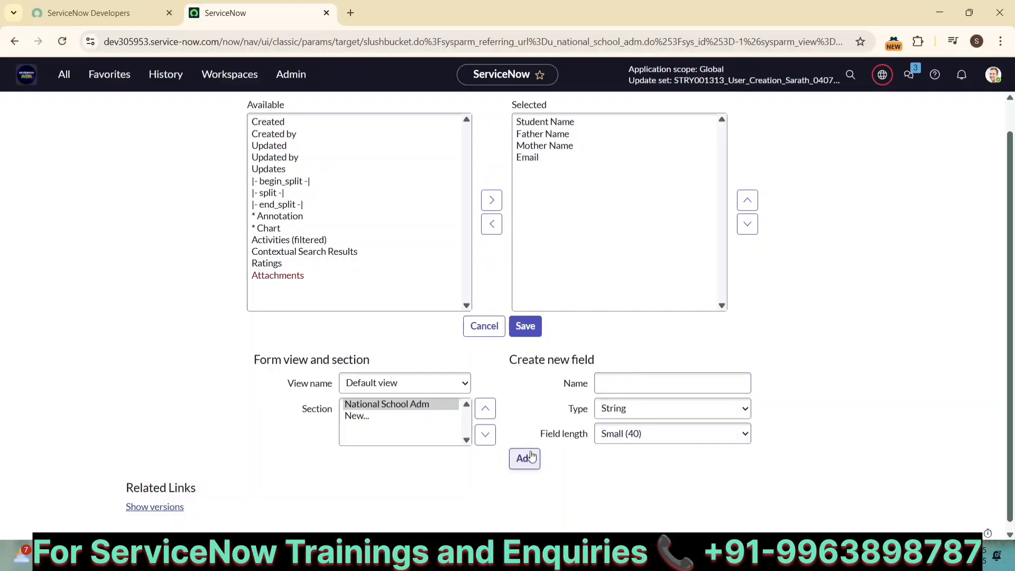
left_click(601, 385)
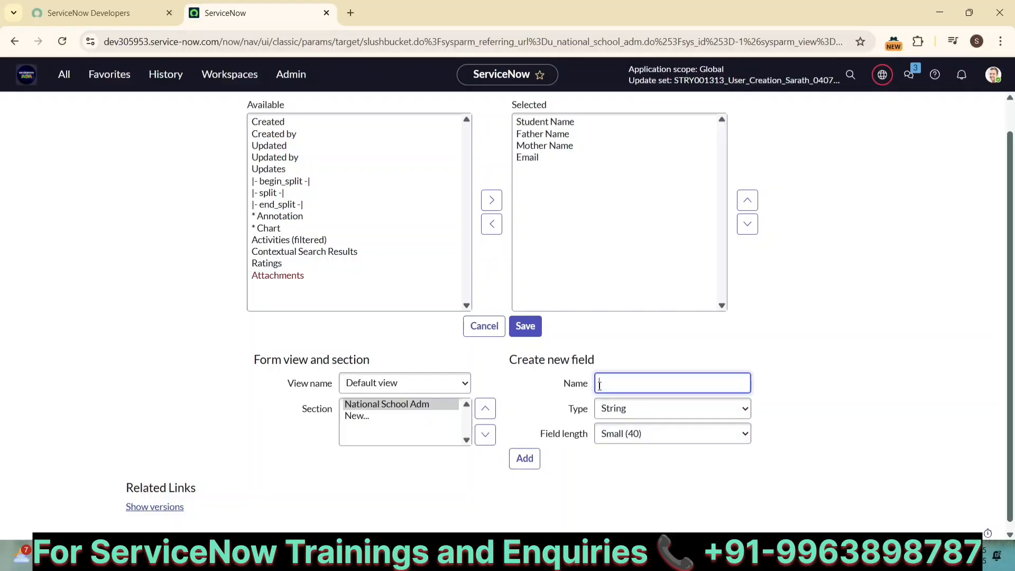
type("Phone No")
left_click(523, 458)
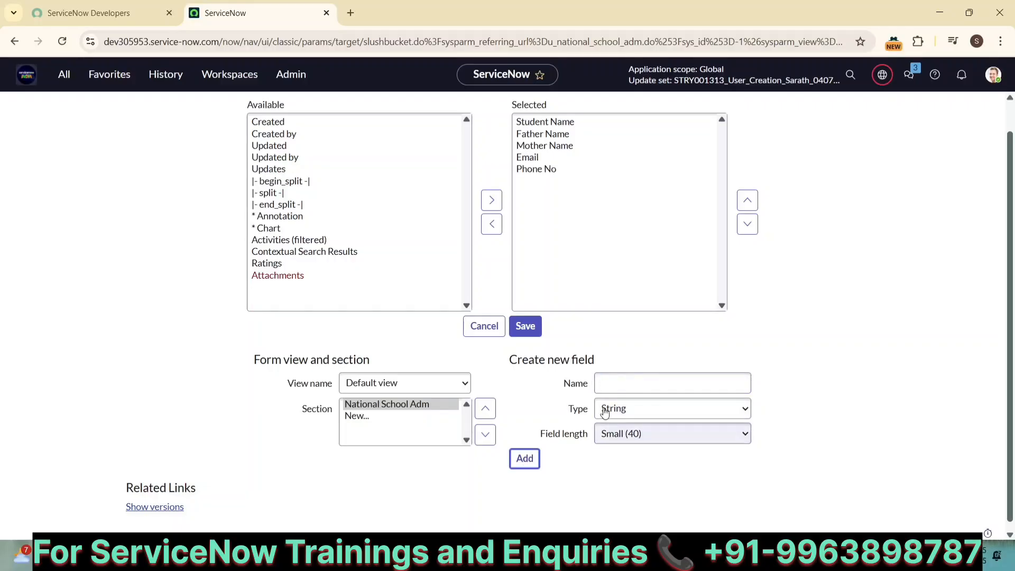
Add Remarks as a String (Full UTF-8) field and save the form layout
left_click(609, 383)
type("Remarks")
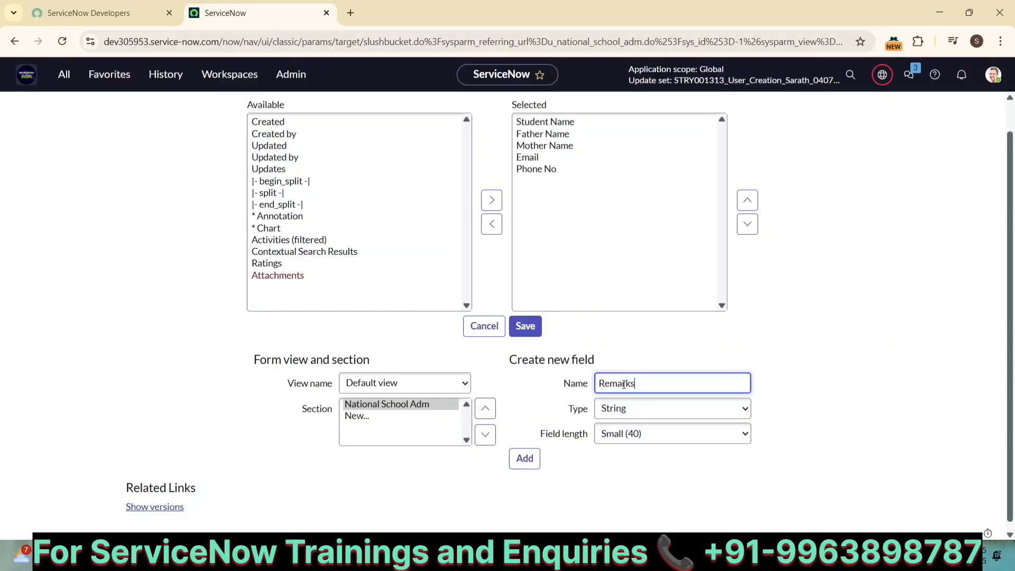
left_click(633, 407)
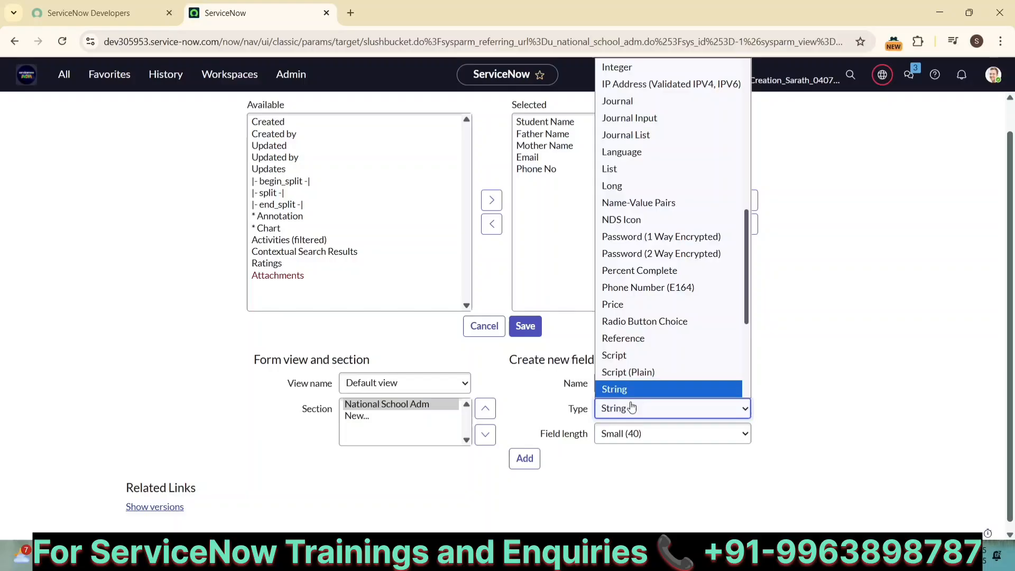
scroll(631, 382, "down", 2)
left_click(626, 372)
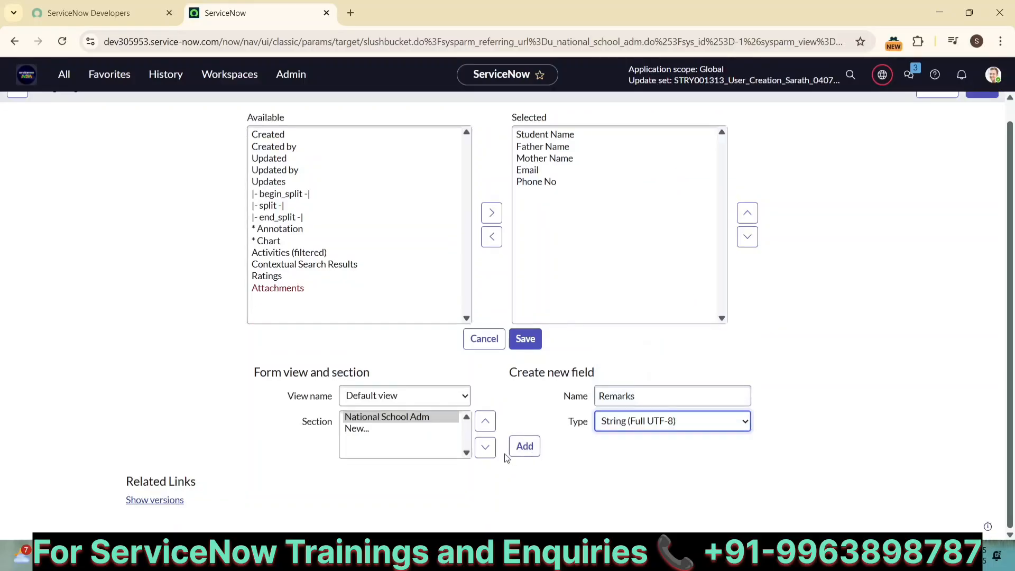
left_click(524, 446)
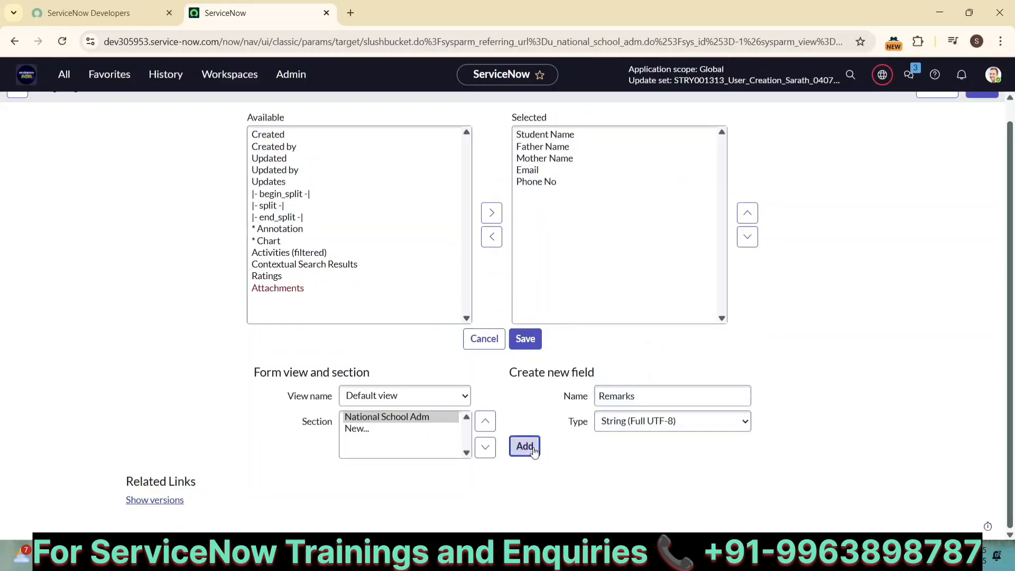
left_click(526, 342)
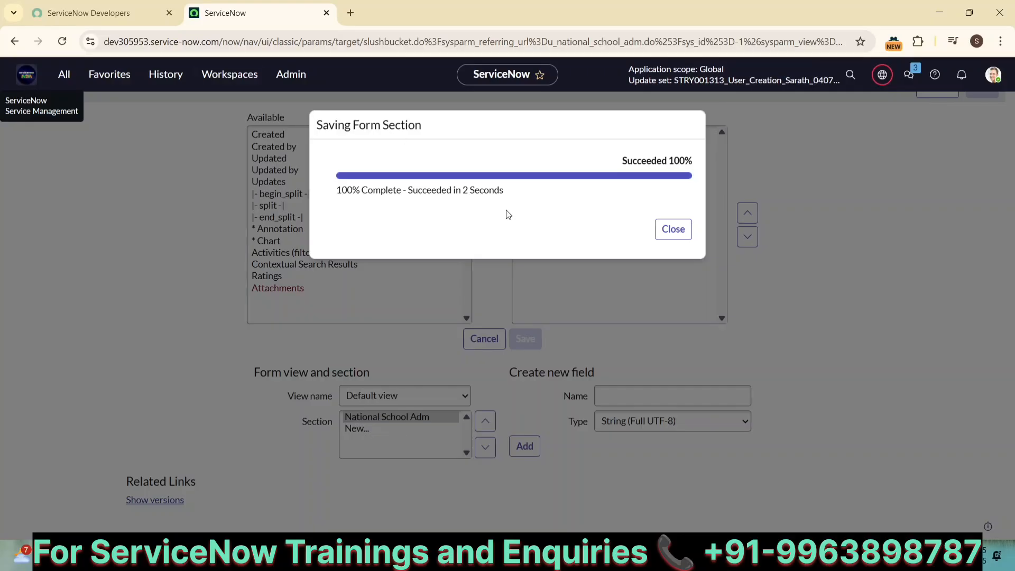
left_click(674, 229)
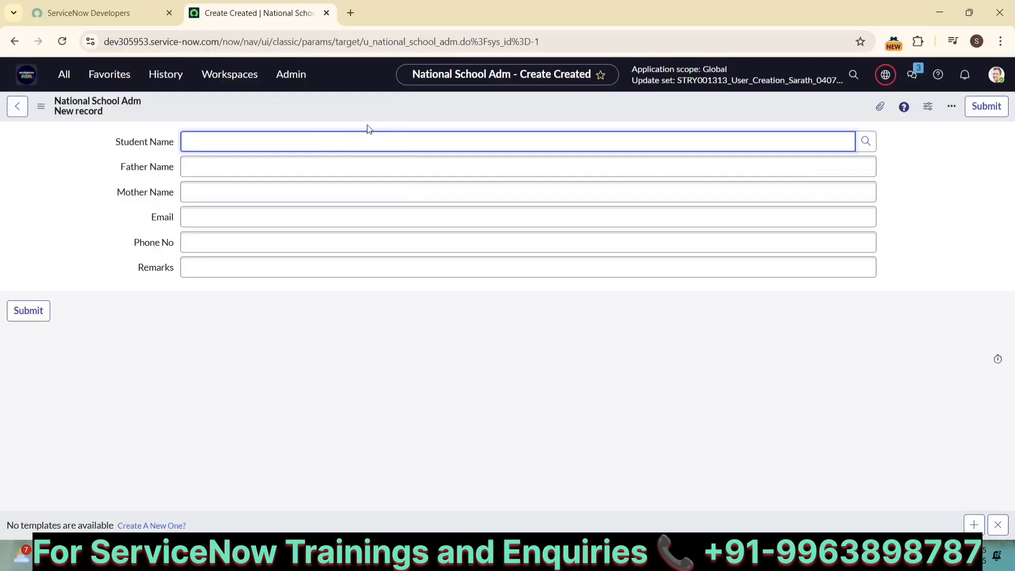
Open Form Design for the National School Adm form from the header's Configure menu
right_click(384, 109)
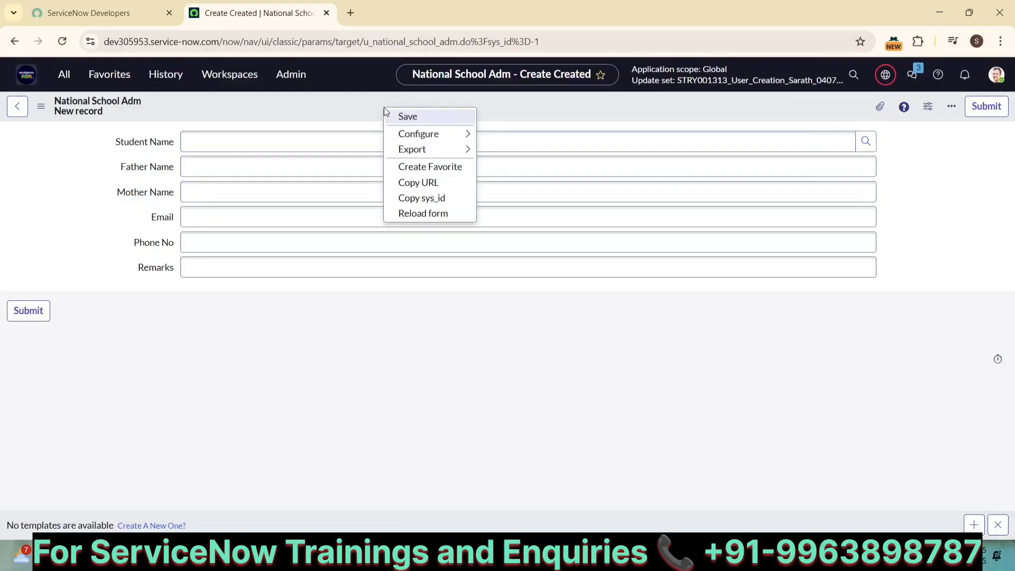
mouse_move(400, 135)
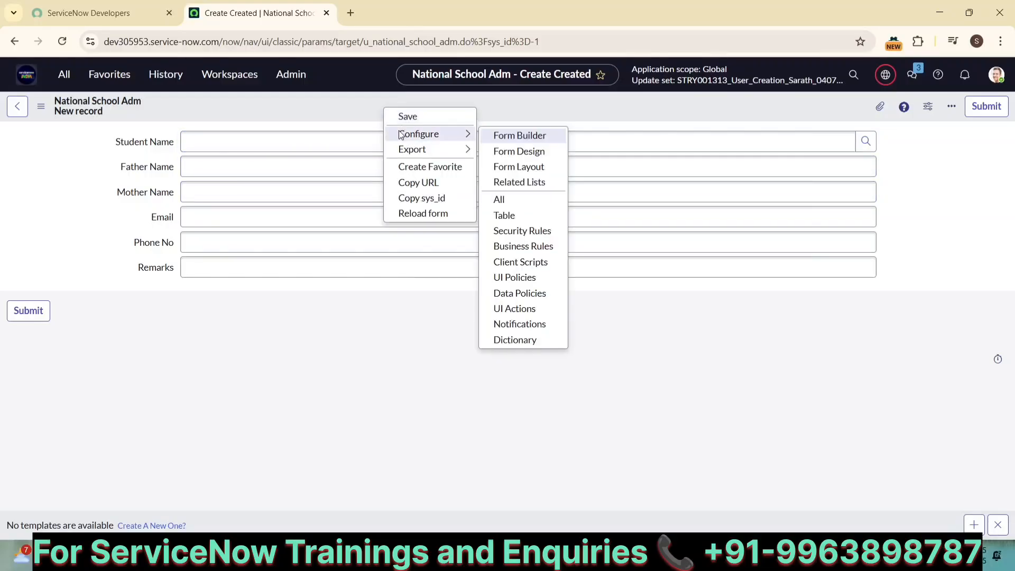
left_click(509, 153)
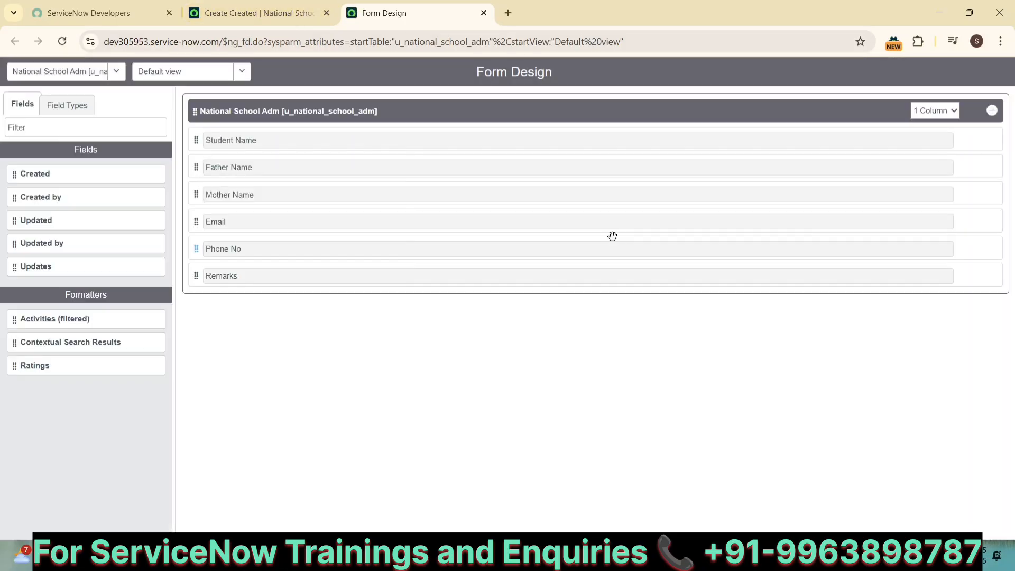
Make the section 2 Column, move Email, Phone No and Remarks right, and save
left_click(941, 118)
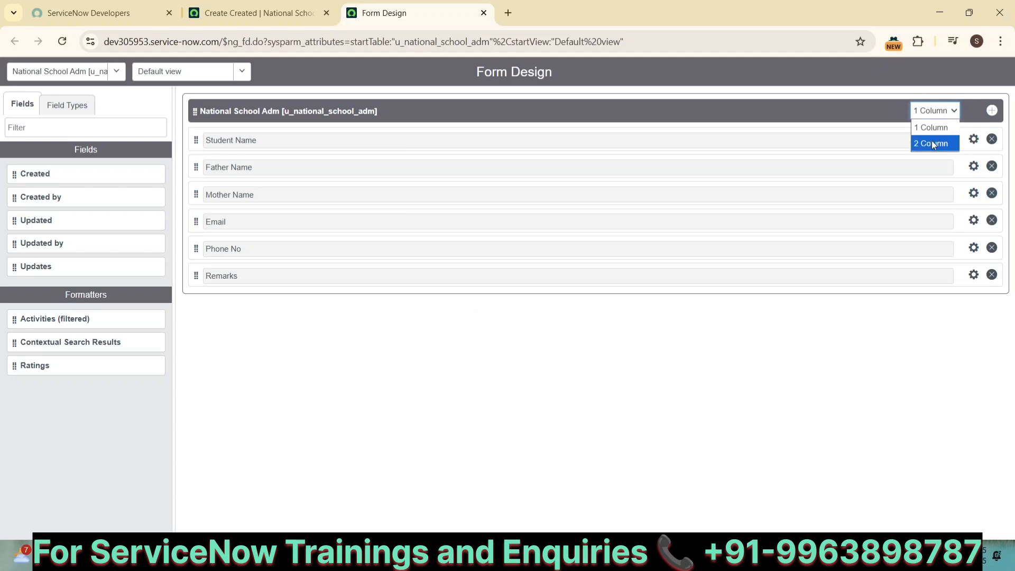
left_click(932, 144)
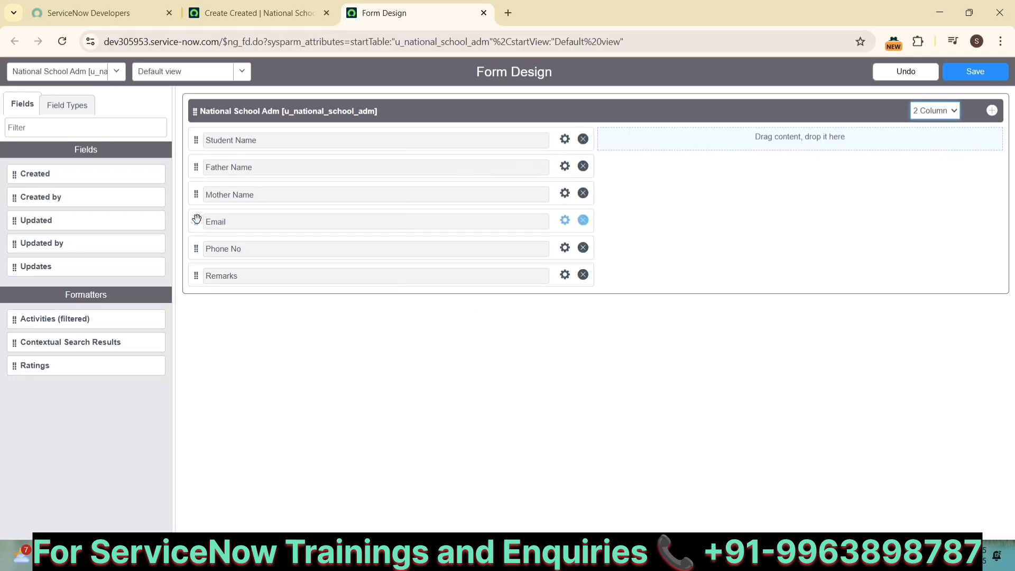
left_click_drag(197, 219, 602, 139)
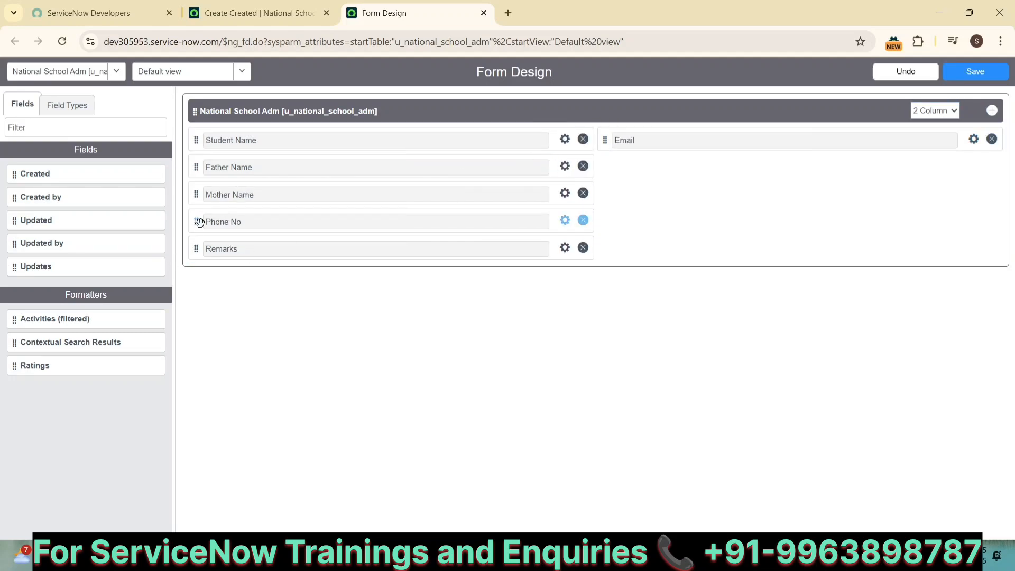
left_click_drag(199, 222, 609, 170)
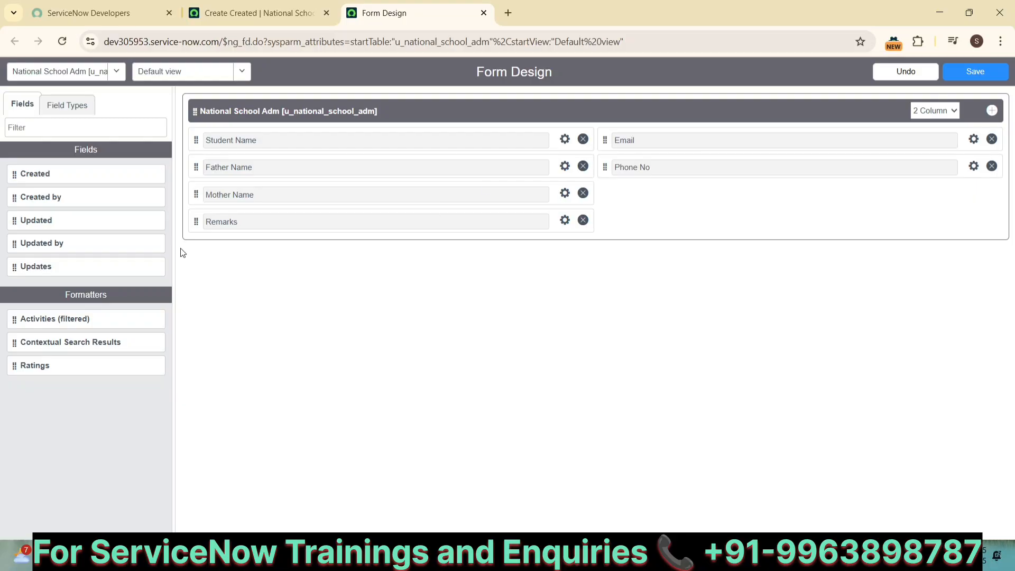
left_click_drag(193, 222, 614, 194)
left_click(978, 72)
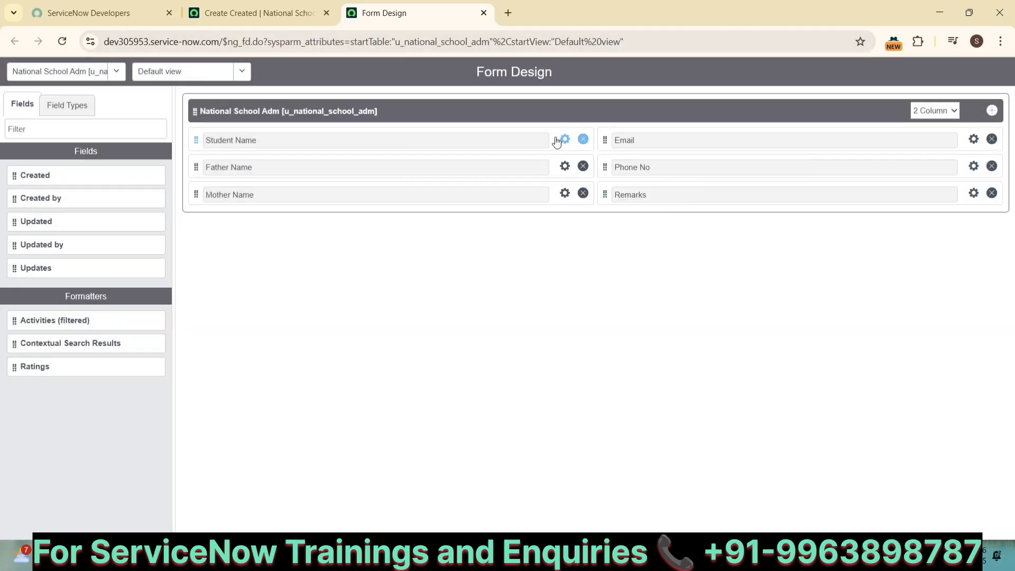
left_click(303, 18)
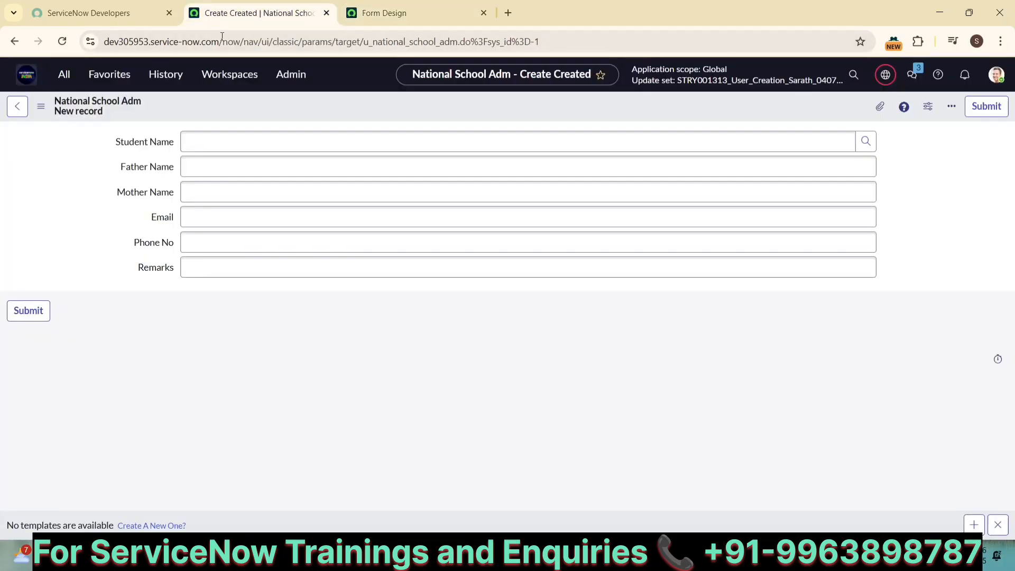
Reload the new-record form to show the two-column layout and bring up the update set picker
left_click(65, 45)
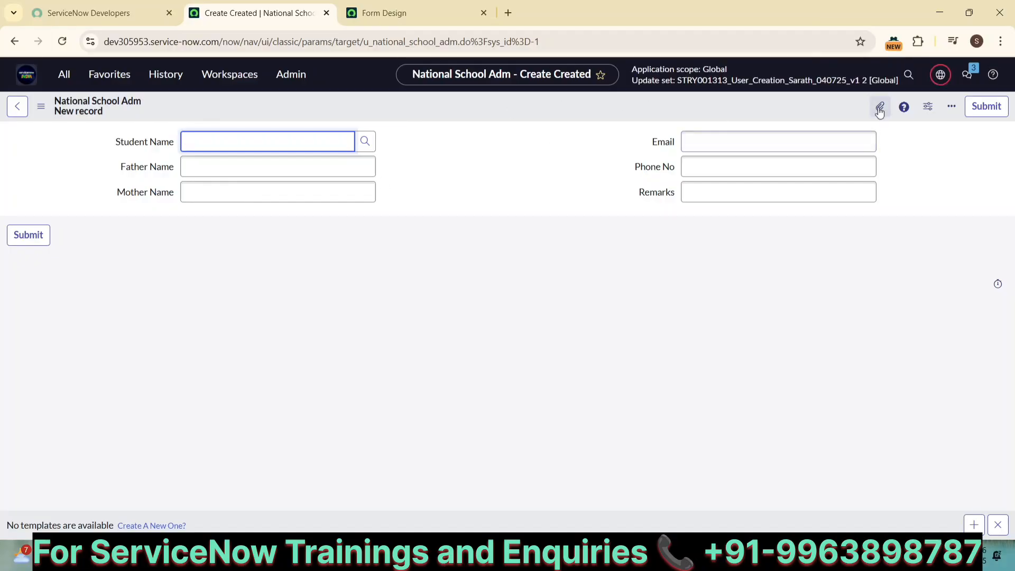
left_click(885, 75)
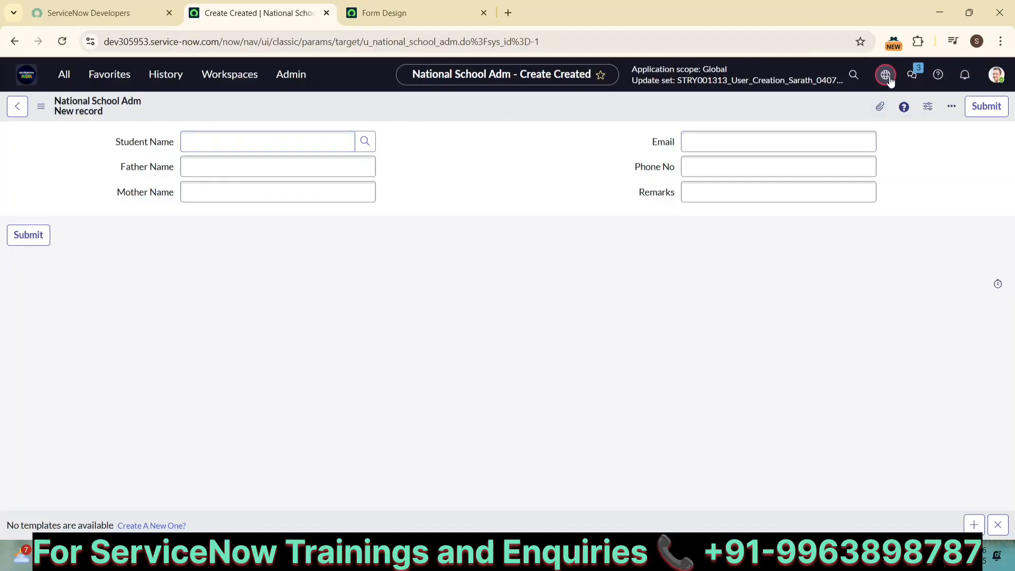
Set the STRY001313 update set's State to Complete and save it
left_click(978, 139)
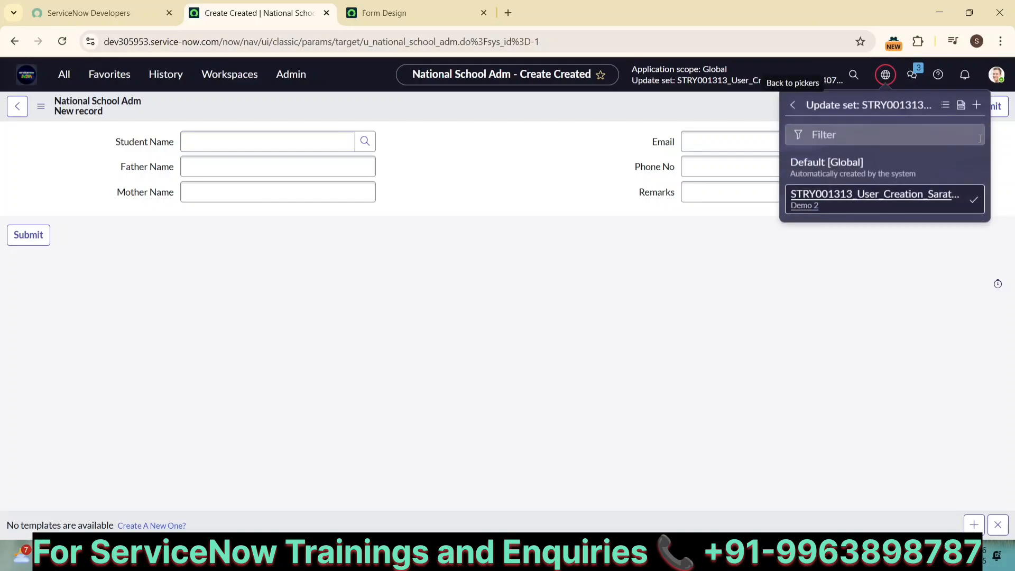
left_click(945, 107)
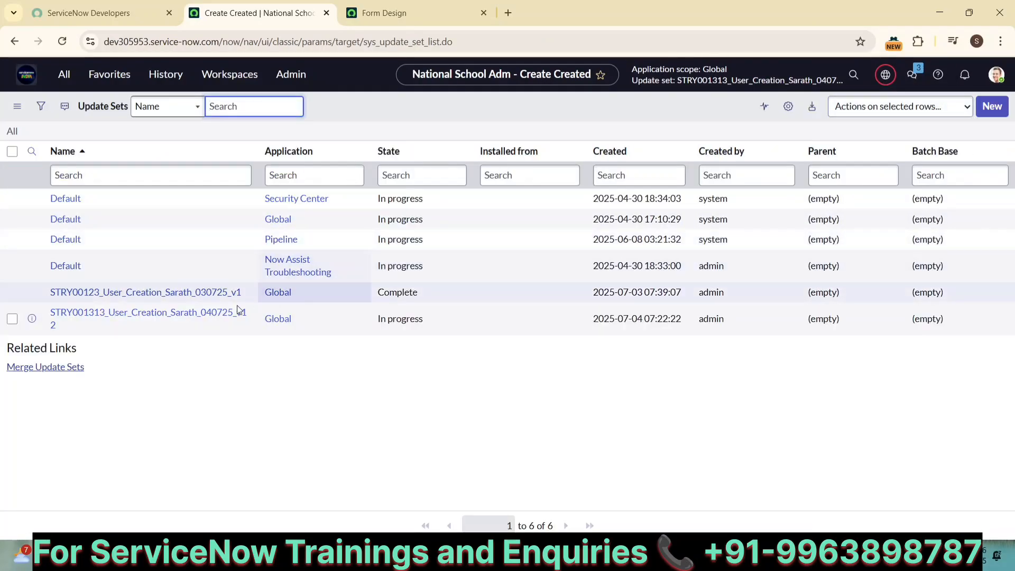
left_click(167, 316)
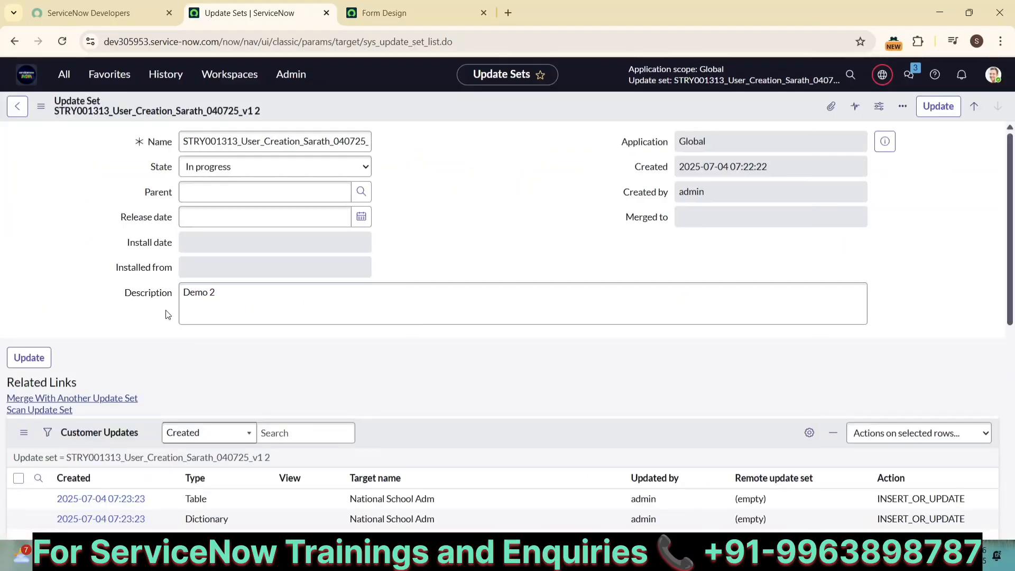
left_click(340, 171)
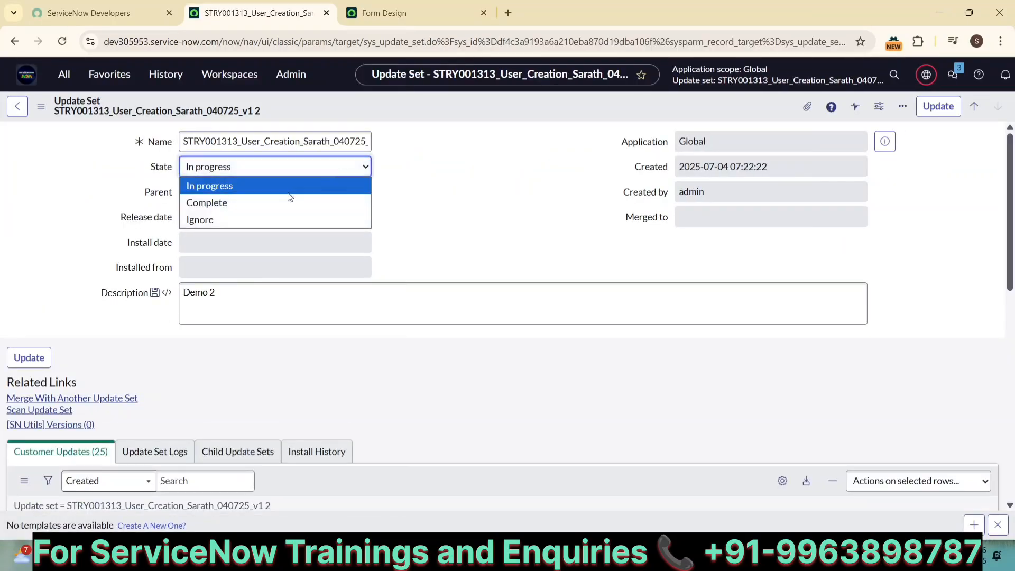
left_click(259, 208)
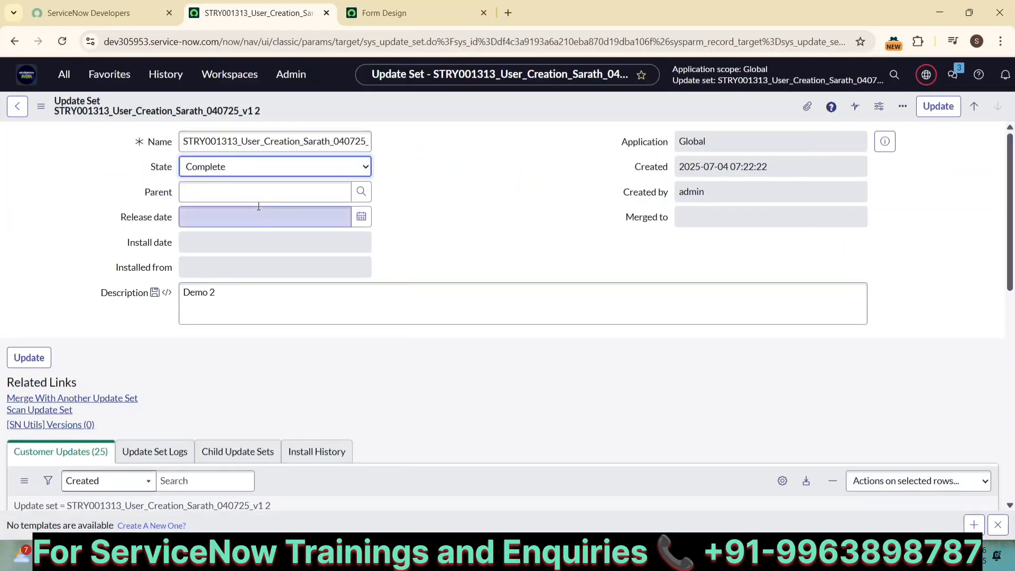
left_click(42, 108)
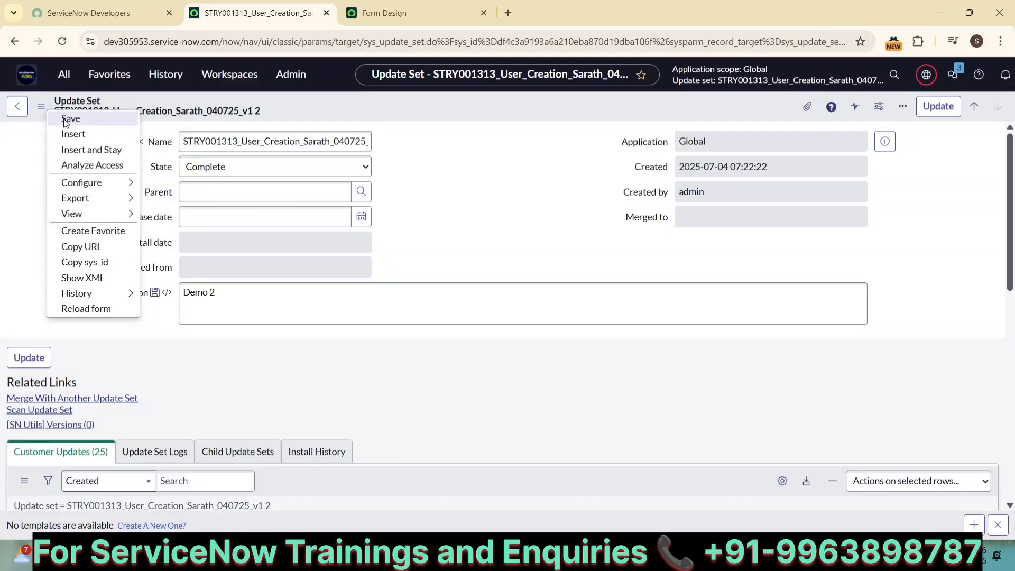
left_click(65, 119)
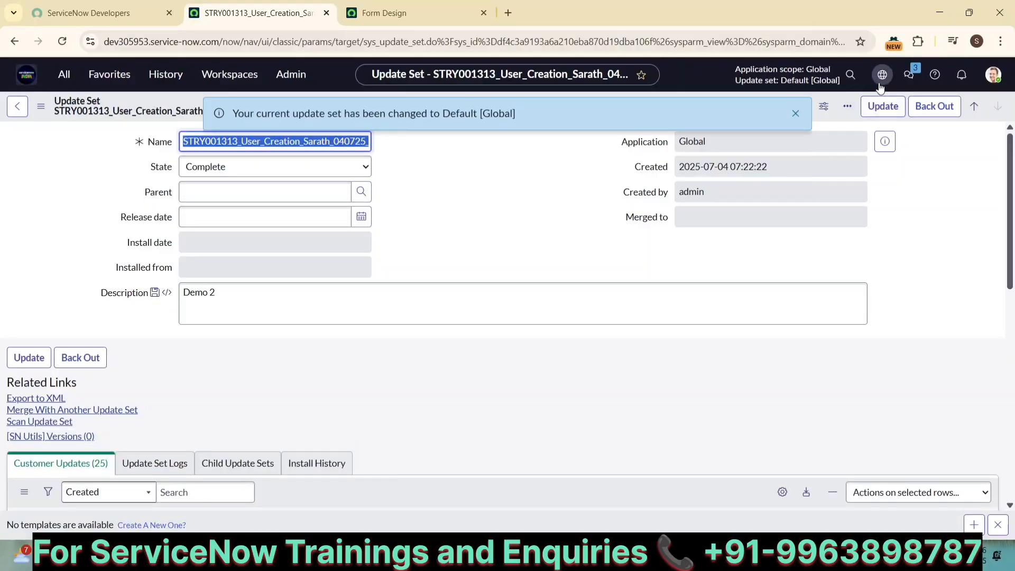
Confirm Default [Global] is now the current update set and review the completed set
left_click(880, 81)
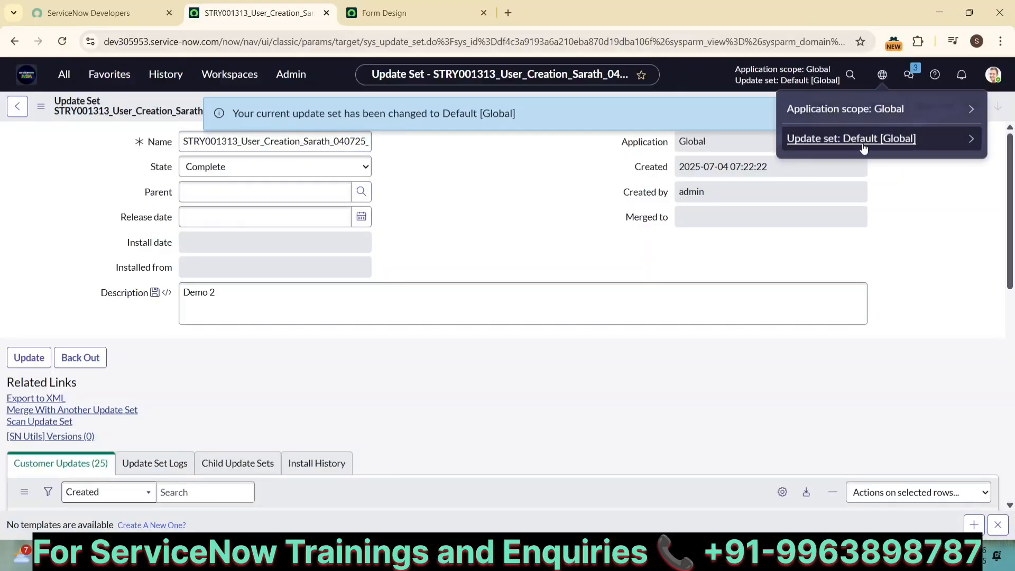
left_click(517, 190)
scroll(515, 188, "down", 4)
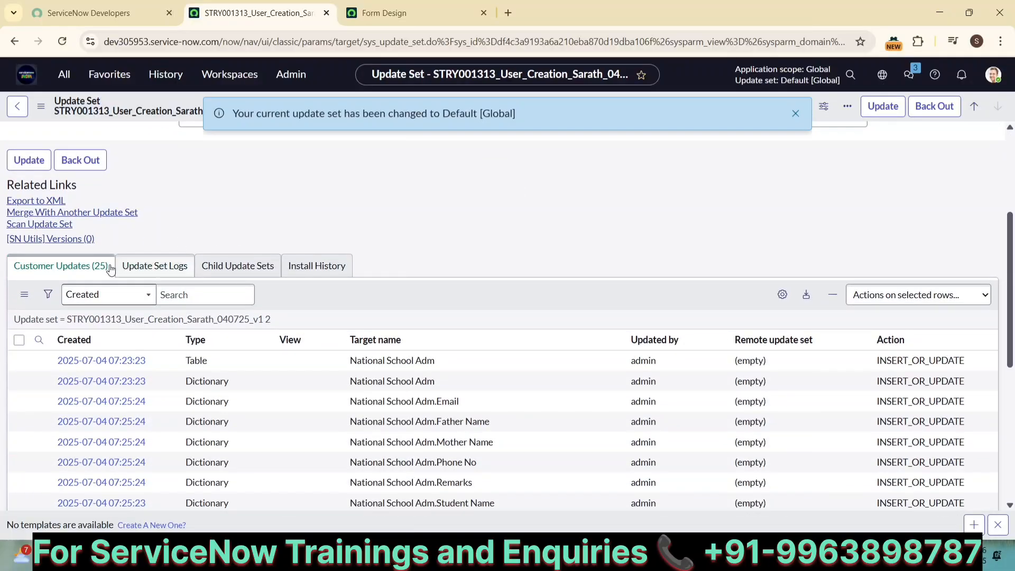
scroll(170, 371, "down", 2)
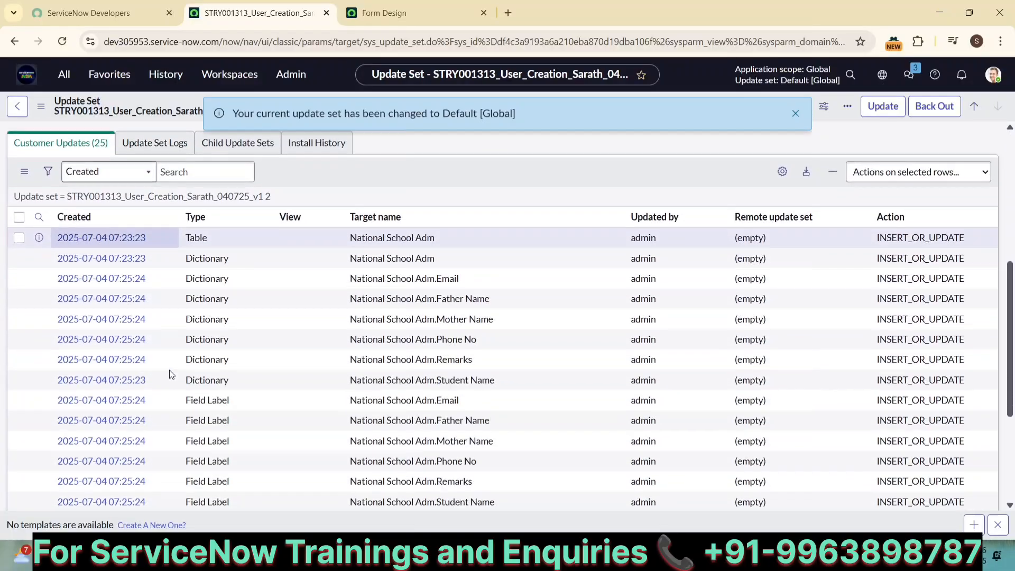
scroll(169, 373, "down", 3)
scroll(169, 372, "up", 10)
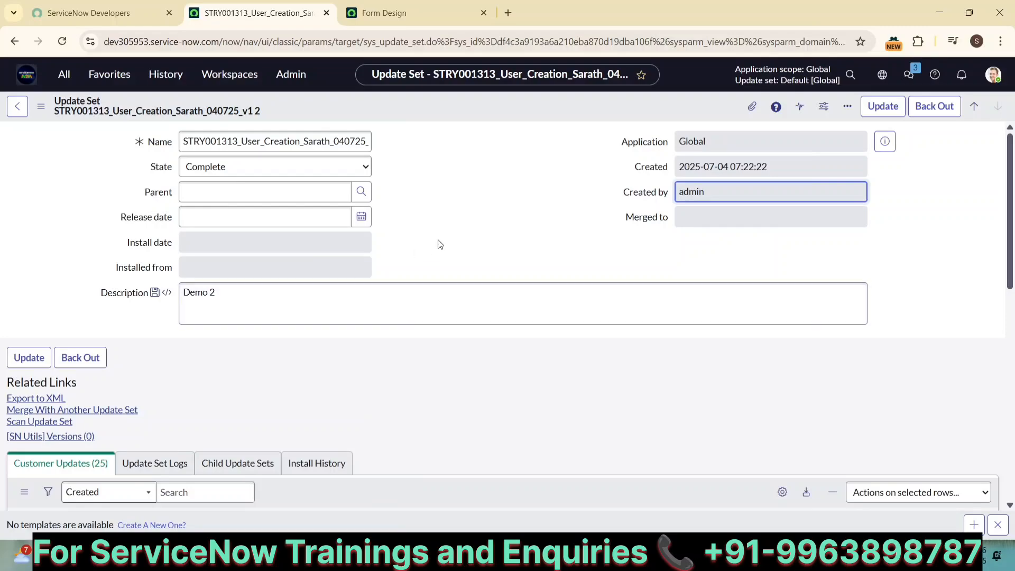
left_click(440, 245)
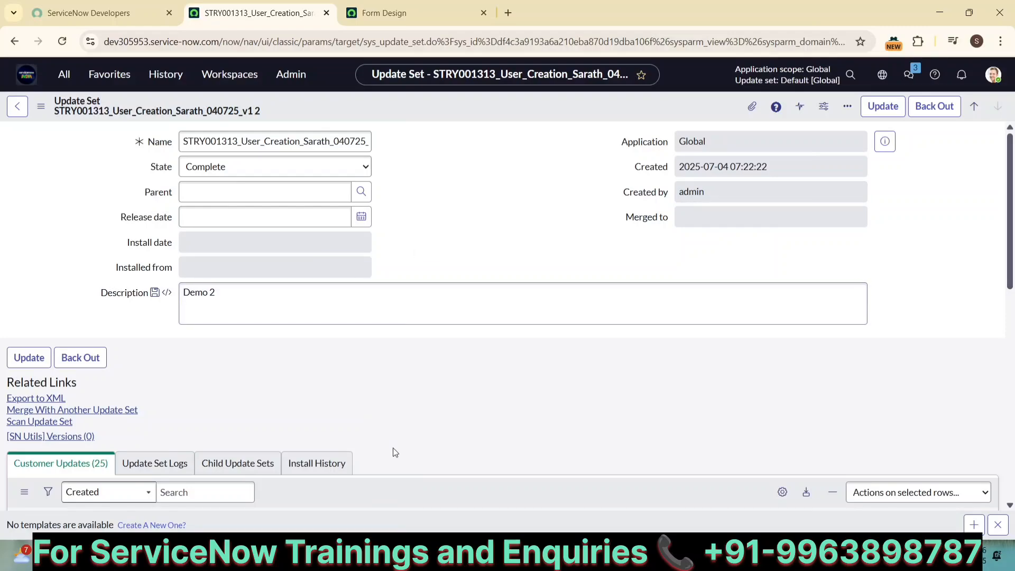
Return to the India 1947 instance and open Remote Instances by filtering for 'remote in'
left_click(265, 489)
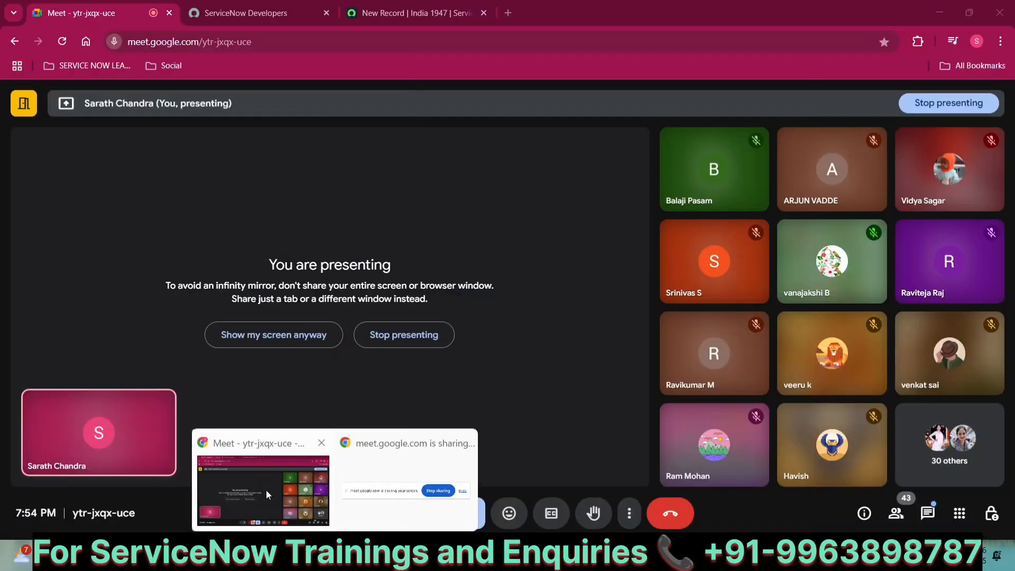
left_click(365, 14)
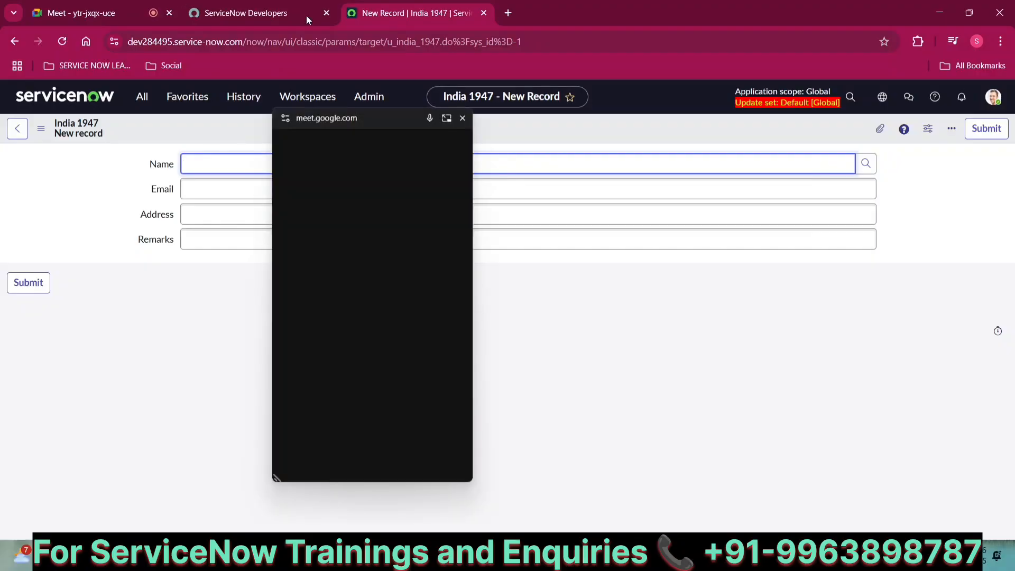
left_click_drag(405, 125, 137, 559)
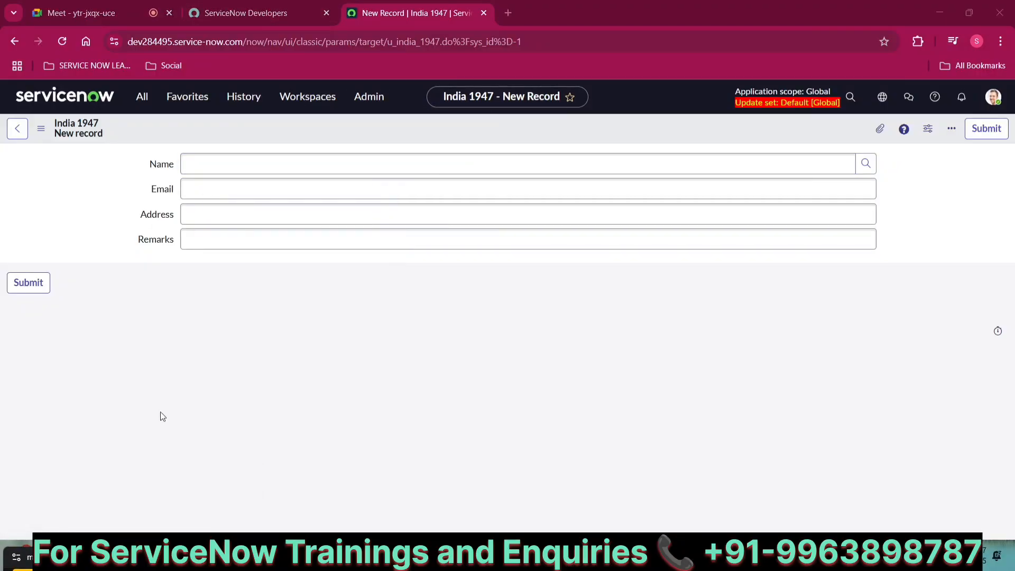
left_click(239, 21)
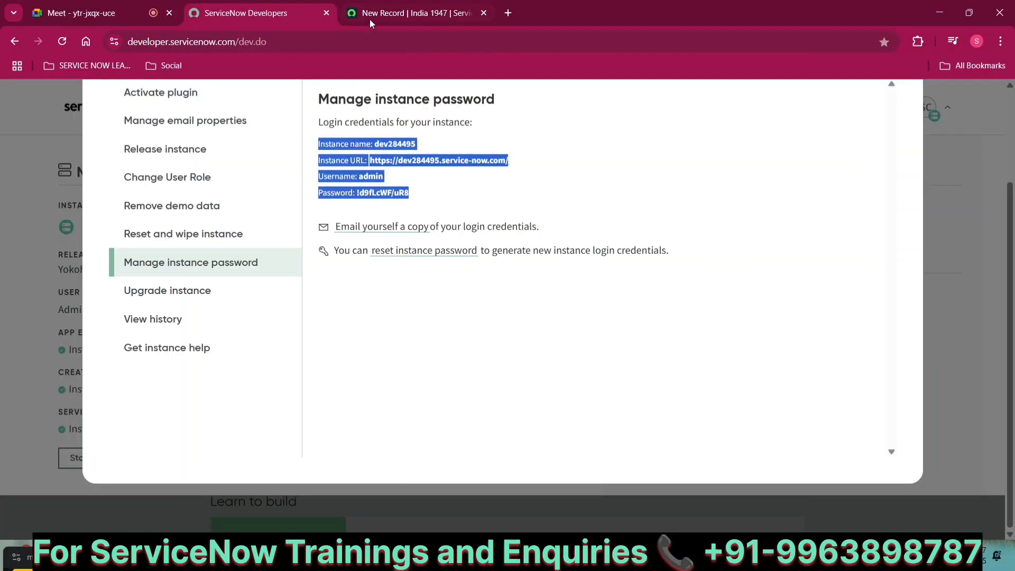
left_click(372, 21)
left_click(141, 97)
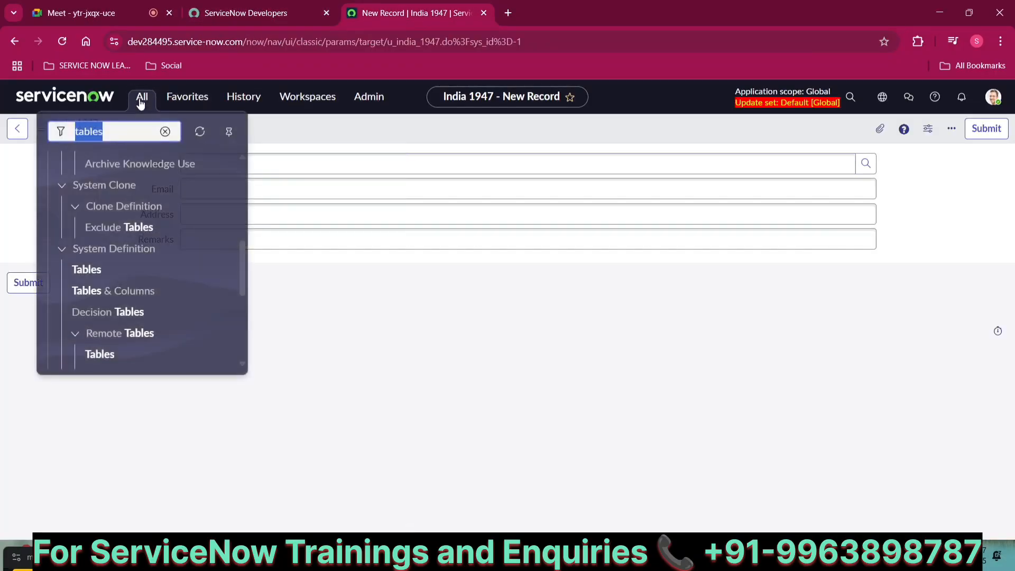
type("remote")
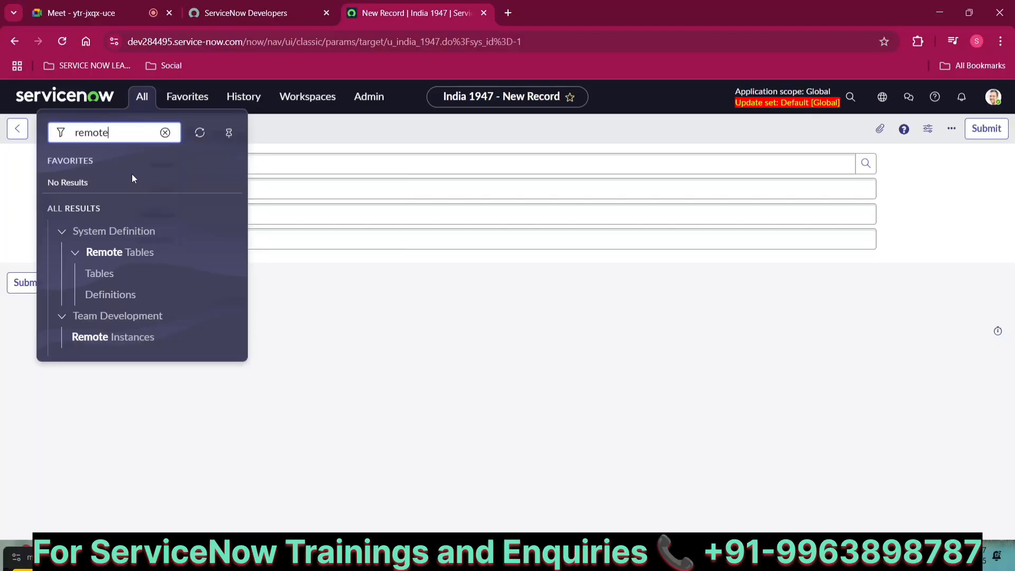
type(" in")
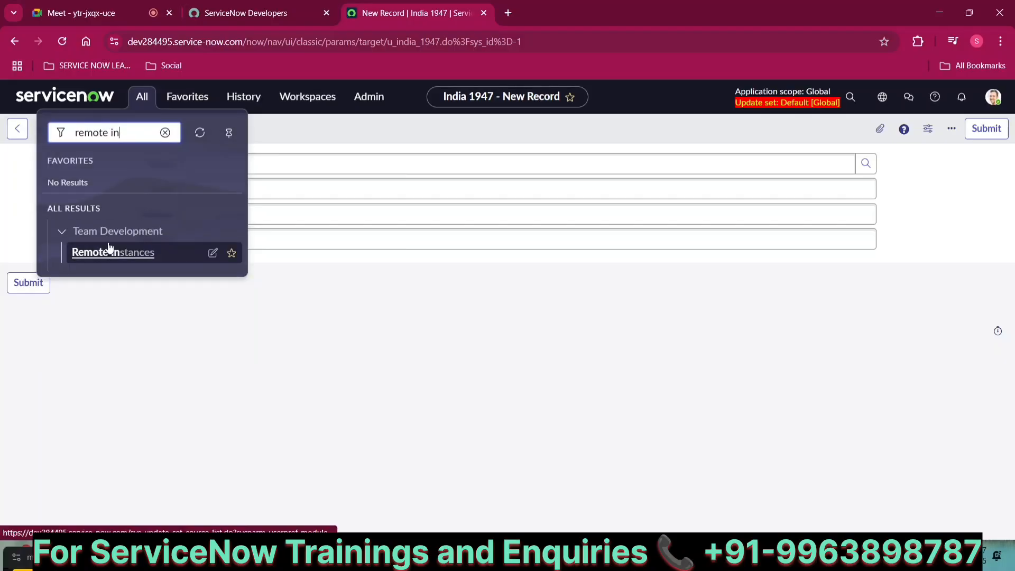
left_click(106, 252)
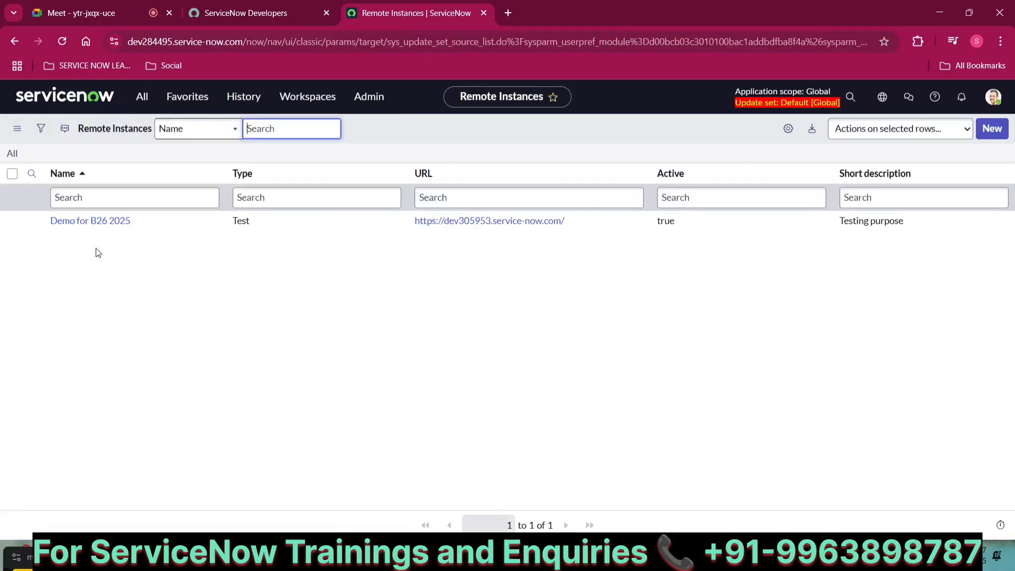
Test the connection to Demo for B26 2025 and retrieve its completed update sets
left_click(95, 223)
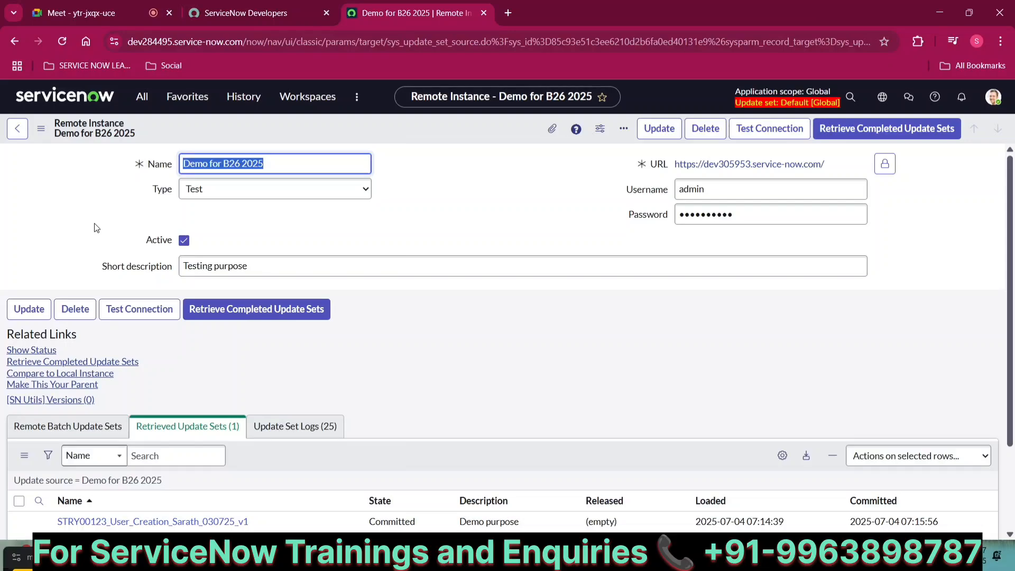
left_click(776, 140)
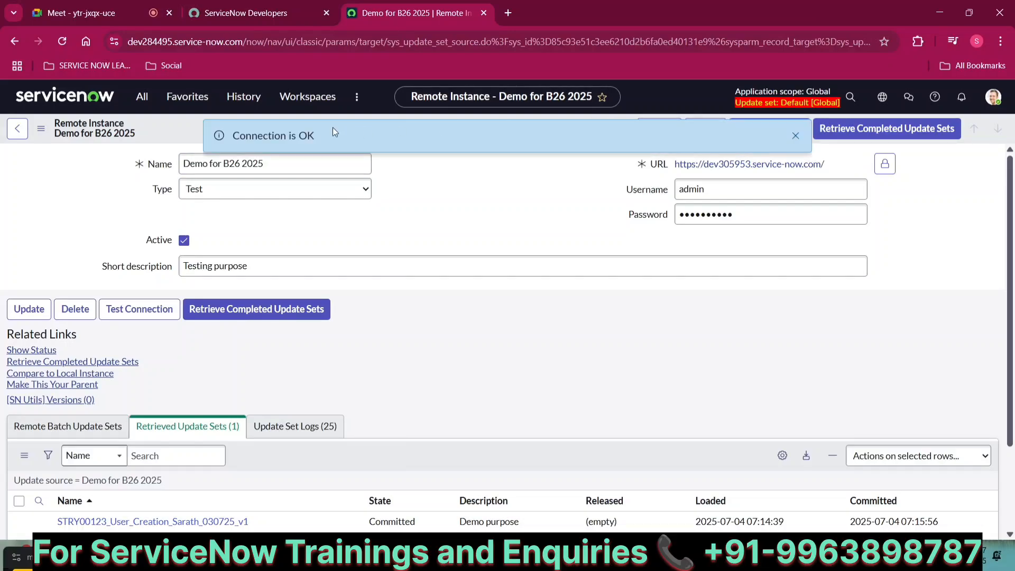
left_click(795, 136)
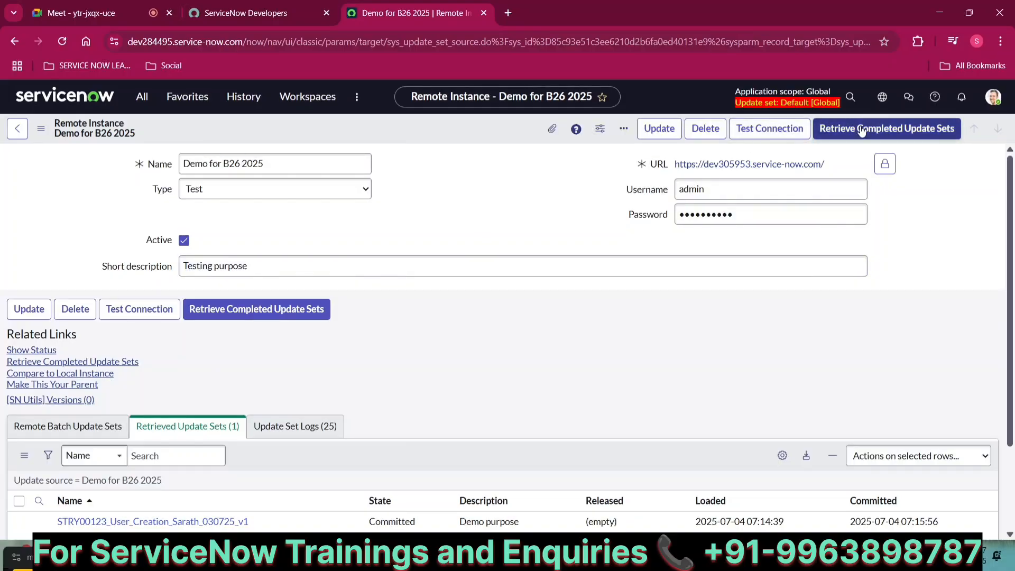
left_click(891, 136)
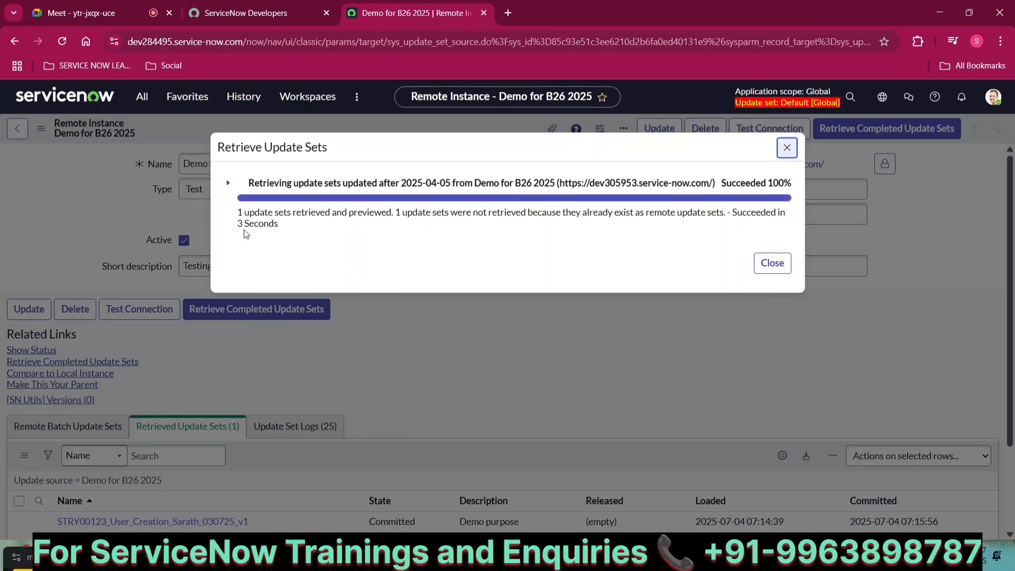
left_click(768, 264)
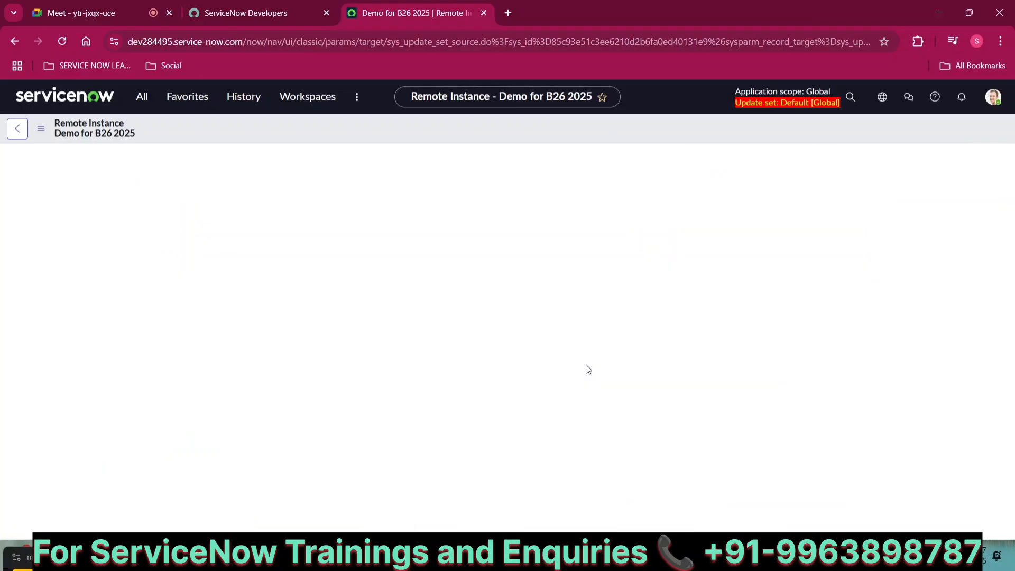
scroll(586, 364, "down", 3)
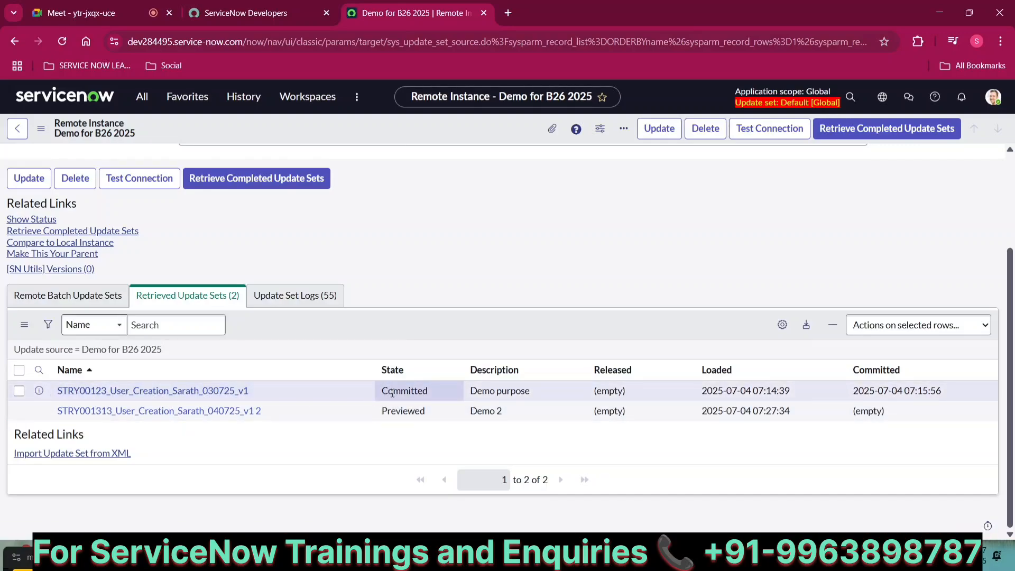
Commit the retrieved STRY001313 update set, inserting 25 records with no collisions
left_click(90, 418)
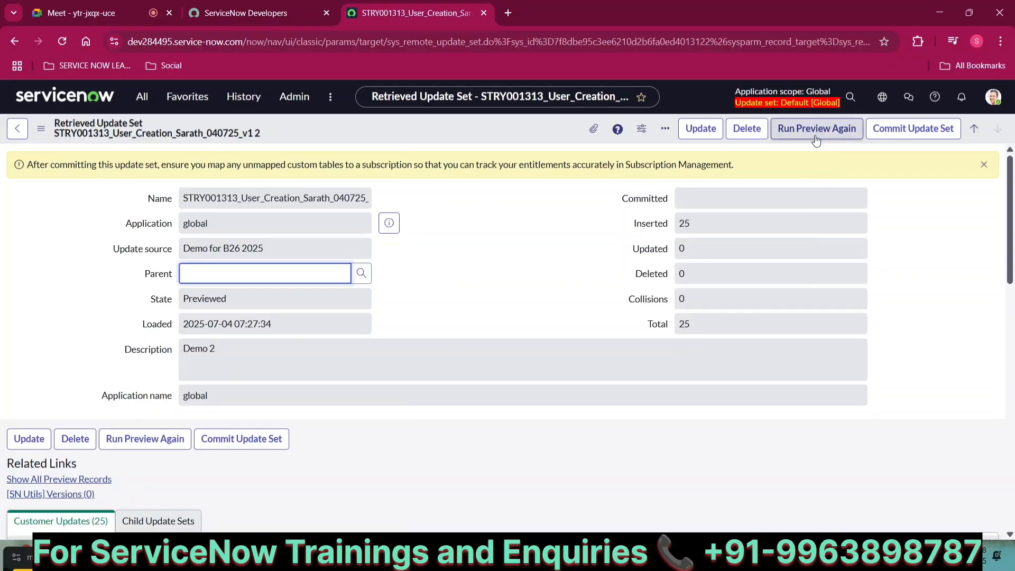
left_click(880, 131)
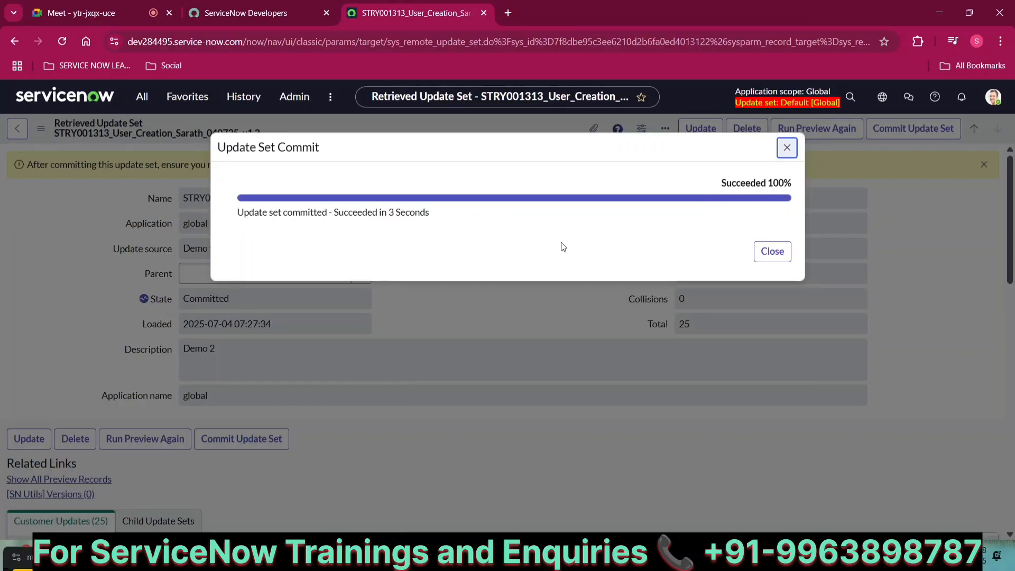
left_click(772, 252)
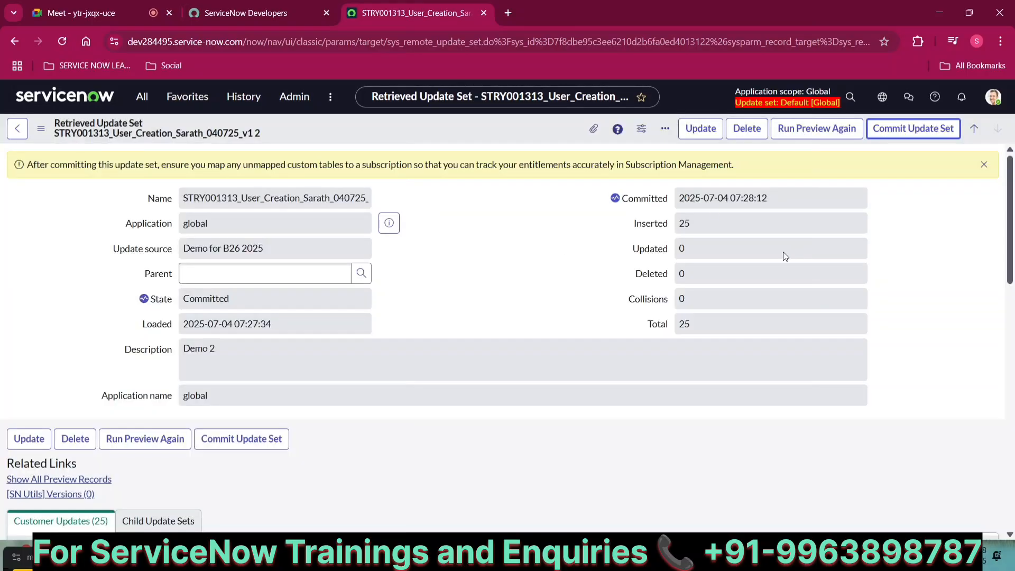
Find Tables via the 'tables' filter, open National School Adm, and show its blank record form
left_click(242, 105)
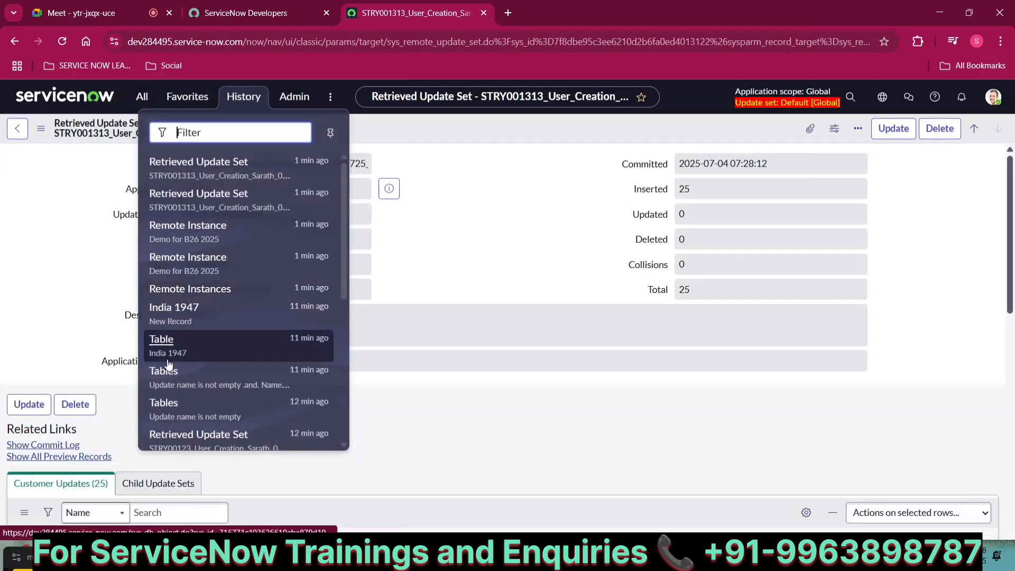
left_click(142, 100)
key("ctrl+a")
type("tables")
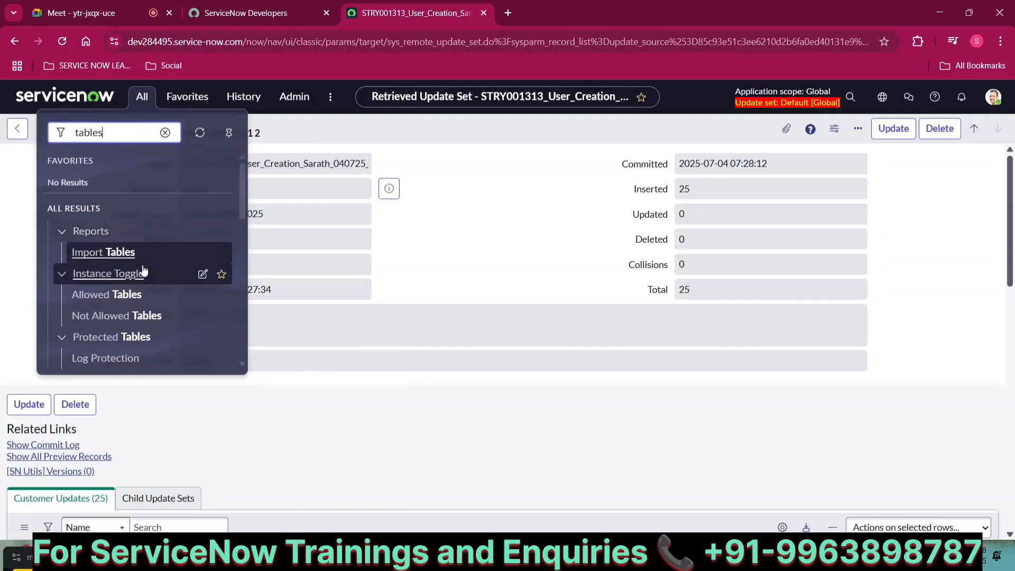
scroll(117, 270, "down", 7)
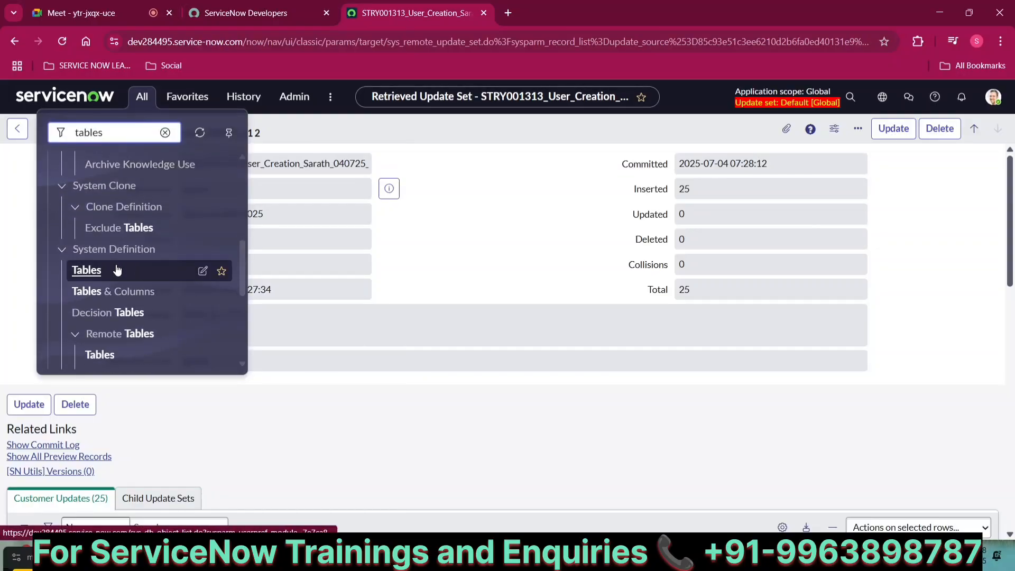
left_click(87, 271)
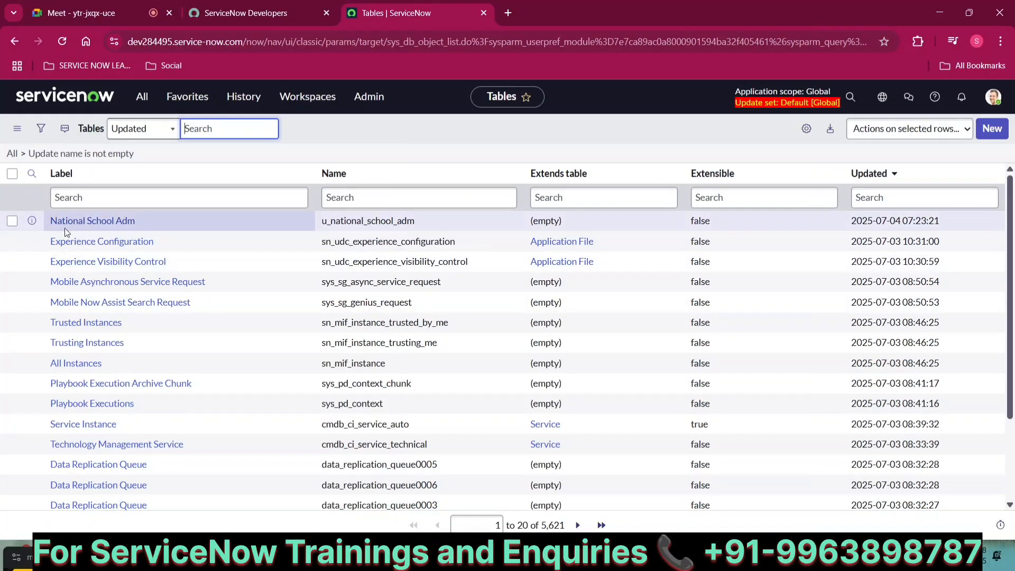
left_click(84, 228)
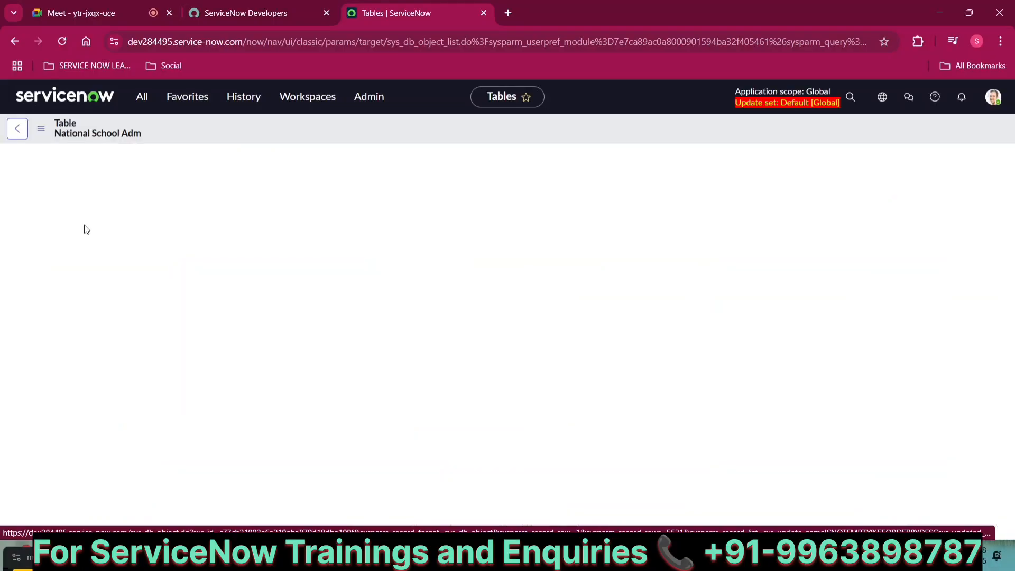
scroll(200, 319, "down", 1)
scroll(200, 318, "down", 7)
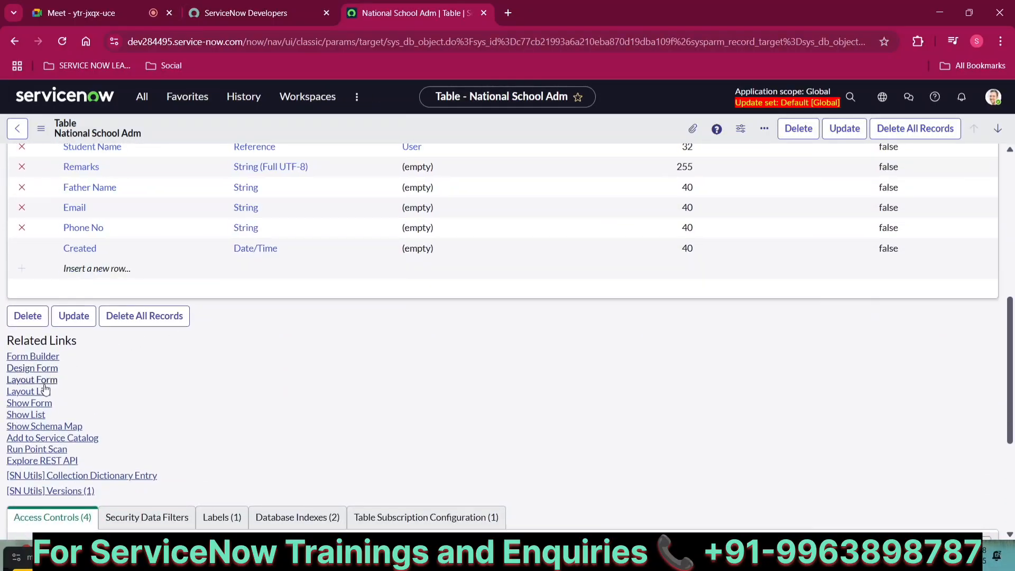
left_click(41, 405)
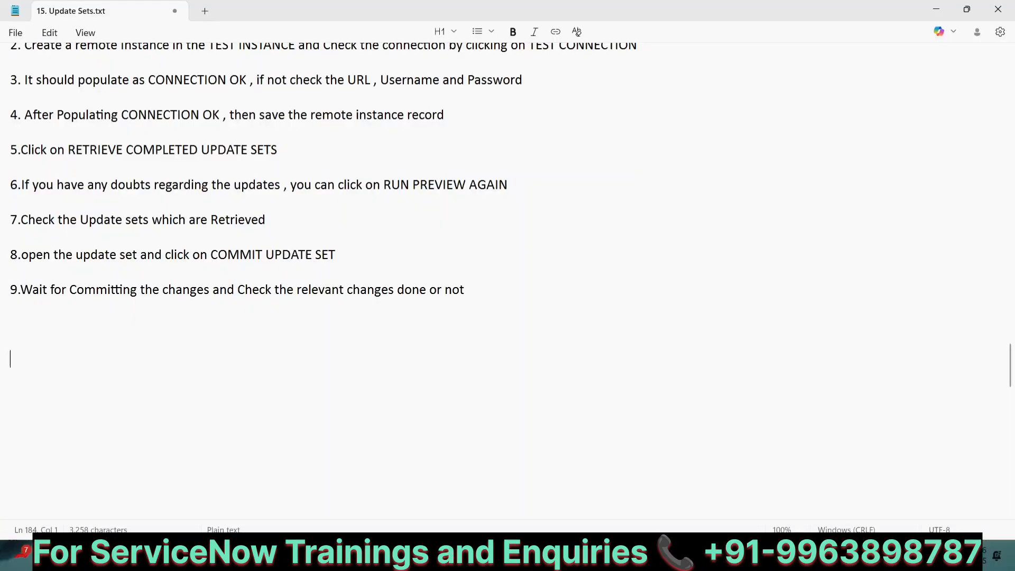
Type list items '1. Create an Update set' and '2. Capture the customizations'
type("1.")
type(" Create n")
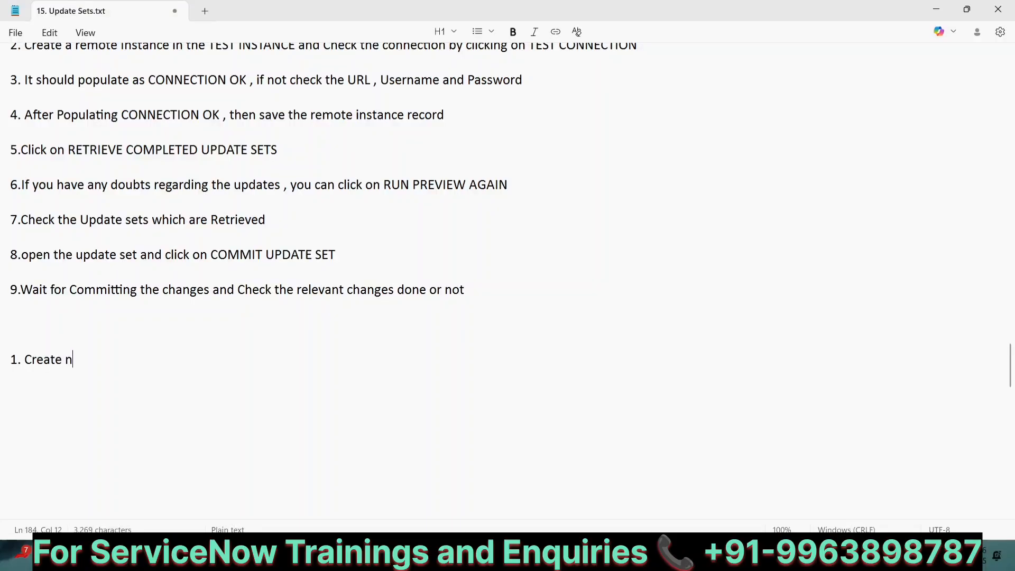
key("BackSpace")
type("an Update set")
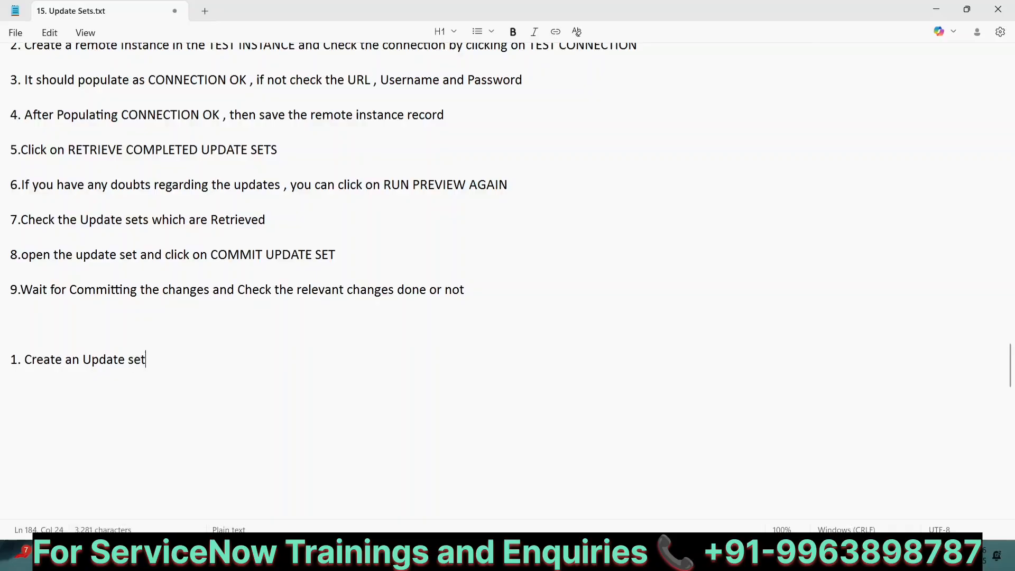
key("Return")
key("Return")
type("2. Cap")
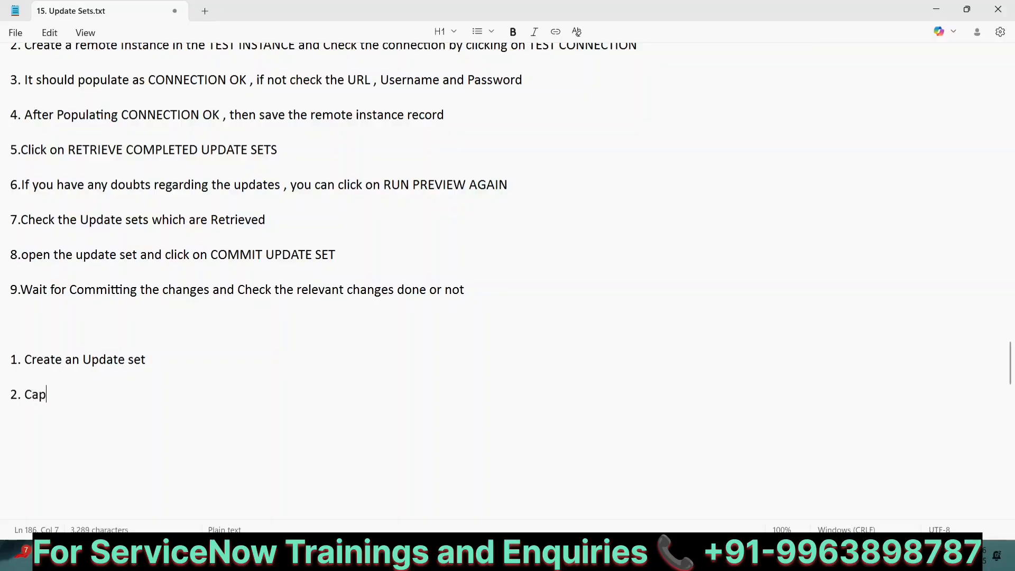
type("ture th")
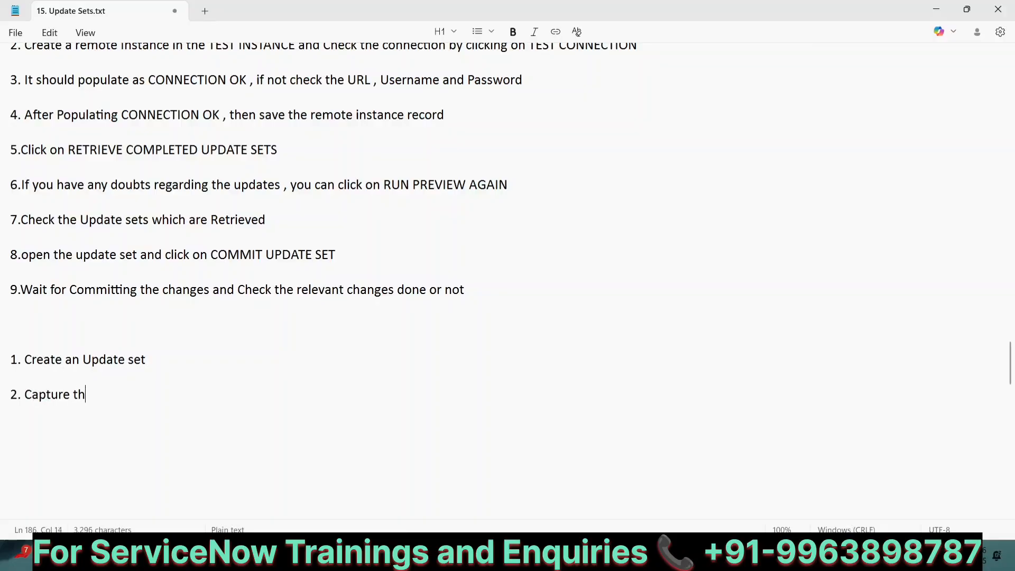
type("e customiz")
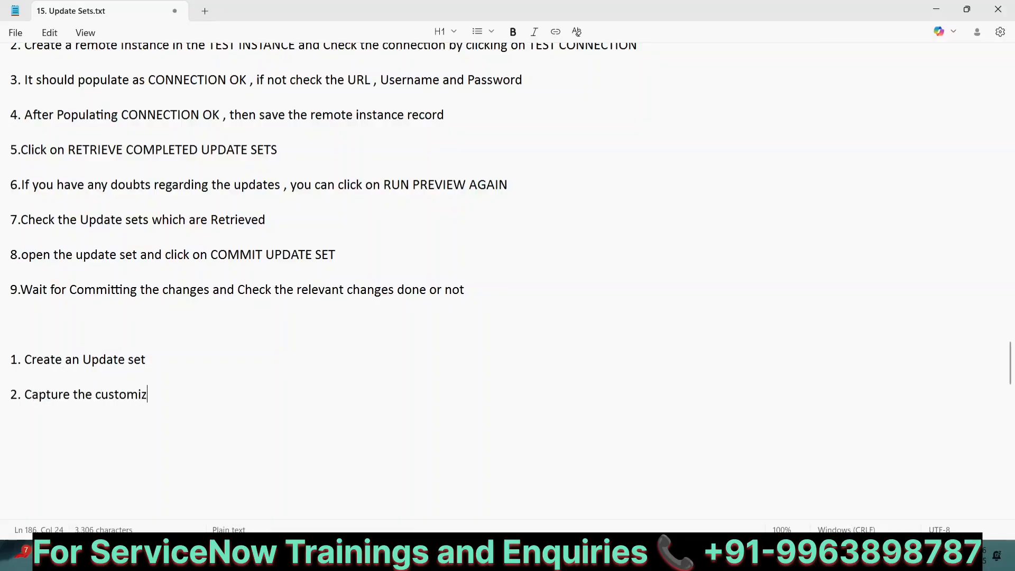
type("ations")
key("Return")
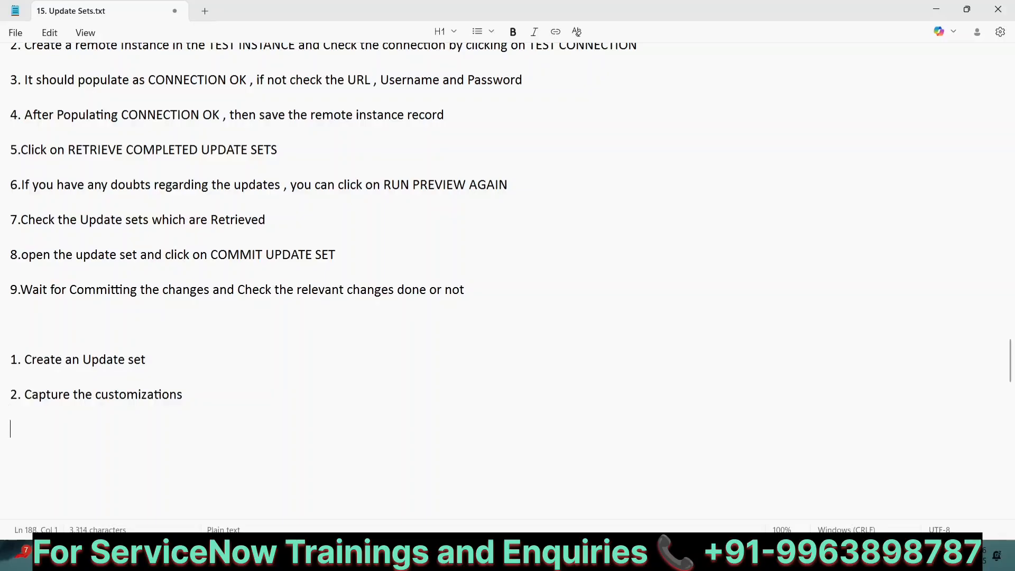
Add items '3.Complete the state of update set' and '4.Export the xml file'
type("3.Ex")
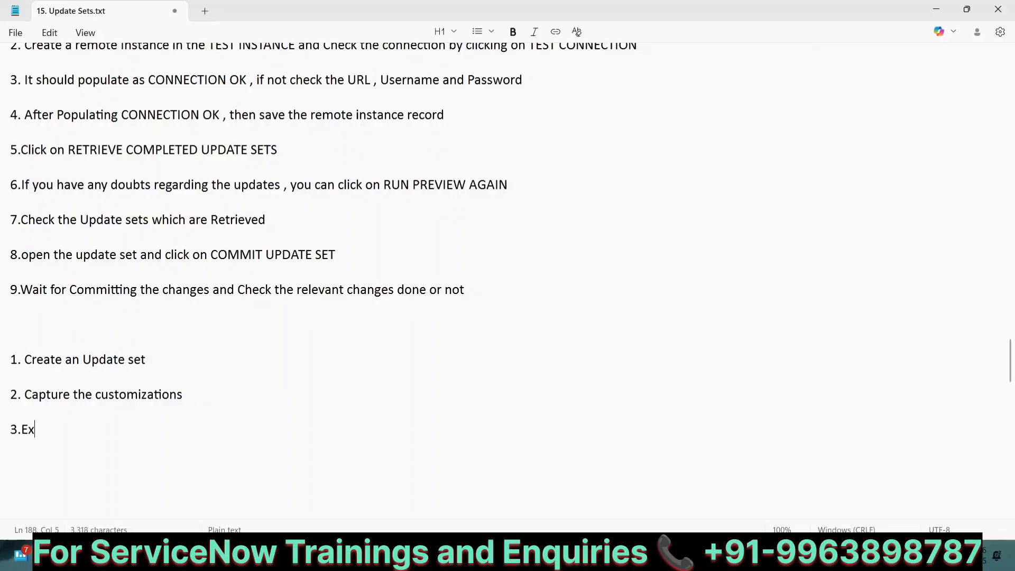
type("po")
key("BackSpace")
key("BackSpace")
key("BackSpace")
key("BackSpace")
type("Complete the s")
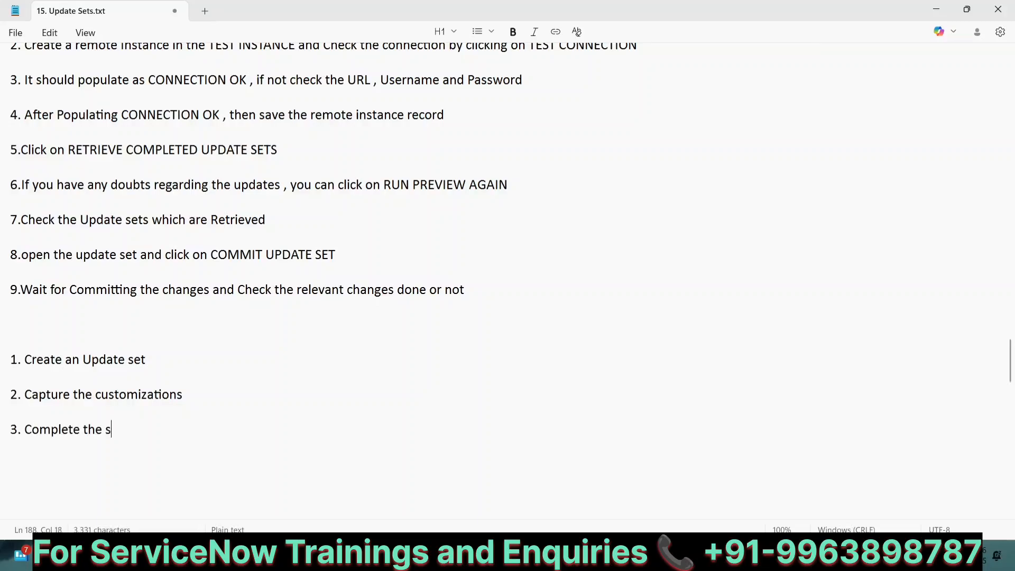
type("tate of up")
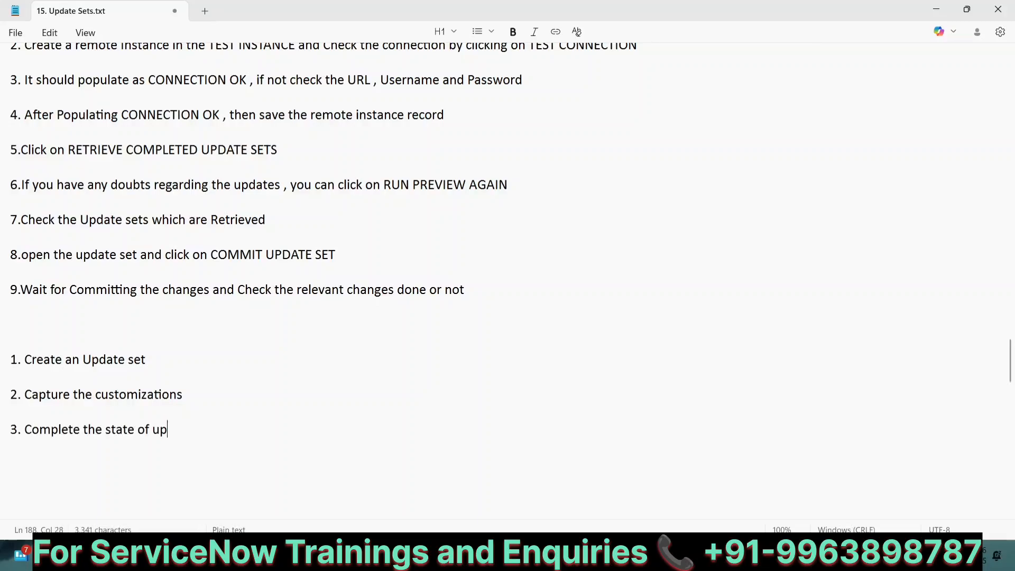
type("date set")
key("Return")
key("Return")
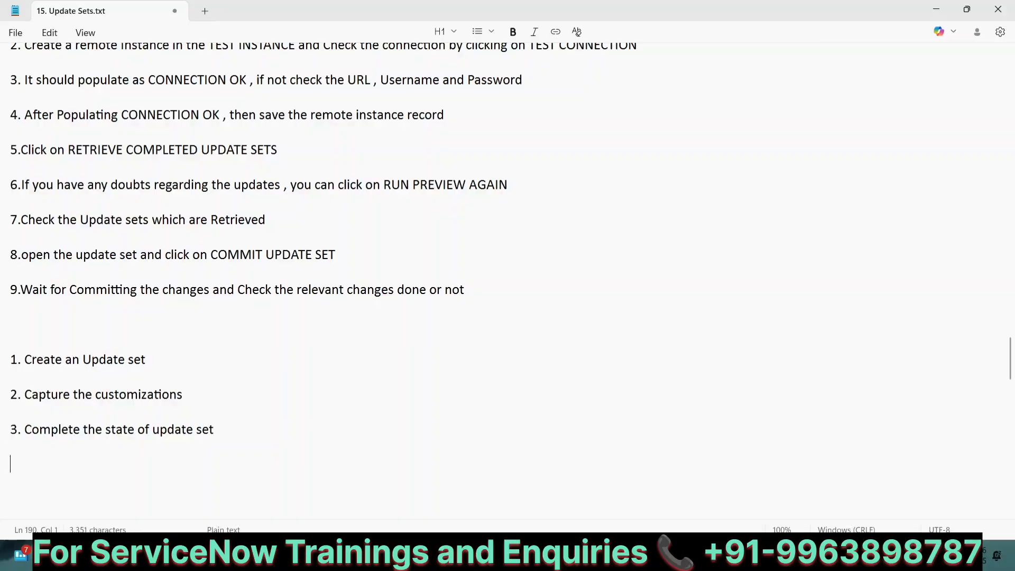
type("4.")
scroll(323, 258, "down", 1)
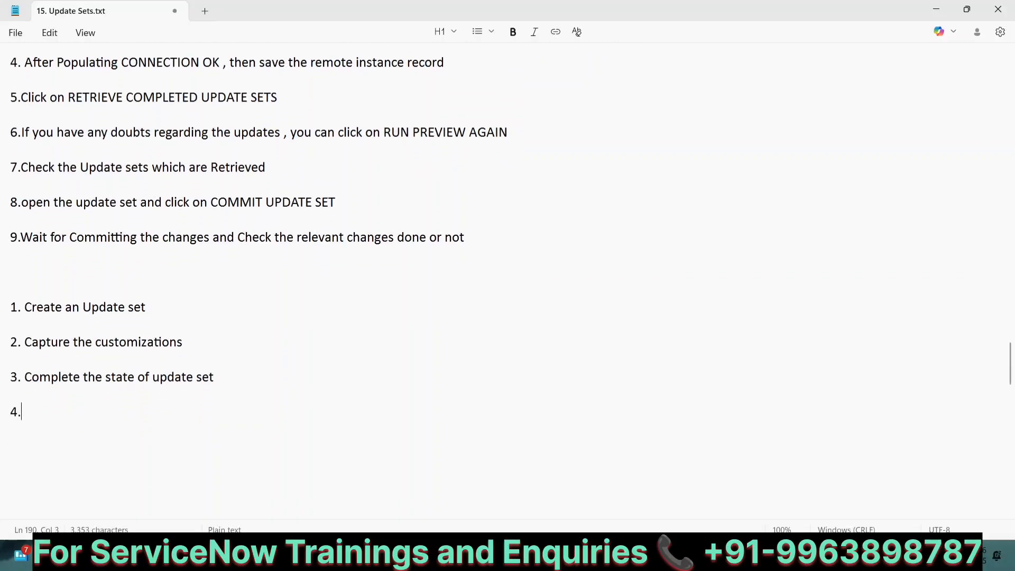
type("Export the")
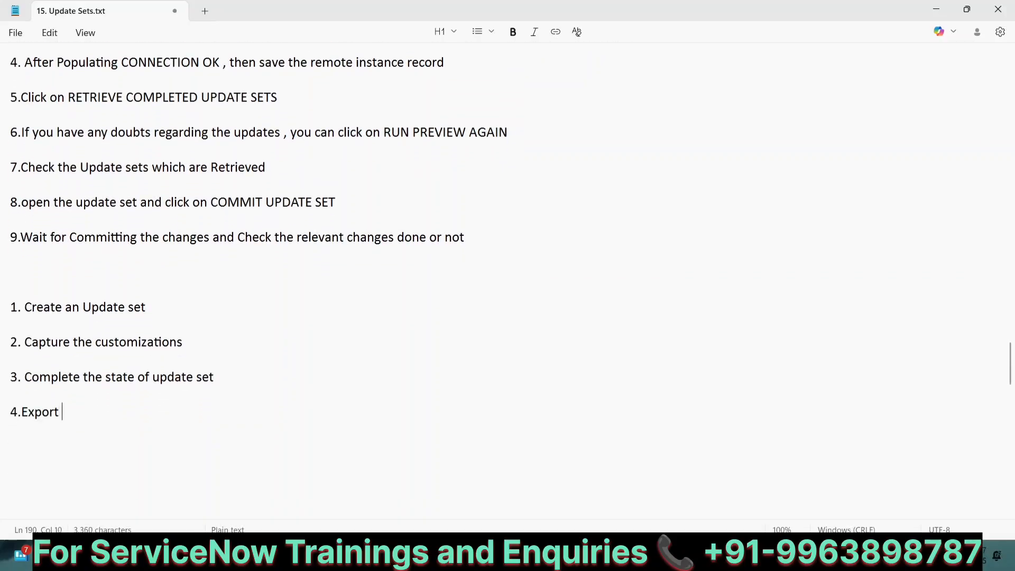
key("BackSpace")
key("BackSpace")
type("l file")
Add items '5. Remote Instance', '6.Backout' and '7. Merge Update set', then return to ServiceNow
key("Return")
key("Return")
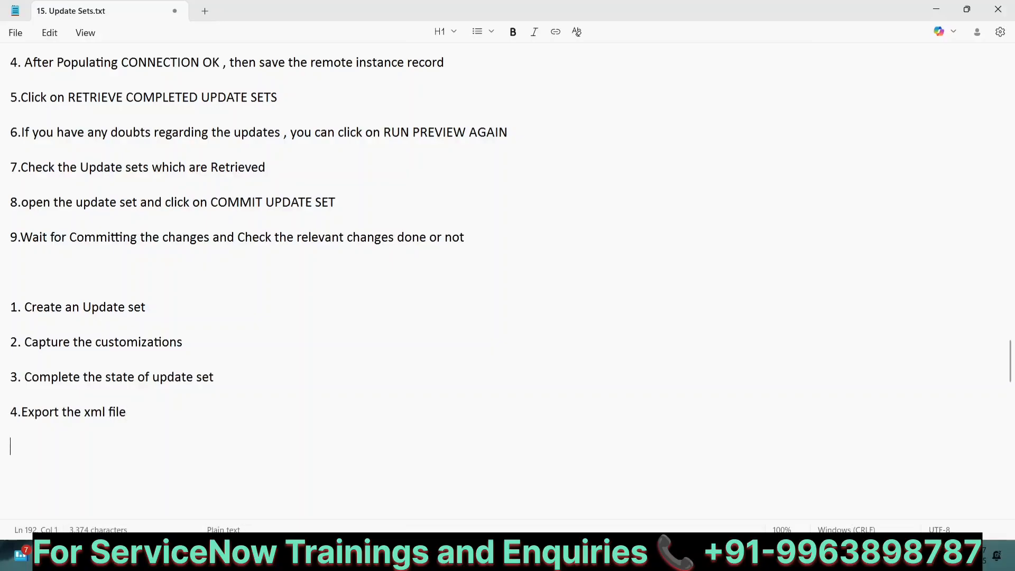
type("5. Remote Instance")
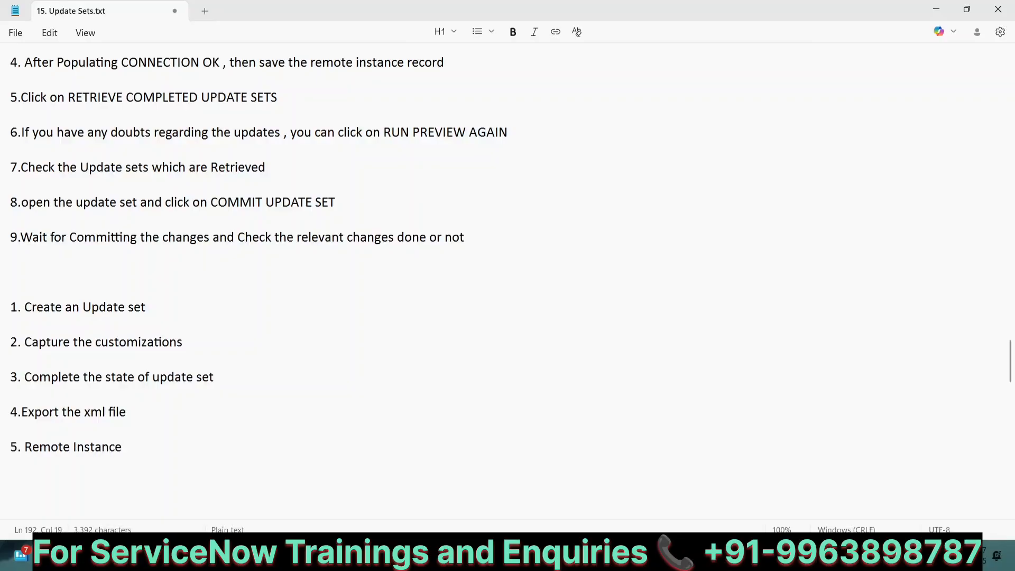
key("Return")
key("Return")
key("Return")
key("Return")
key("Return")
key("Return")
key("Return")
key("Return")
key("Return")
key("Return")
key("Return")
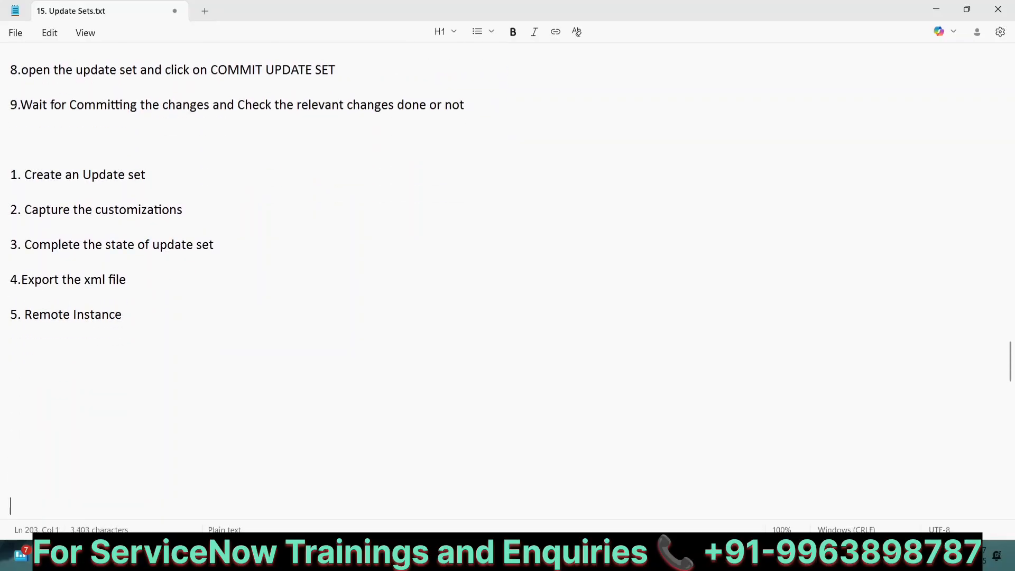
key("Return")
key("Return")
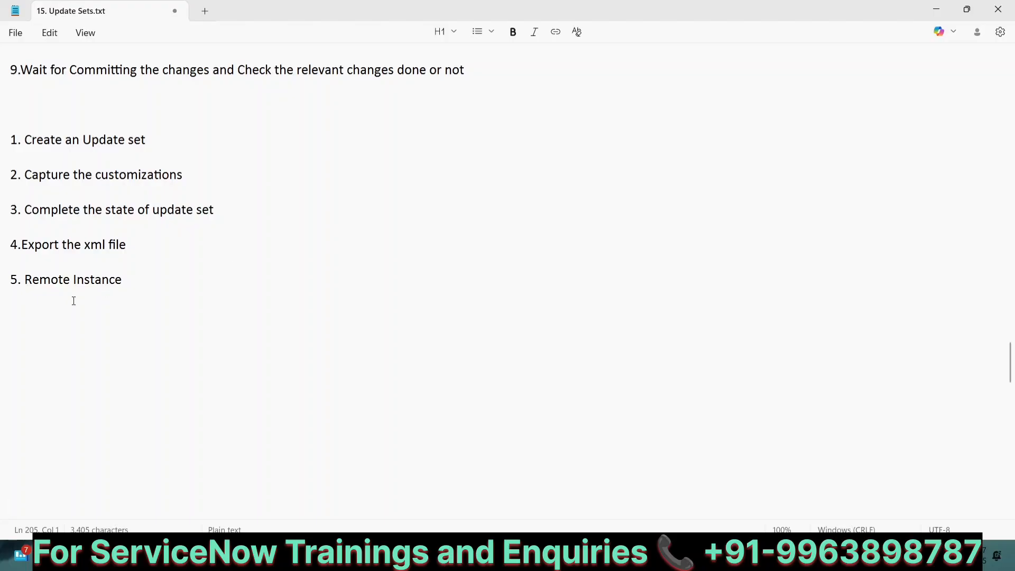
left_click(33, 314)
type("6.Backout")
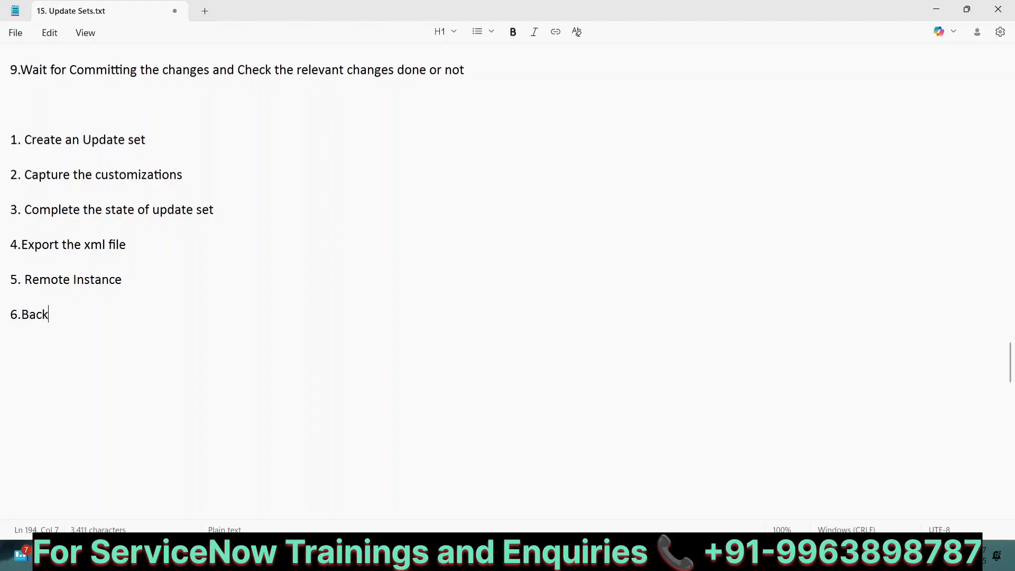
key("Return")
key("Return")
type("7. Merge ")
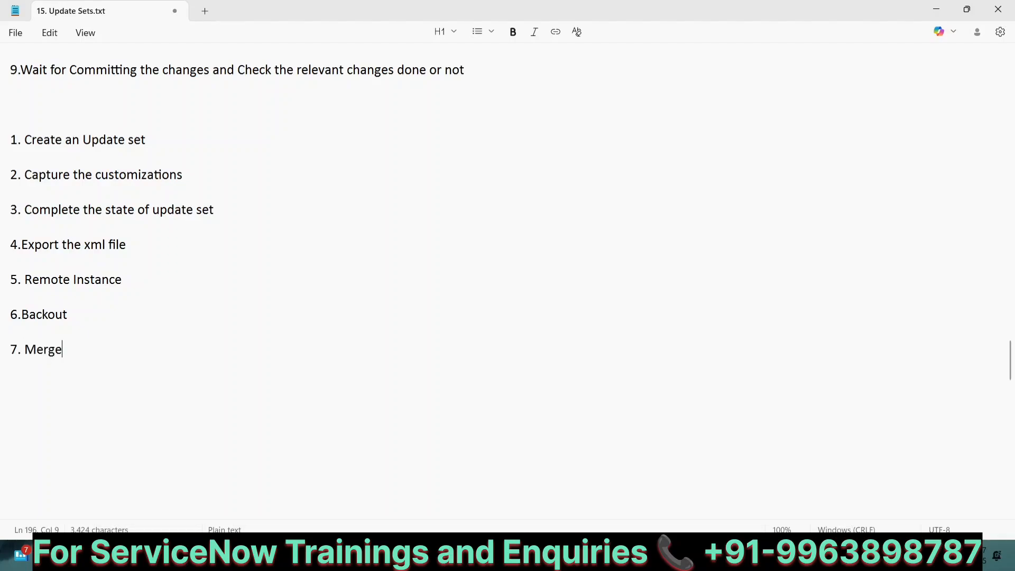
type("Update")
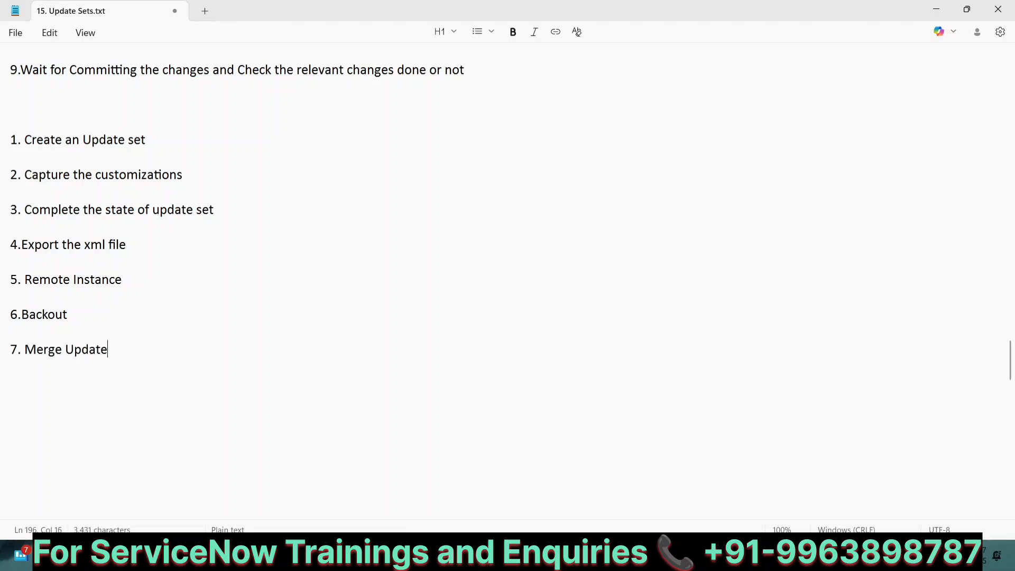
type(" set")
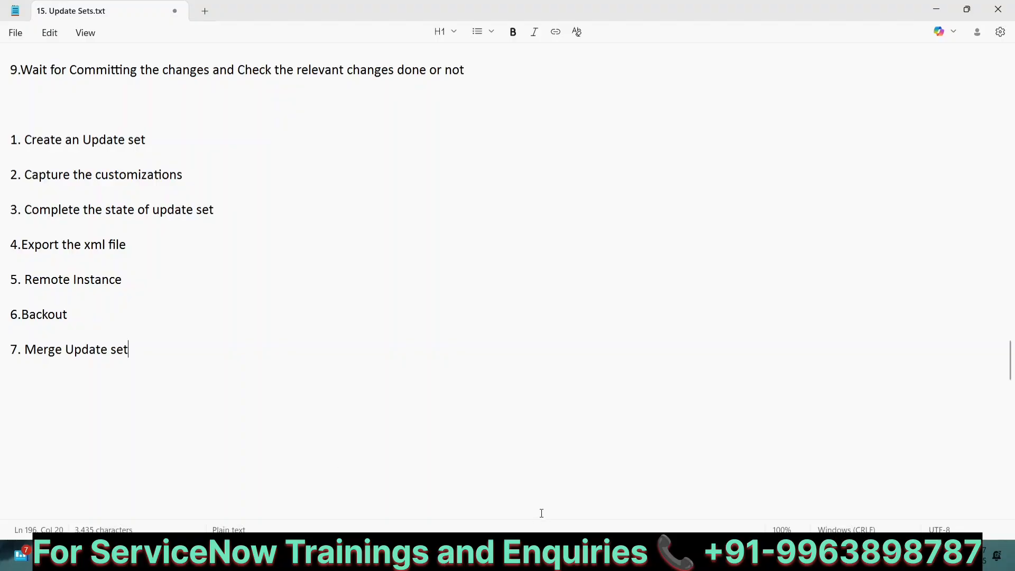
left_click(684, 554)
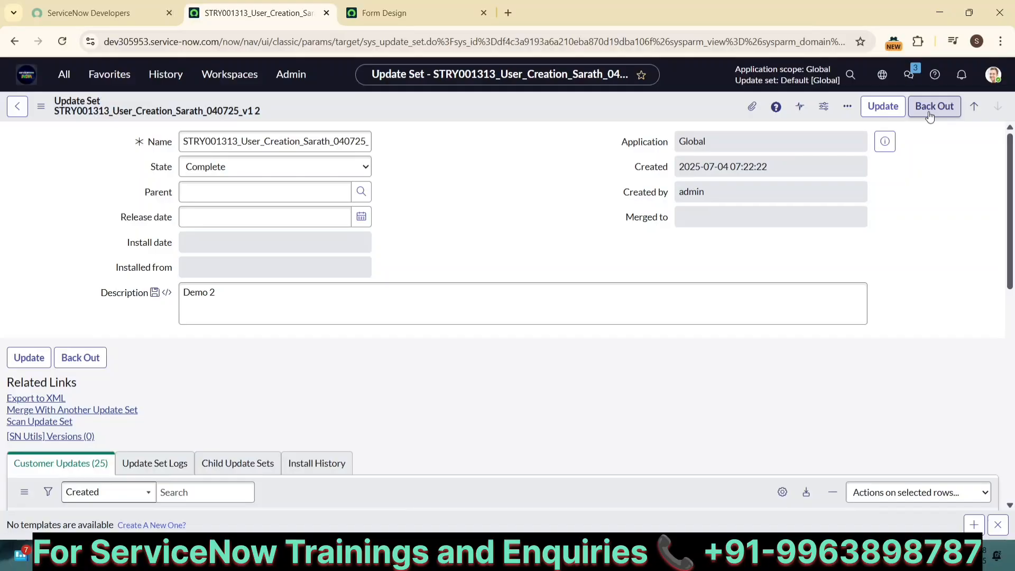
Under 6.Backout, add '>>If any thing done wrong while promoting , we can back out entire process'
left_click(742, 553)
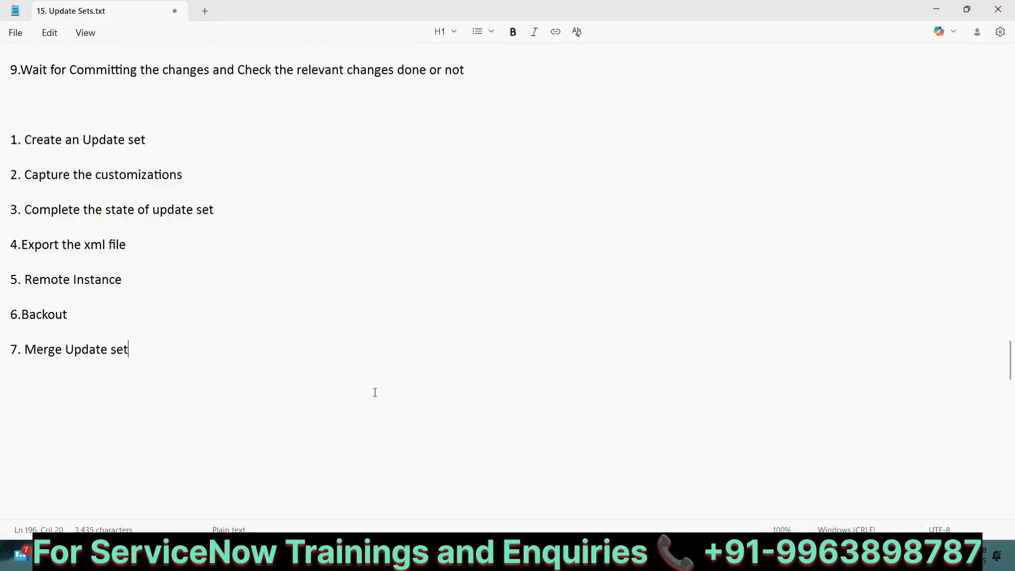
left_click(125, 324)
key("Return")
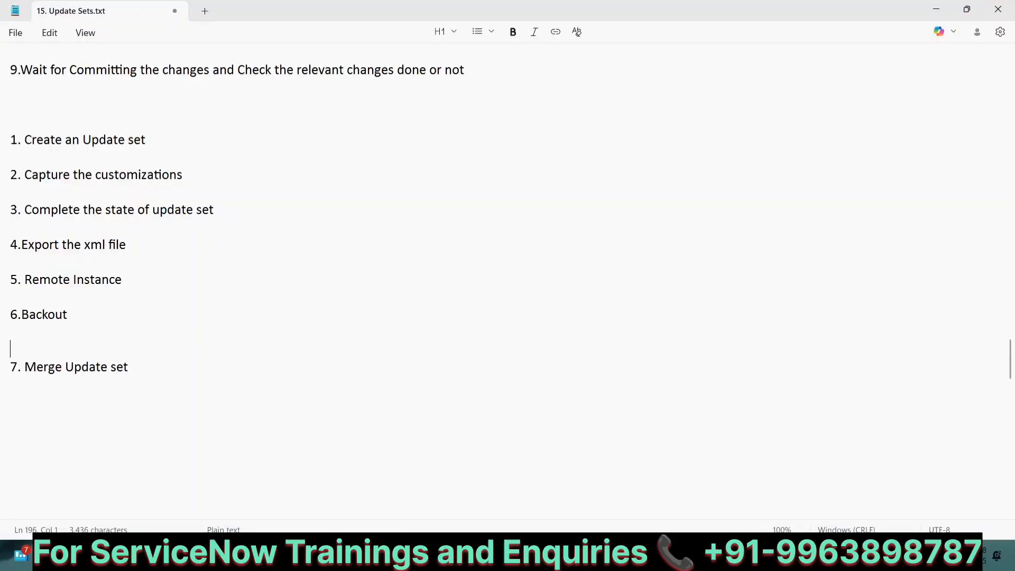
type(">>")
key("Return")
key("BackSpace")
type("If any ")
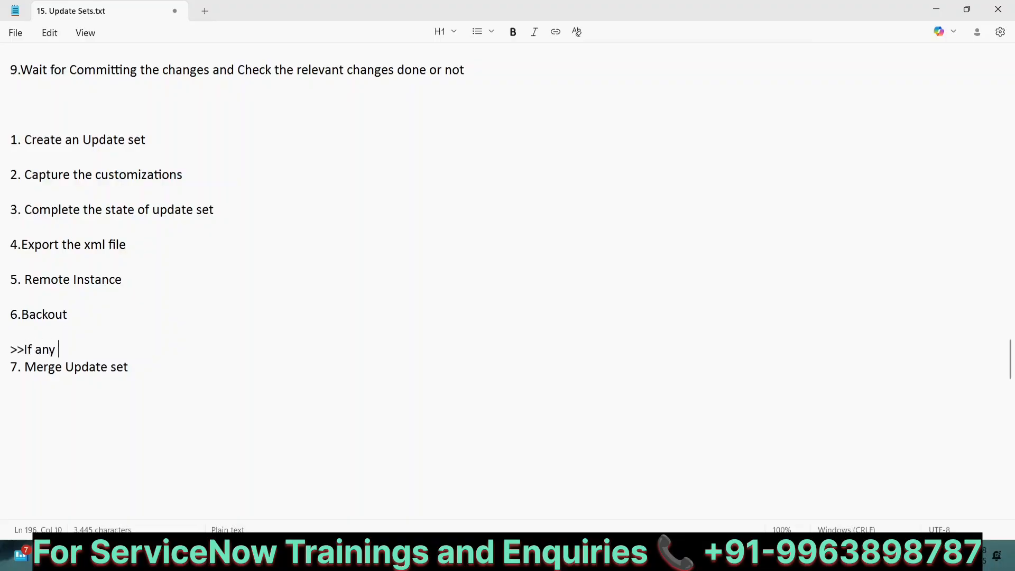
type("thing done w")
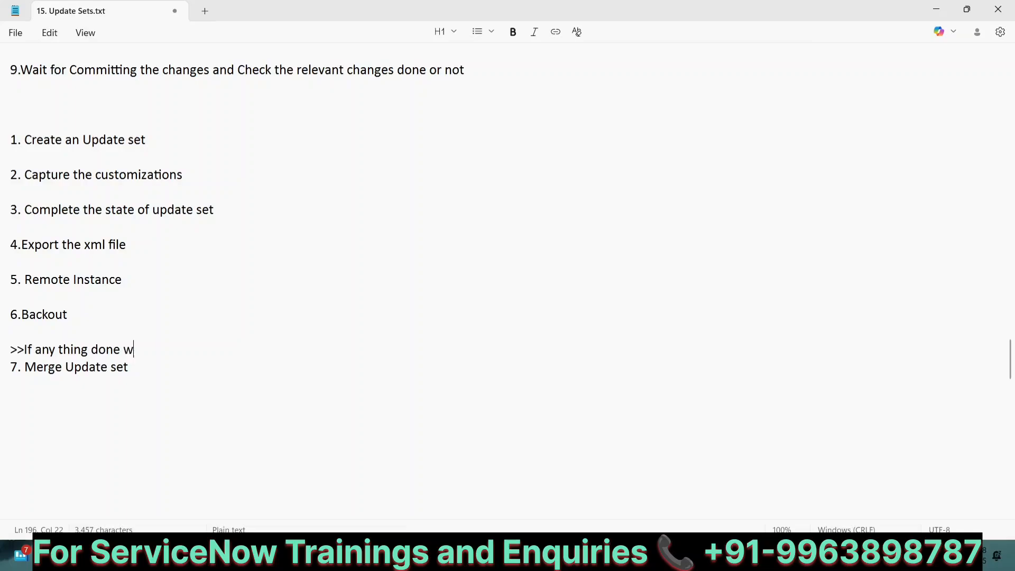
type("rong while promot")
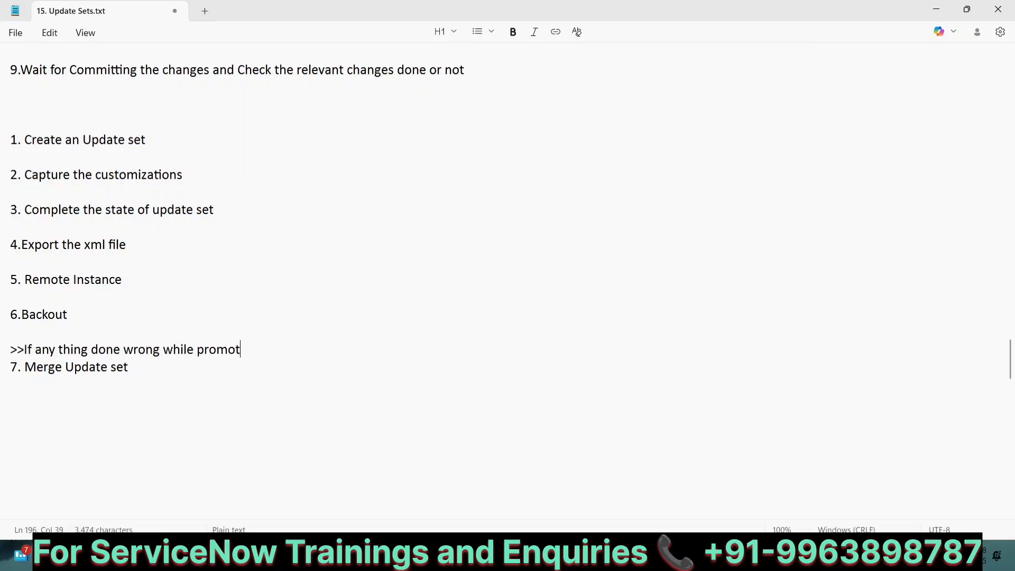
type("ing , we ca")
key("BackSpace")
type("n back ou")
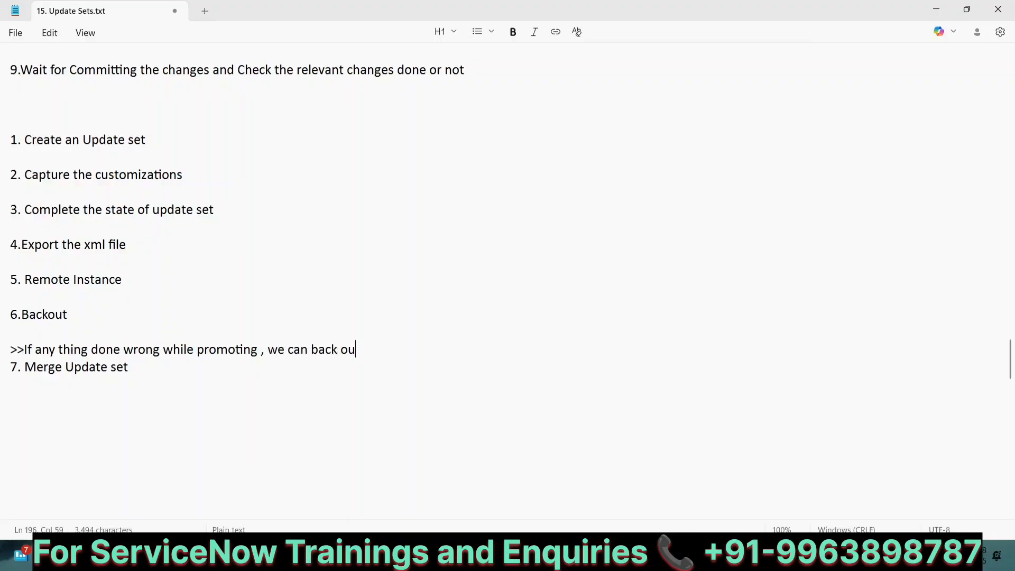
type("t entire process")
key("Return")
key("Return")
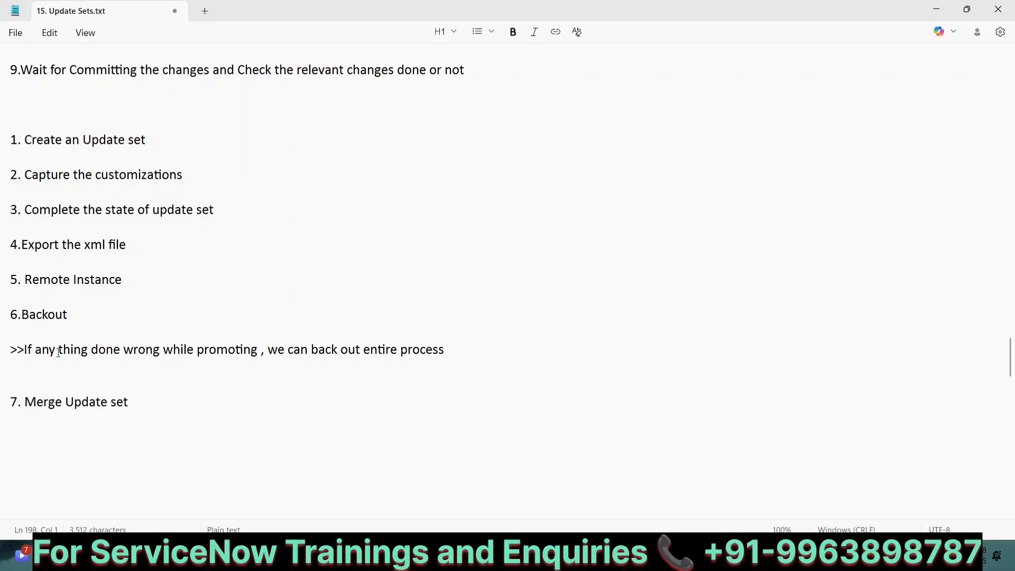
Start a '>>' note line below 7. Merge Update set
left_click(144, 400)
key("Return")
key("Return")
type(">>")
key("Return")
key("Return")
key("Return")
key("Return")
key("Return")
key("Return")
key("Return")
key("Return")
key("Return")
key("Return")
key("Return")
key("Return")
key("Return")
key("Return")
key("Return")
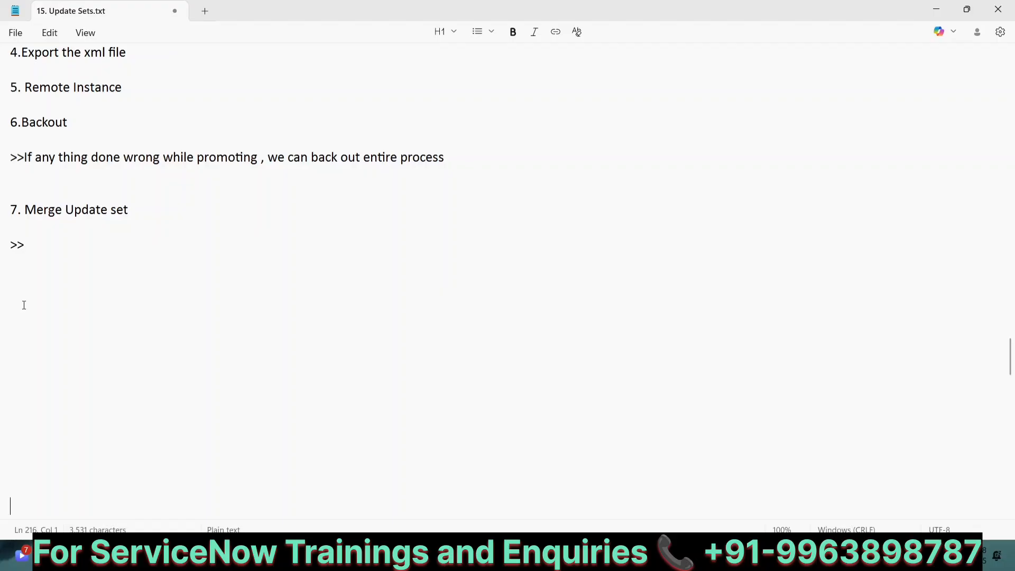
Type the lines 'Table ( 13 Col)', 'UP1', 'Table ( 20 Col )' and 'UP2'
left_click(24, 297)
type("Table")
type(" (")
key("BackSpace")
type("(")
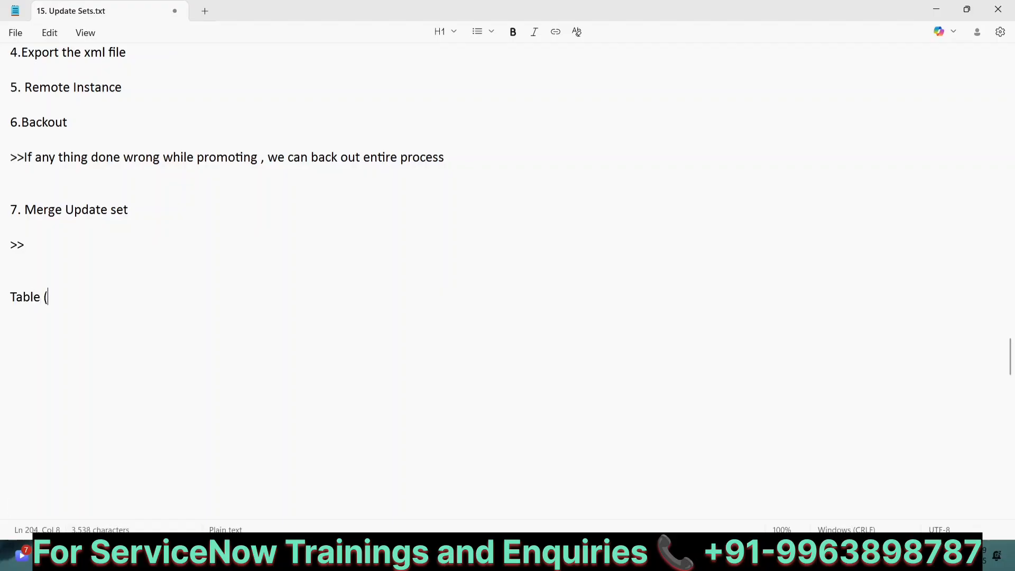
type(" 13 C")
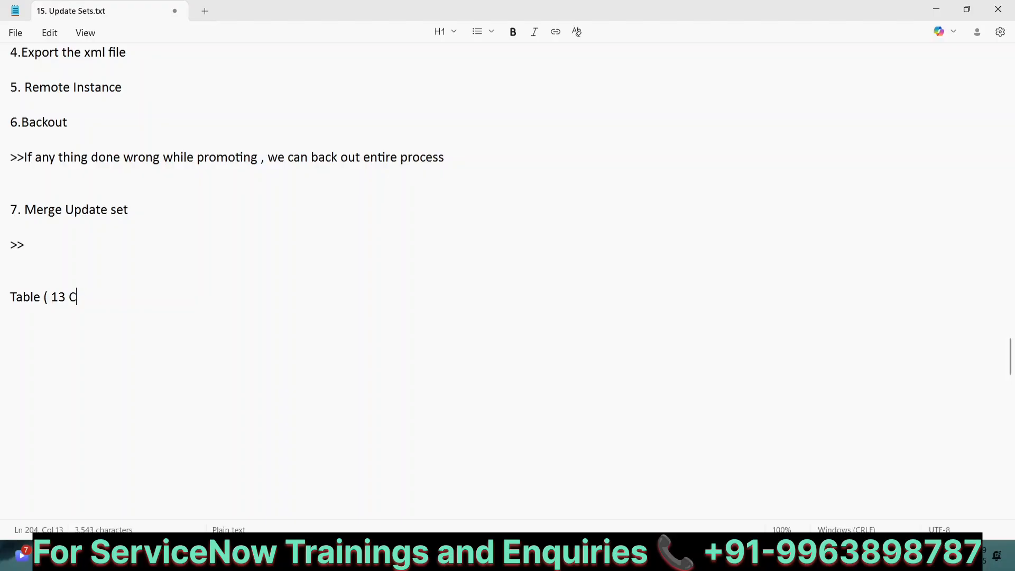
type("ol)")
key("Return")
key("Return")
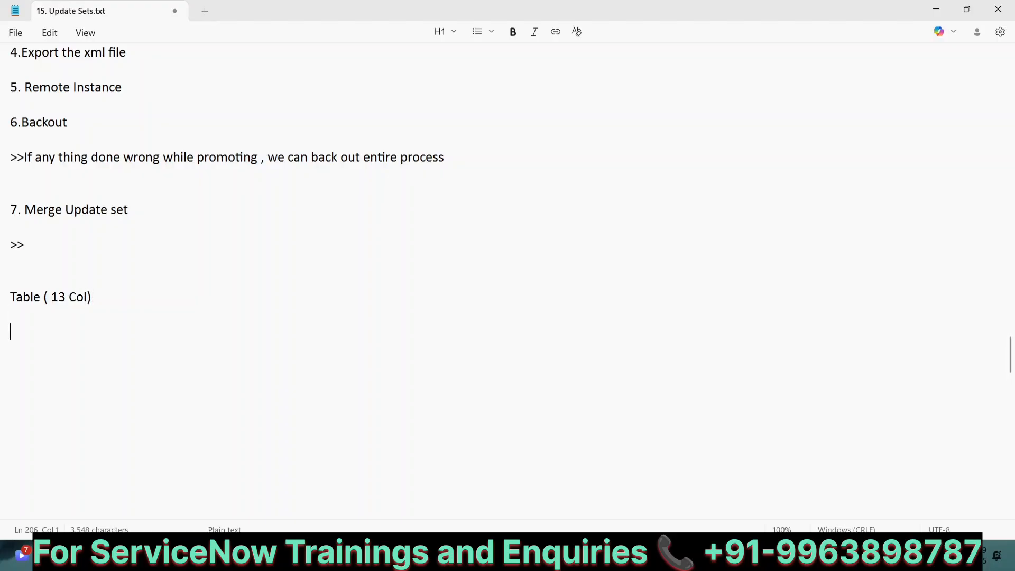
type("UP1")
key("Return")
key("Return")
type("T")
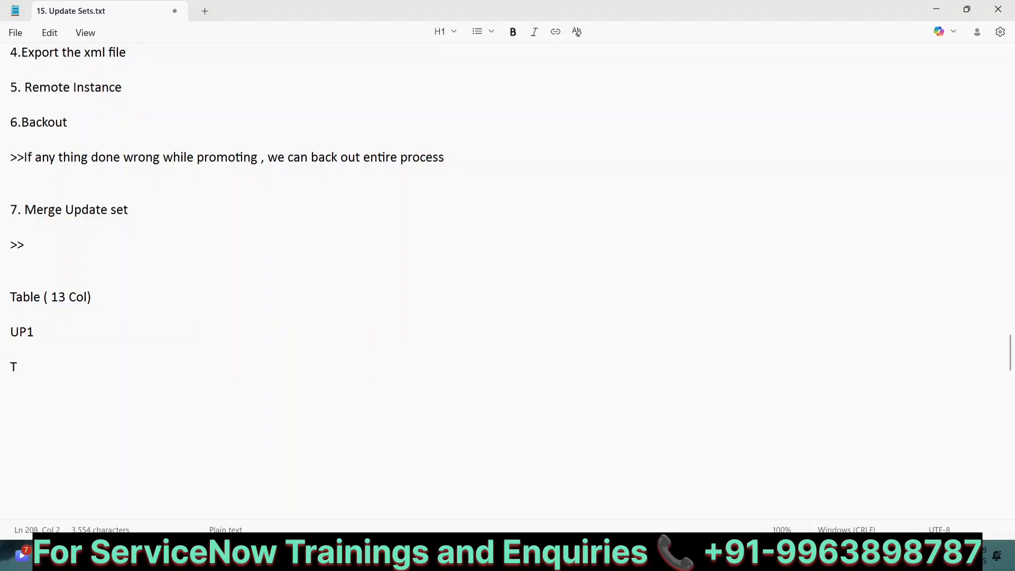
type("able ( 20 Col ")
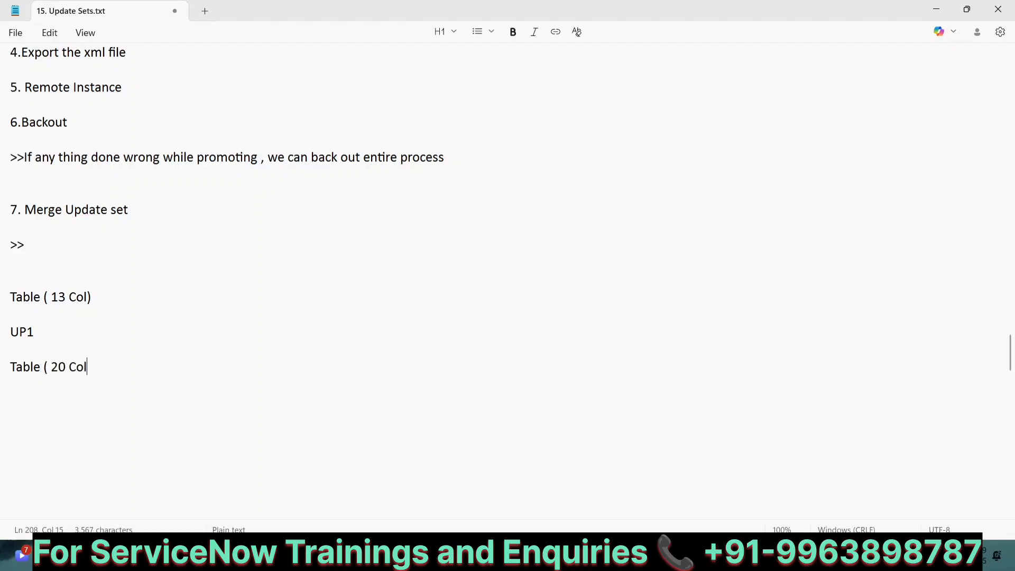
type(")")
key("Return")
key("Return")
type("U")
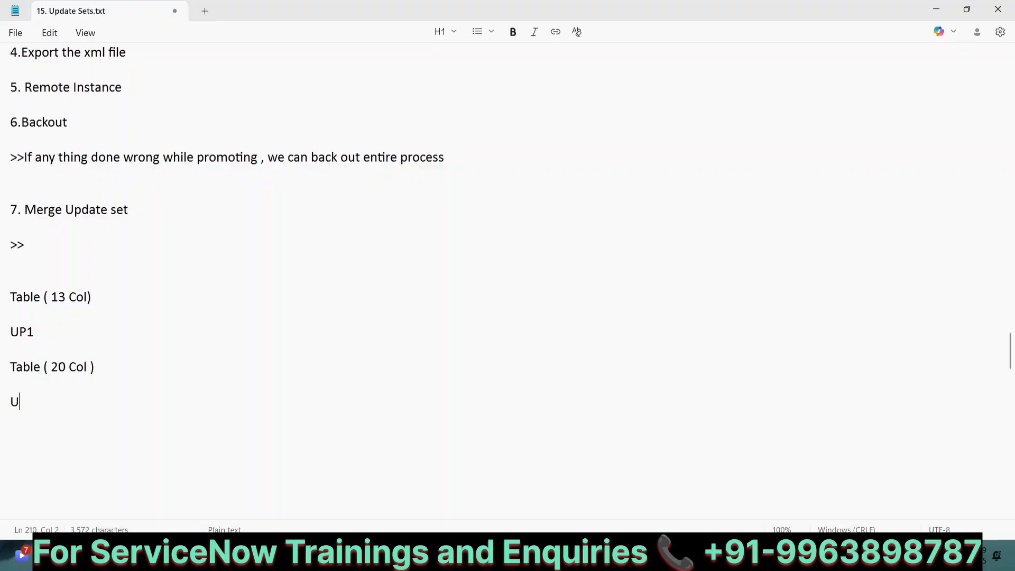
type("P2")
Add the lines 'Table ( 11 Col )' and 'UP3' to the merge example
key("Return")
key("Return")
type("Table ")
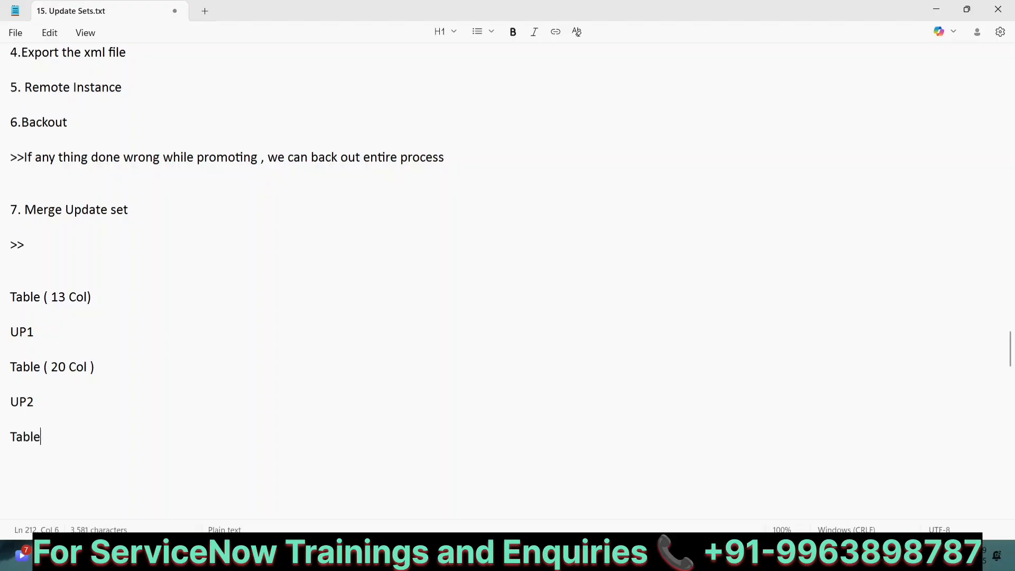
type("( 18")
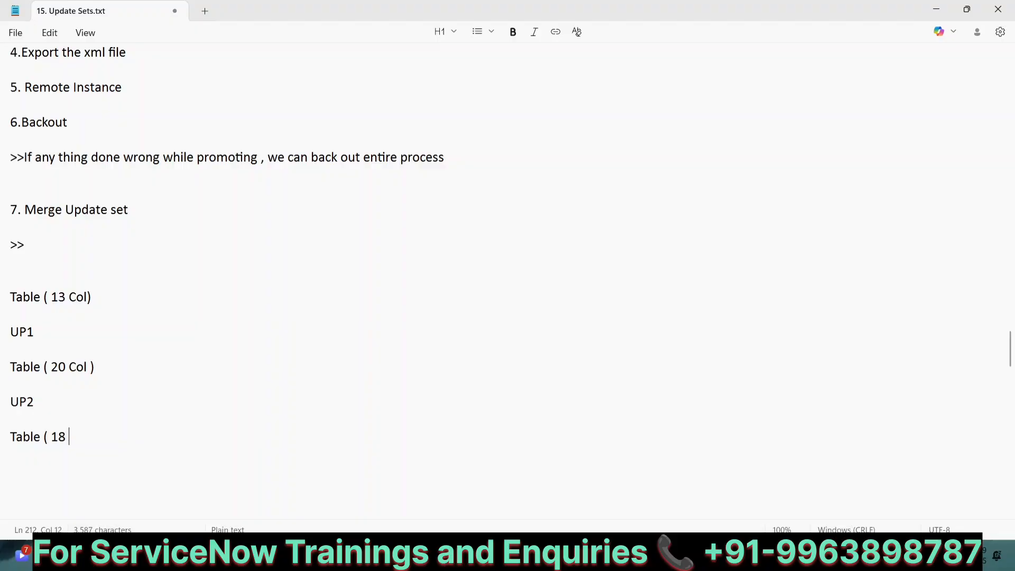
key("BackSpace")
type("1 Col )")
key("Return")
key("Return")
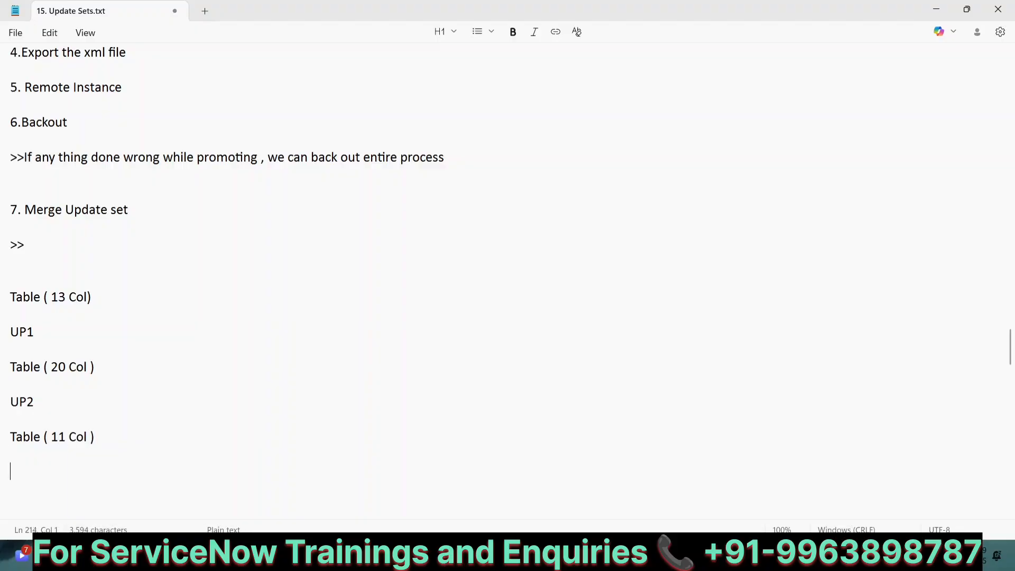
type("UP3")
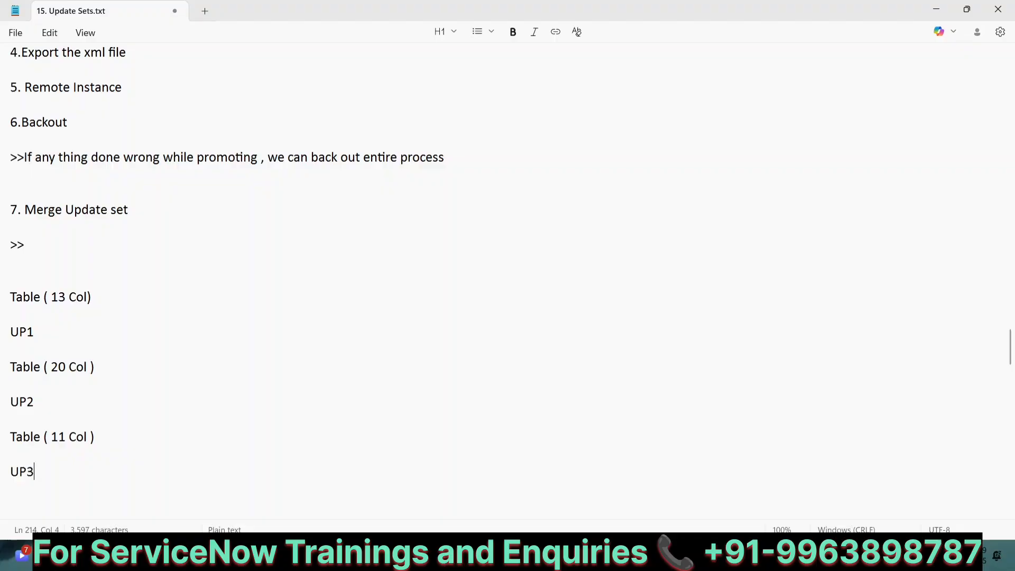
key("Return")
key("Return")
key("Return")
key("Return")
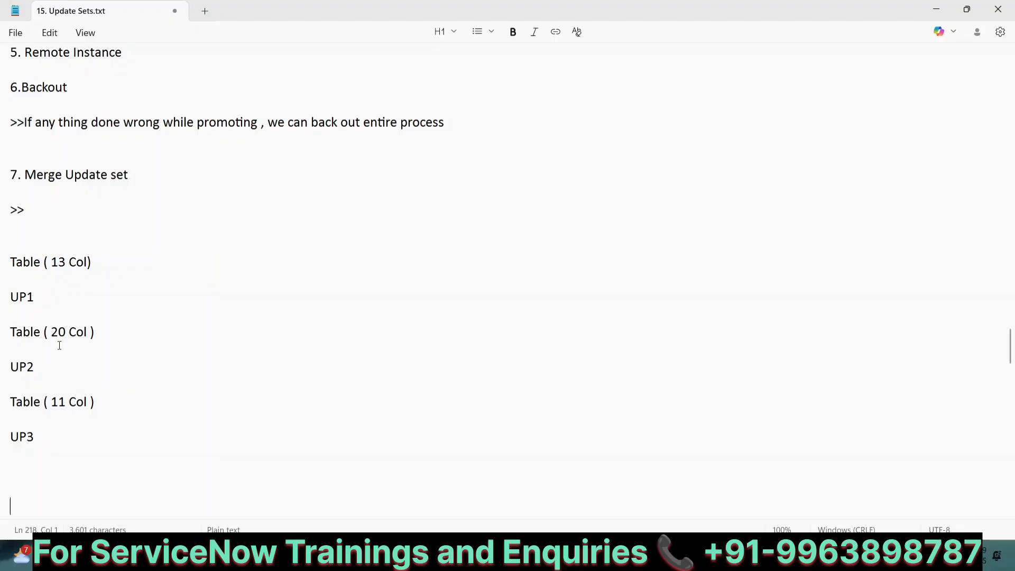
left_click(38, 438)
type("**")
key("BackSpace")
key("BackSpace")
Append '----7' to the 20-column line and '---9' to the 11-column line
left_click(35, 263)
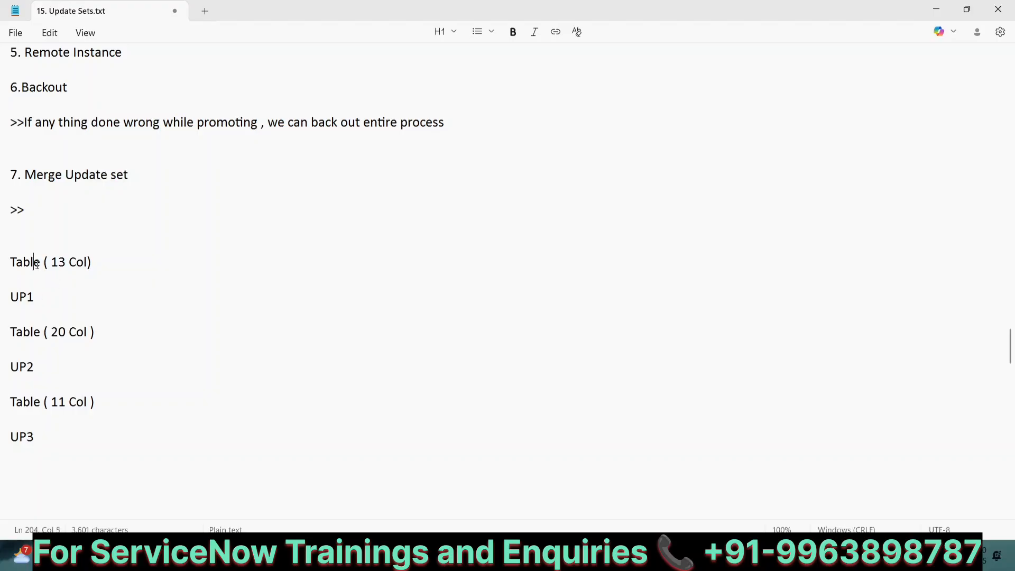
left_click(36, 294)
left_click(37, 363)
left_click(102, 332)
type("----7")
left_click(97, 402)
type("---9")
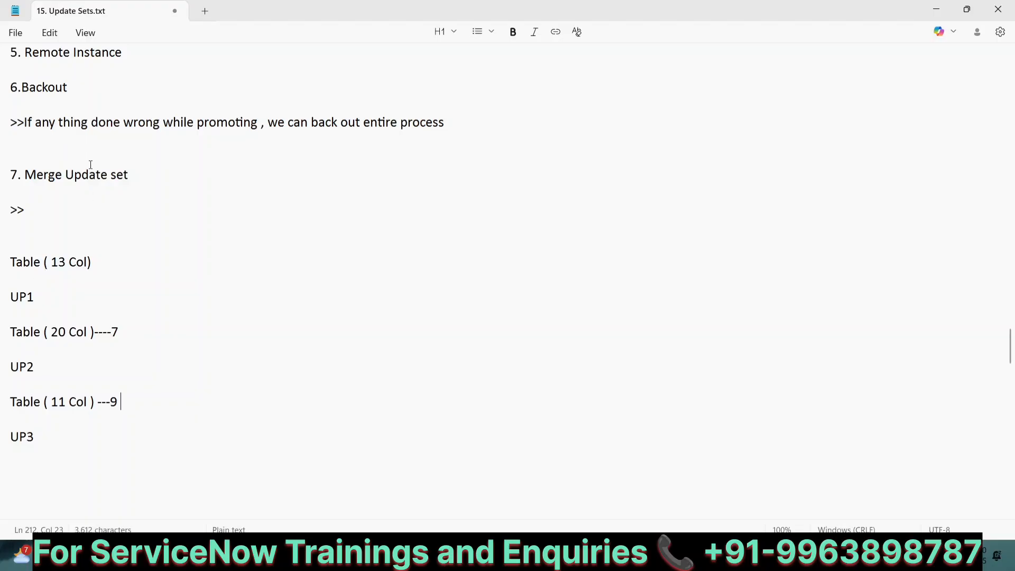
Write the note 'In Merge Update set, you can merge multiple update sets into single update set'
left_click(46, 204)
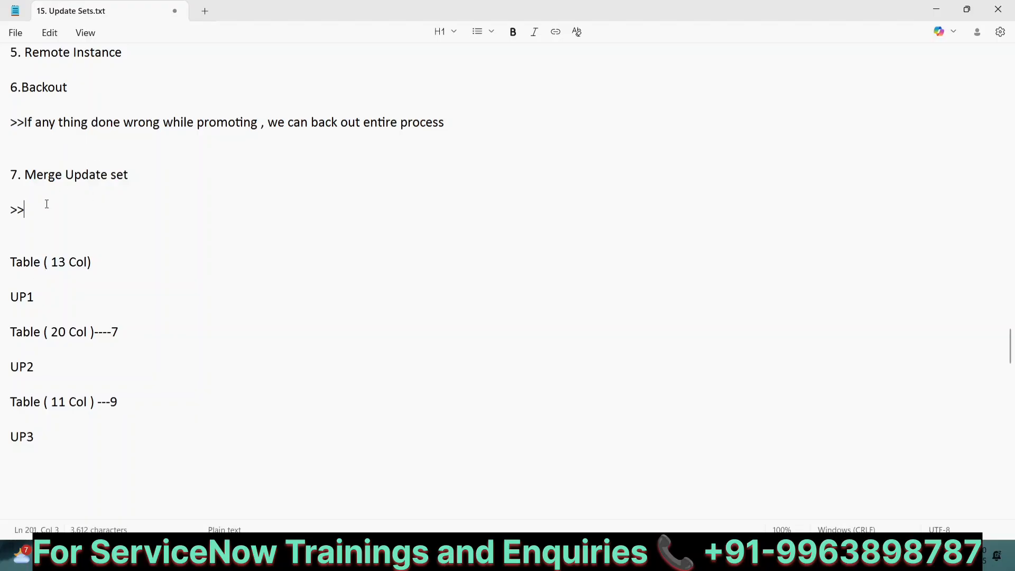
type("In Merge")
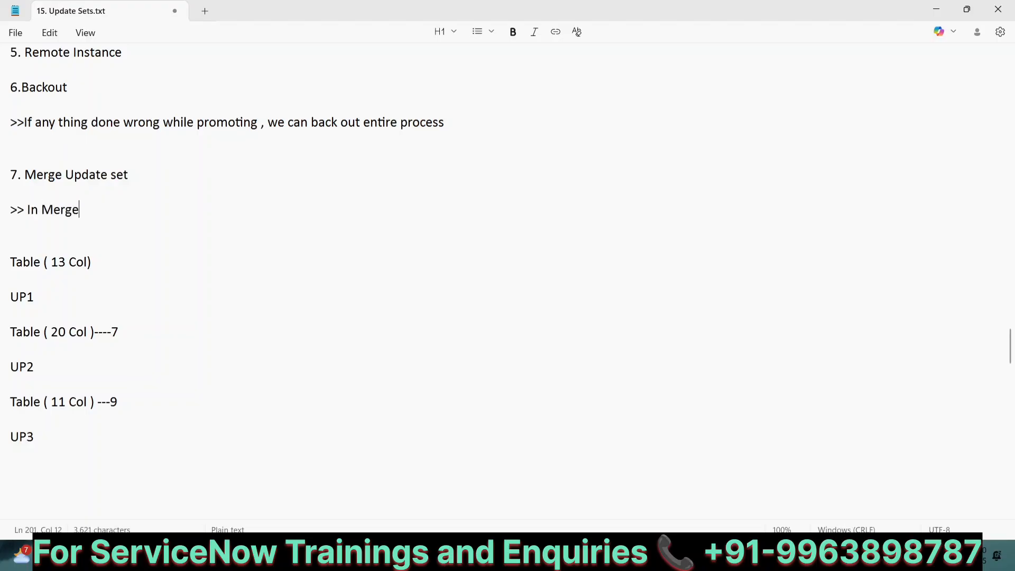
type("e")
key("BackSpace")
key("BackSpace")
type("e Update set")
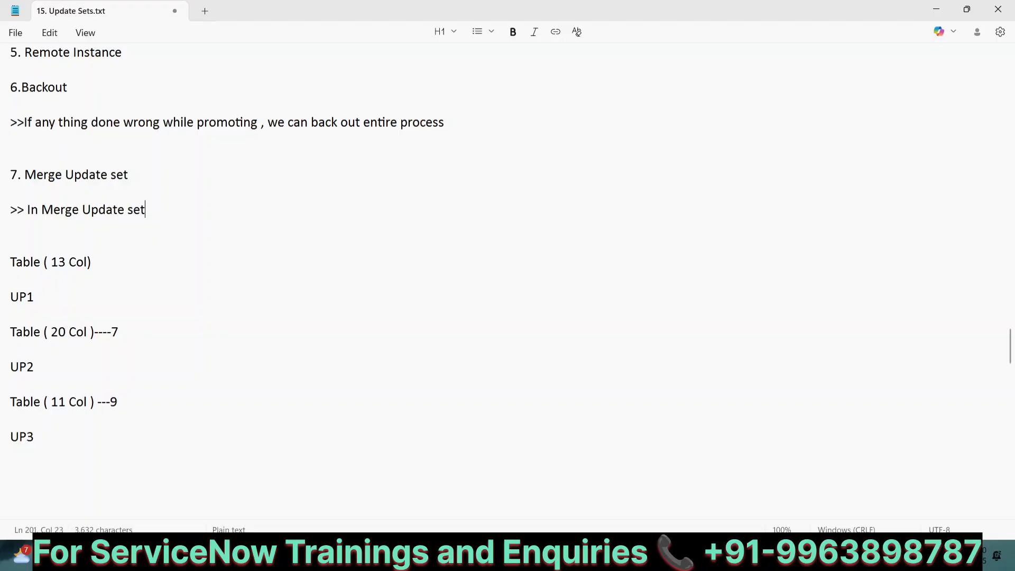
type(", you can merge ")
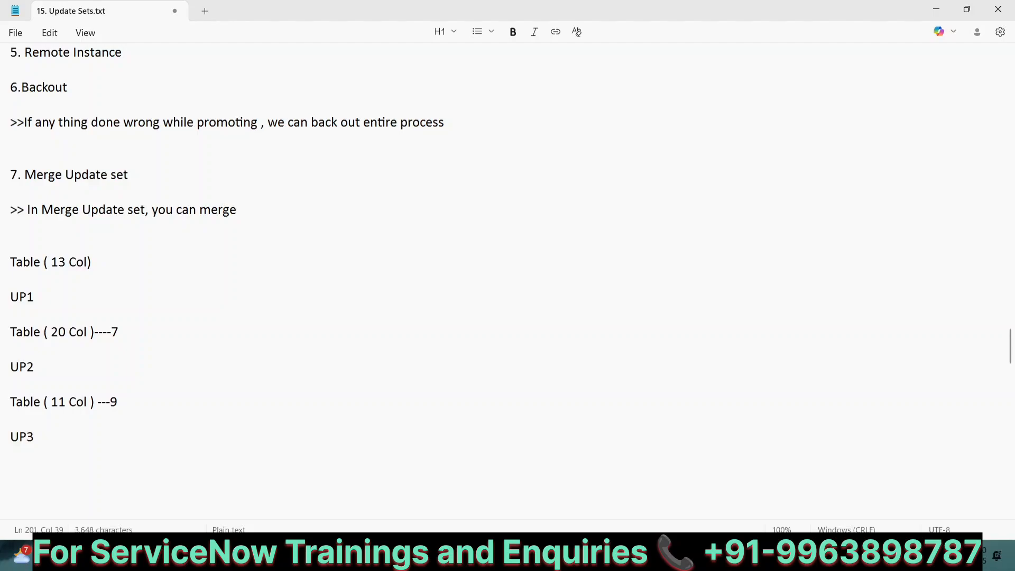
type("multiple upday")
key("BackSpace")
key("BackSpace")
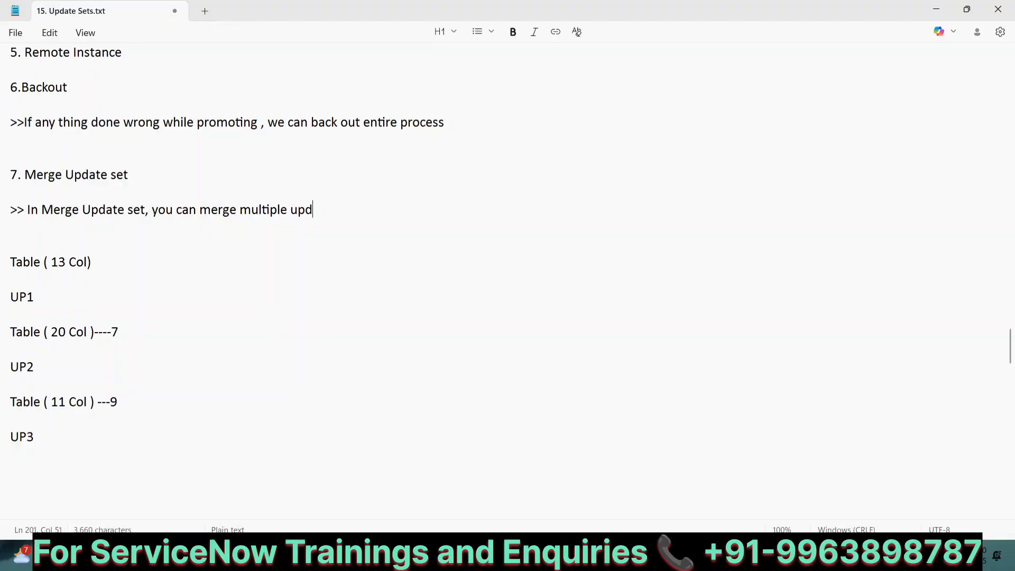
type("ate sets ")
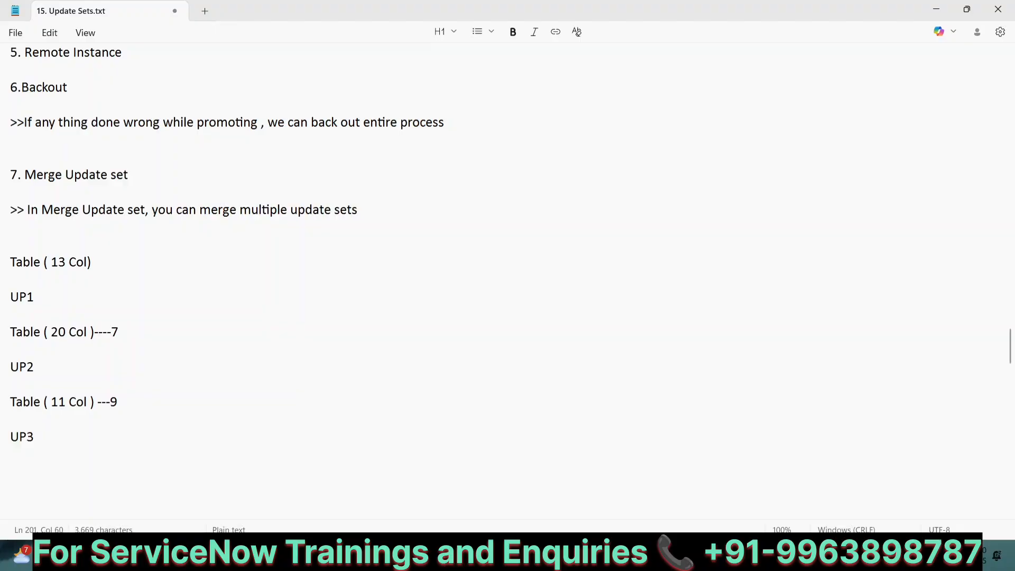
type("into singl update set")
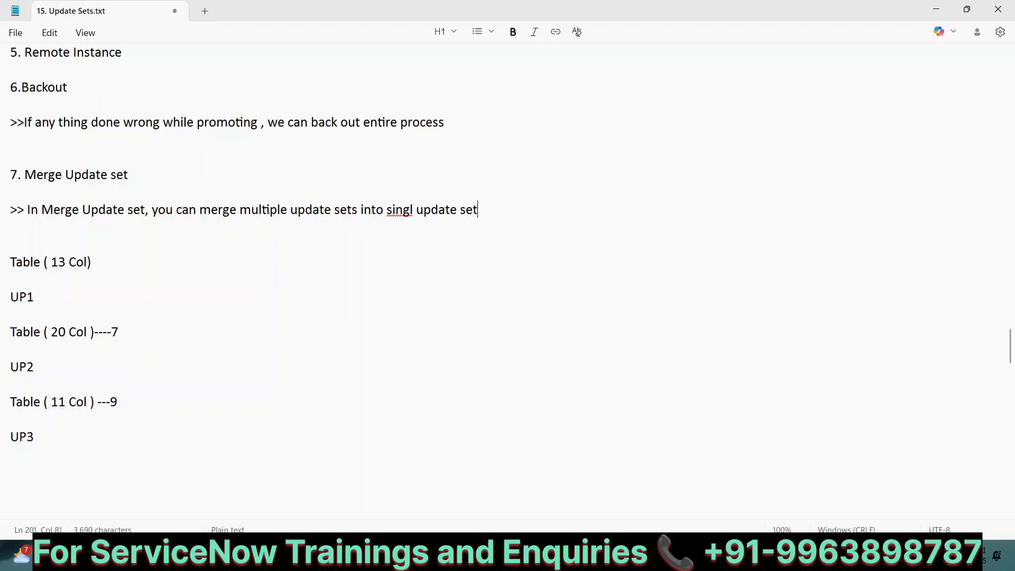
left_click(415, 210)
type("e")
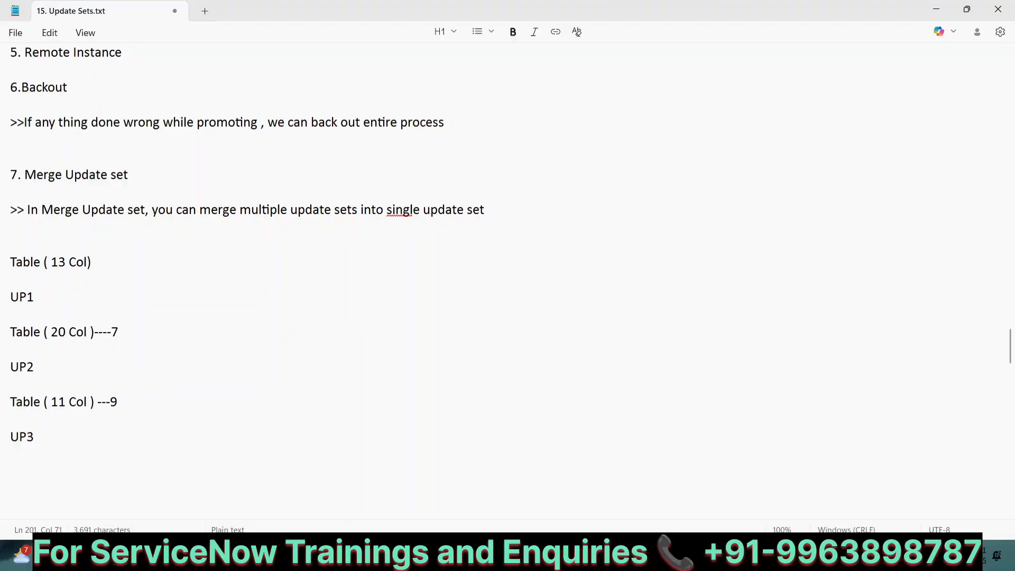
left_click(405, 281)
Add a new heading '8.Batch Update Set' below the merge note
left_click(498, 213)
key("Return")
key("Return")
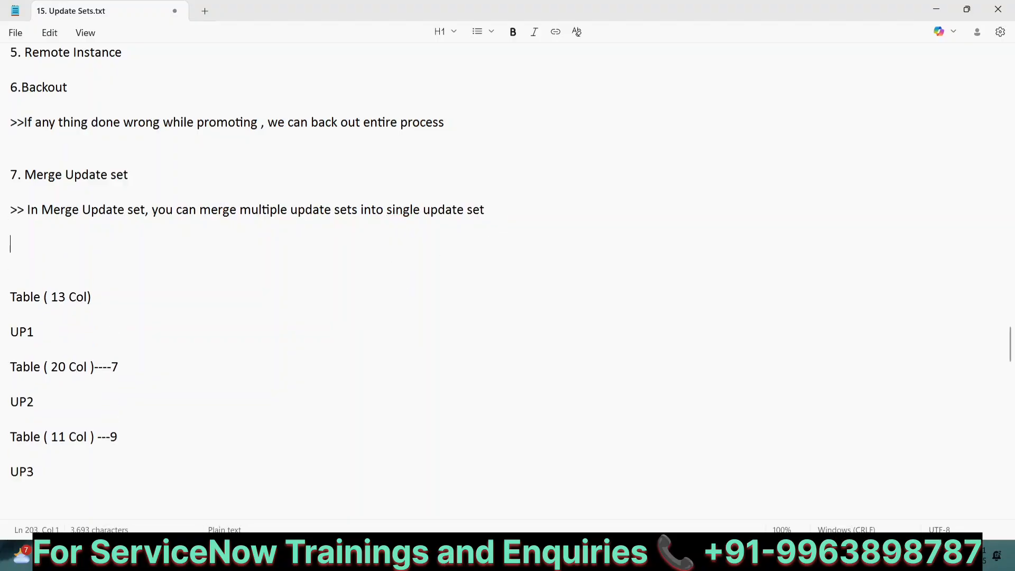
key("Return")
type(">>")
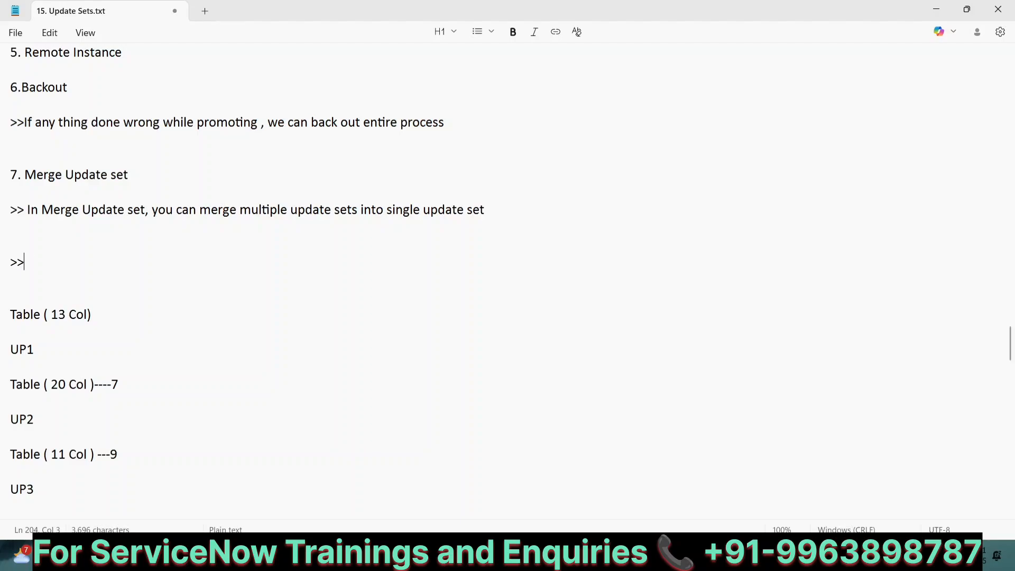
type("Batch U")
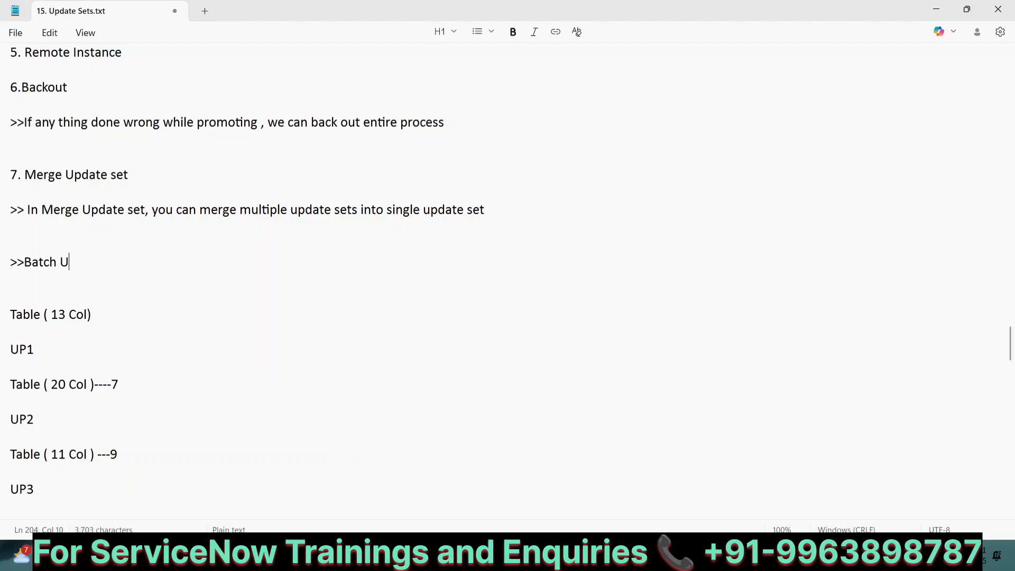
type("pdate Set")
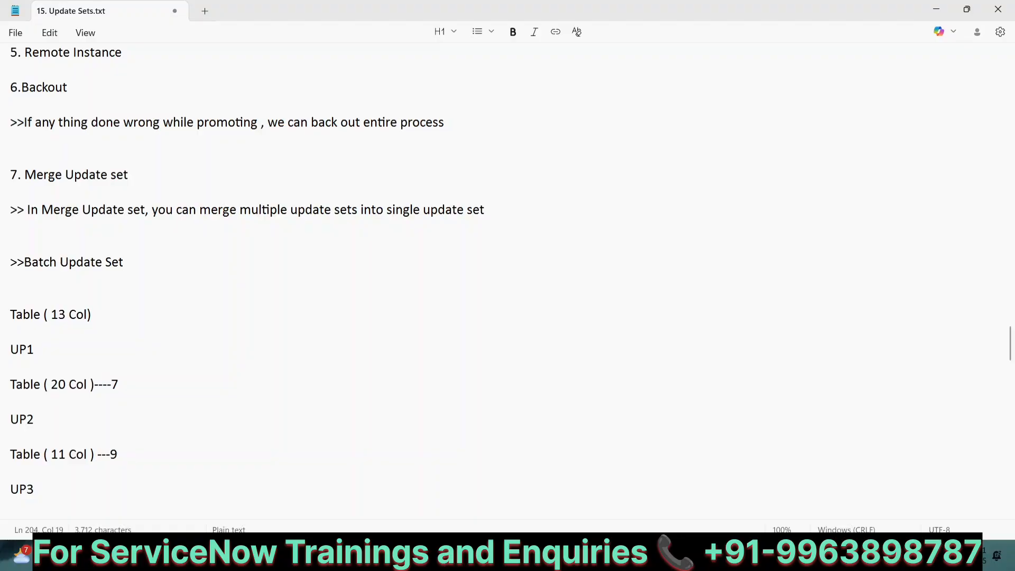
key("Return")
key("Return")
key("BackSpace")
key("BackSpace")
key("BackSpace")
type("T")
key("Home")
key("Delete")
key("Delete")
type("8.")
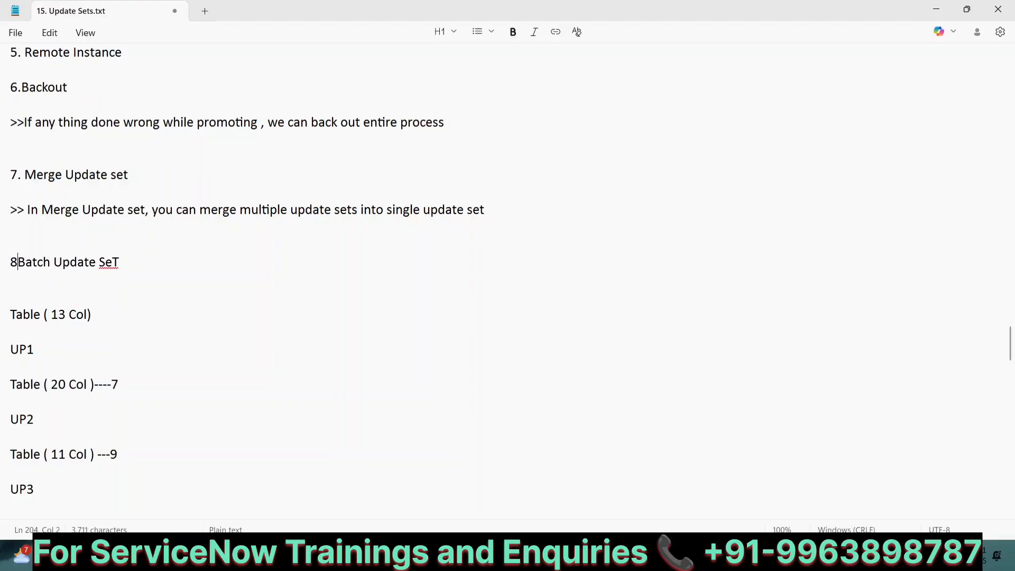
key("End")
Fix the heading's final letter and type '>>While batch update sets enable you to group update sets together…'
key("BackSpace")
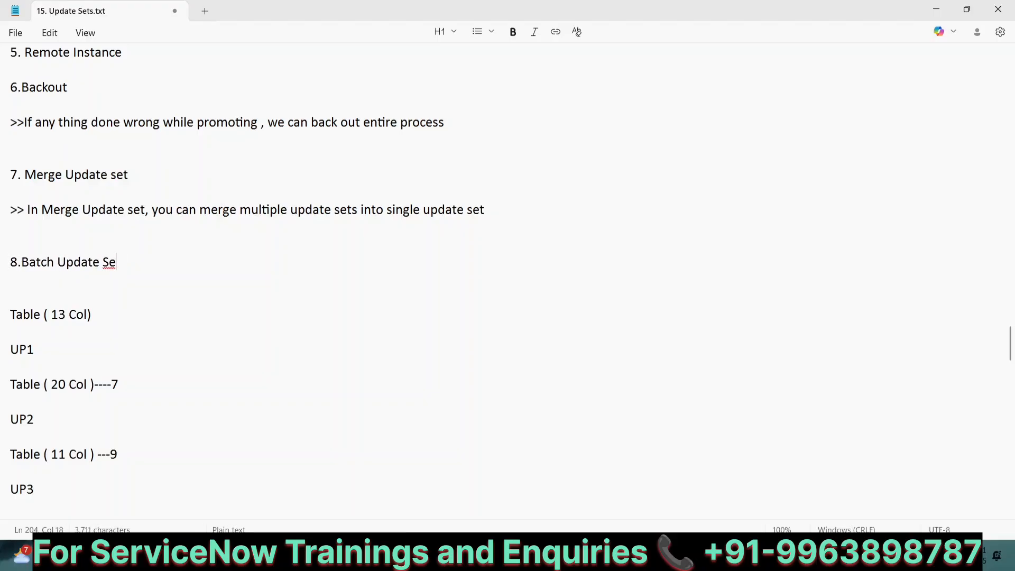
type("t")
key("Return")
key("Return")
type(">>>")
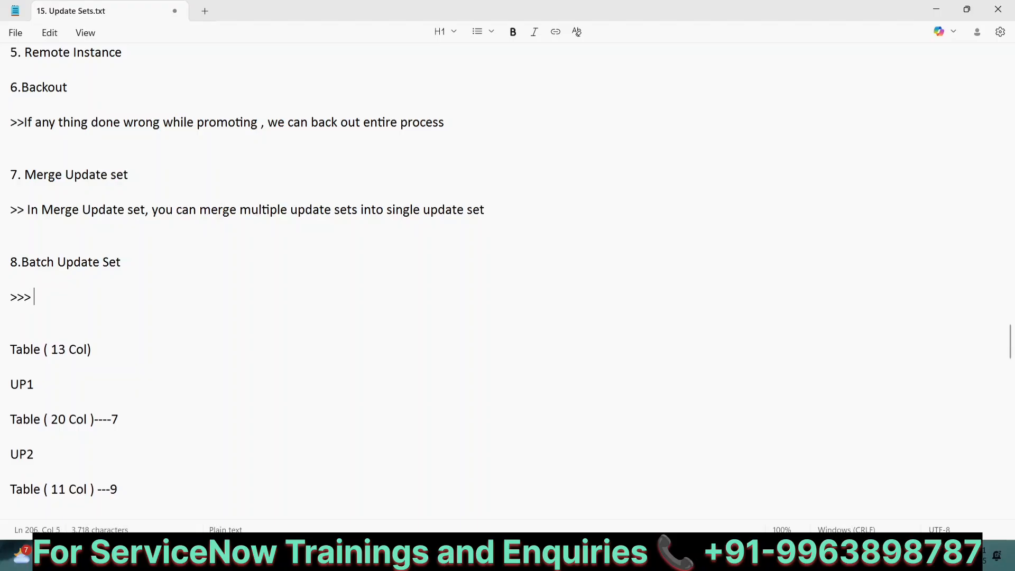
key("BackSpace")
key("BackSpace")
type("Which")
key("BackSpace")
key("BackSpace")
type("le ")
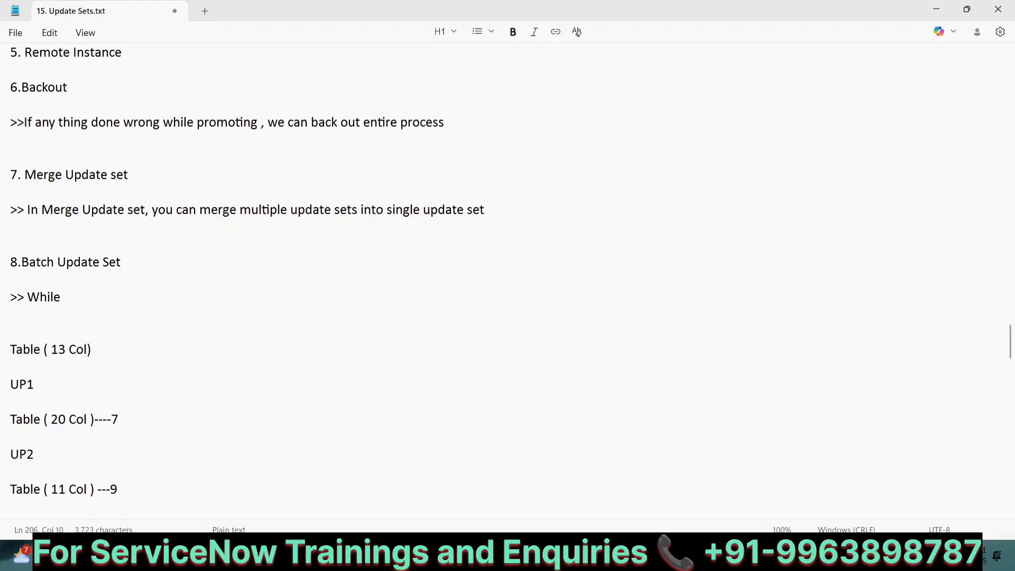
type("batch update")
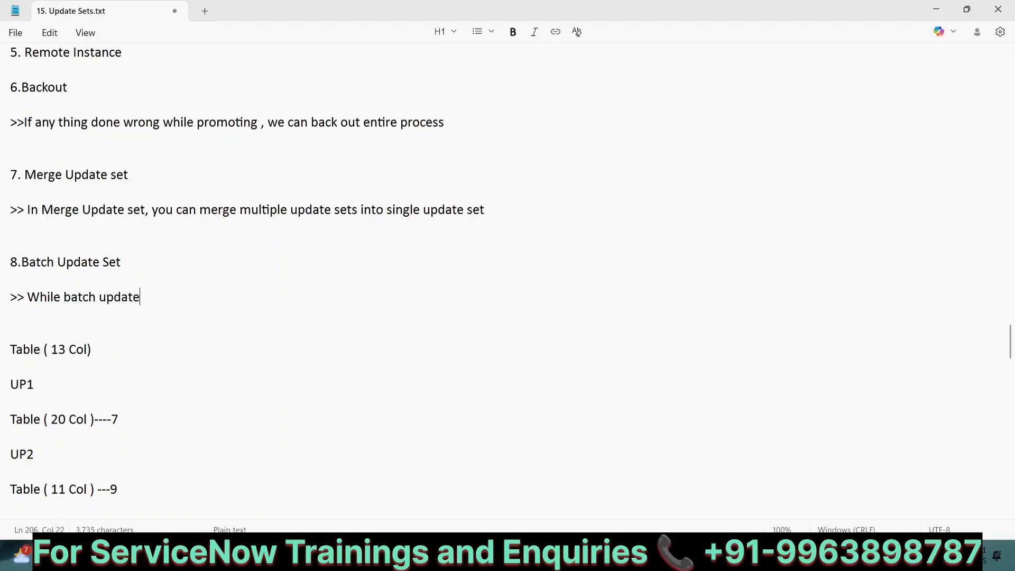
type(" sets enable you to ")
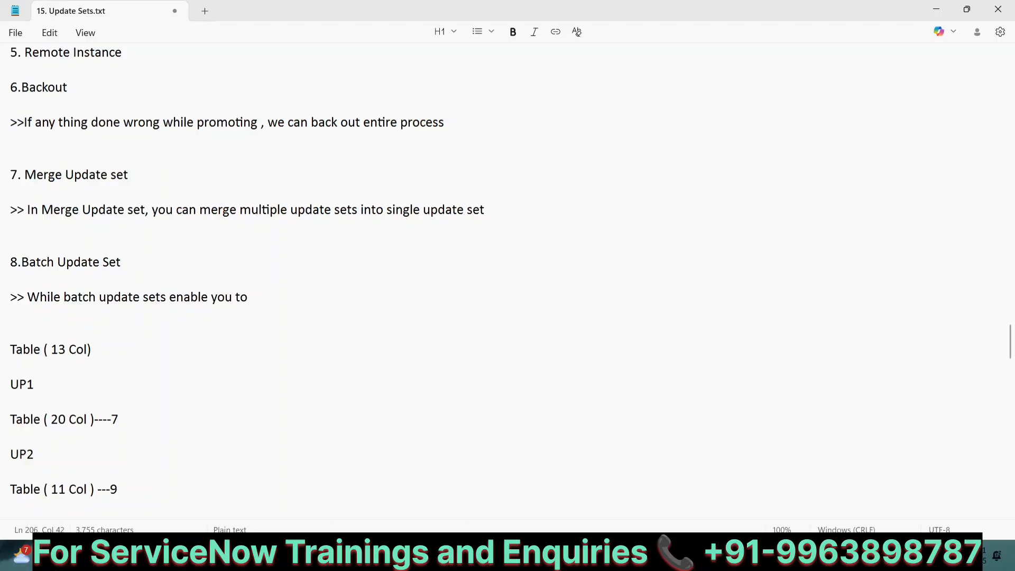
type("group update s")
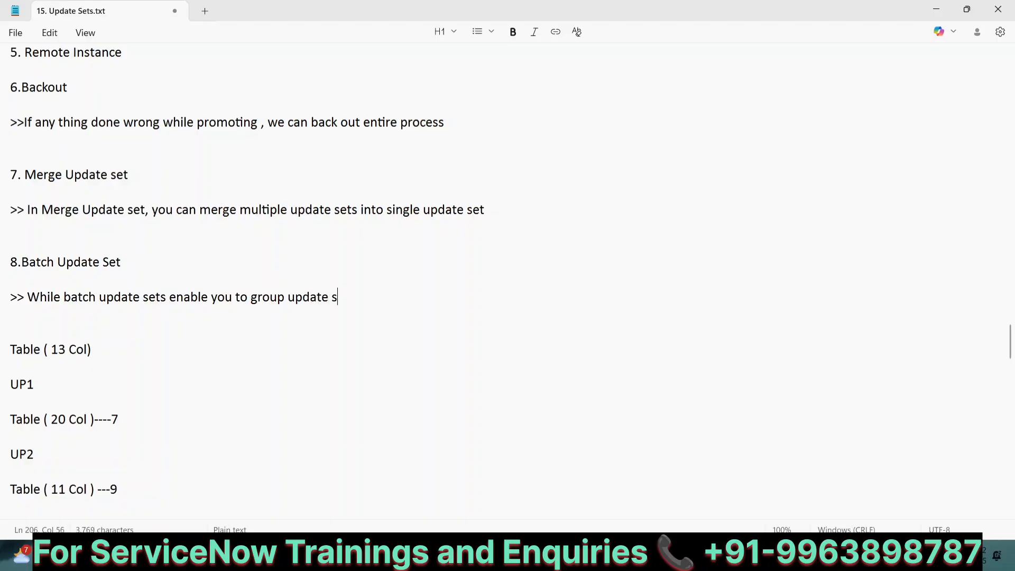
type("ets together , so you can ")
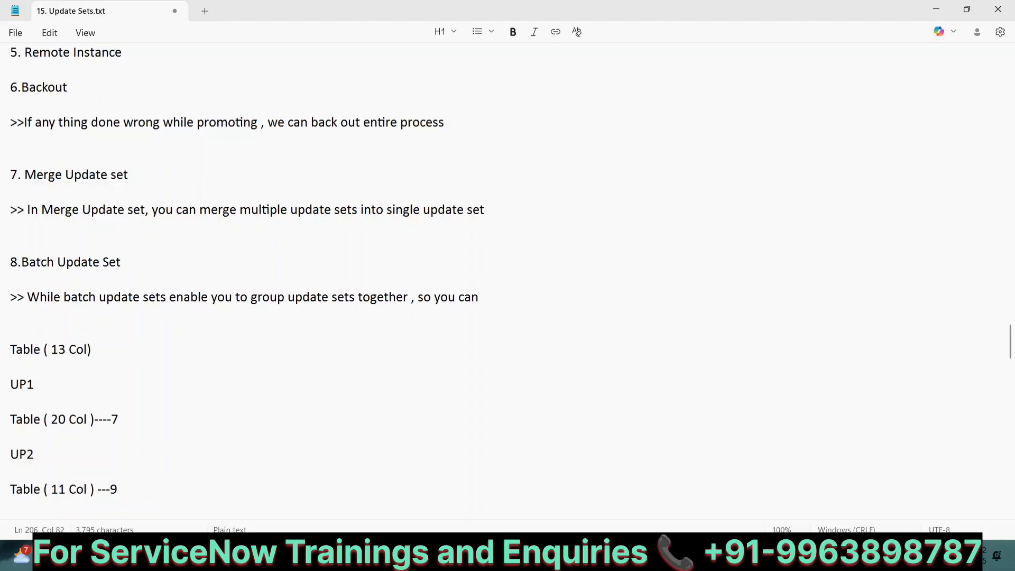
type("preview and commit ")
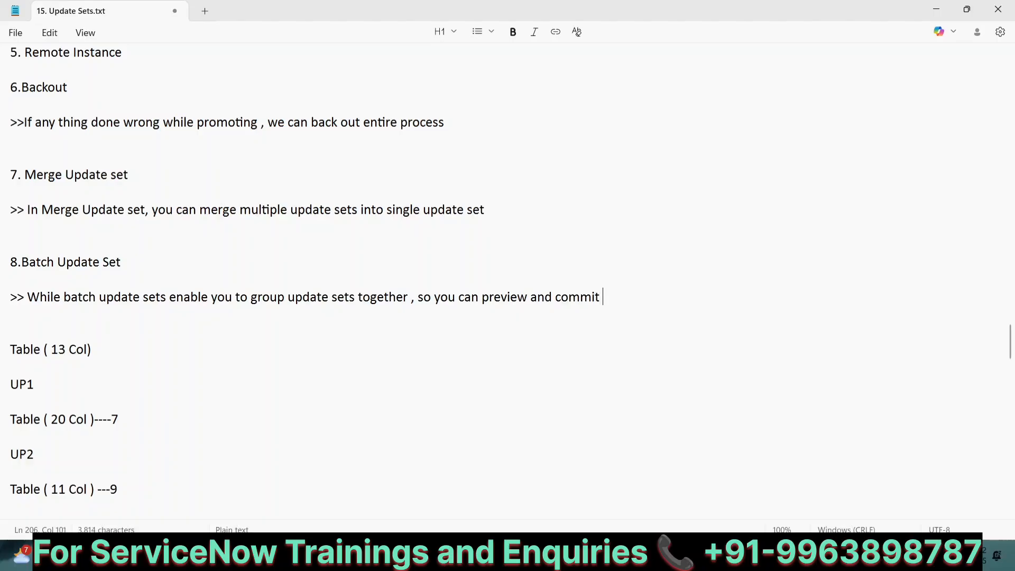
type("in bulk")
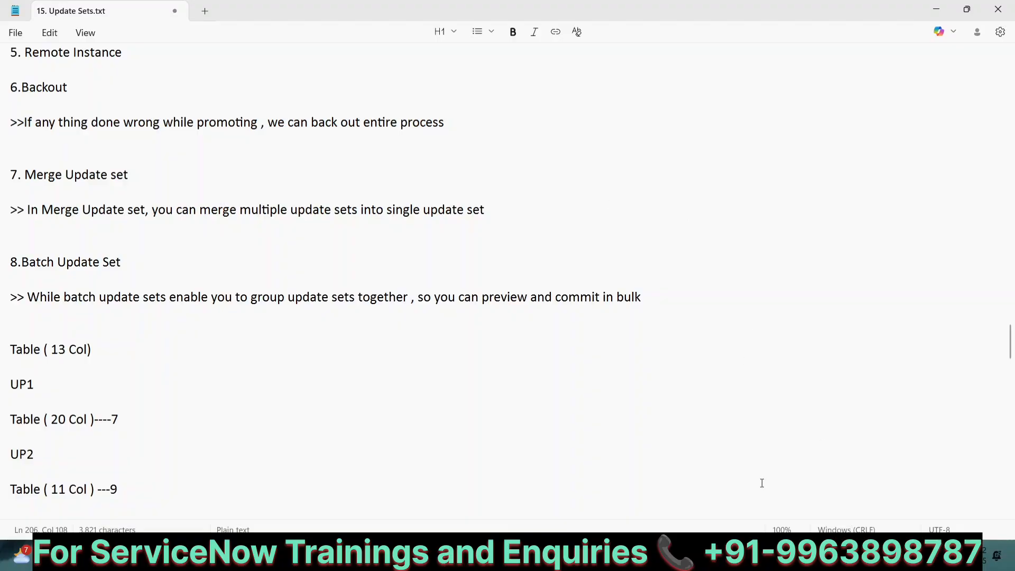
Back in ServiceNow, filter the navigator for 'local update' and open Local Update Sets
key("alt+Tab")
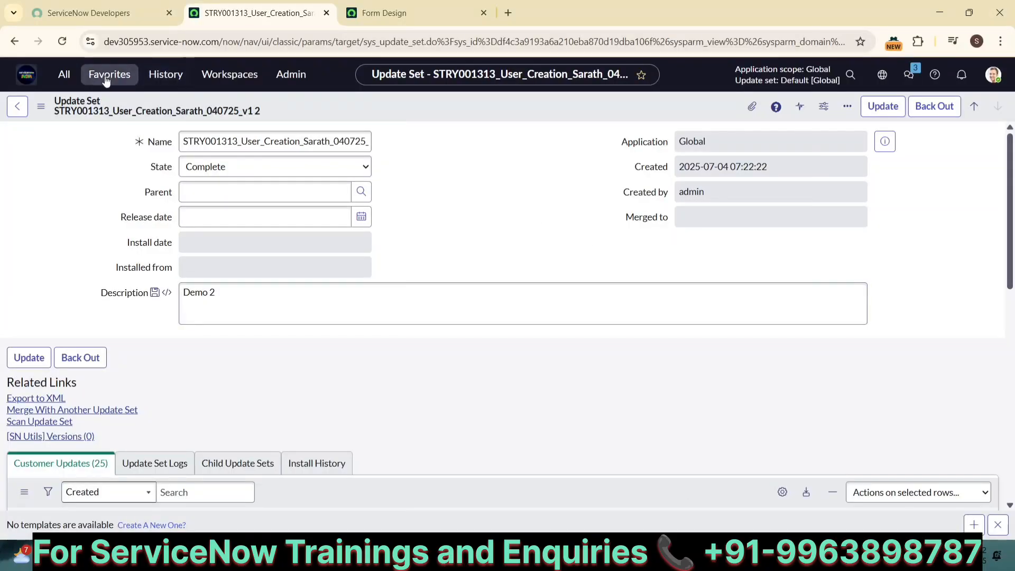
left_click(67, 78)
type("lo")
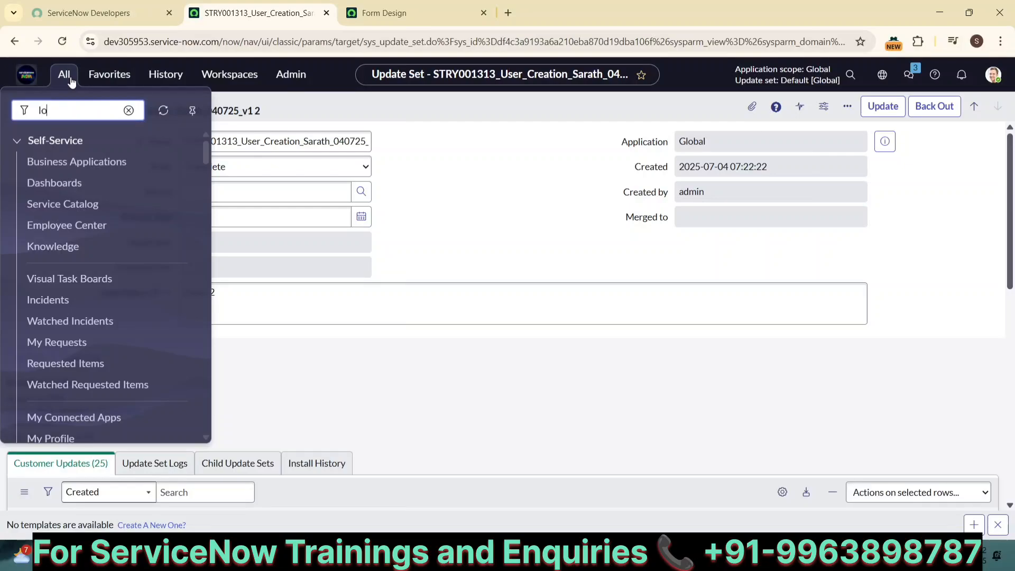
type("cal update")
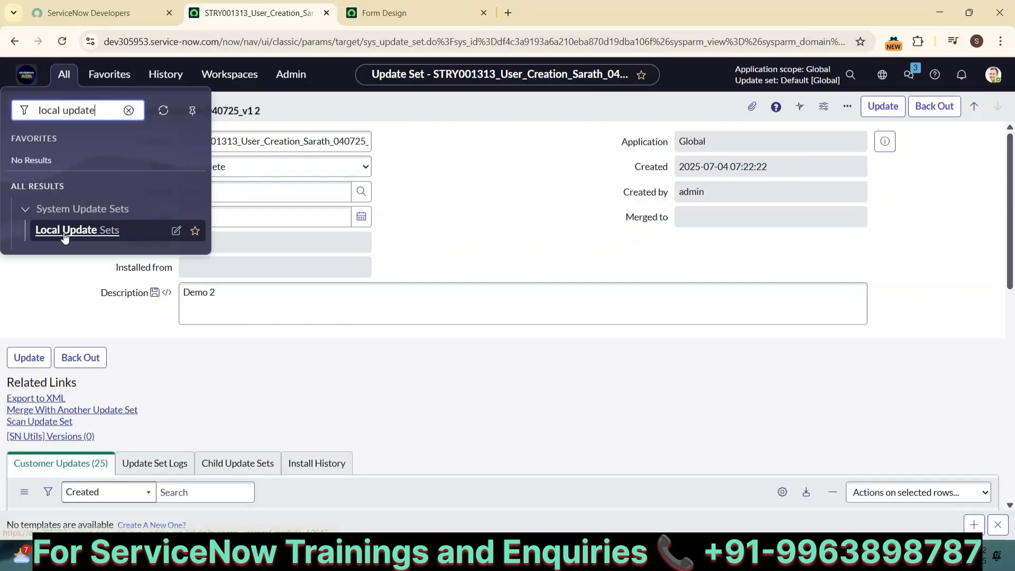
left_click(65, 231)
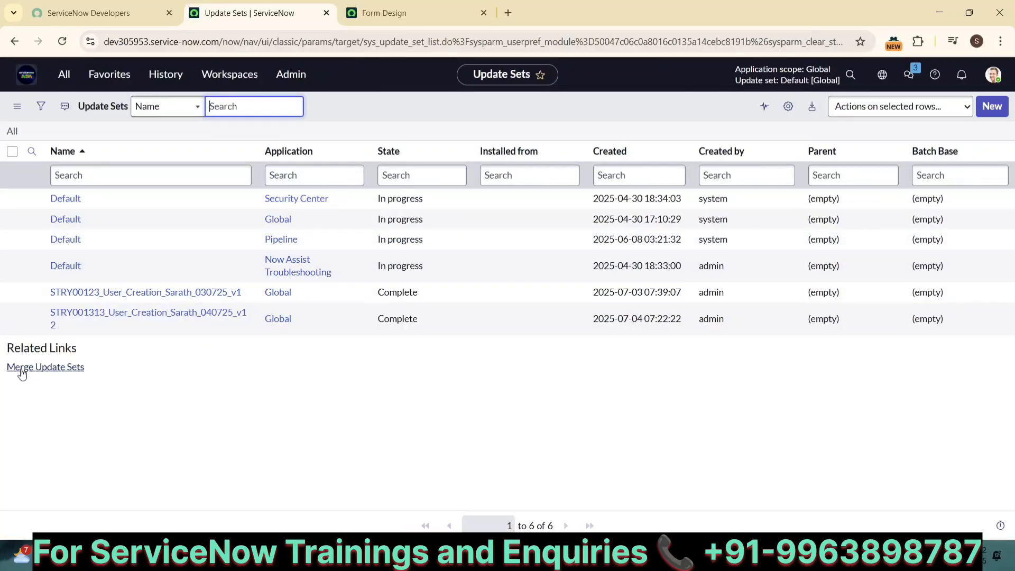
Open the Merge Update Sets page and type 'Demo' into the merged set's name
left_click(25, 371)
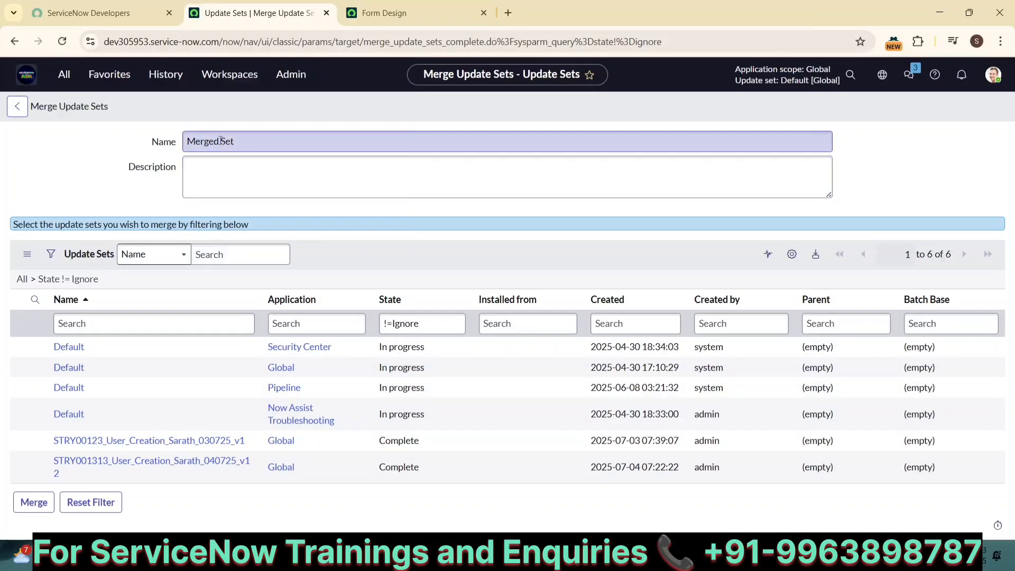
left_click(187, 140)
type("De")
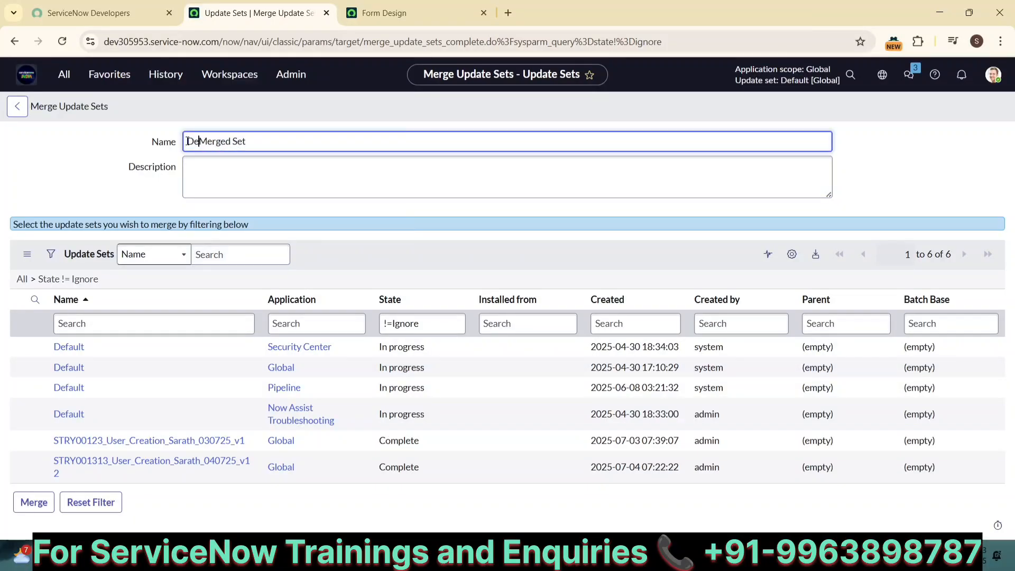
type("mo")
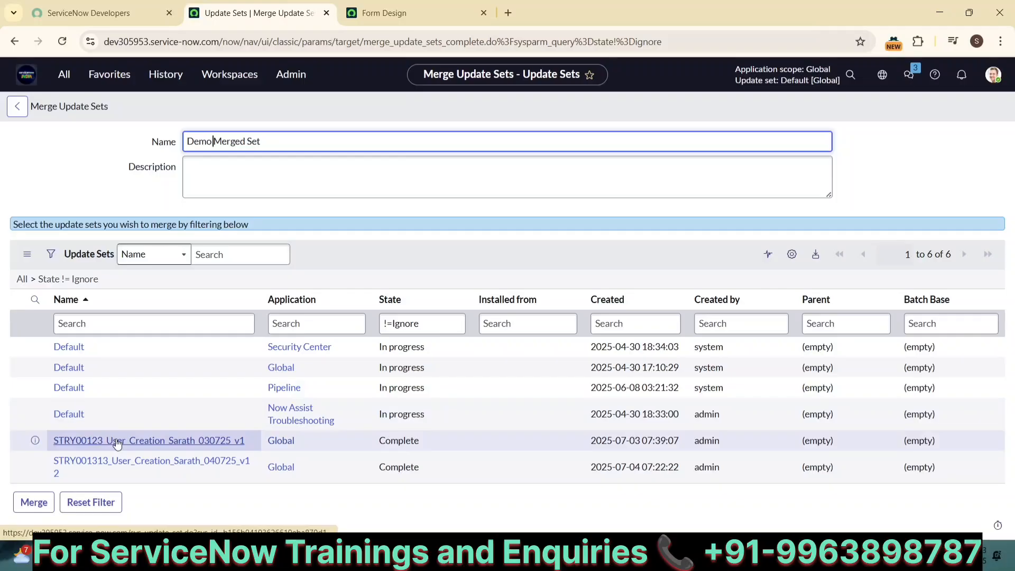
Open the STRY001313 record, then return via Merge With Another Update Set
left_click(78, 456)
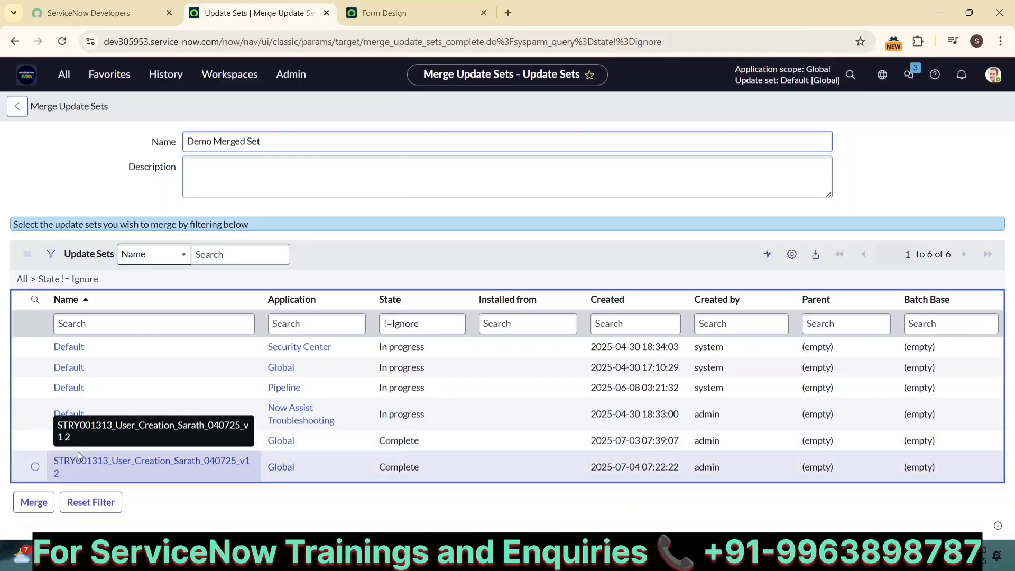
left_click(80, 457)
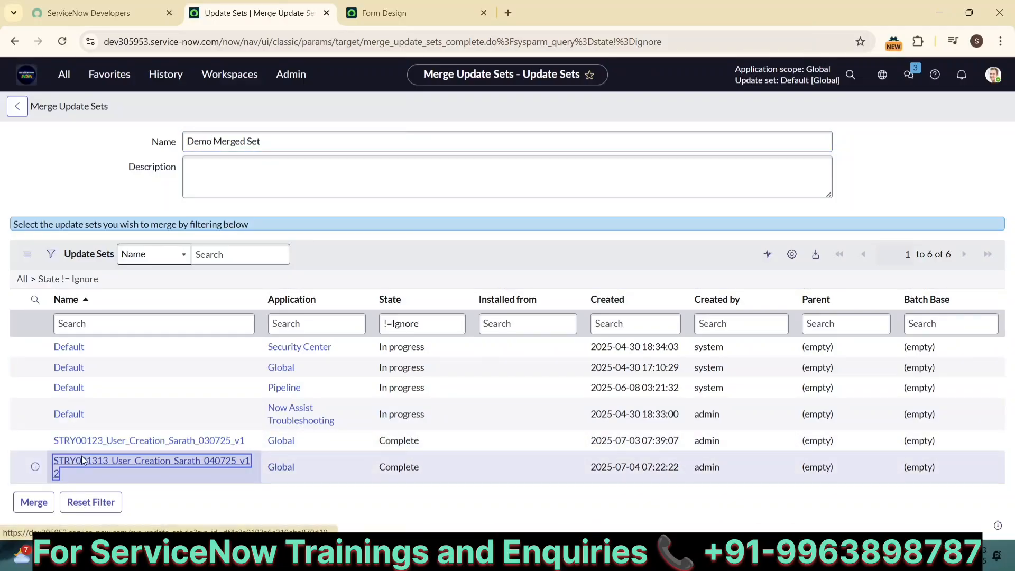
scroll(233, 400, "down", 1)
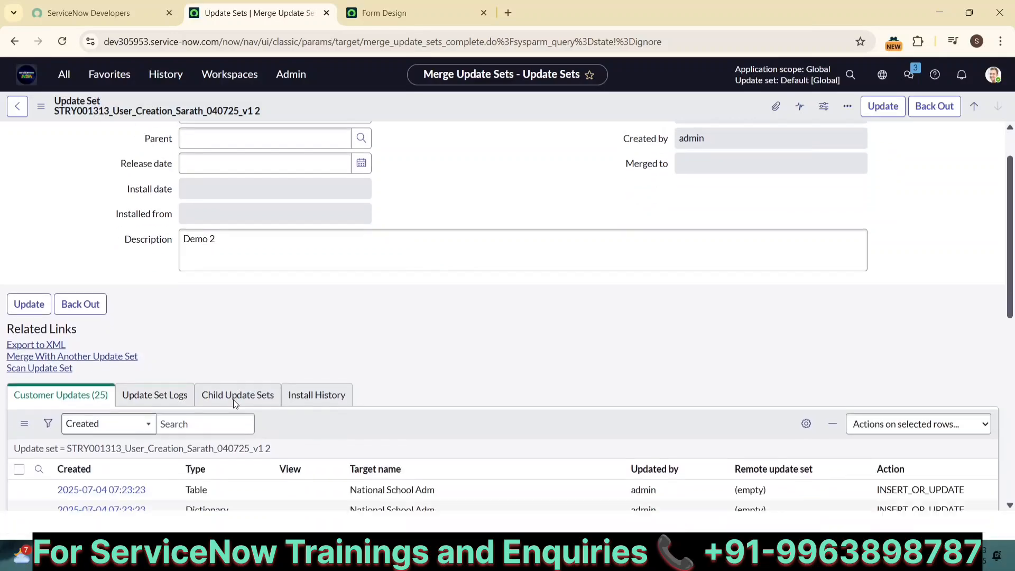
scroll(234, 403, "down", 3)
scroll(196, 333, "up", 3)
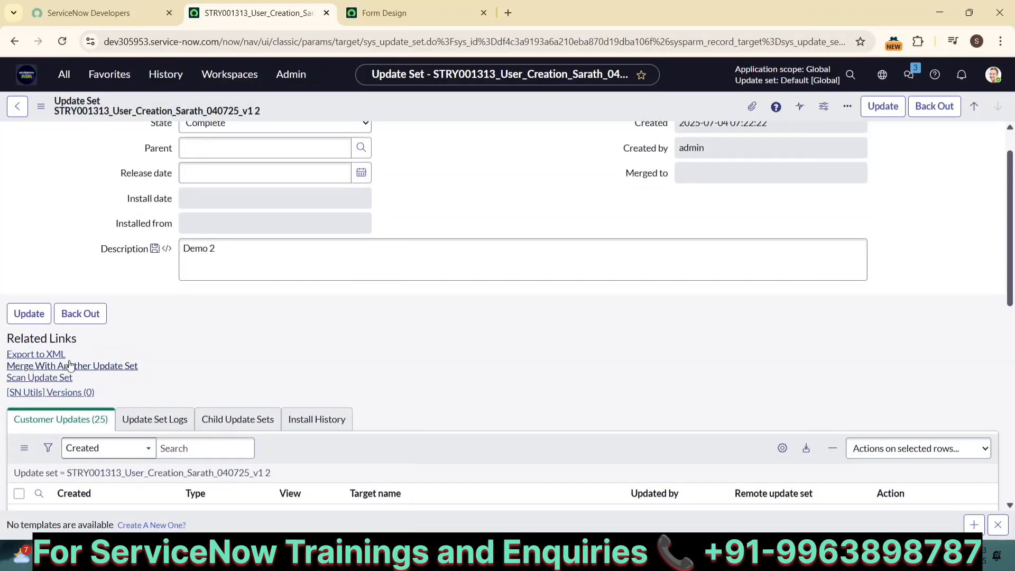
left_click(82, 365)
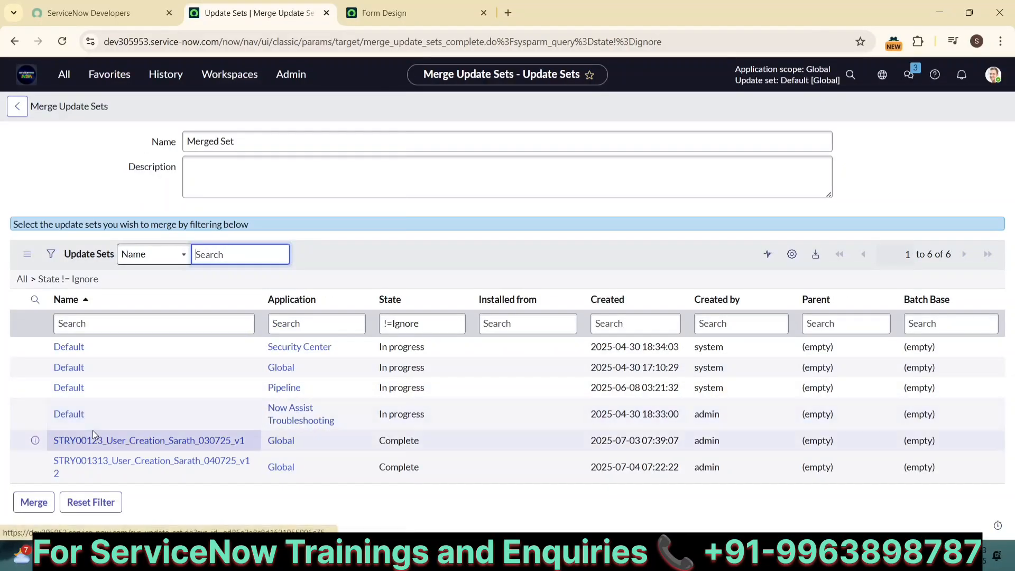
Open the STRY00123 update set and scroll to check its 21 customer updates
left_click(74, 445)
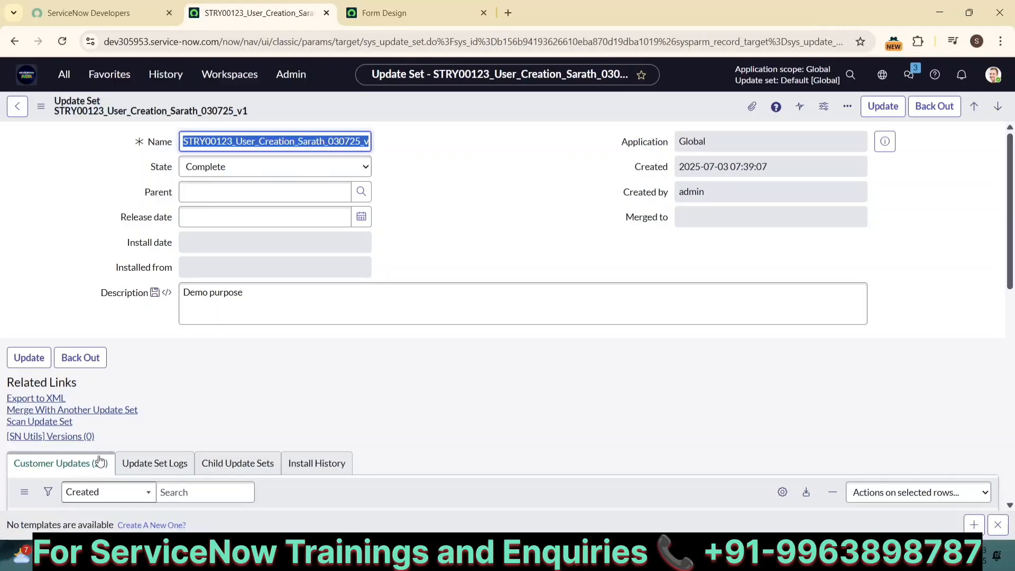
scroll(408, 399, "down", 5)
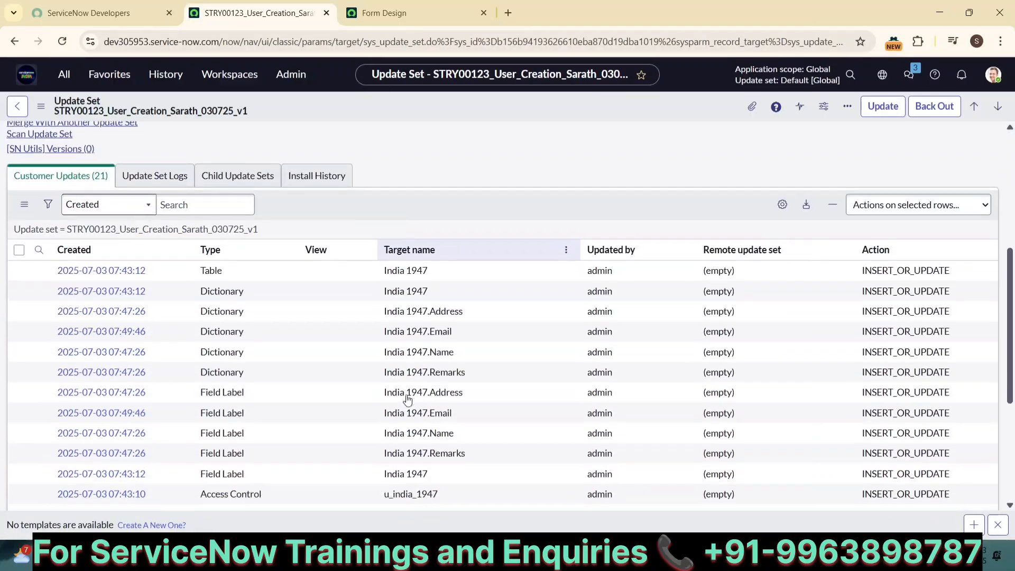
scroll(407, 399, "up", 5)
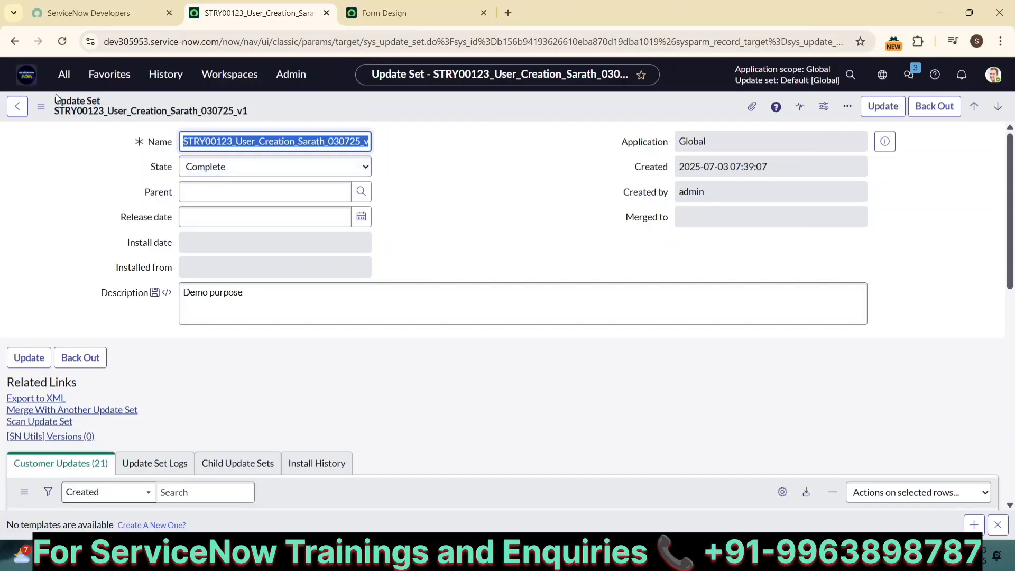
Go back through Local Update Sets to the Merge Update Sets page
left_click(64, 74)
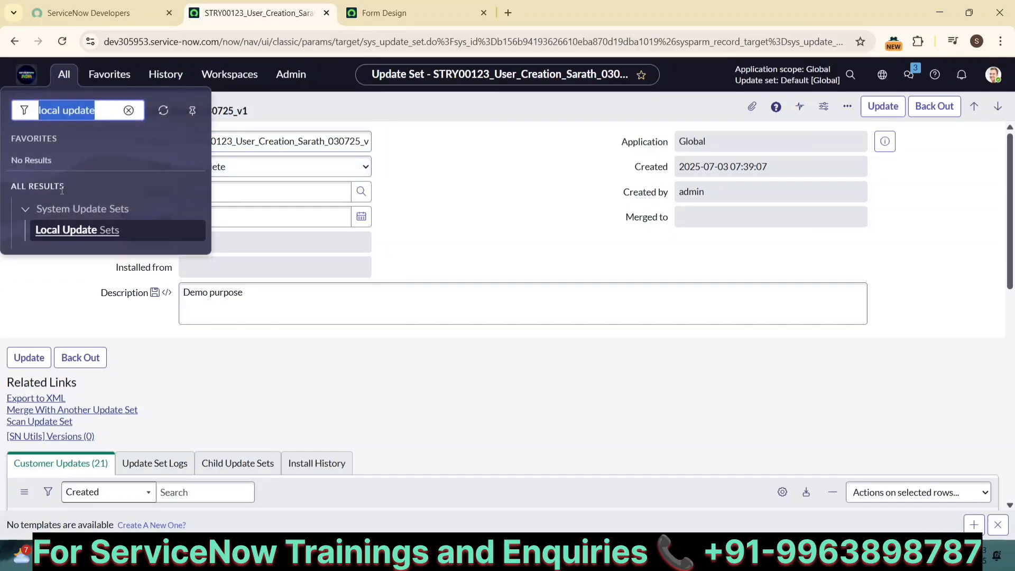
left_click(58, 238)
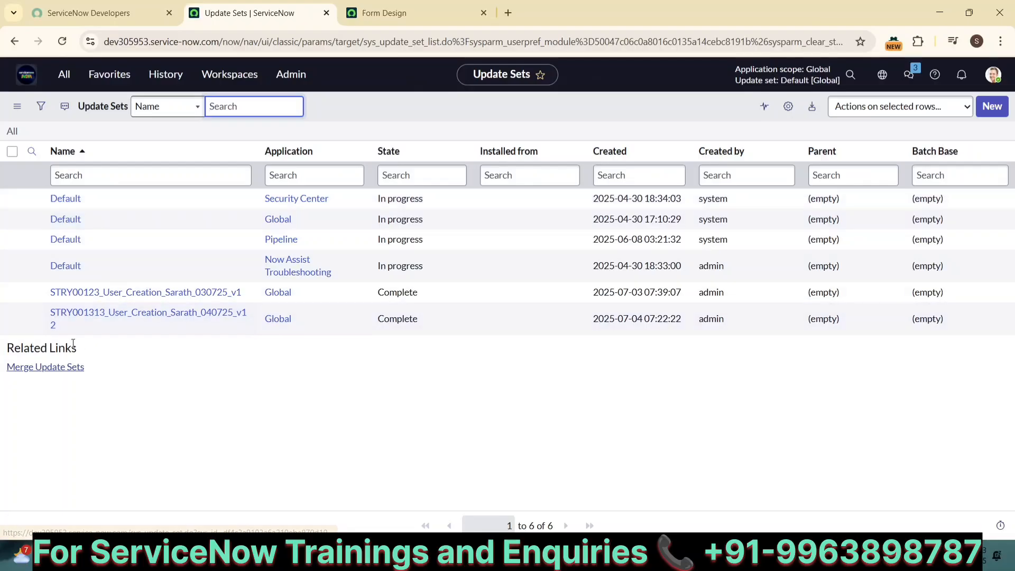
left_click(28, 368)
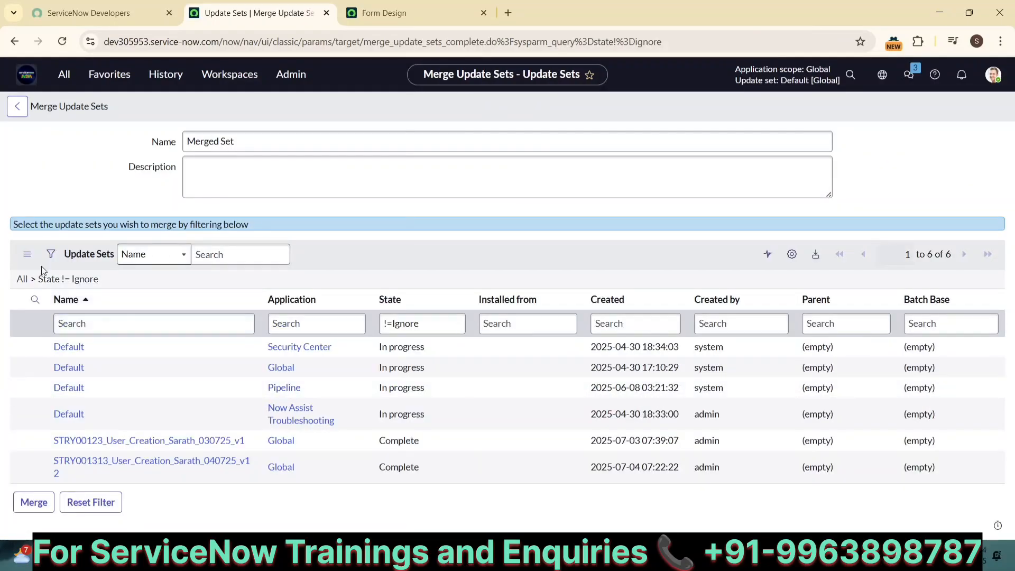
Filter the candidates to State is Complete and click Merge on the two results
left_click(51, 253)
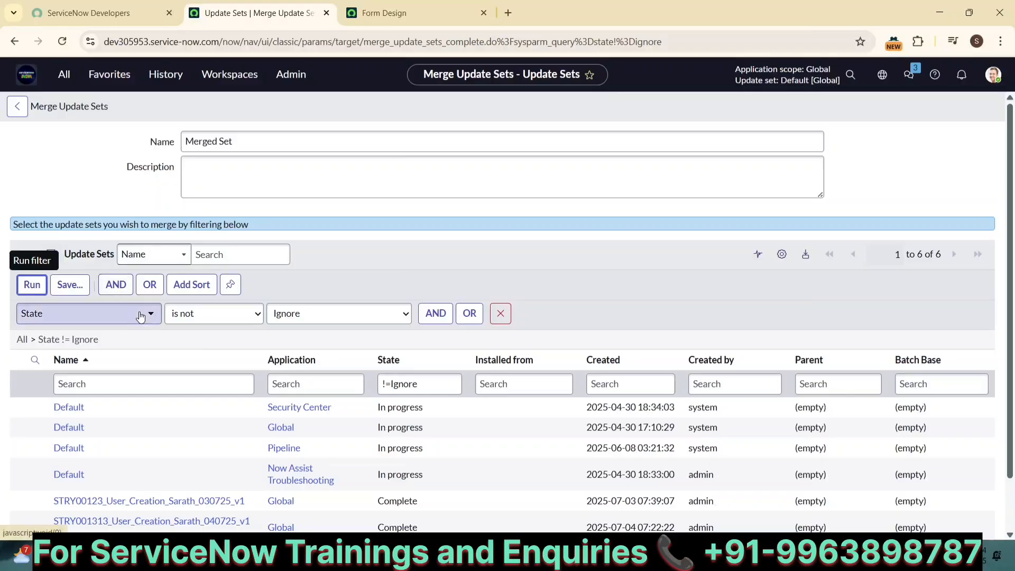
left_click(246, 314)
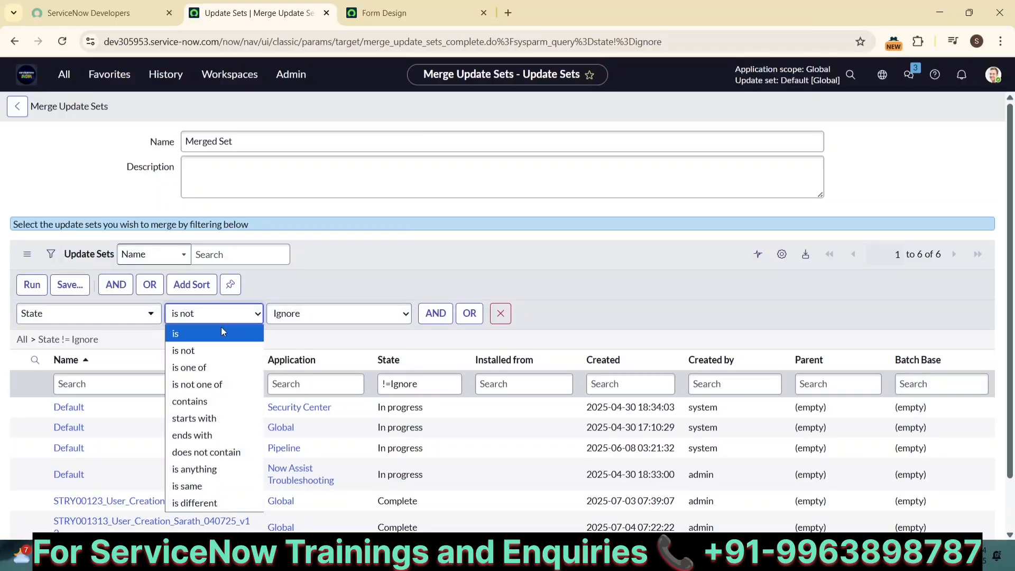
left_click(222, 333)
left_click(303, 319)
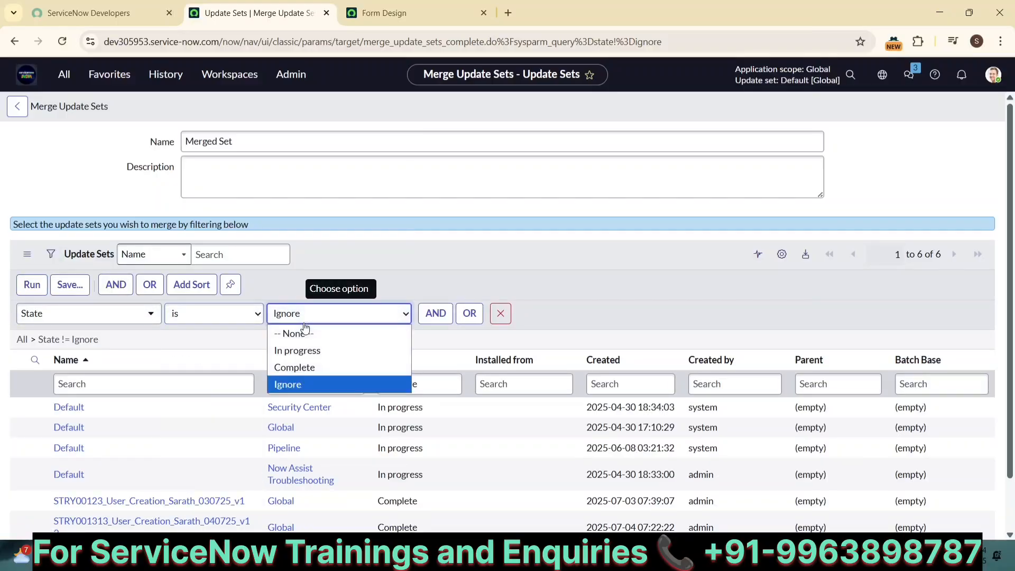
left_click(293, 367)
left_click(32, 284)
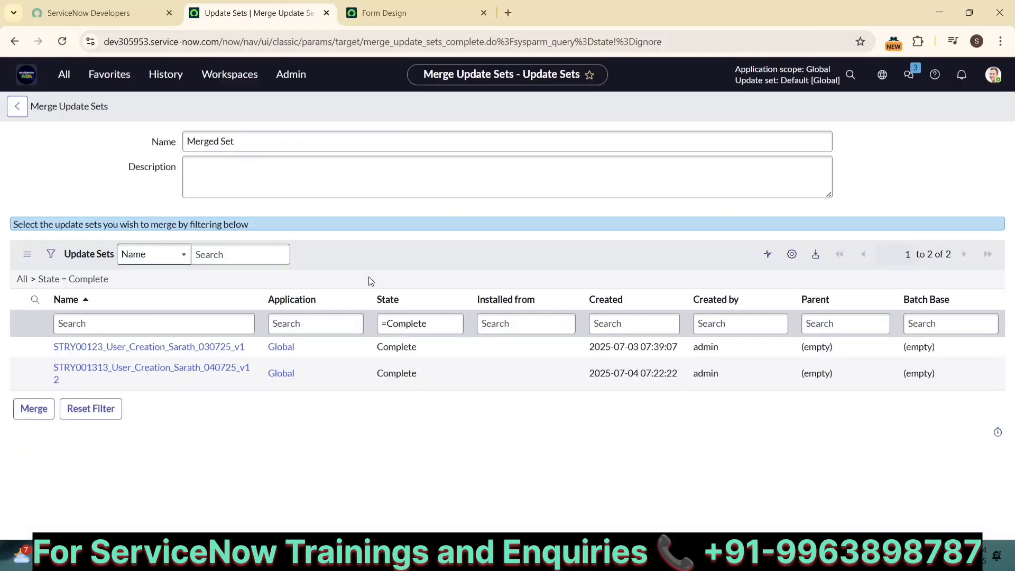
left_click(35, 410)
left_click(35, 409)
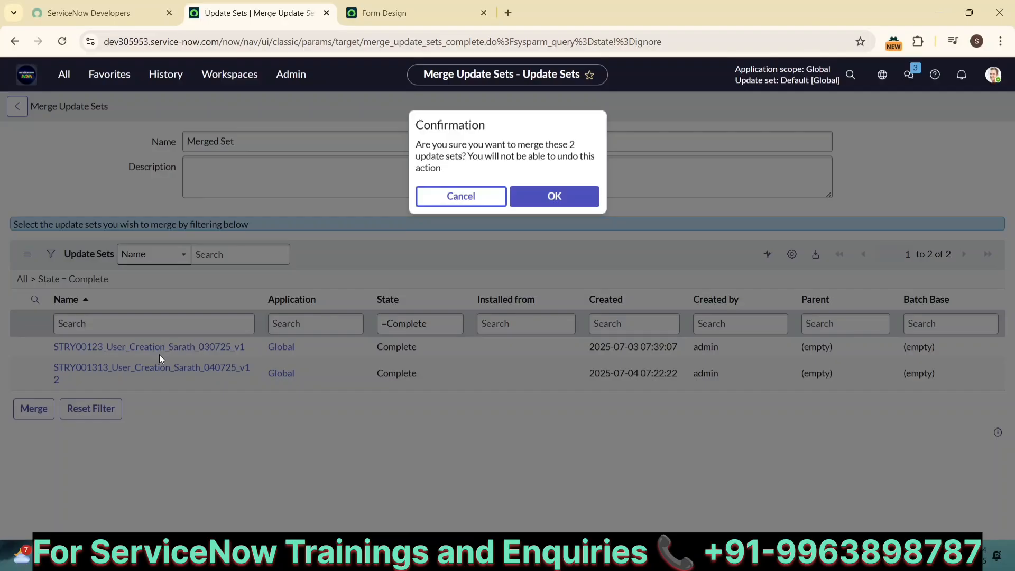
Confirm the merge, then open Merged Set and view its 46 customer updates
left_click(545, 202)
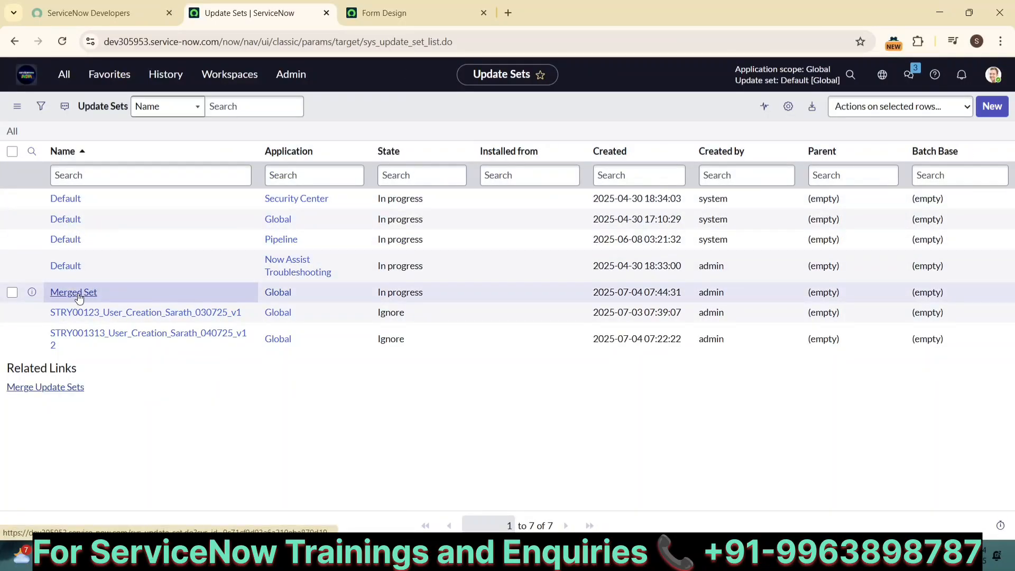
left_click(84, 294)
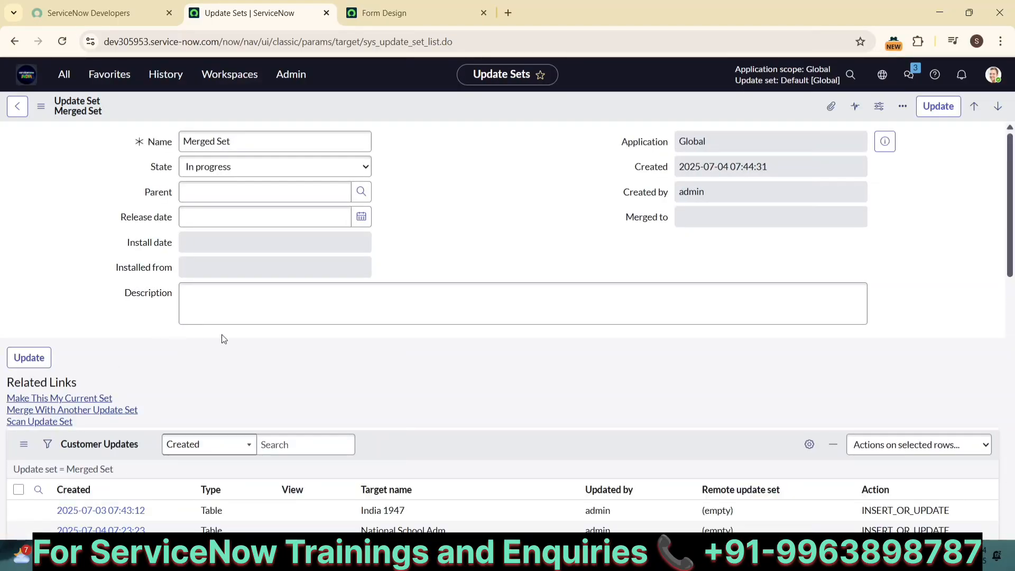
scroll(222, 339, "down", 4)
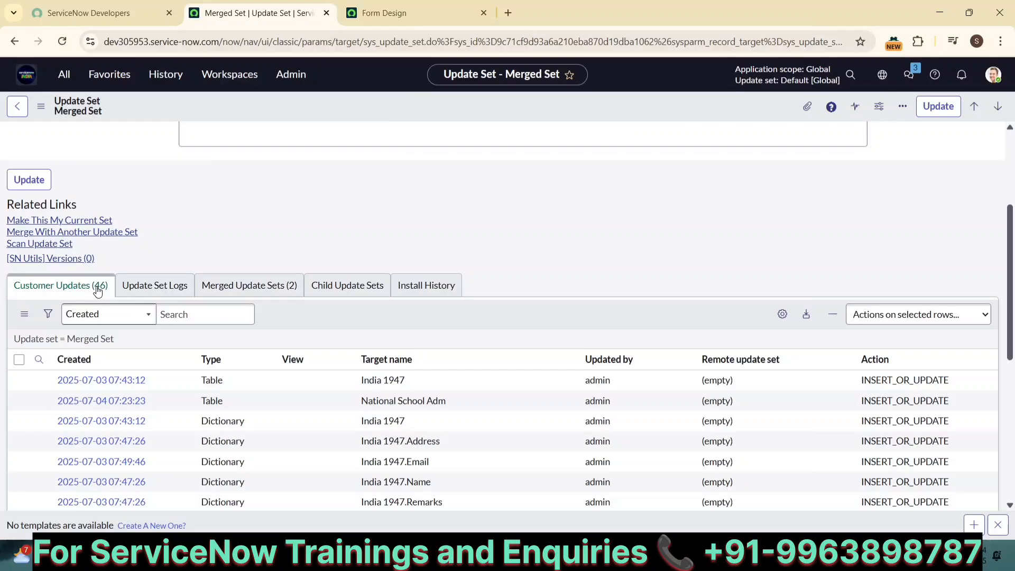
left_click(98, 292)
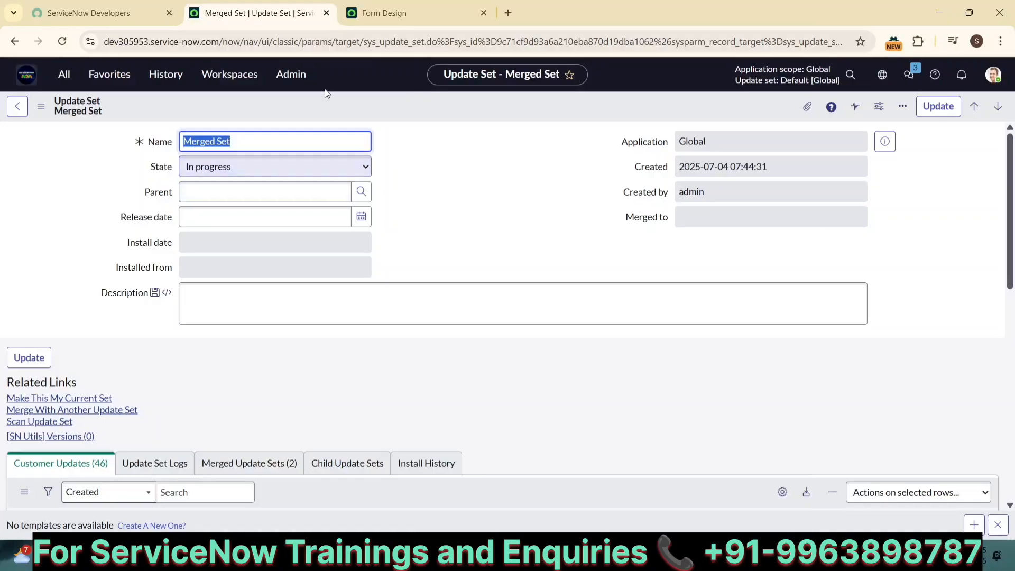
Open the Merge Update Sets page under Local Update Sets
left_click(453, 201)
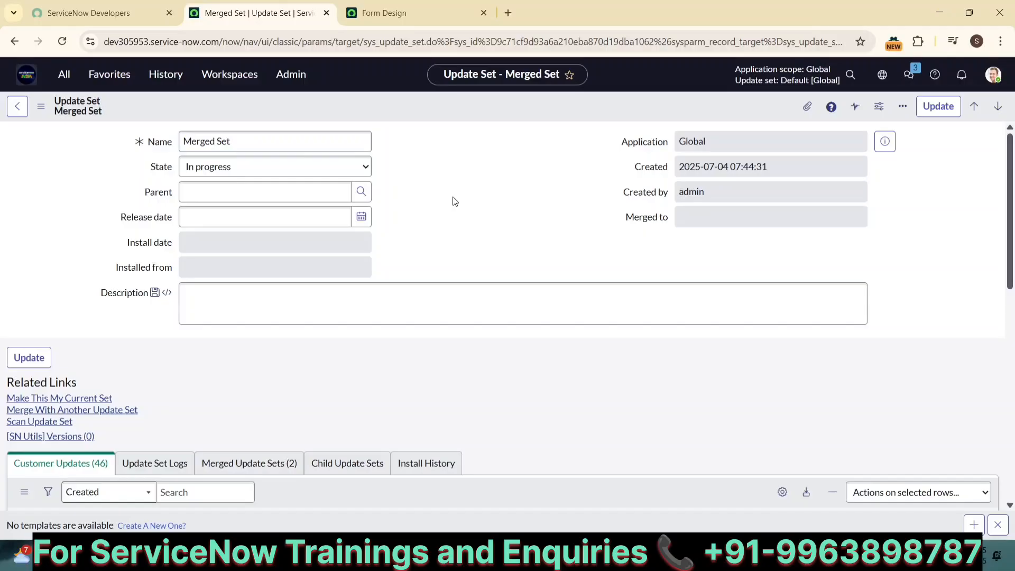
left_click(64, 74)
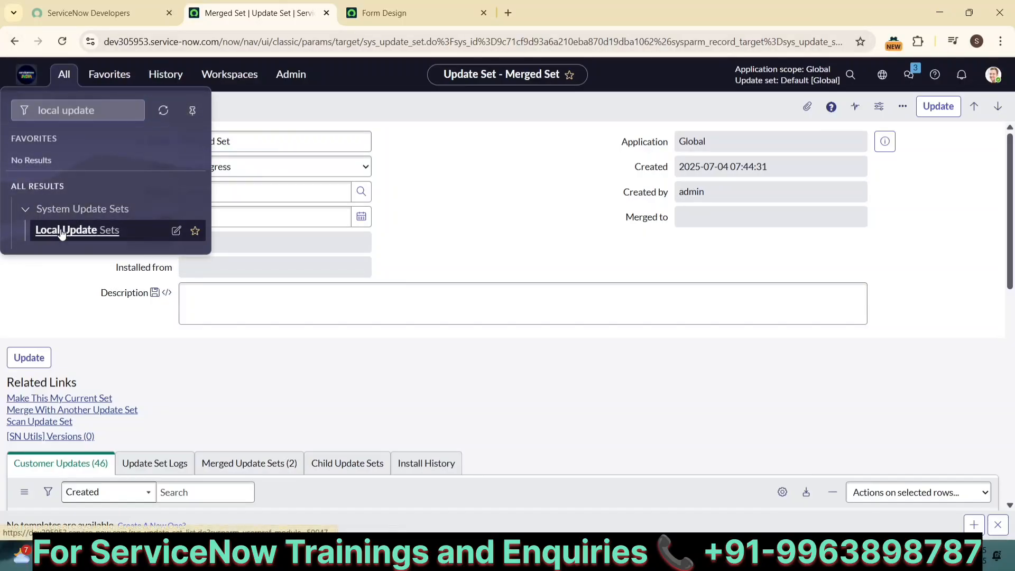
left_click(62, 231)
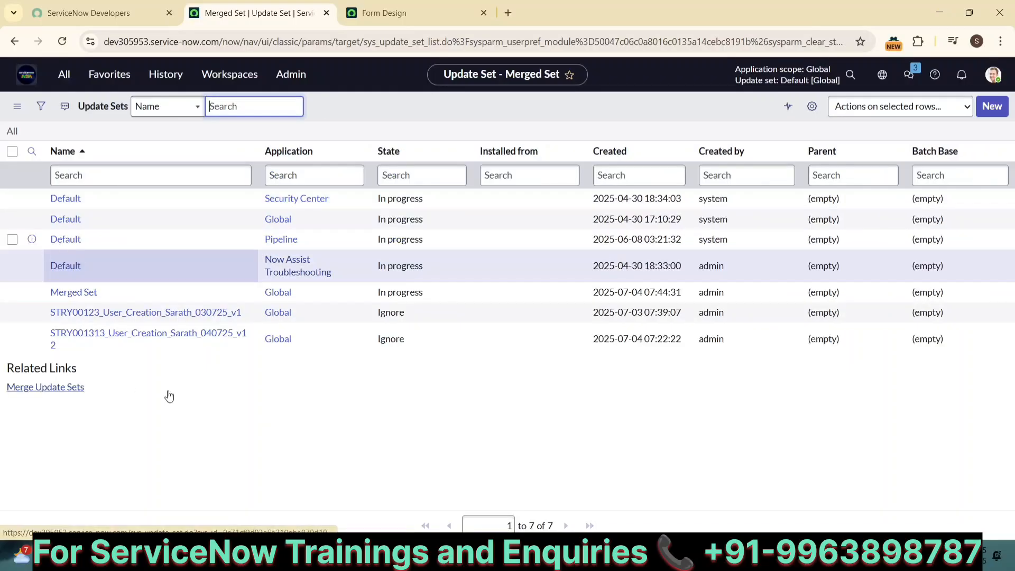
left_click(34, 389)
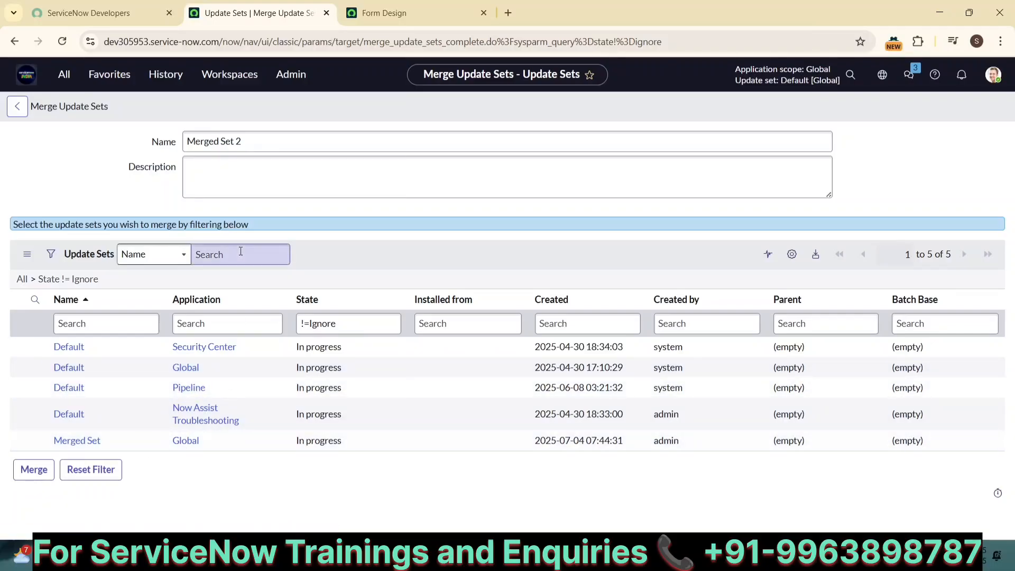
Name the merged set Demo and filter candidates to names starting with m
left_click(244, 147)
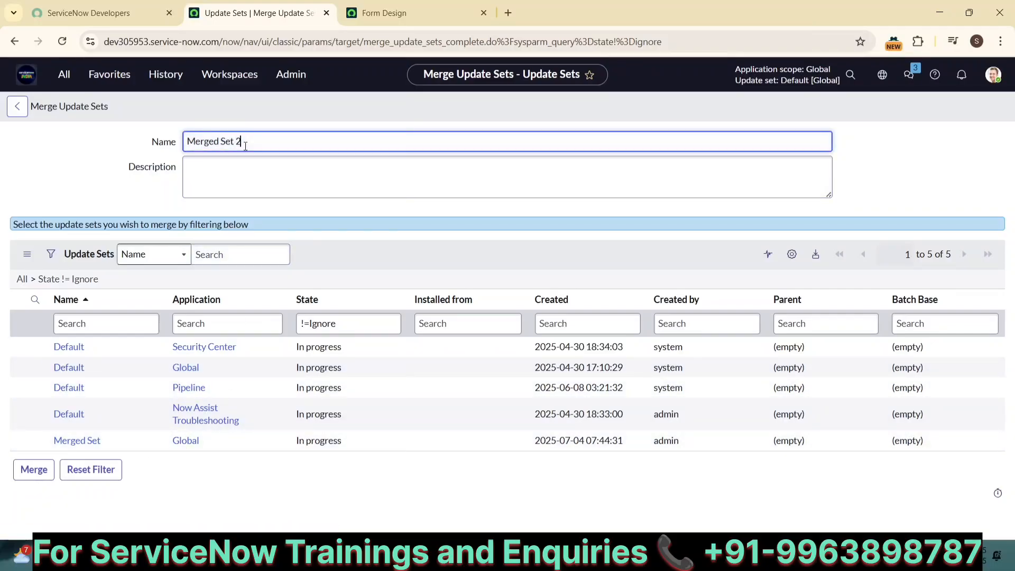
key("ctrl+a")
type("Demo")
left_click(51, 255)
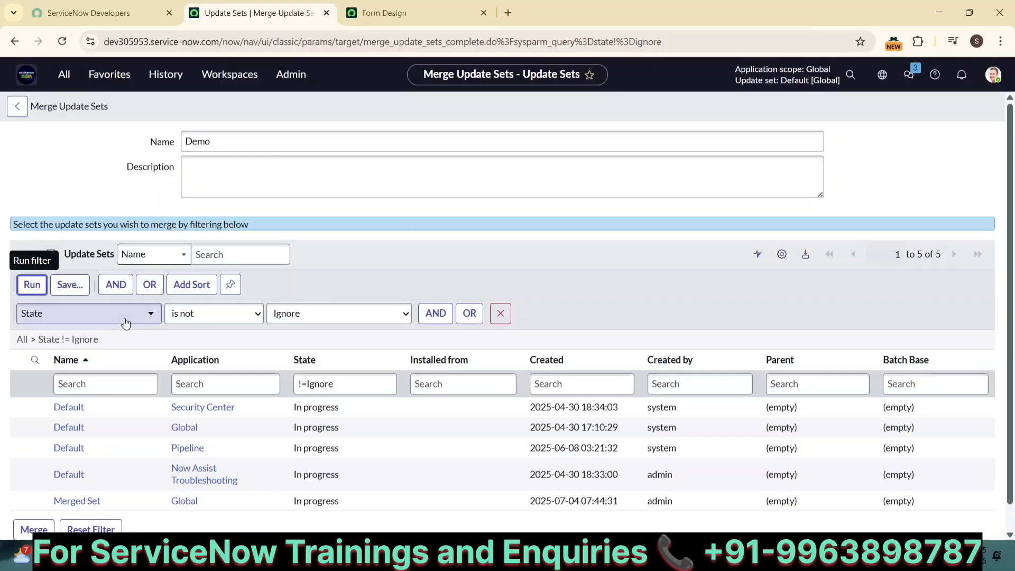
left_click(79, 314)
scroll(59, 391, "up", 1)
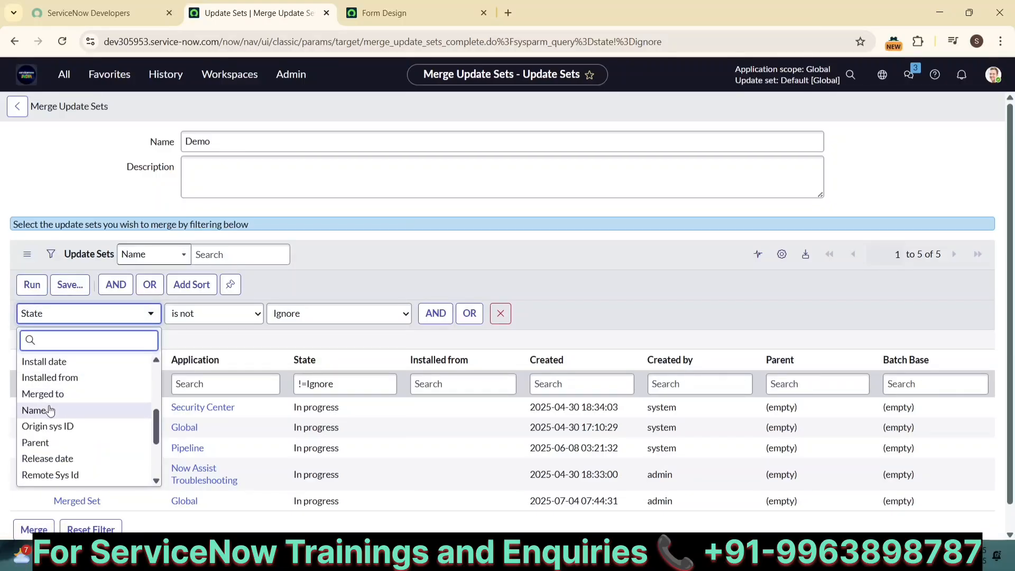
left_click(59, 408)
left_click(278, 322)
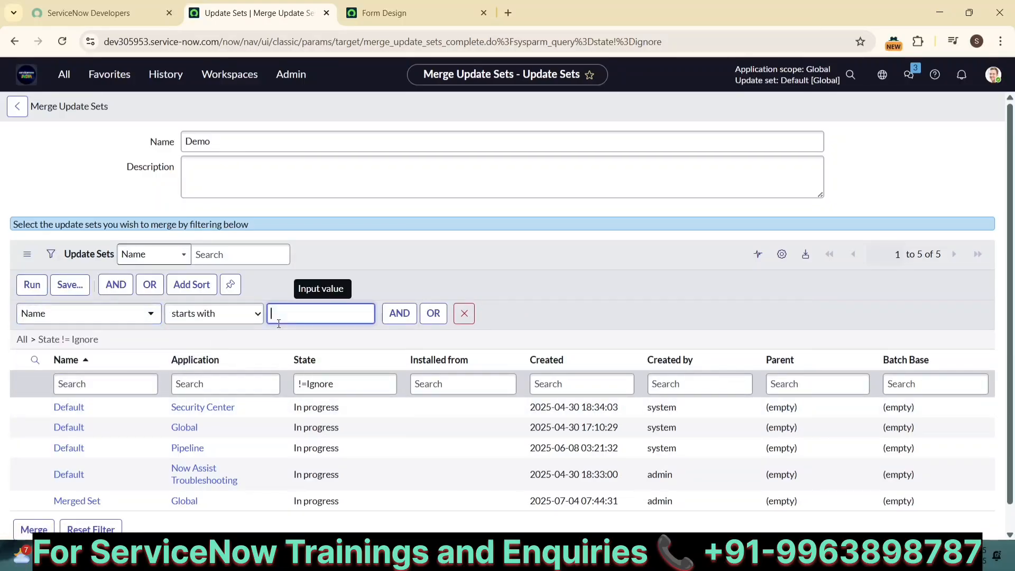
type("m")
left_click(42, 286)
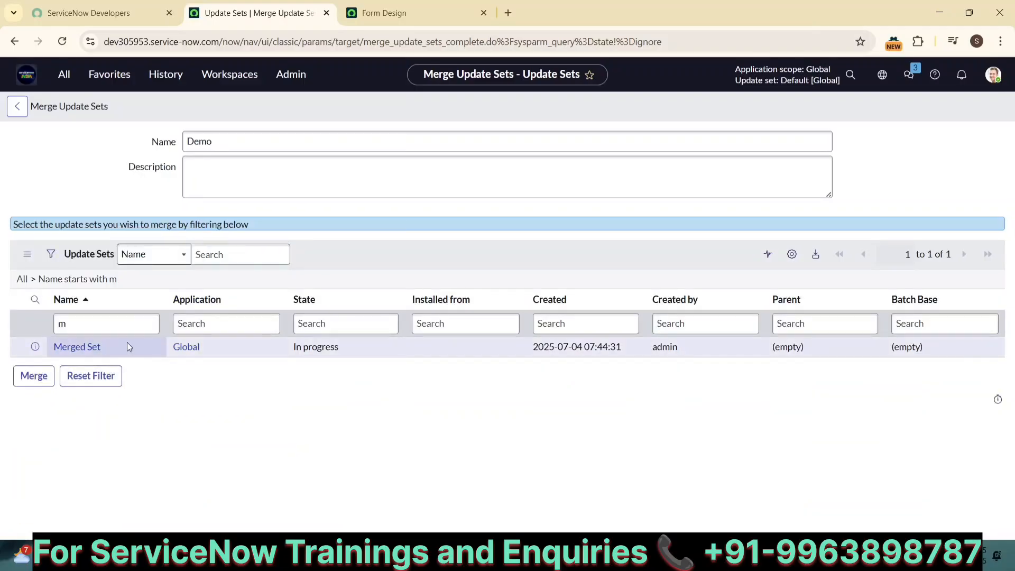
Attempt the merge, accept the invalid-selection warning, and start a new update set
left_click(35, 381)
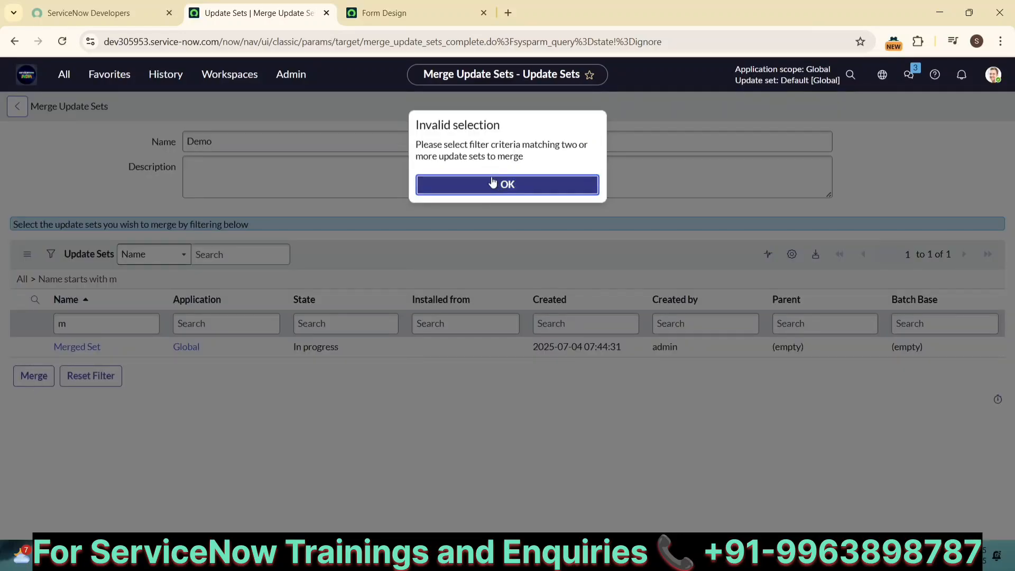
left_click(492, 183)
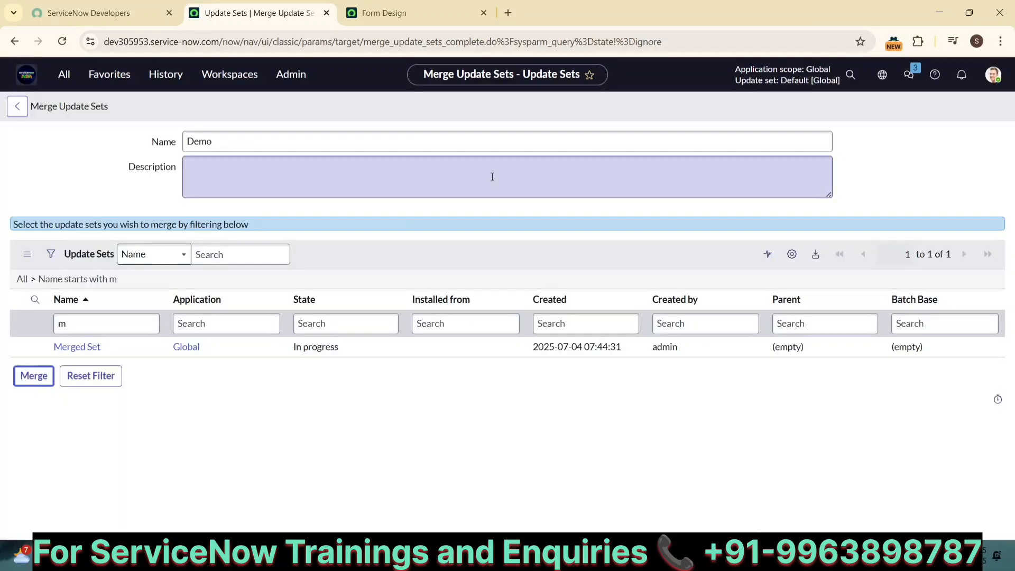
left_click(882, 75)
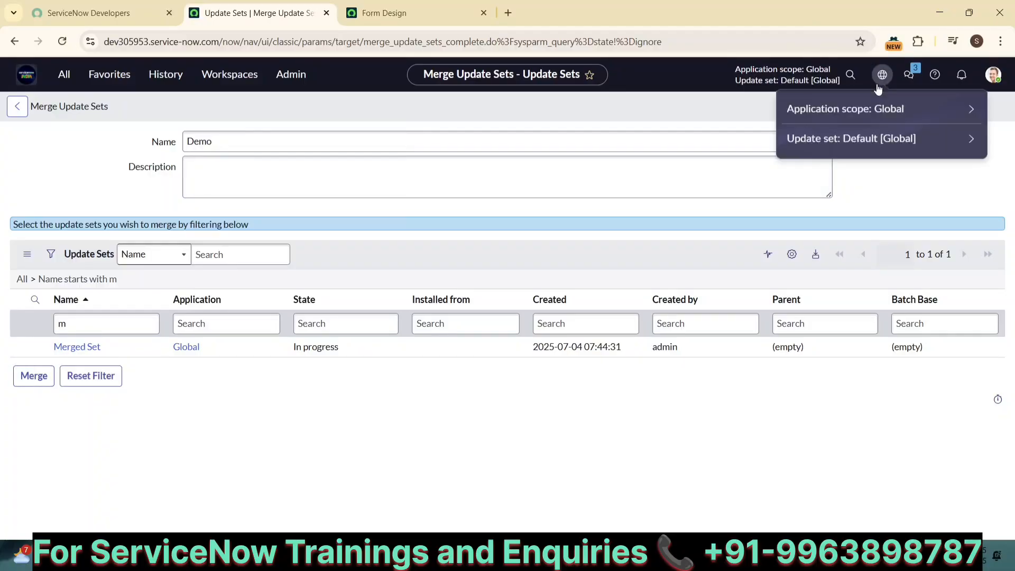
left_click(972, 143)
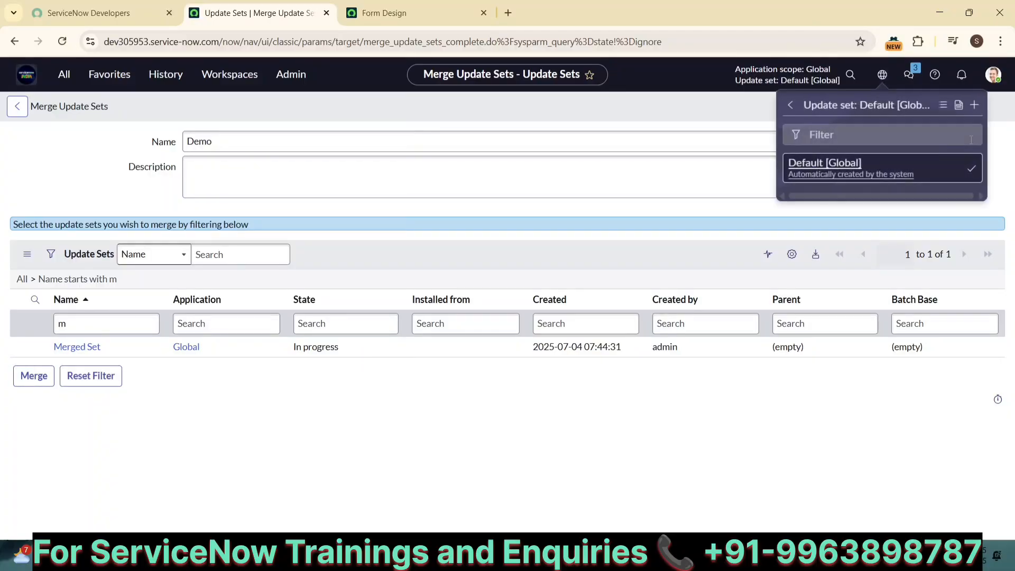
left_click(972, 105)
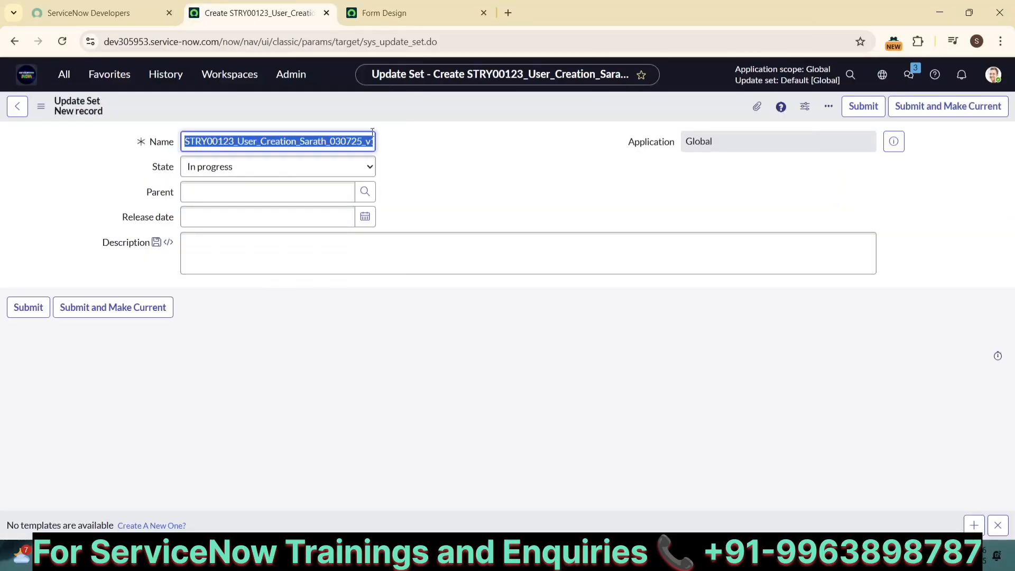
Change the name's story number from 123 to 1111 and use Submit and Make Current
left_click(234, 142)
key("BackSpace")
key("BackSpace")
key("BackSpace")
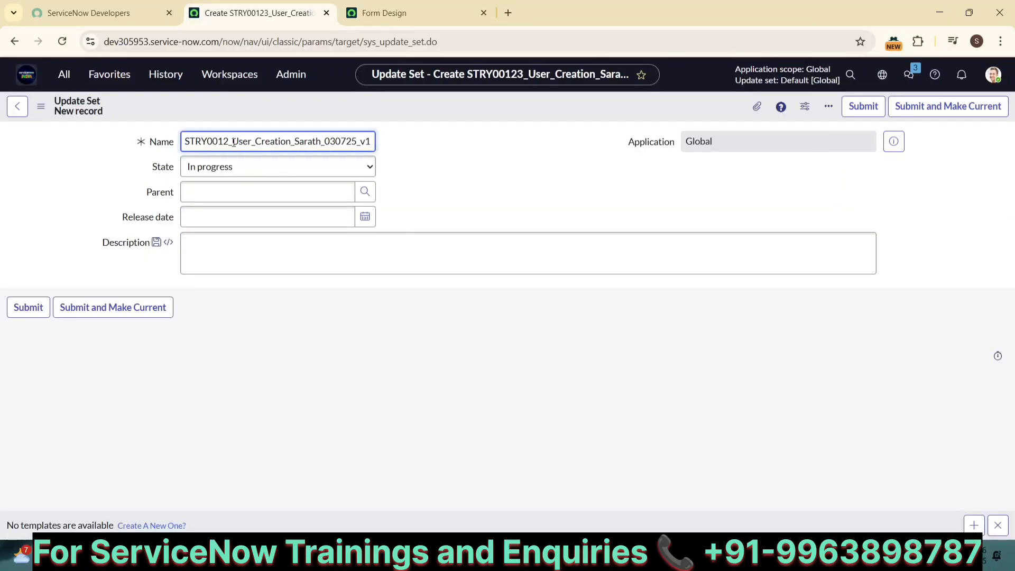
type("1111")
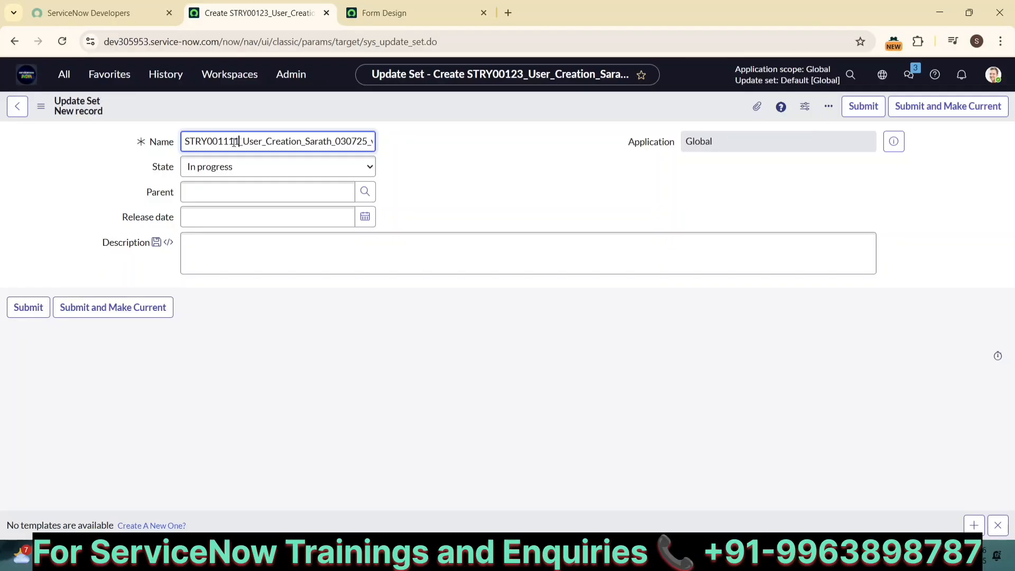
left_click(944, 115)
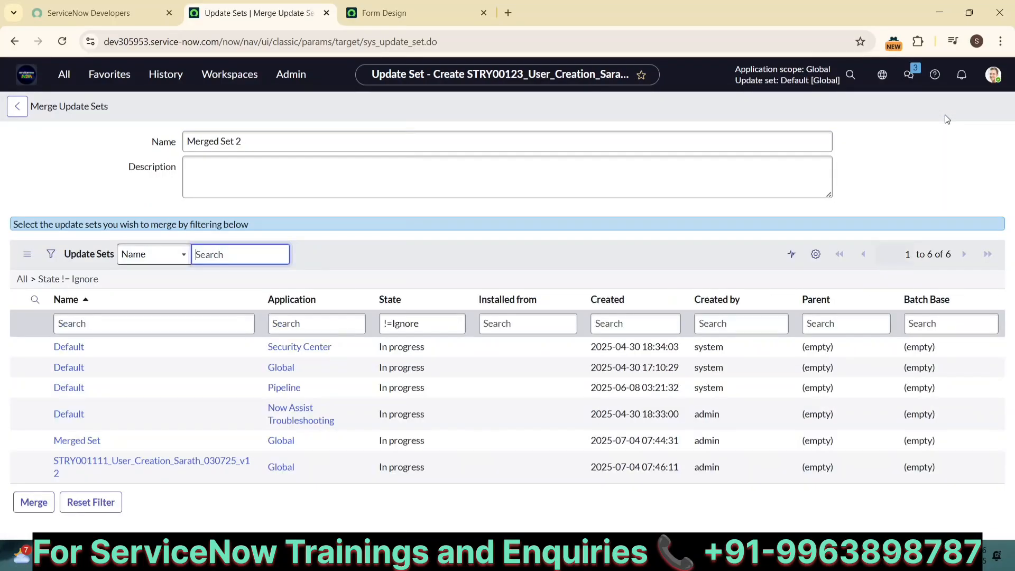
Make the first filter condition Name starts with, removing the extra conditions
left_click(48, 262)
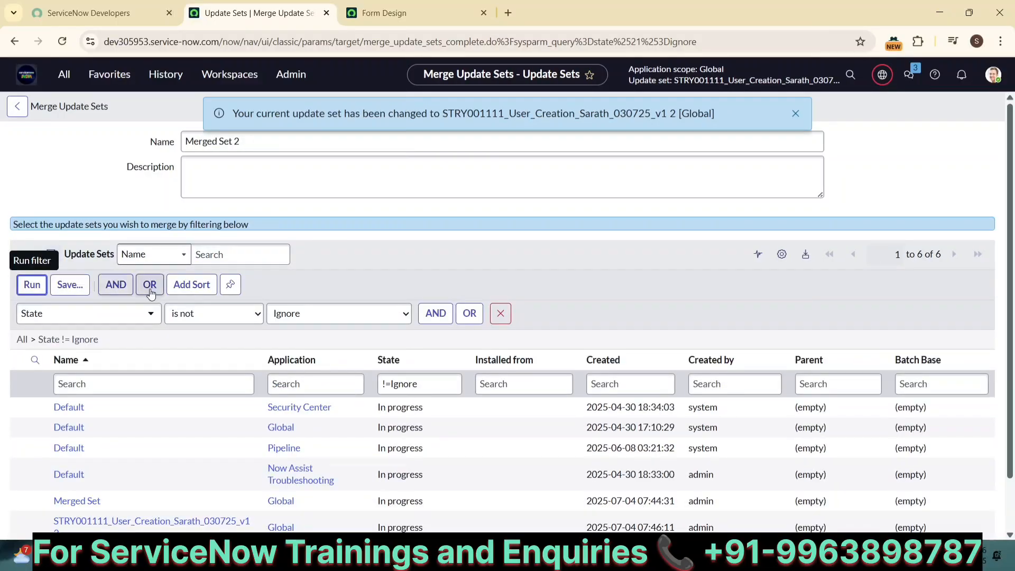
left_click(119, 316)
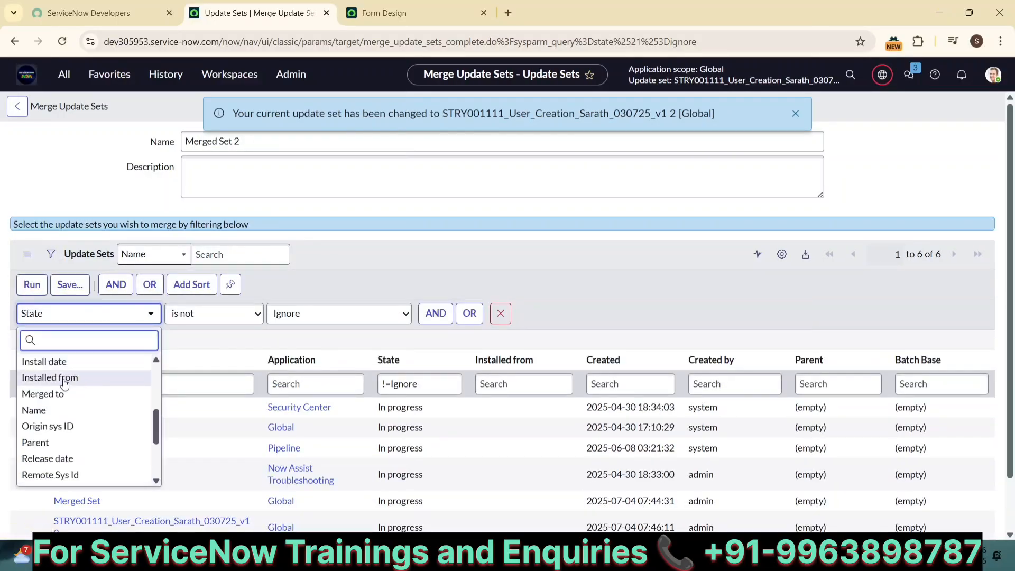
left_click(42, 411)
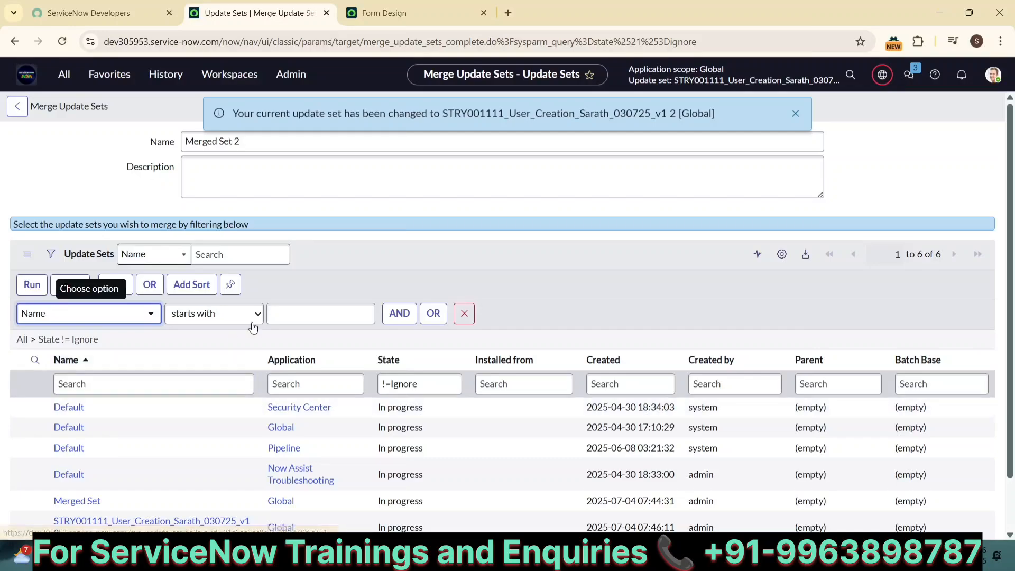
left_click(270, 315)
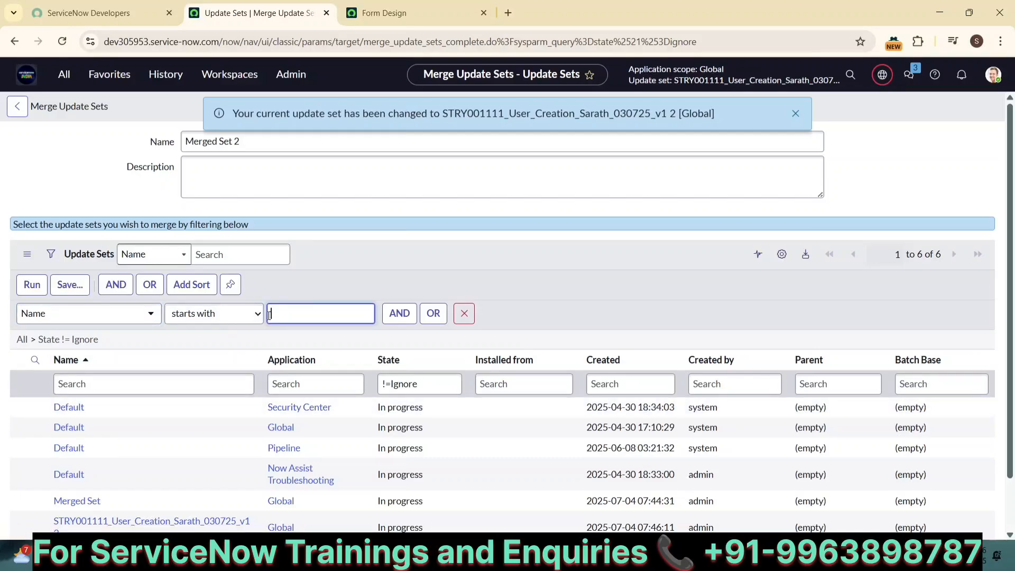
left_click(401, 315)
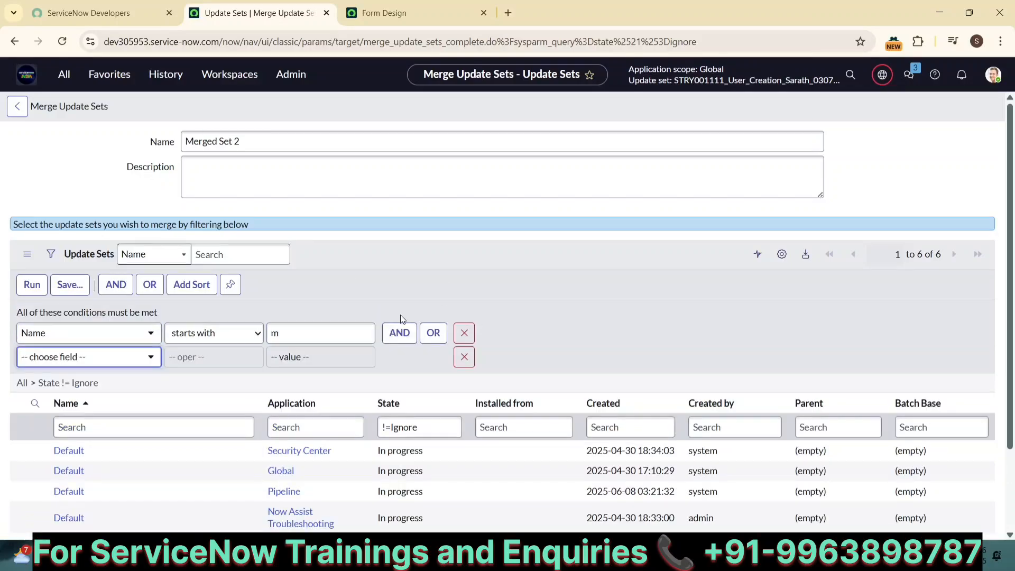
left_click(431, 335)
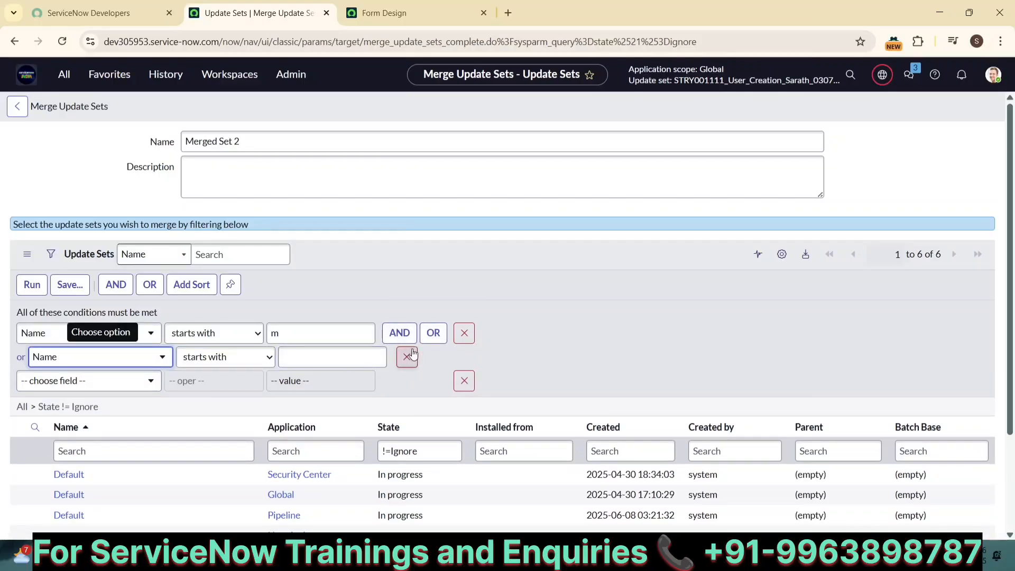
left_click(408, 357)
left_click(464, 357)
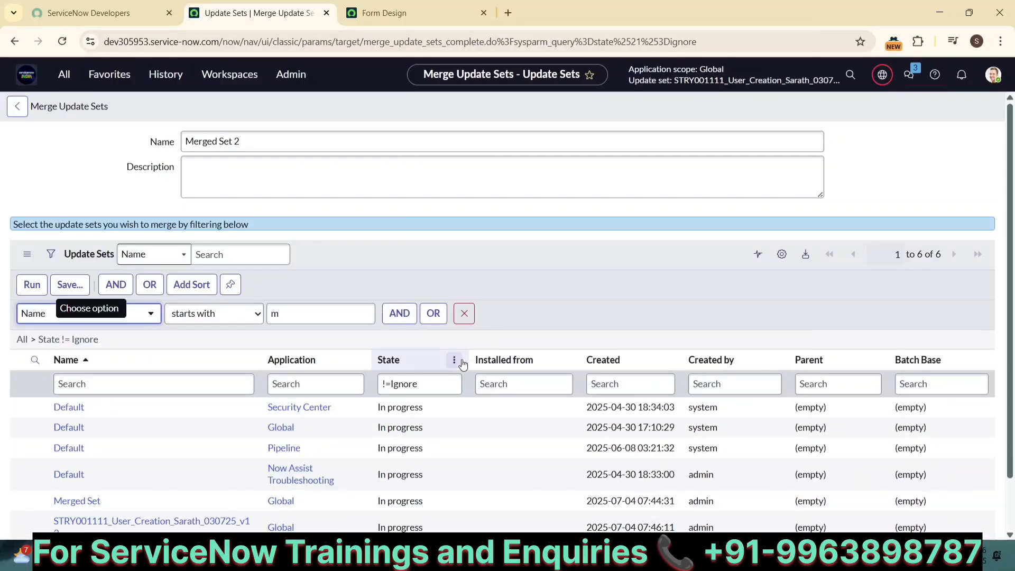
Add an OR condition 'Name starts with s' and run the filter
left_click(434, 314)
left_click(332, 339)
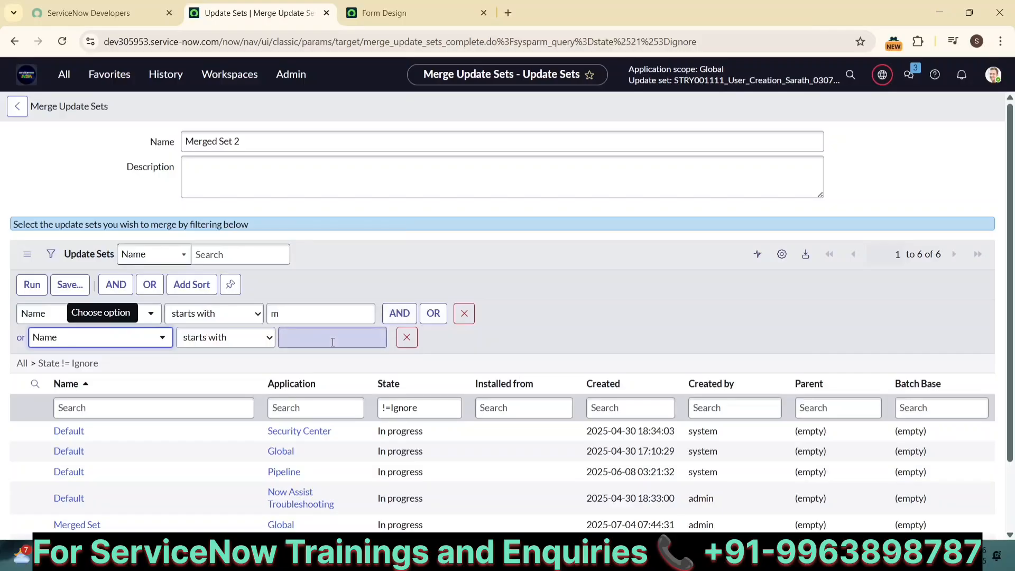
scroll(493, 382, "down", 1)
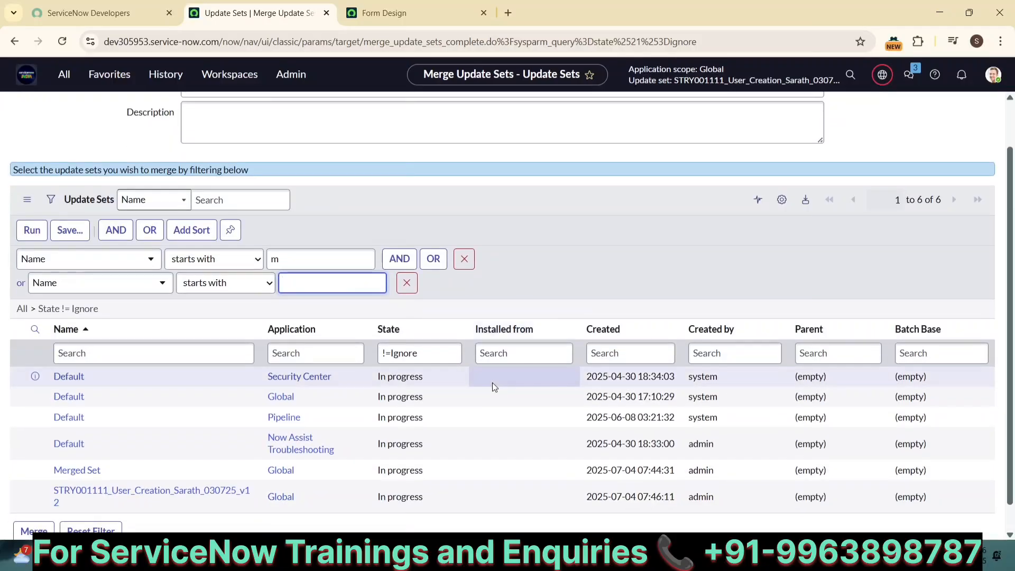
left_click(493, 382)
left_click(319, 284)
type("s")
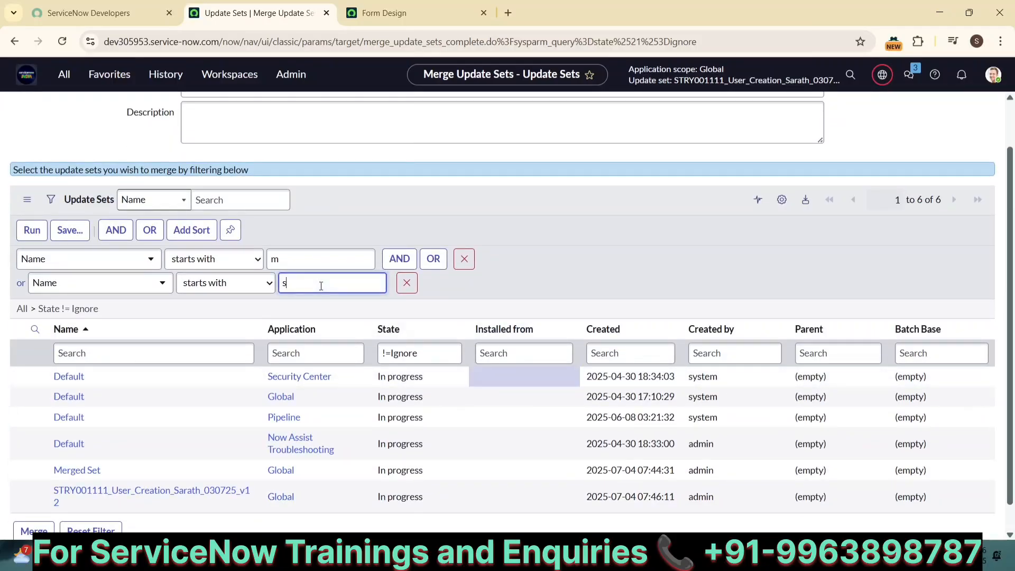
left_click(32, 231)
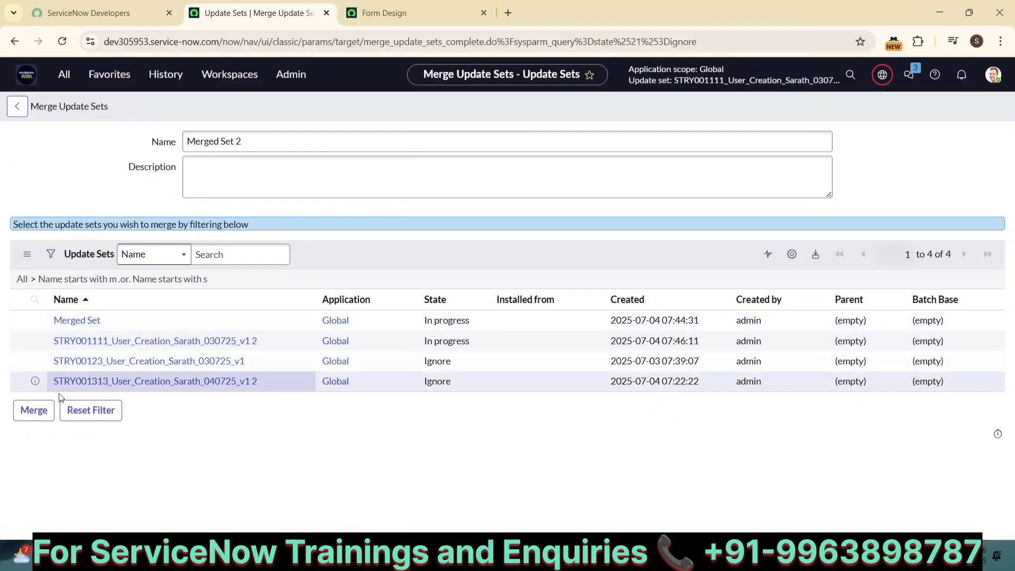
Merge and confirm the four sets, then review Merged Set 2's merged sets and customer updates
left_click(35, 412)
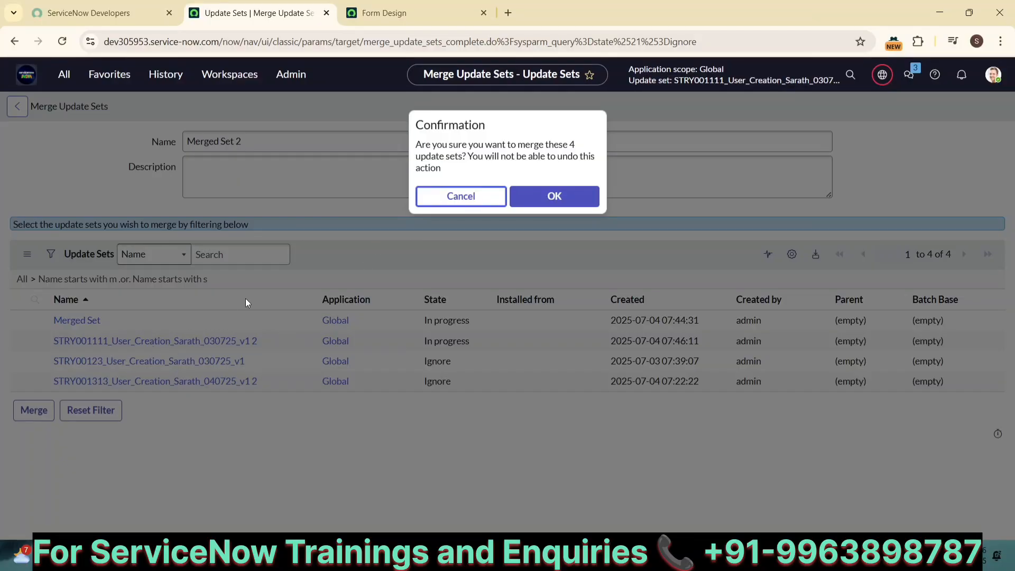
left_click(560, 201)
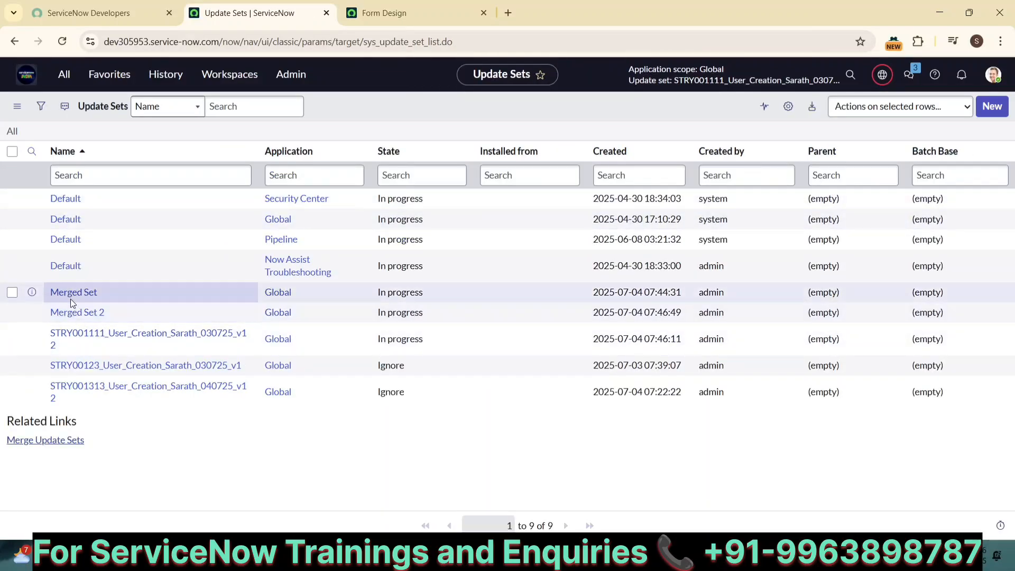
left_click(71, 317)
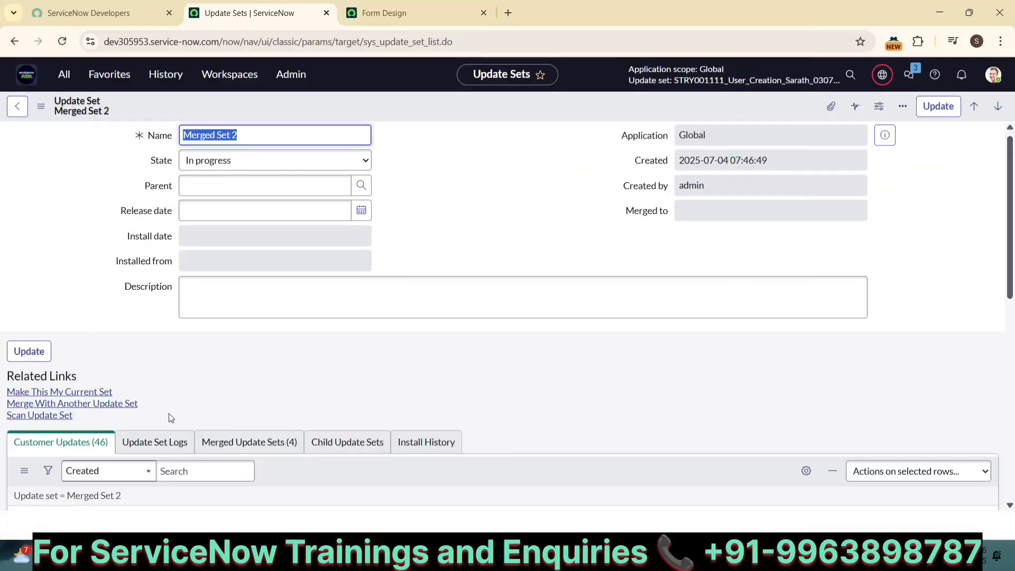
scroll(126, 378, "down", 2)
left_click(240, 357)
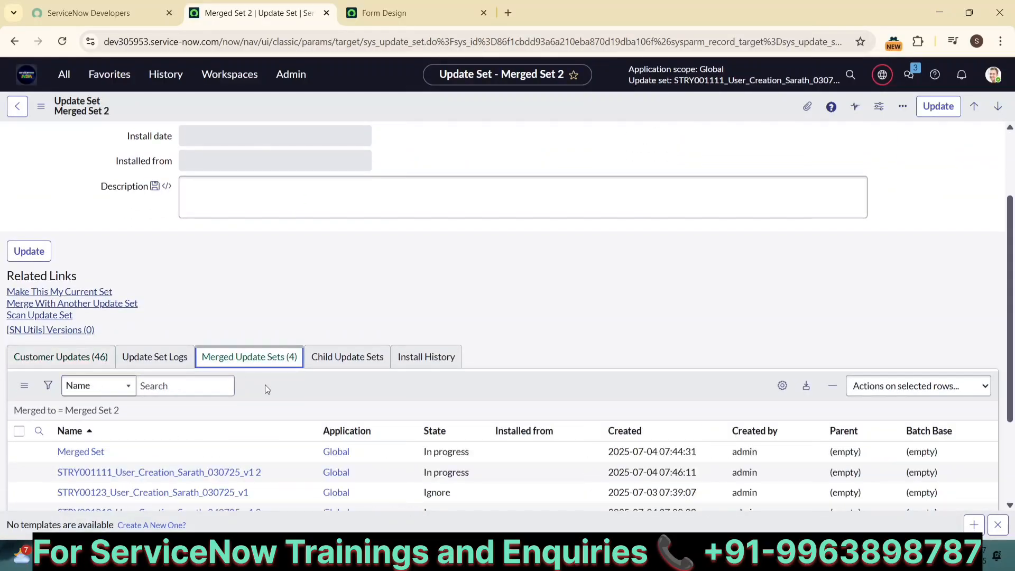
scroll(294, 390, "down", 2)
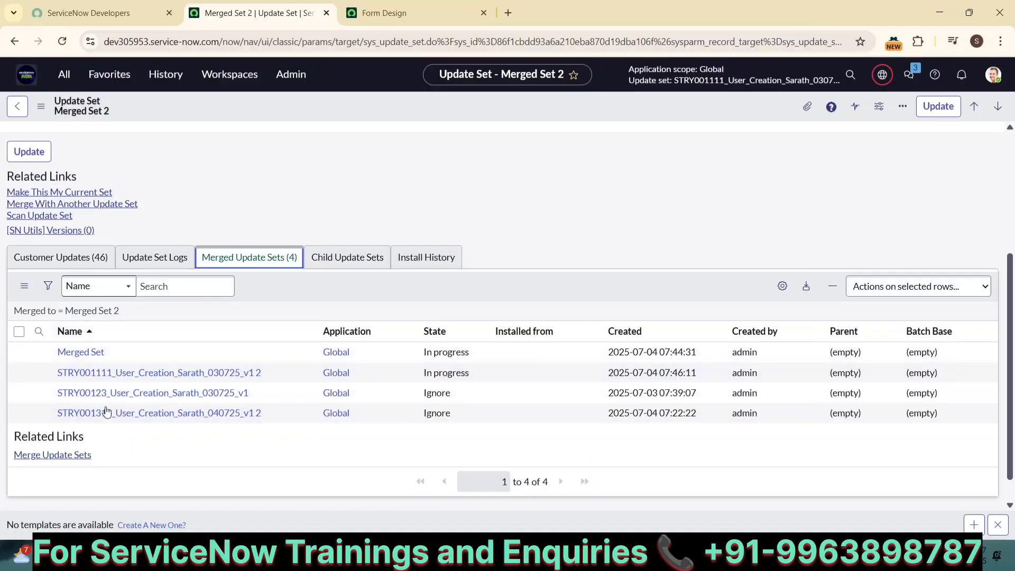
left_click(68, 270)
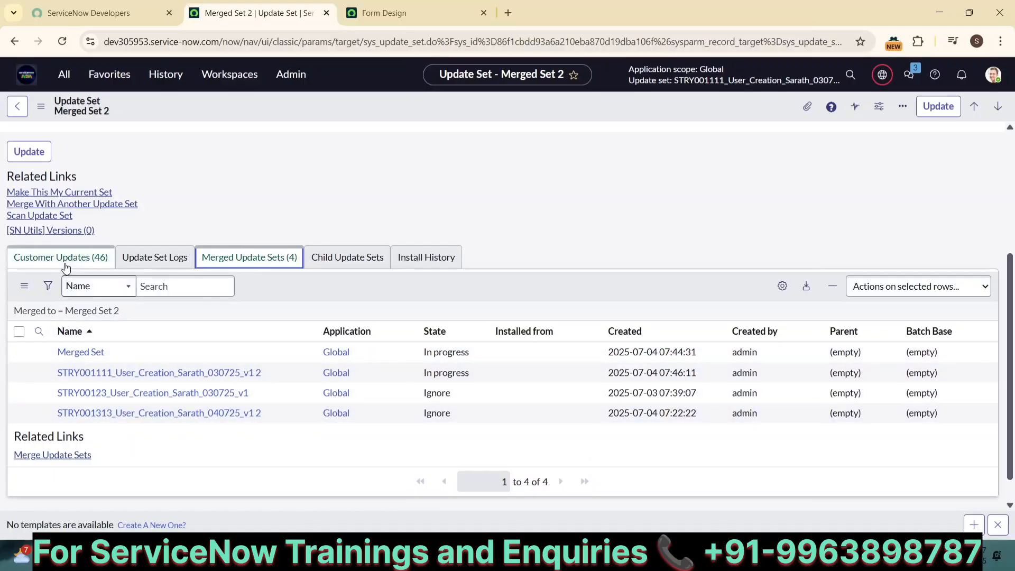
left_click(231, 269)
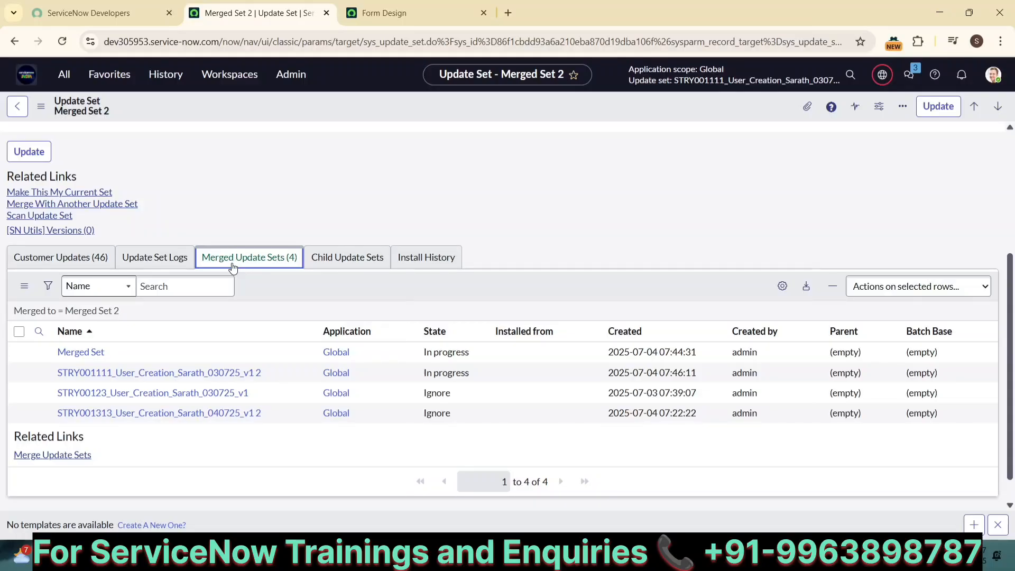
scroll(232, 267, "up", 4)
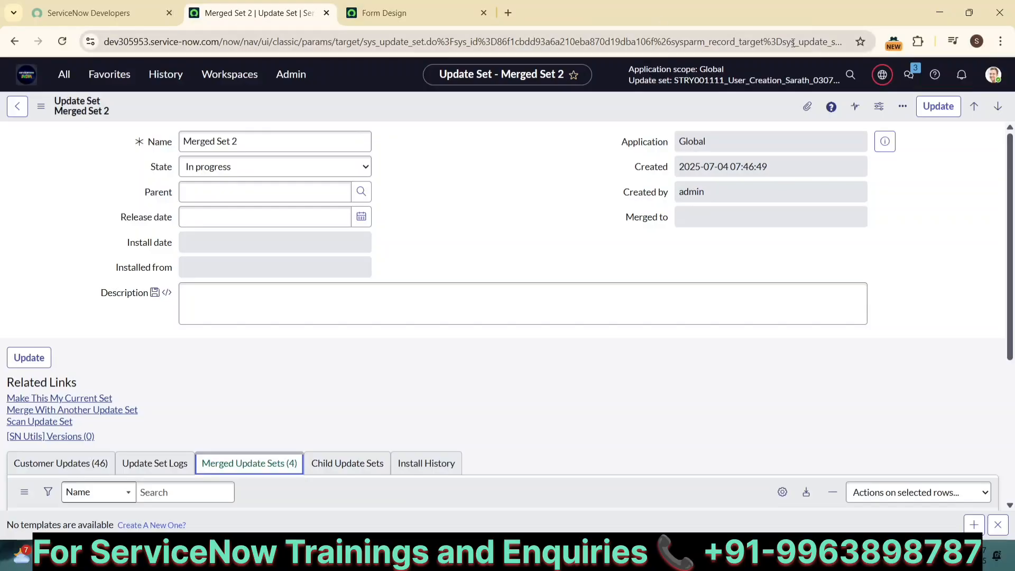
Open the full Update Sets list from the update set picker
left_click(882, 78)
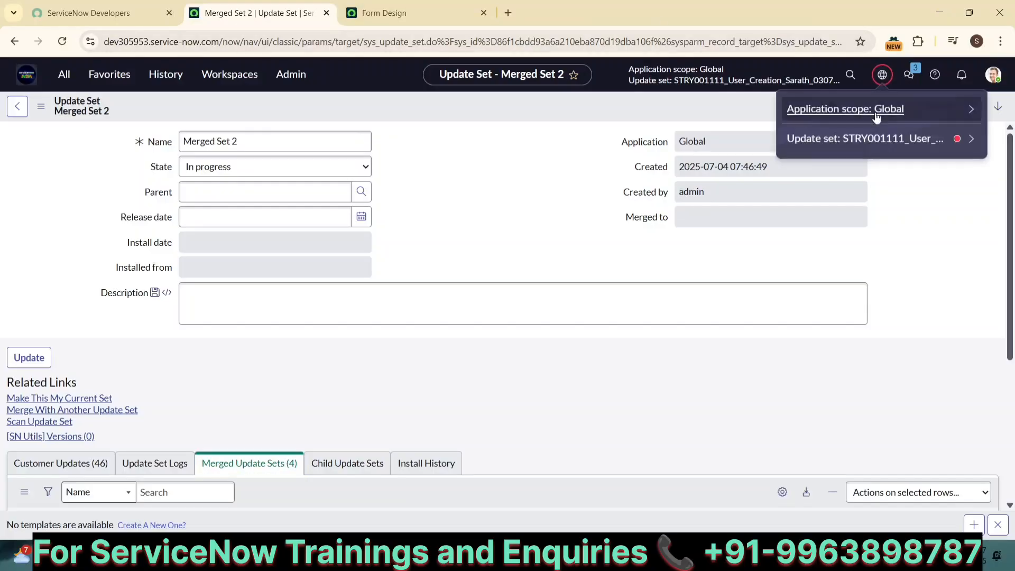
left_click(970, 140)
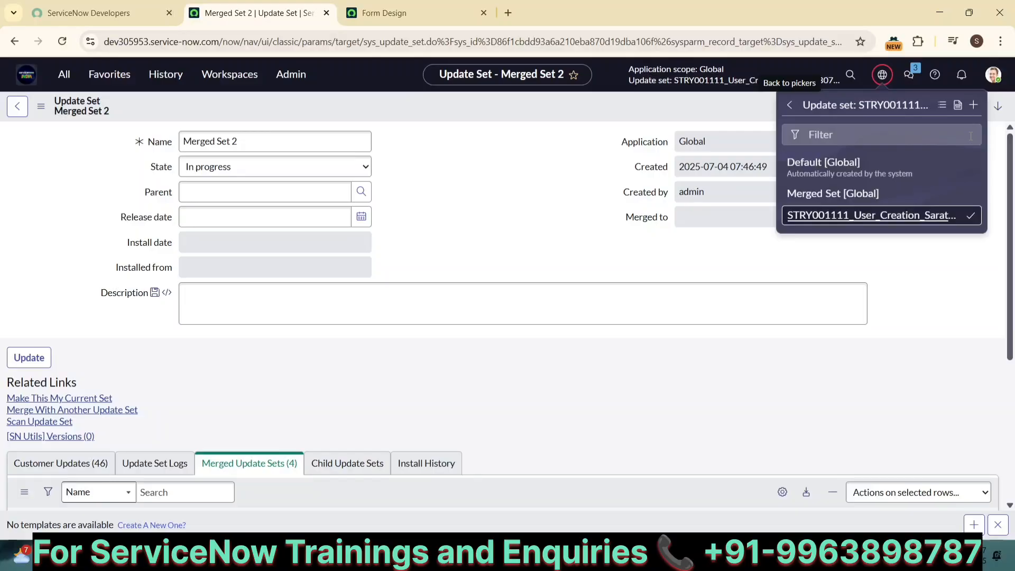
left_click(940, 104)
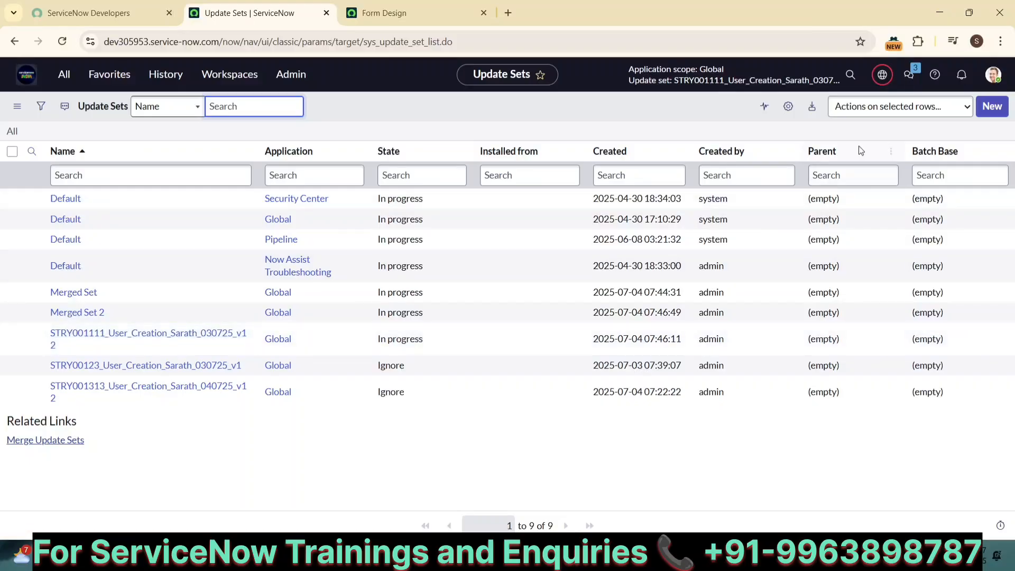
left_click(882, 75)
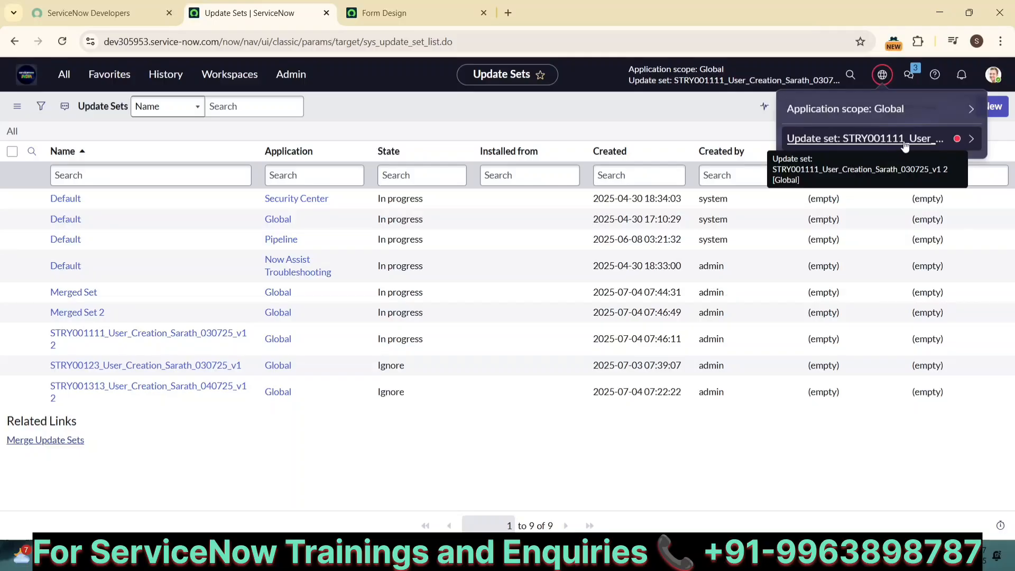
Change STRY001111's State to Complete inline, save it, and dismiss the notice
double_click(405, 339)
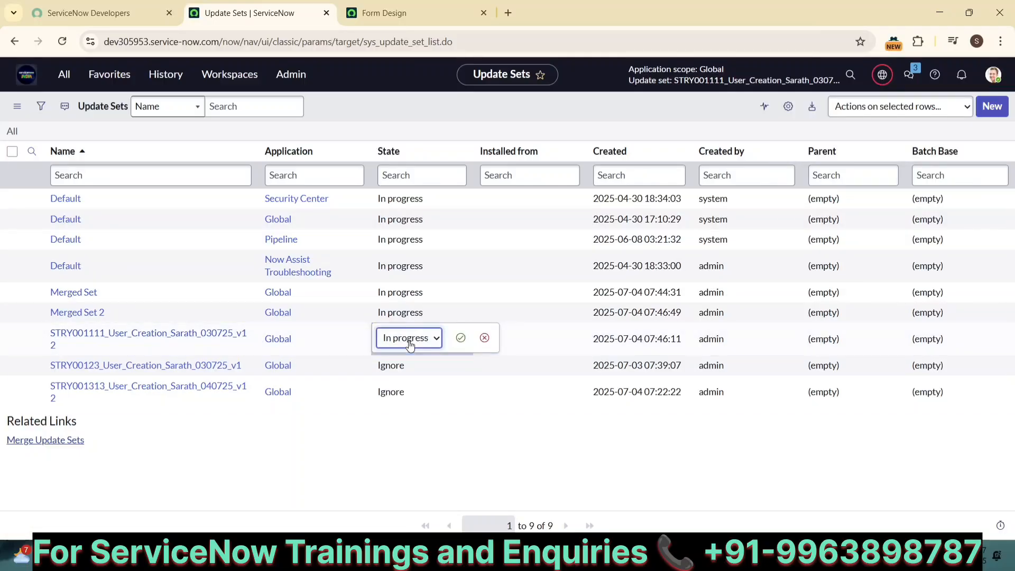
left_click(421, 341)
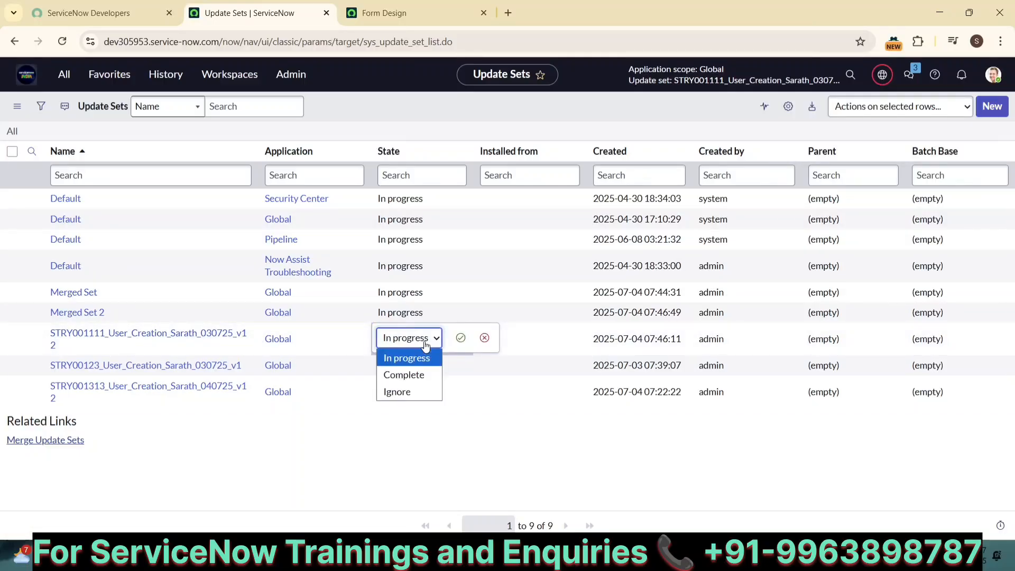
left_click(414, 374)
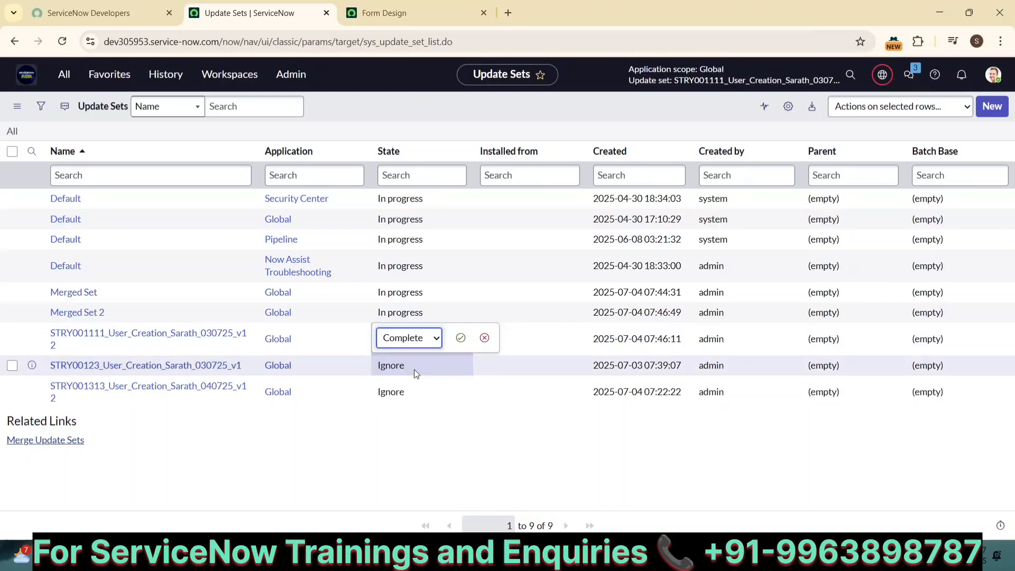
left_click(460, 340)
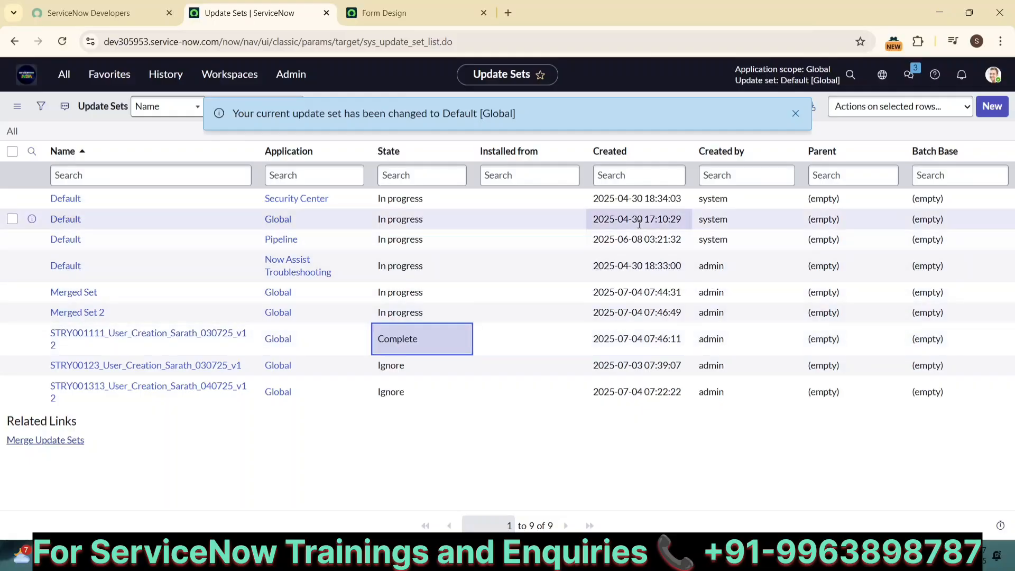
left_click(795, 114)
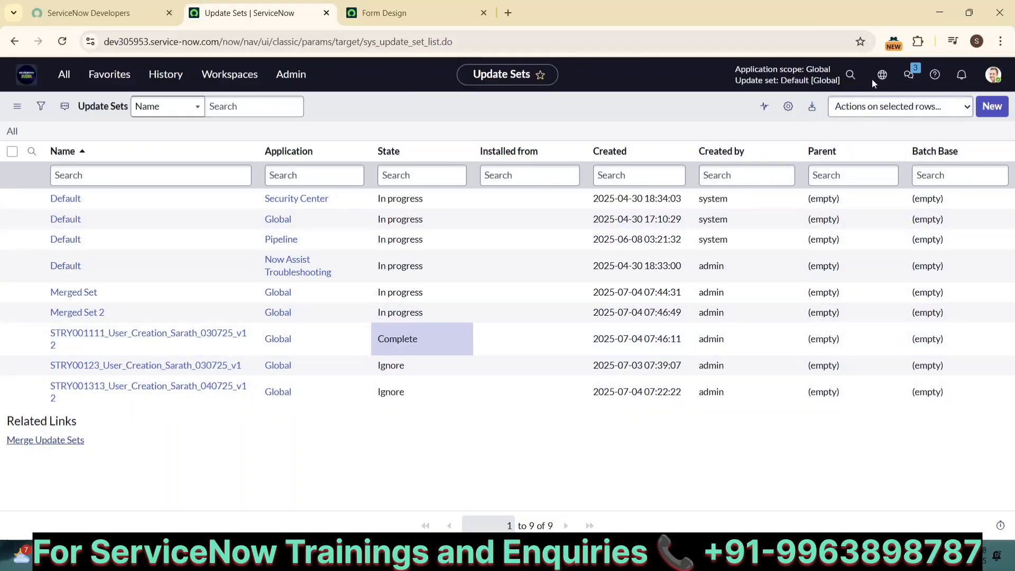
Open the Global Default update set record, leaving its State as In progress
left_click(880, 75)
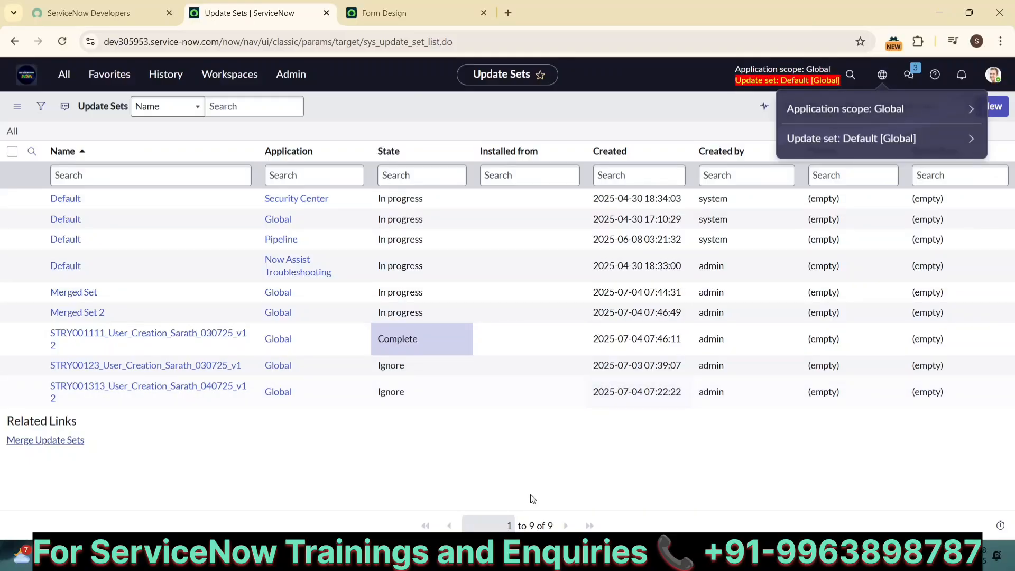
left_click(518, 475)
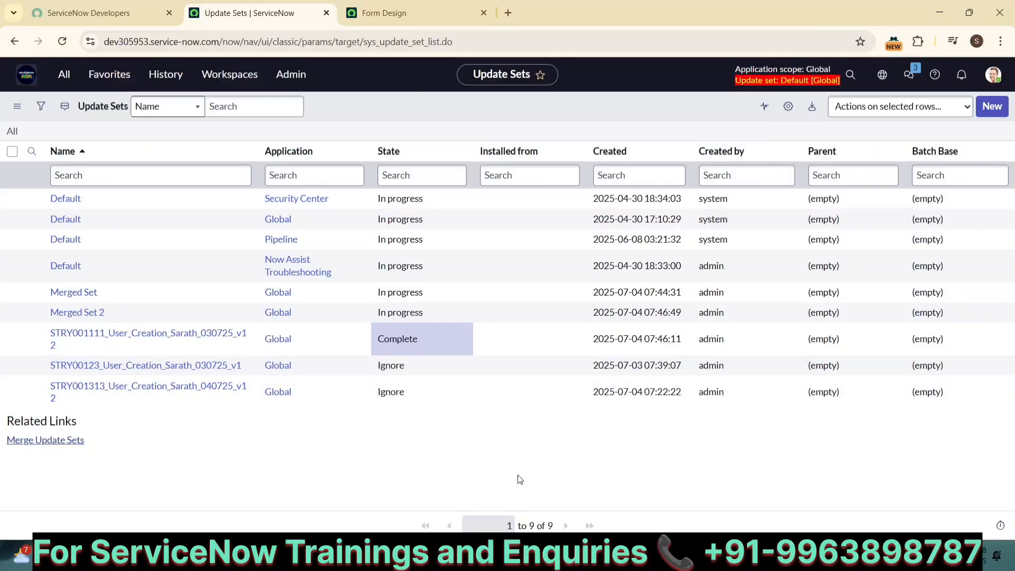
left_click(74, 220)
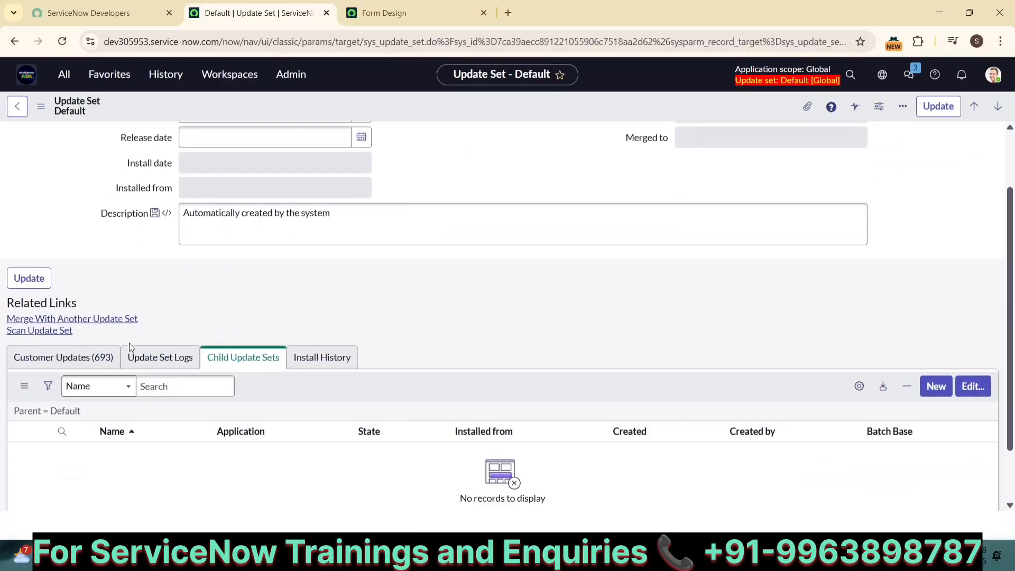
scroll(354, 297, "up", 2)
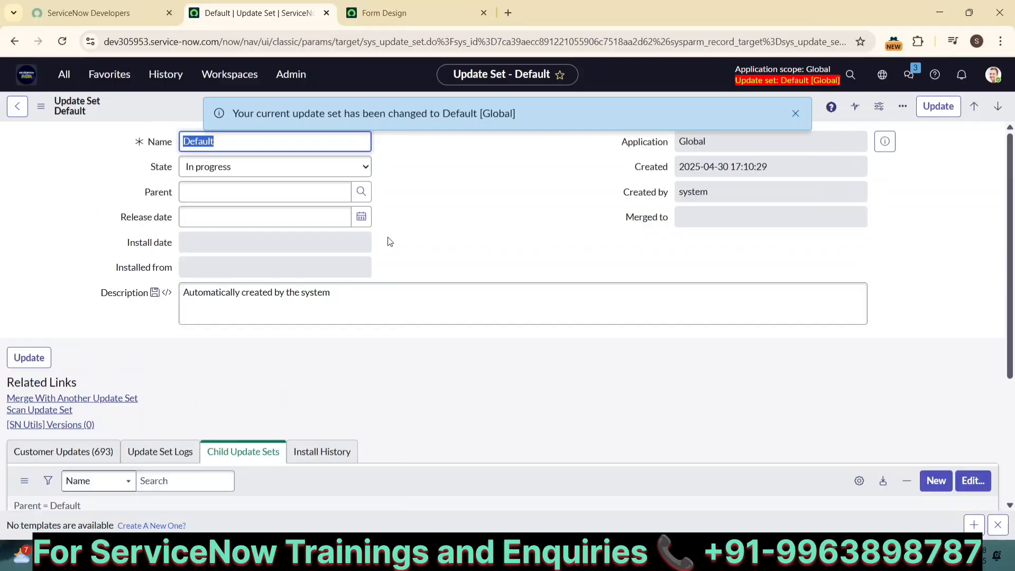
left_click(363, 167)
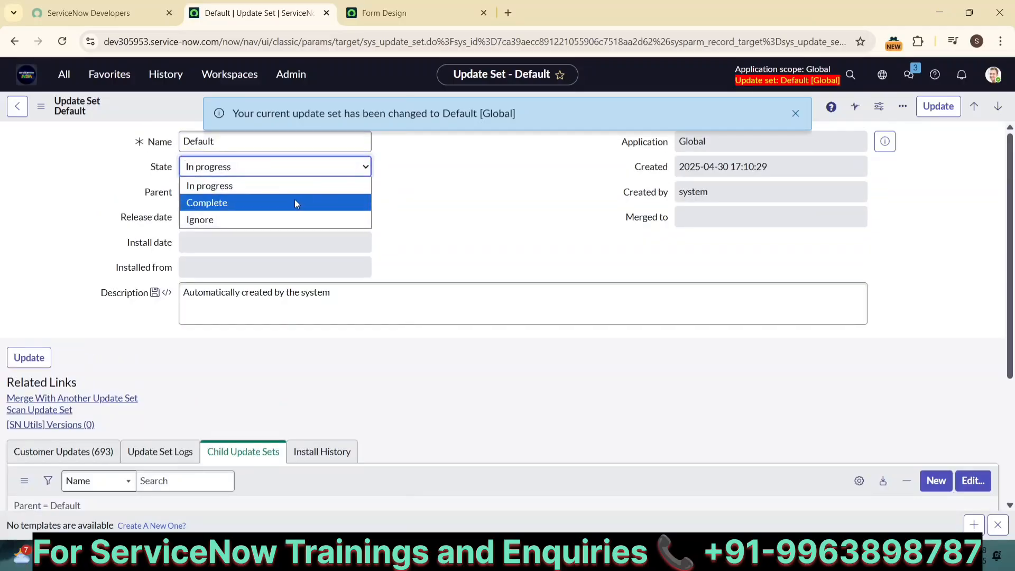
left_click(795, 113)
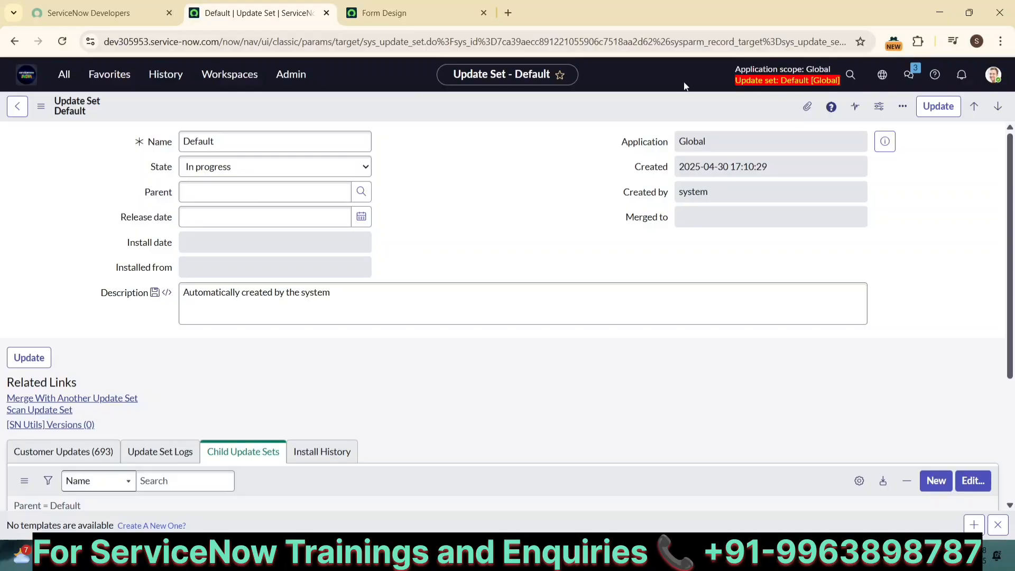
Set the Global Default update set's State to Complete, save it, and confirm Default 1 is now current
left_click(882, 74)
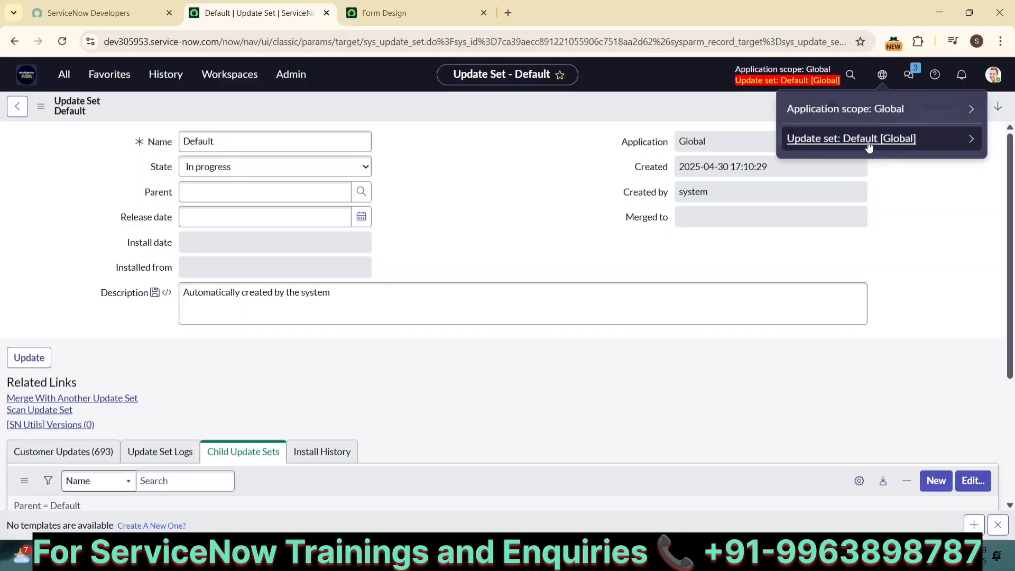
left_click(336, 182)
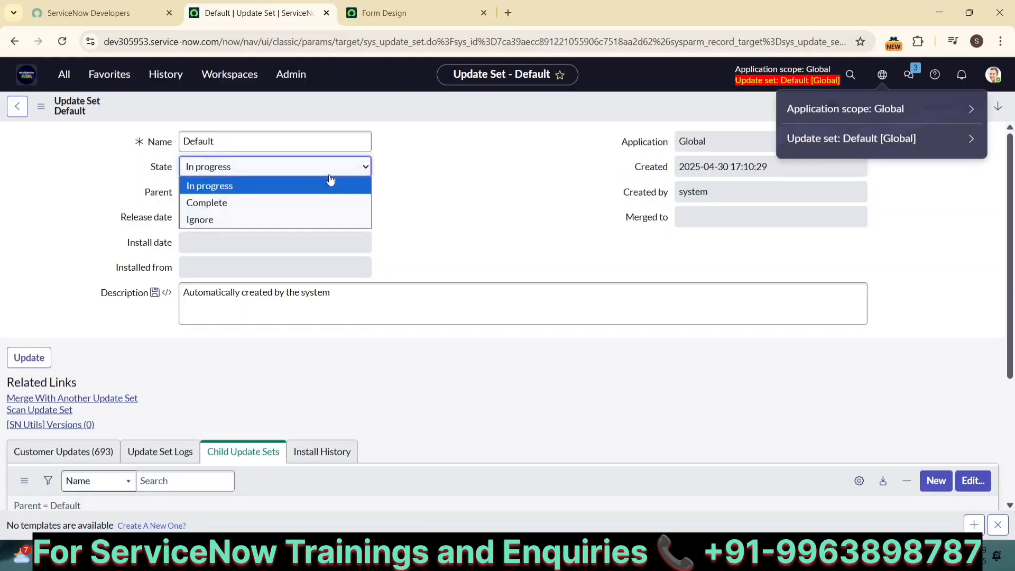
left_click(277, 203)
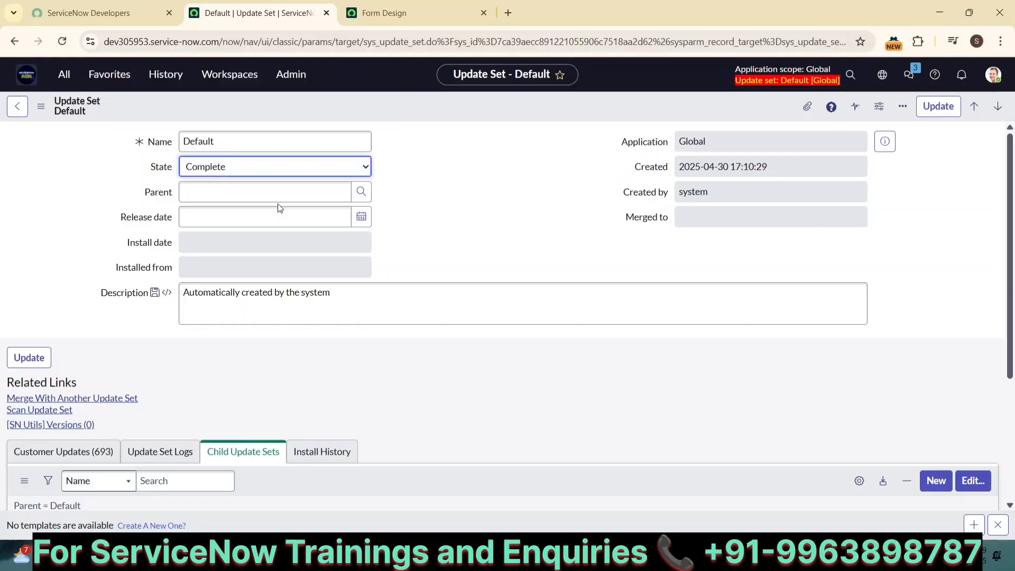
right_click(417, 110)
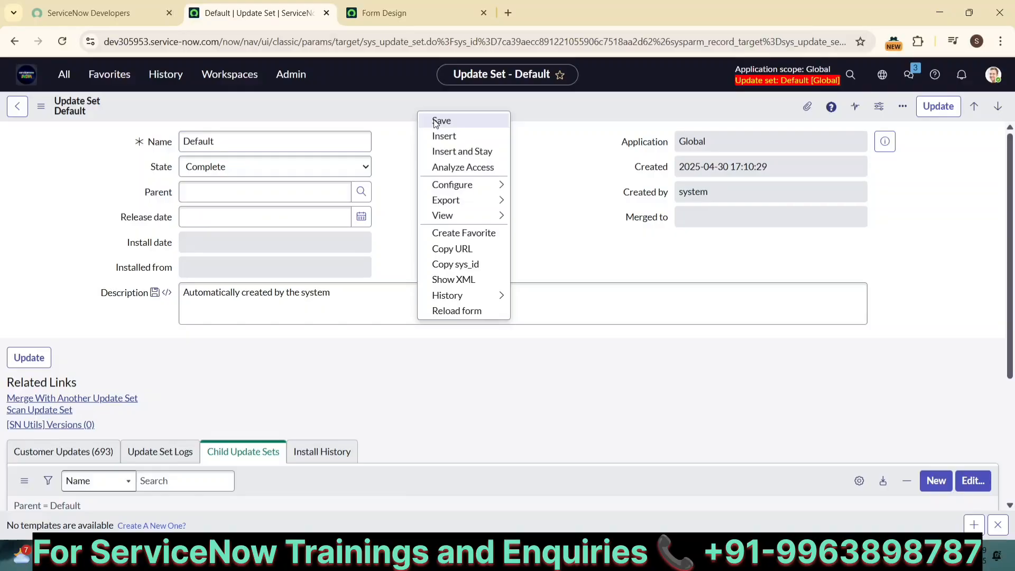
left_click(441, 121)
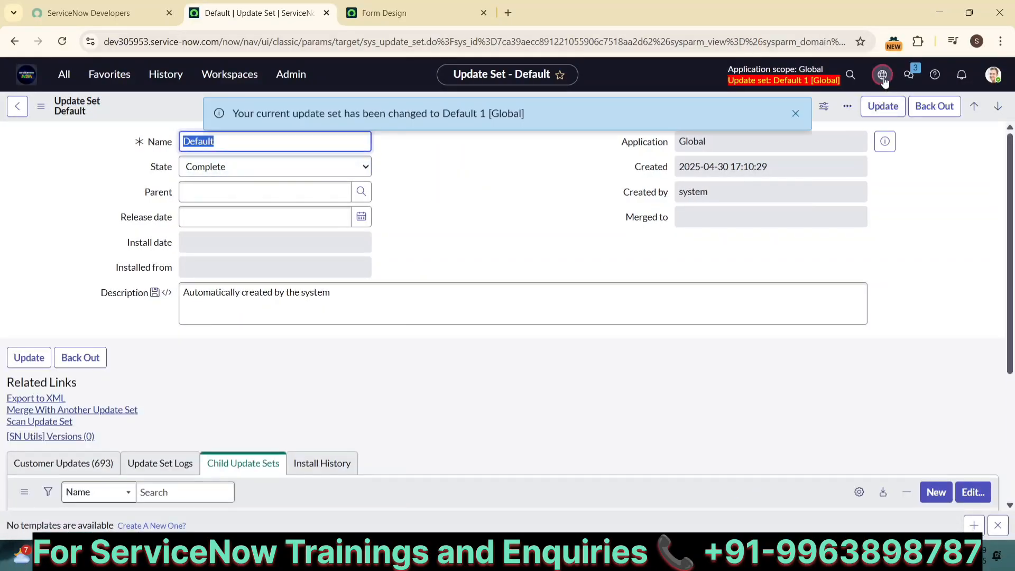
left_click(882, 77)
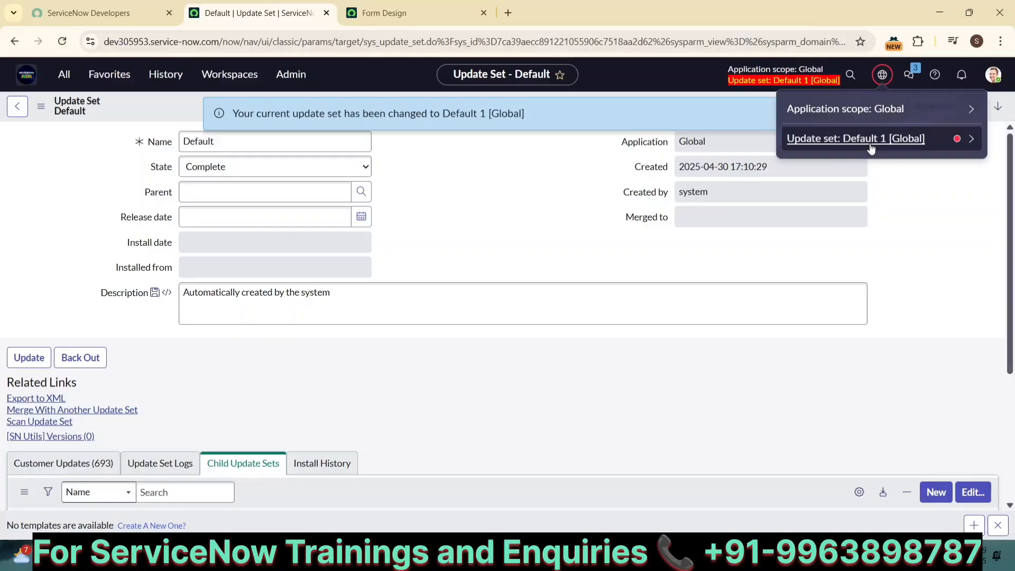
left_click(962, 137)
Open Default 1 from the Update Sets list, save it as Complete, and confirm Default 2 [Global] is current
left_click(943, 105)
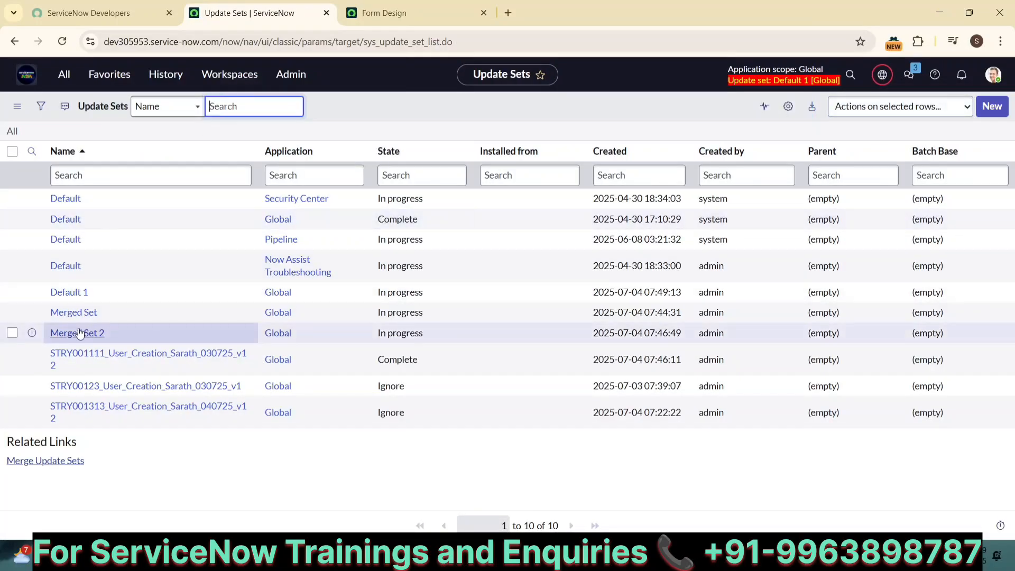
left_click(62, 293)
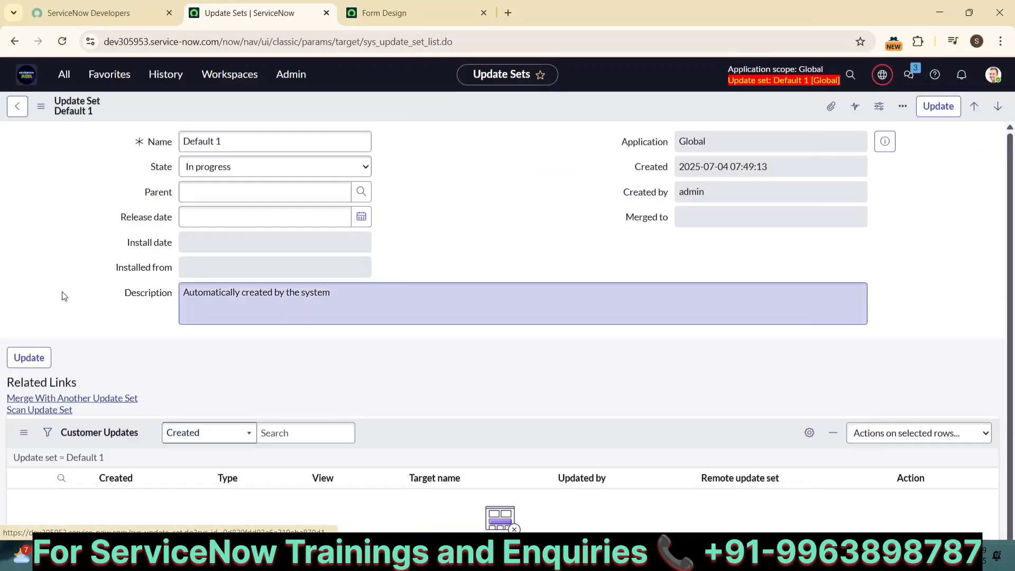
left_click(285, 176)
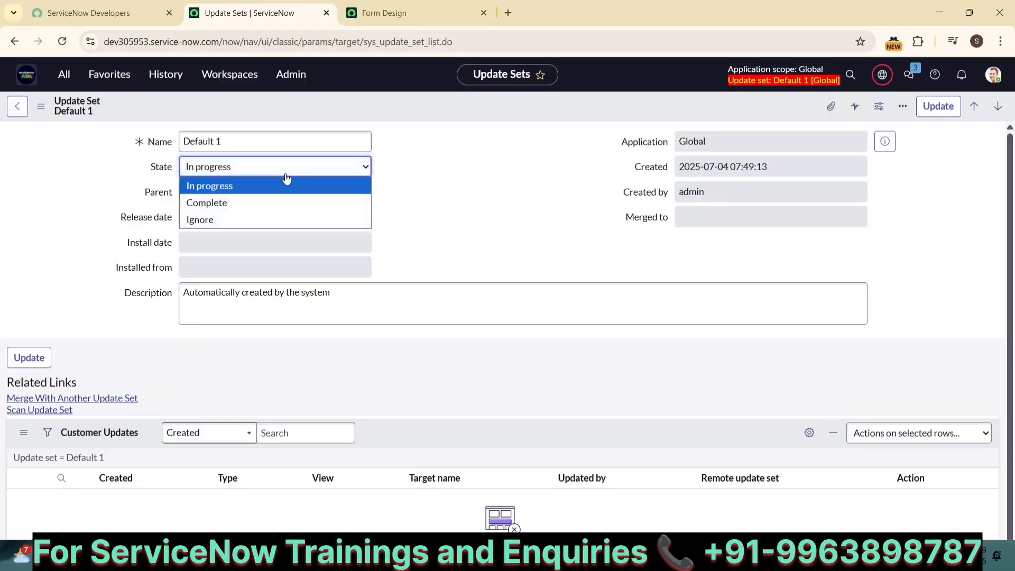
left_click(241, 199)
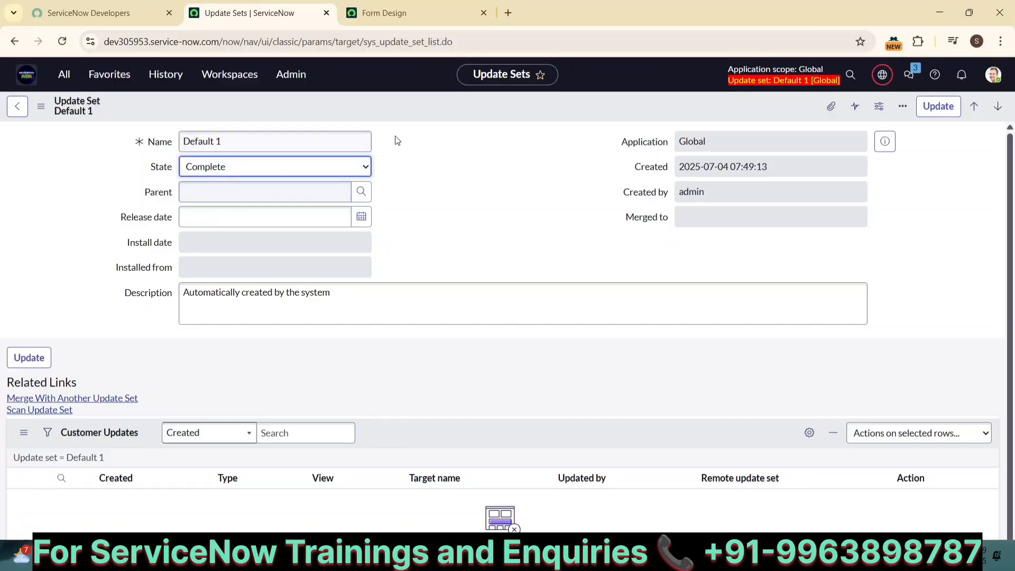
right_click(426, 112)
right_click(382, 106)
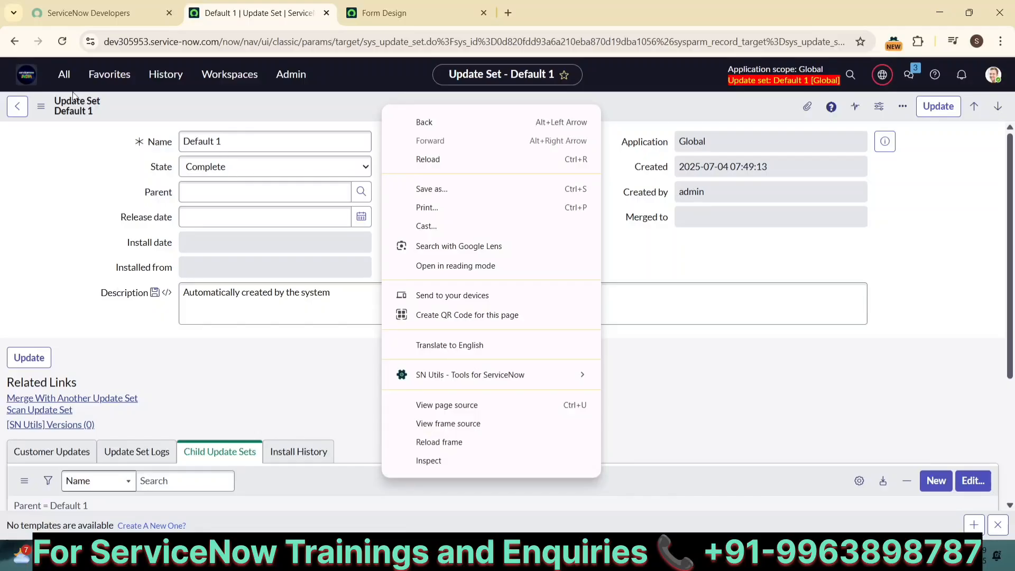
left_click(41, 108)
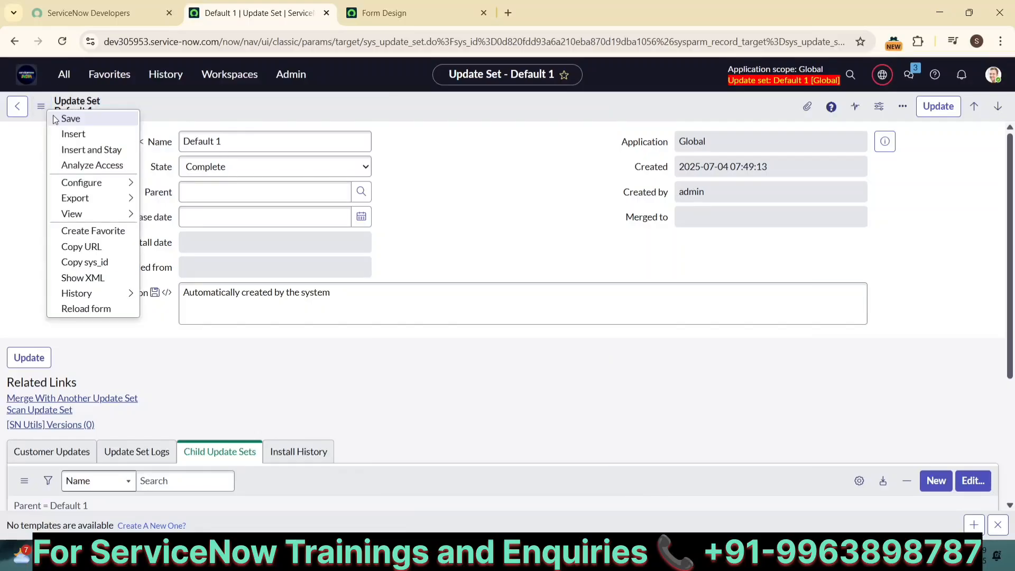
left_click(71, 118)
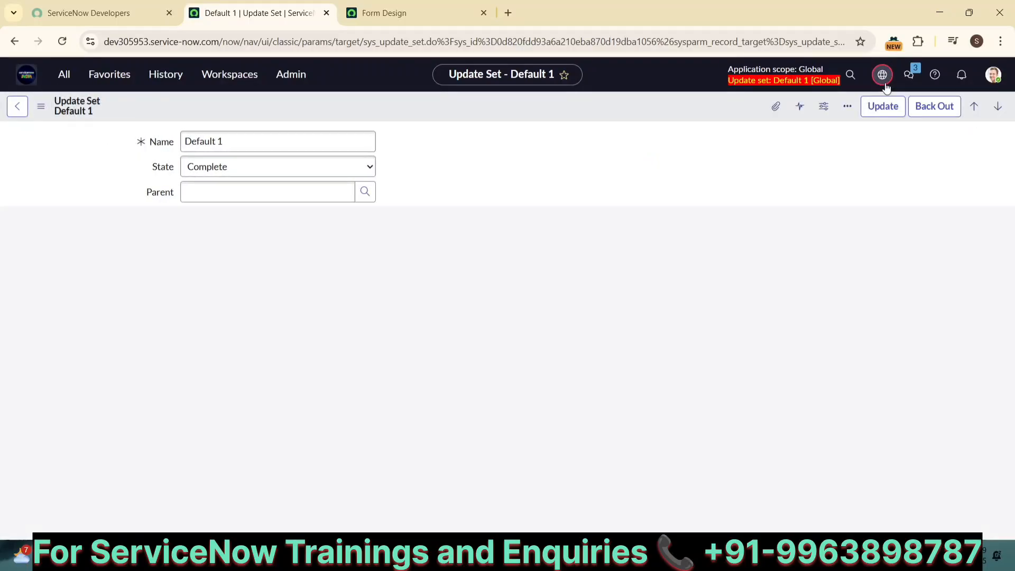
left_click(883, 77)
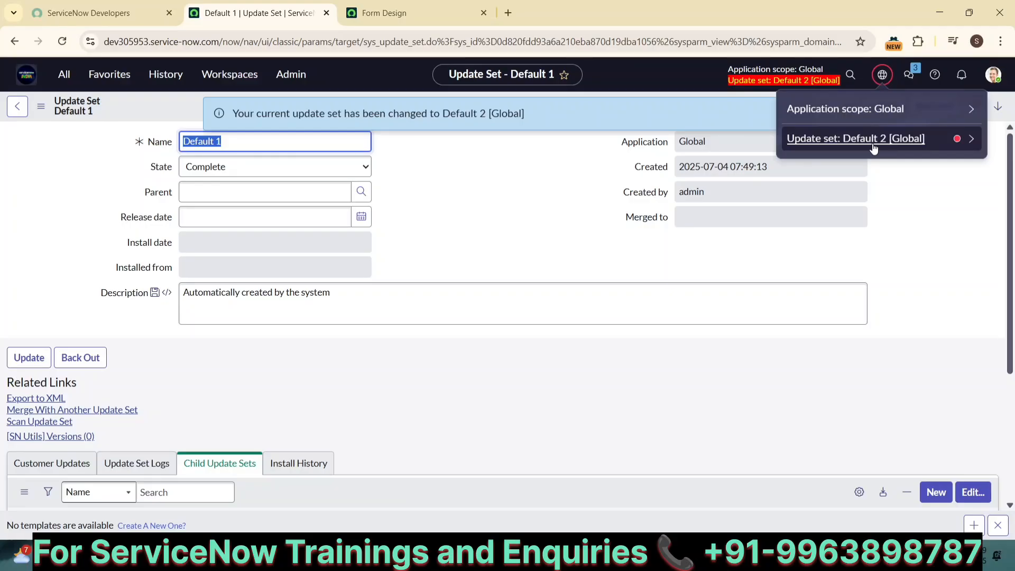
left_click(518, 204)
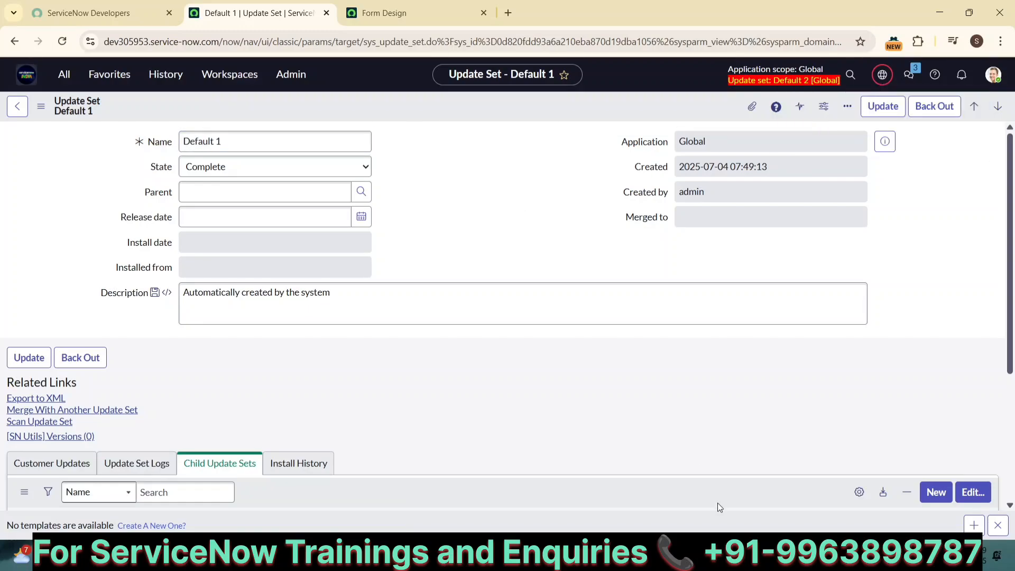
Below UP3 in the Notepad notes, add '9. Name of the system update set is DEFAULT'
key("alt+Tab")
scroll(432, 469, "down", 12)
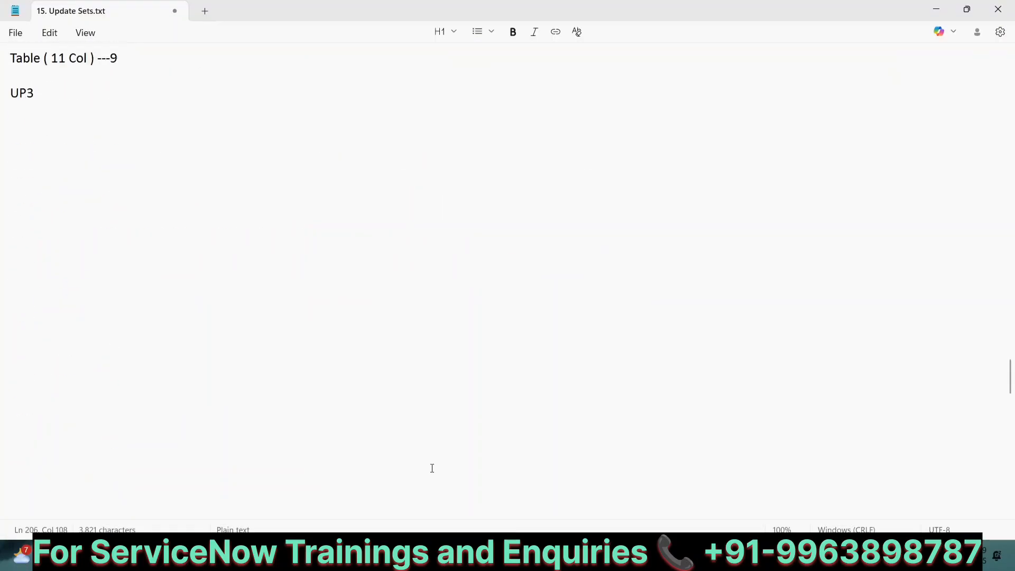
scroll(432, 469, "up", 10)
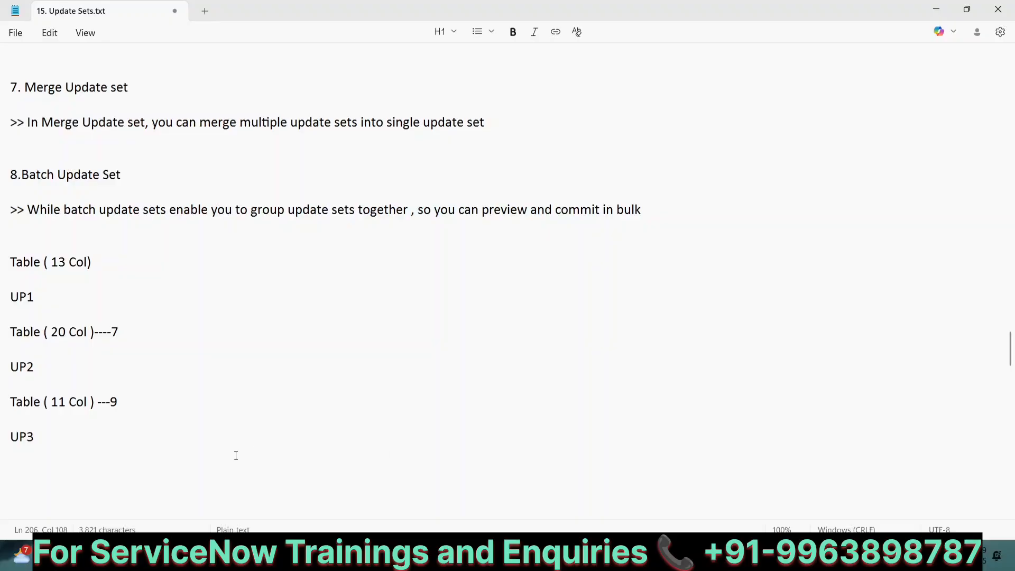
left_click(56, 475)
type("9.")
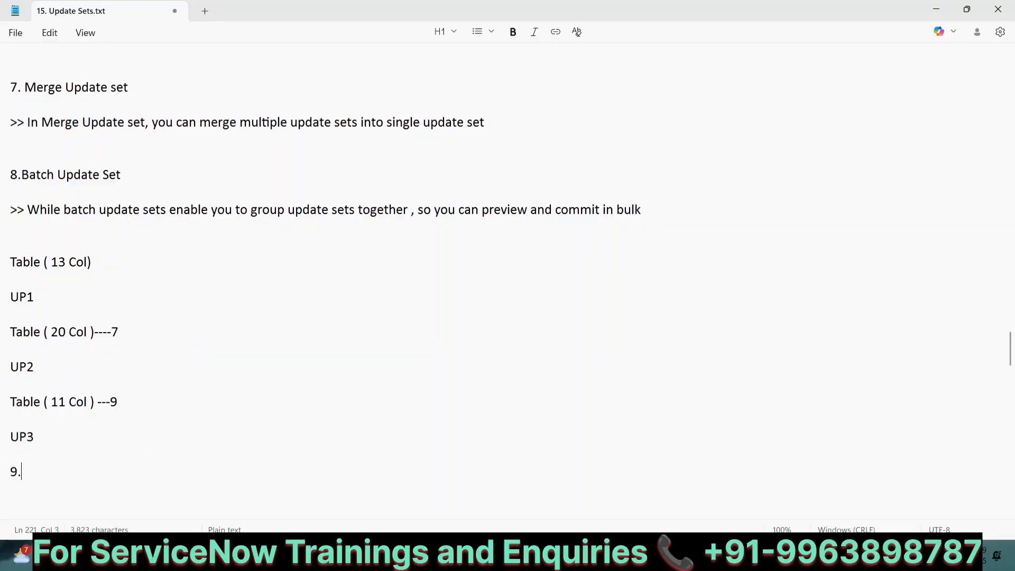
type(" D")
key("BackSpace")
type("Name of the sytem")
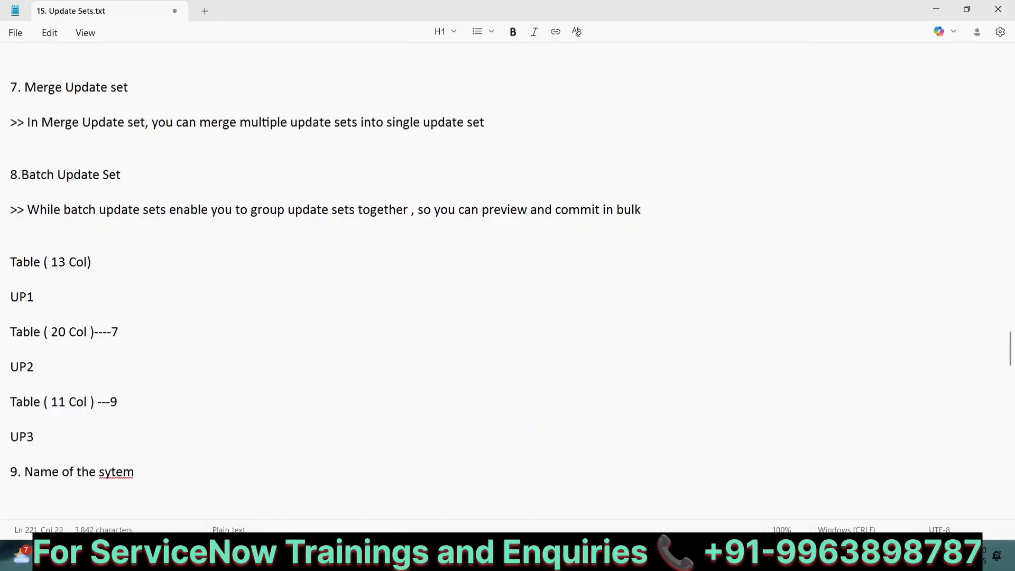
key("BackSpace")
key("BackSpace")
key("BackSpace")
key("BackSpace")
type("stem update set uis")
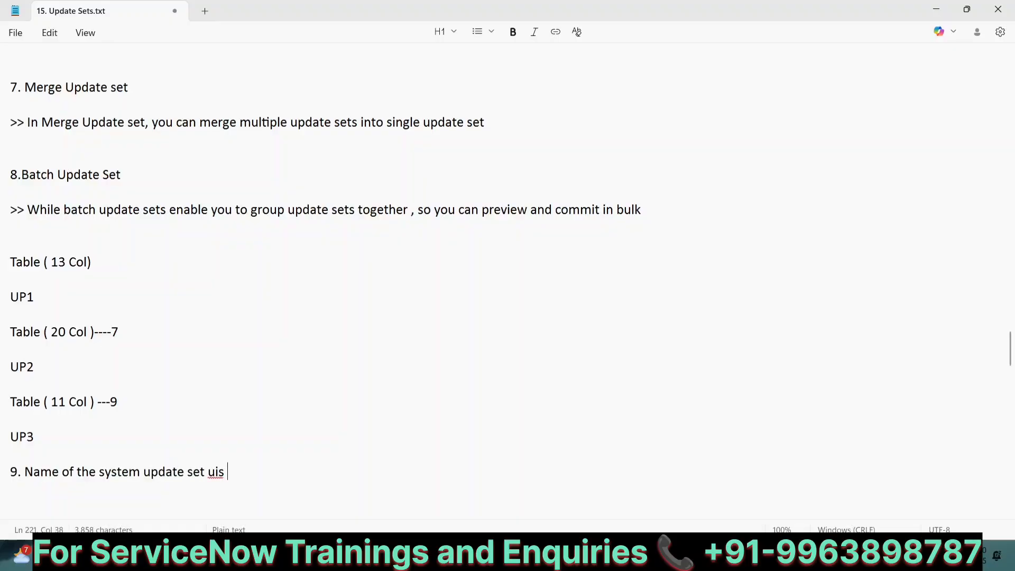
key("BackSpace")
key("BackSpace")
key("BackSpace")
key("BackSpace")
type("is DEFAULT")
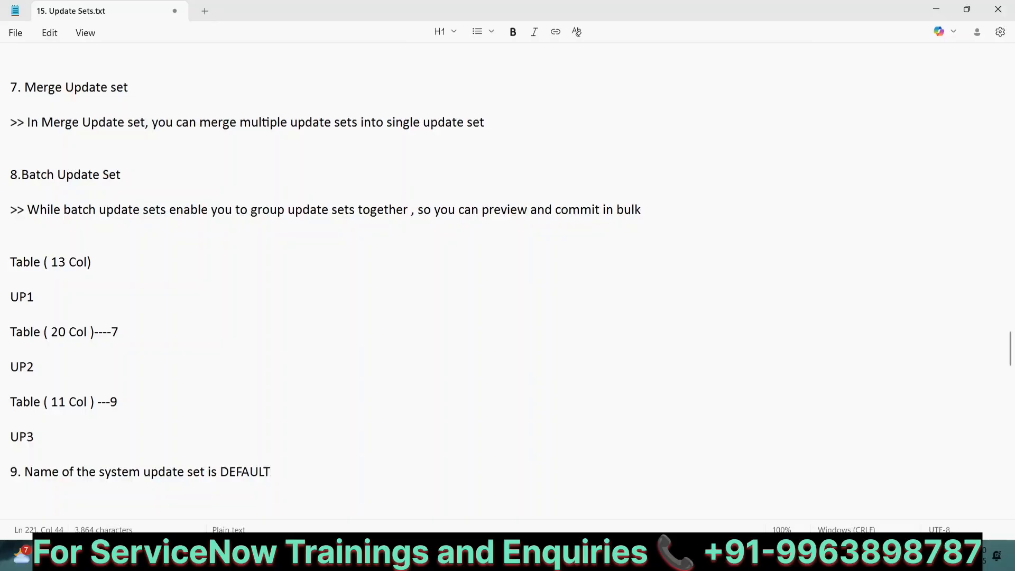
key("Return")
key("Return")
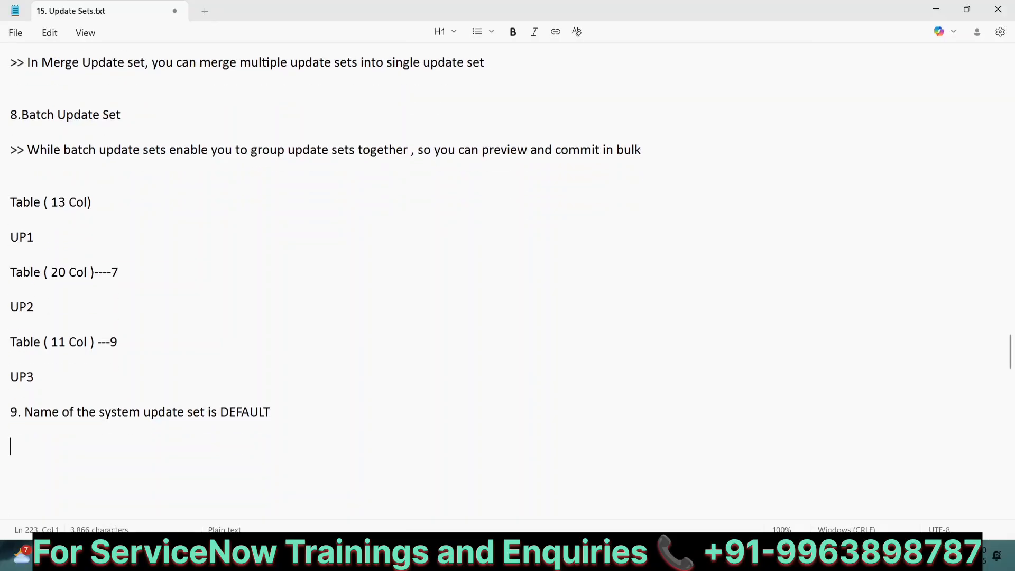
Type '10. If we mark state of default as COMPLETE , then system will create DEFAULT 1 ( Global )----'
type("10. If we")
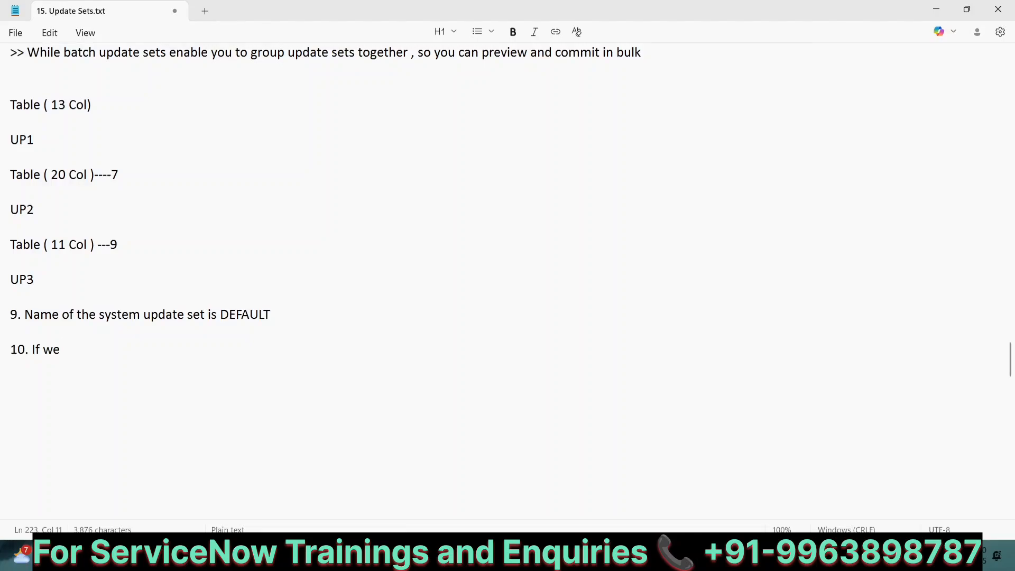
type("COm")
key("BackSpace")
key("BackSpace")
type("omplete the state as")
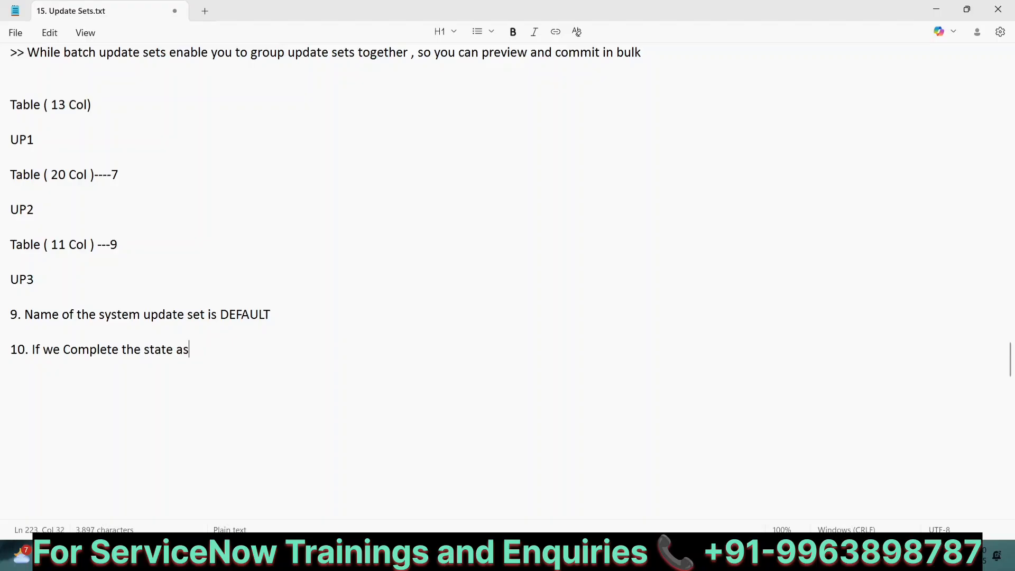
key("BackSpace")
key("BackSpace")
key("BackSpace")
key("BackSpace")
key("BackSpace")
key("BackSpace")
key("BackSpace")
key("BackSpace")
key("BackSpace")
key("BackSpace")
key("BackSpace")
key("BackSpace")
key("BackSpace")
key("BackSpace")
key("BackSpace")
key("BackSpace")
key("BackSpace")
key("BackSpace")
key("BackSpace")
key("BackSpace")
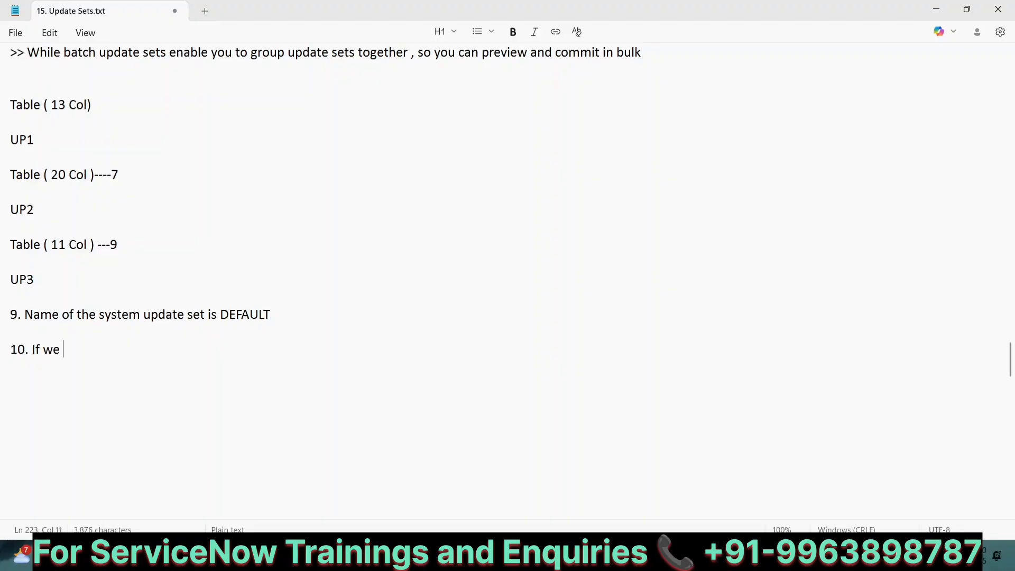
type("mark state of ")
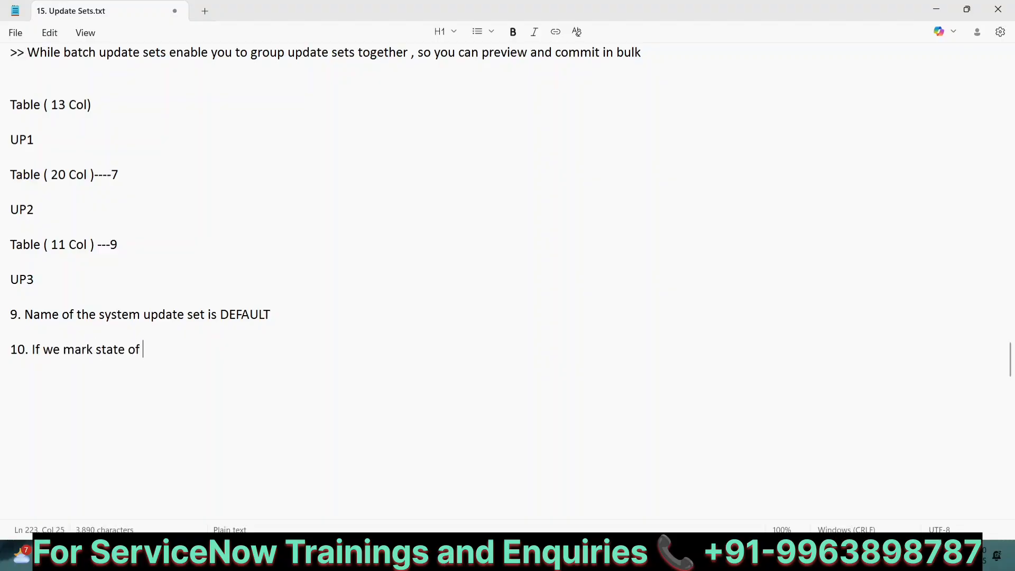
type("default as COMPL")
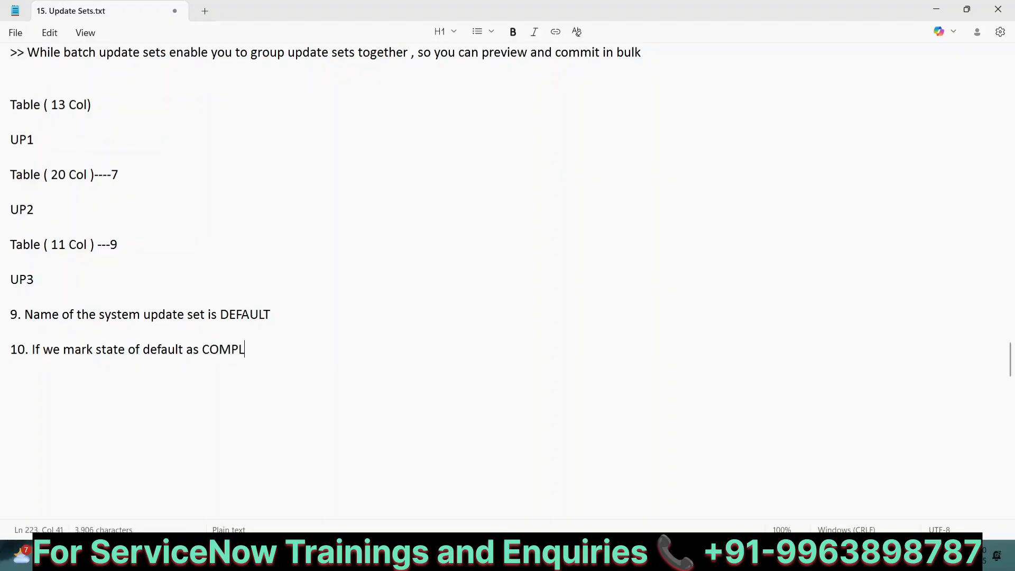
type("ETE , then system")
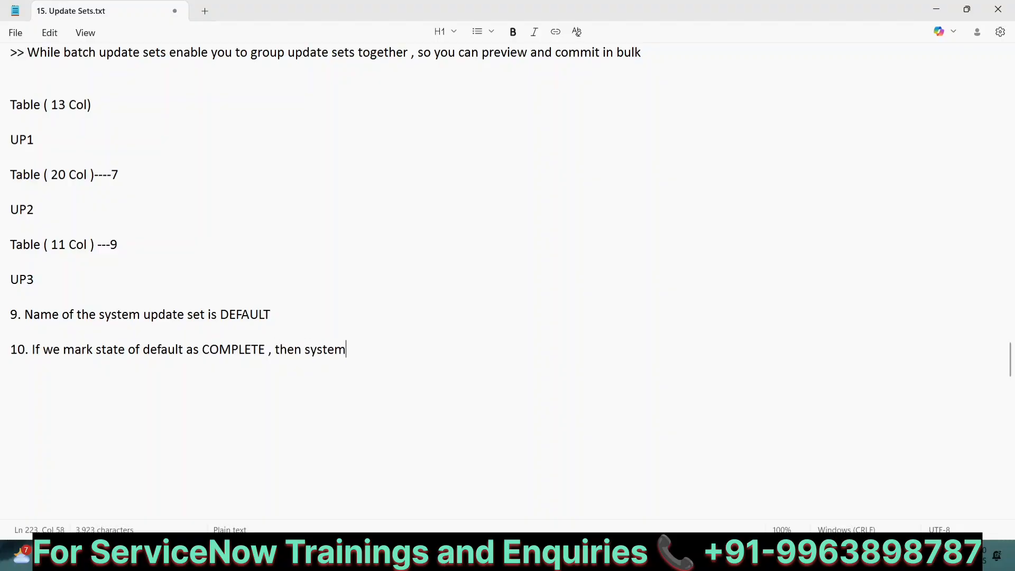
type(" will create")
key("BackSpace")
key("BackSpace")
key("BackSpace")
type("eate DEFAU")
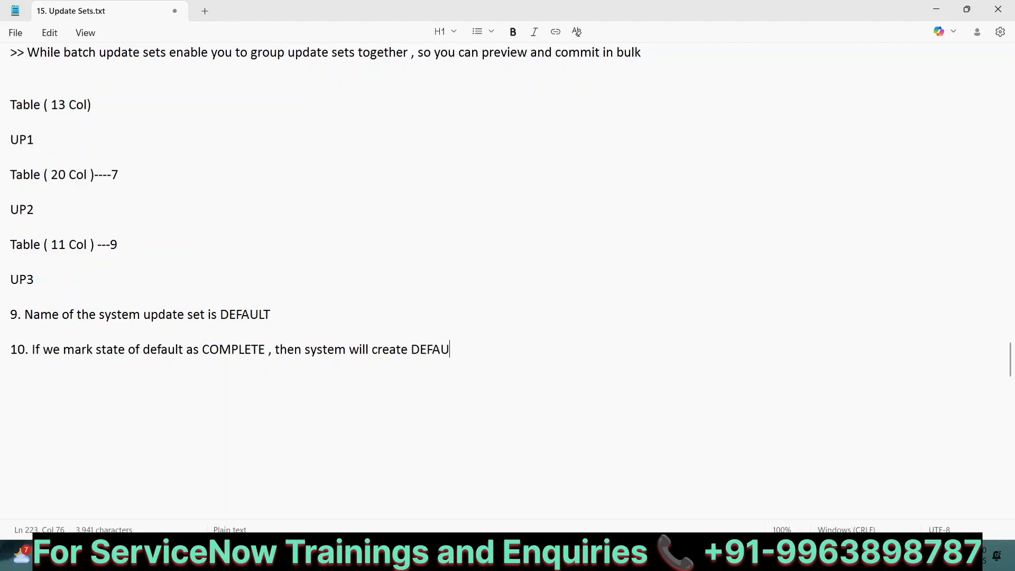
type("LT 1 ( Global )")
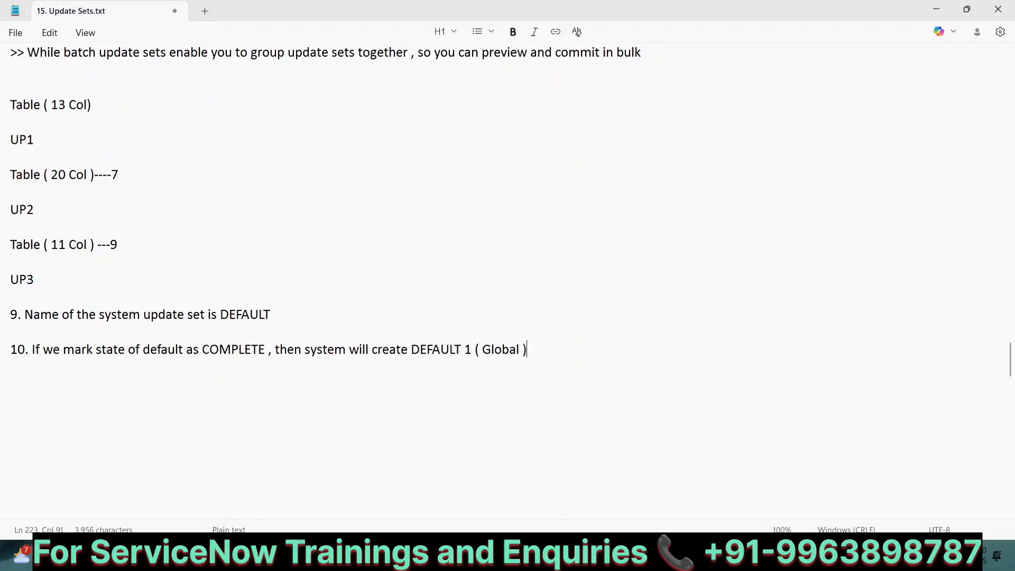
type("----")
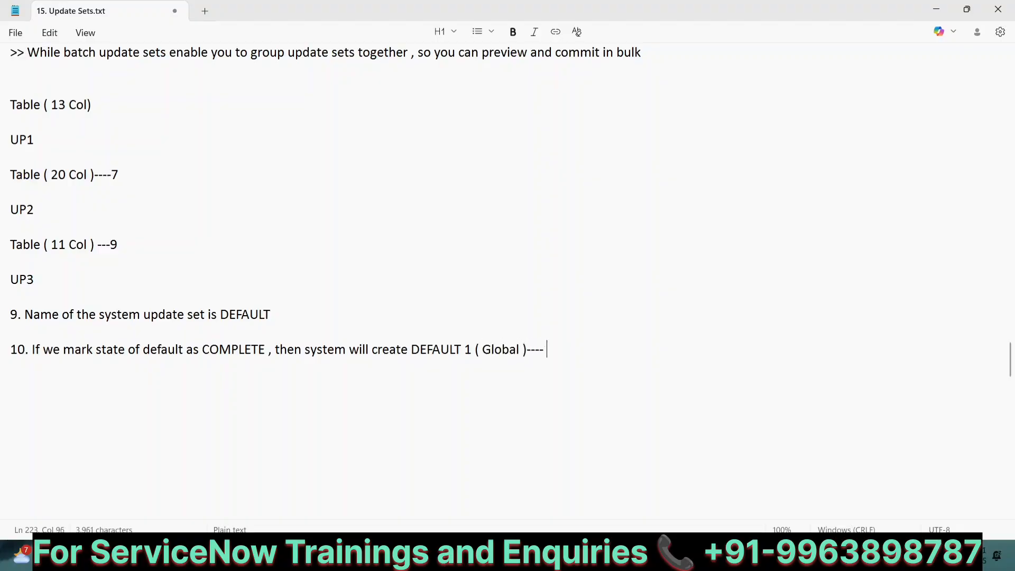